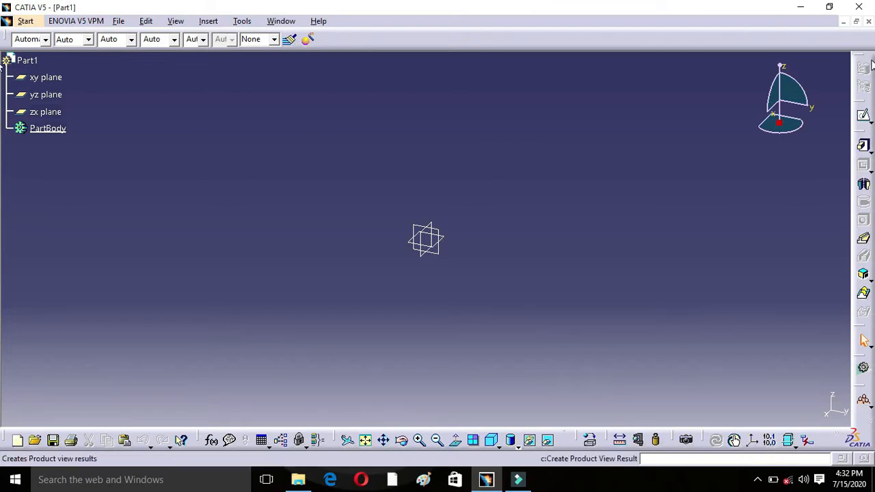
Step: Close the open part and create a new hybrid-design part named Part1 for the Sketcher workbench
{"action": "left_click", "coordinate": [866, 21]}
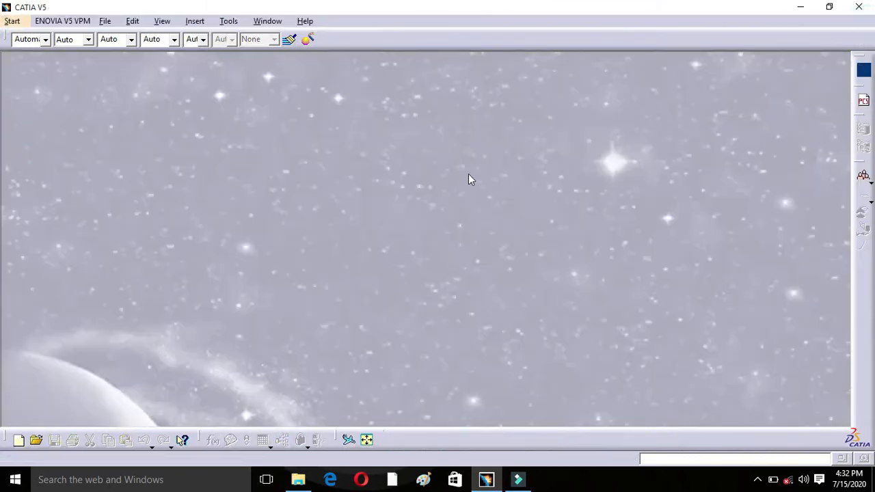
{"action": "left_click", "coordinate": [19, 24]}
{"action": "mouse_move", "coordinate": [86, 53]}
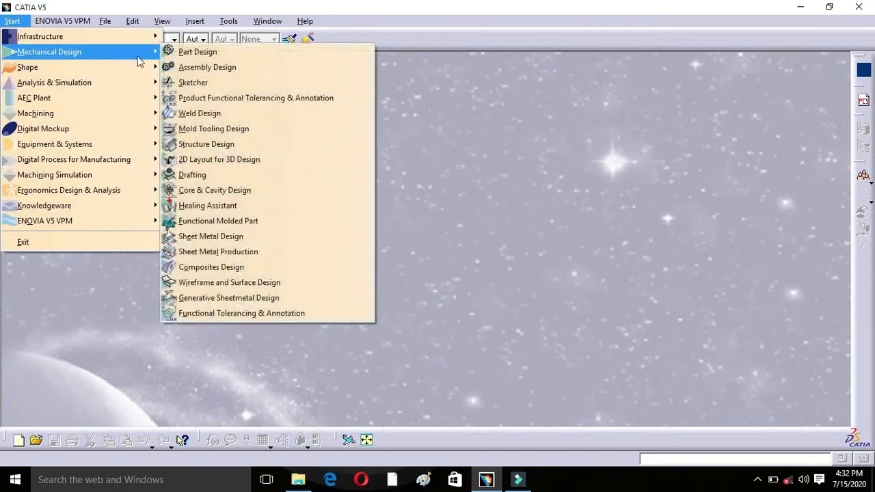
{"action": "left_click", "coordinate": [207, 82]}
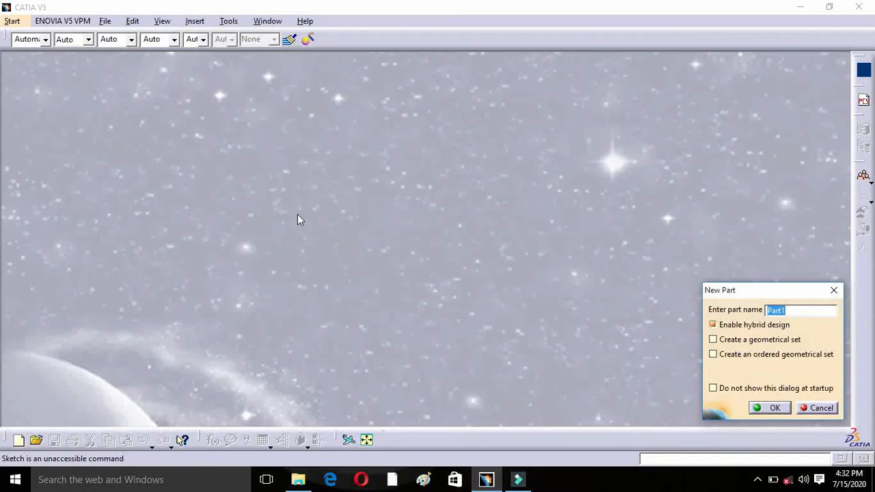
{"action": "left_click", "coordinate": [767, 407]}
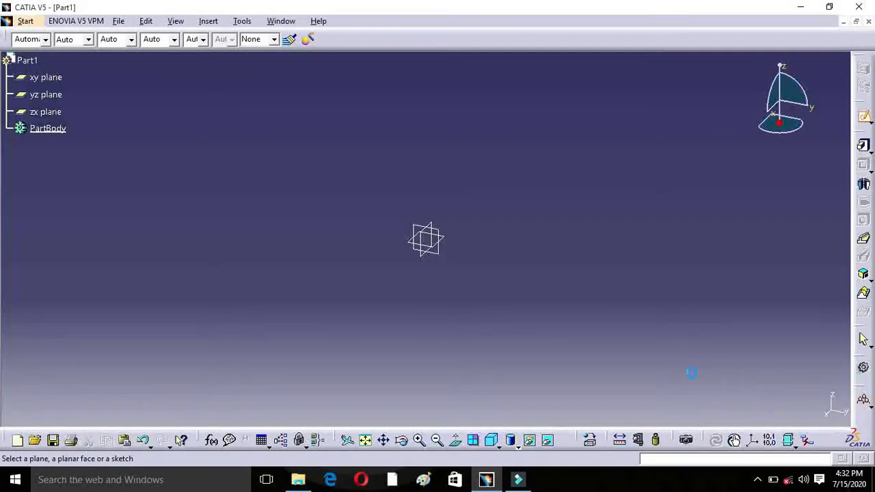
Step: Start a sketch on the yz plane
{"action": "scroll", "coordinate": [293, 182], "scroll_direction": "up", "scroll_amount": 3}
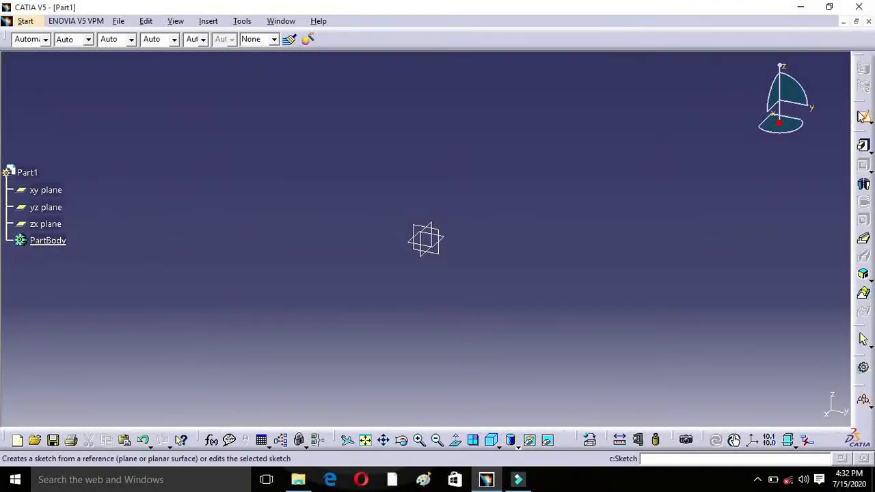
{"action": "scroll", "coordinate": [314, 167], "scroll_direction": "down", "scroll_amount": 3}
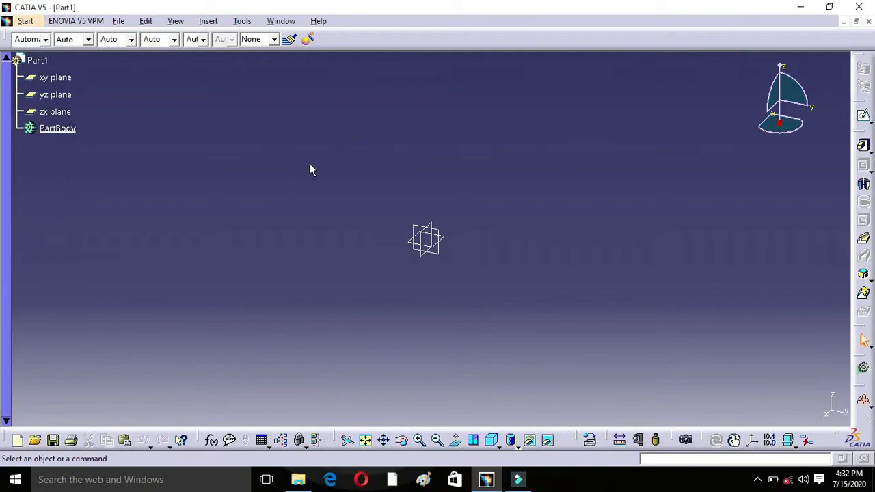
{"action": "left_click", "coordinate": [58, 94]}
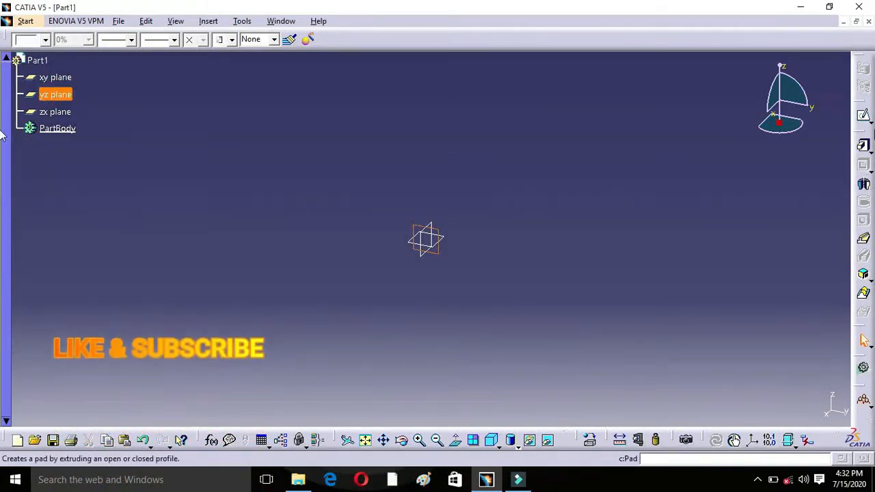
{"action": "left_click", "coordinate": [862, 117]}
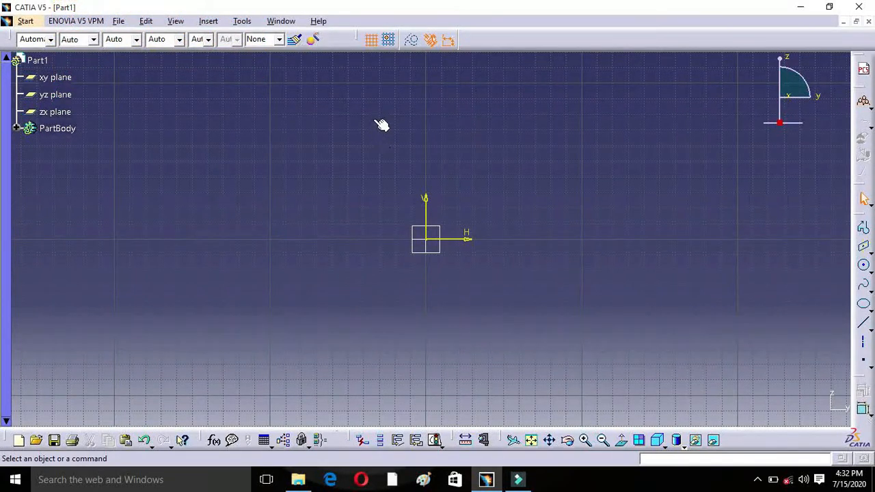
Step: Hide and redisplay the sketch grid, and switch off snapping to grid points
{"action": "left_click", "coordinate": [370, 43]}
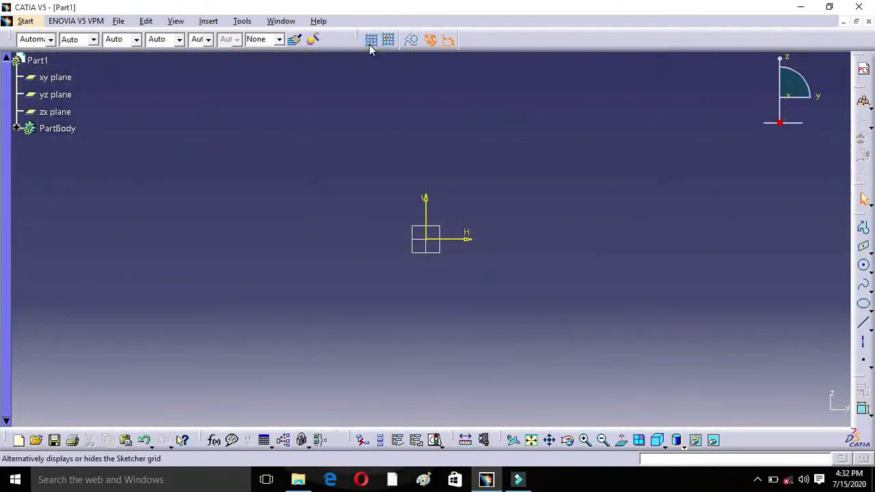
{"action": "left_click", "coordinate": [370, 43]}
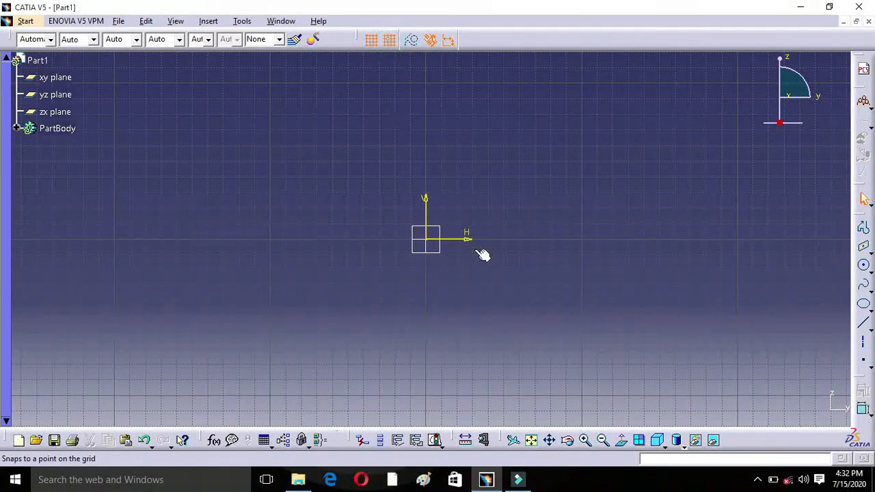
{"action": "left_click", "coordinate": [863, 228]}
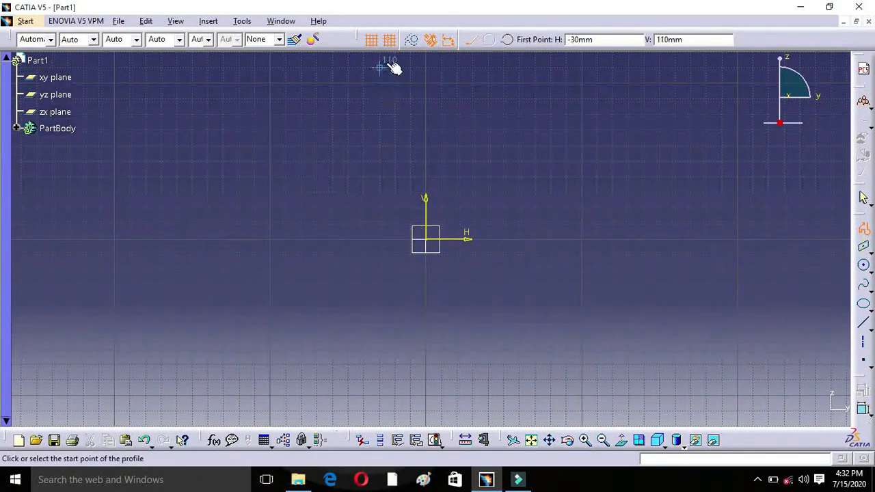
{"action": "left_click", "coordinate": [389, 41]}
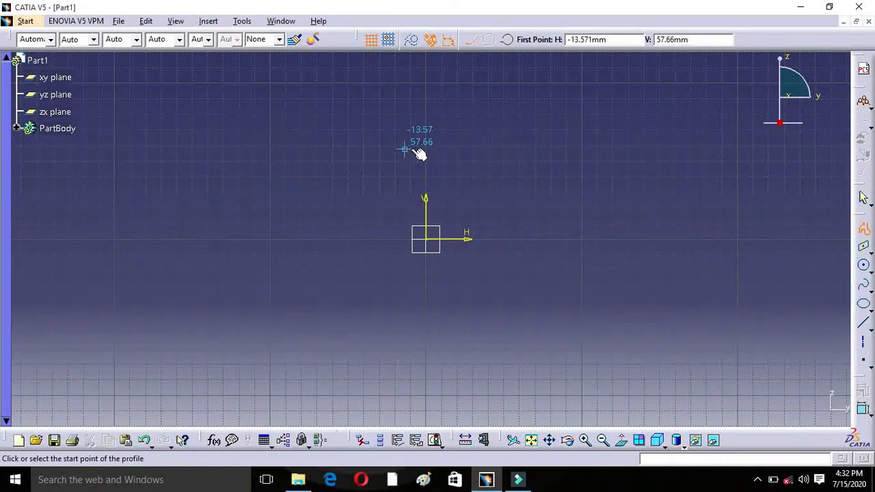
Step: Sketch an open zigzag profile of six connected lines on the positive H side of the origin
{"action": "left_click", "coordinate": [864, 233]}
{"action": "left_click", "coordinate": [626, 141]}
{"action": "left_click", "coordinate": [560, 214]}
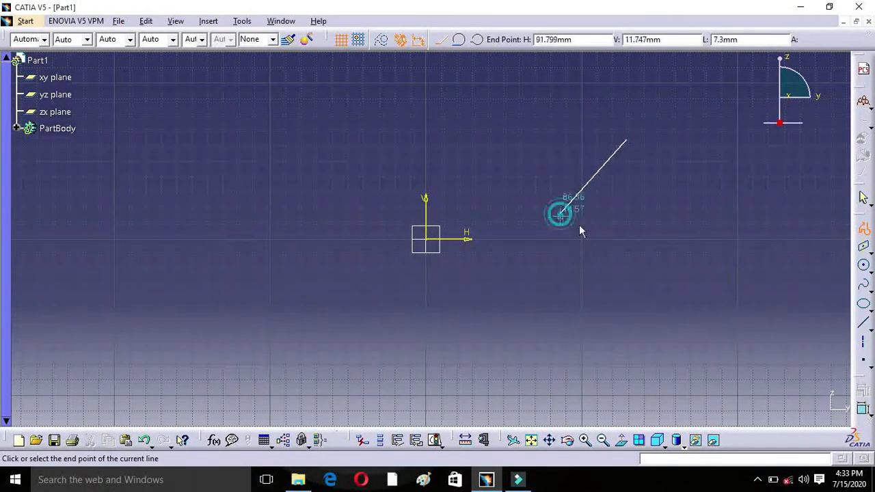
{"action": "left_click", "coordinate": [654, 252]}
{"action": "left_click", "coordinate": [698, 161]}
{"action": "left_click", "coordinate": [613, 184]}
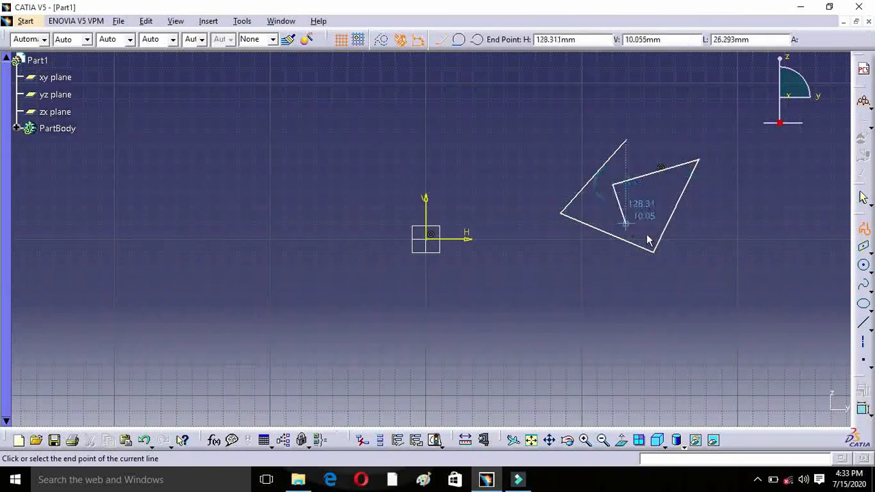
{"action": "left_click", "coordinate": [711, 259]}
{"action": "double_click", "coordinate": [732, 213]}
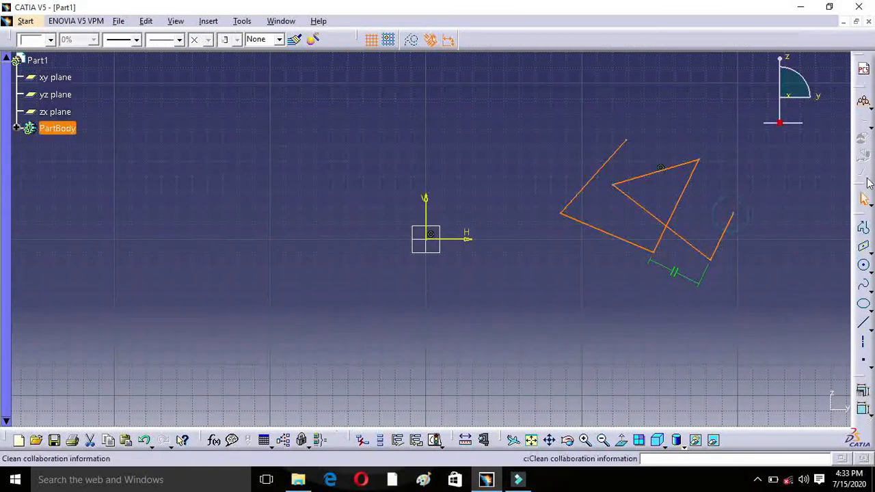
{"action": "left_click", "coordinate": [723, 327]}
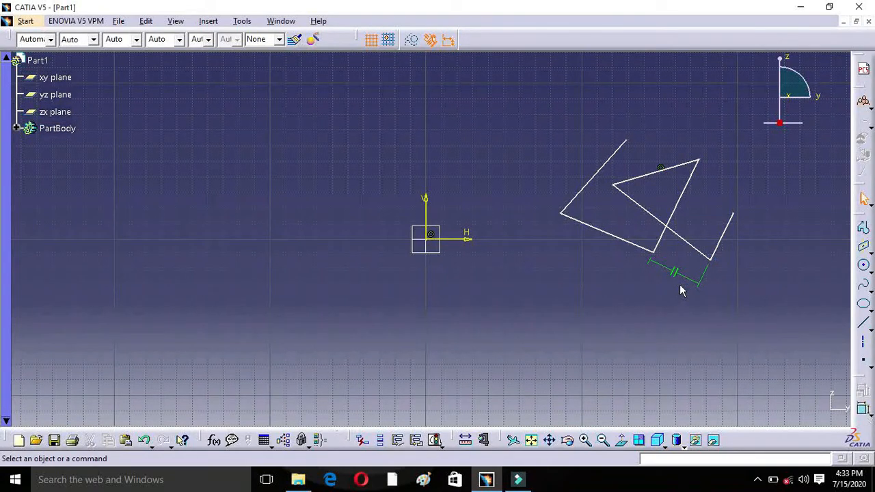
Step: Begin a second profile with five connected lines on the negative H side, ending with a horizontal line above the origin
{"action": "left_click", "coordinate": [863, 228]}
{"action": "left_click", "coordinate": [220, 160]}
{"action": "left_click", "coordinate": [365, 95]}
{"action": "left_click", "coordinate": [357, 194]}
{"action": "left_click", "coordinate": [238, 216]}
{"action": "left_click", "coordinate": [282, 166]}
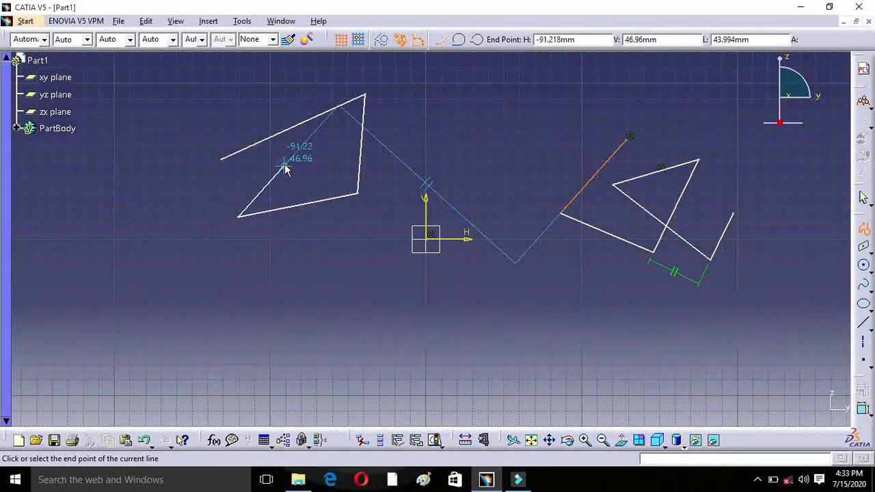
{"action": "left_click", "coordinate": [397, 165]}
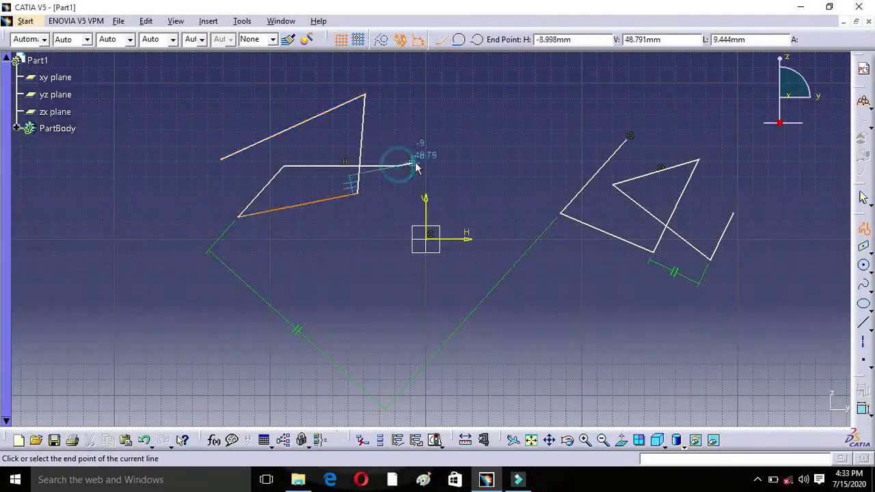
Step: Continue the profile with a tangent arc of about 45 mm radius around the origin, followed by a straight line
{"action": "left_click", "coordinate": [457, 42]}
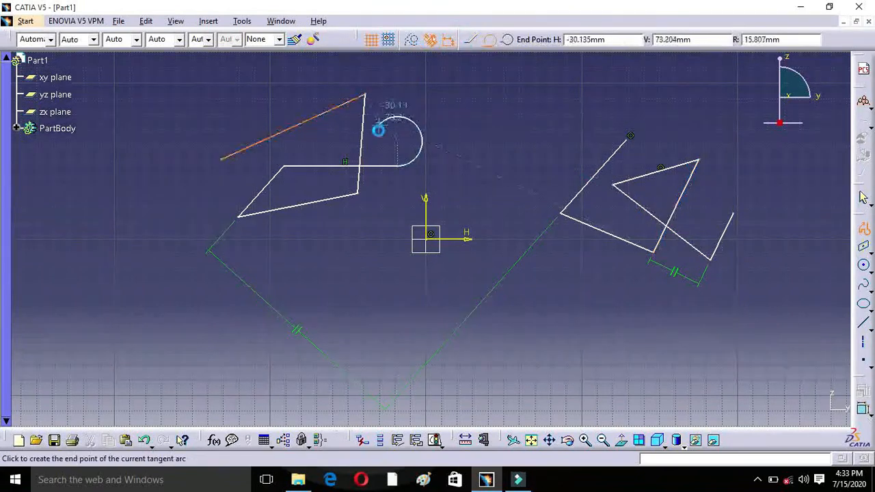
{"action": "left_click", "coordinate": [411, 304]}
{"action": "left_click", "coordinate": [309, 292]}
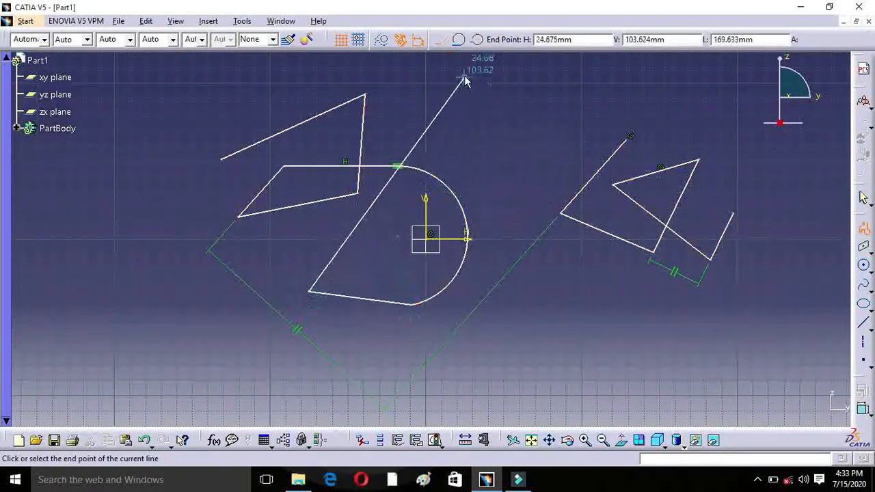
Step: Add a large three-point arc to the profile and end it with a short line
{"action": "left_click", "coordinate": [478, 43]}
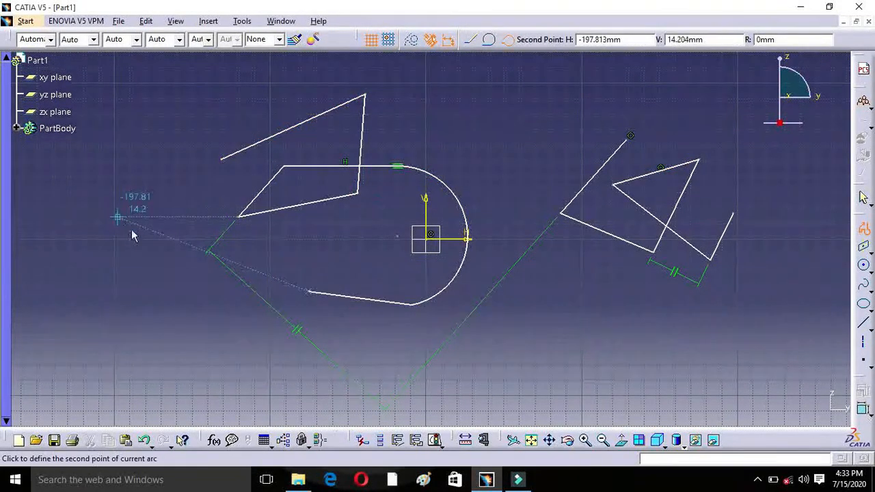
{"action": "left_click", "coordinate": [248, 377]}
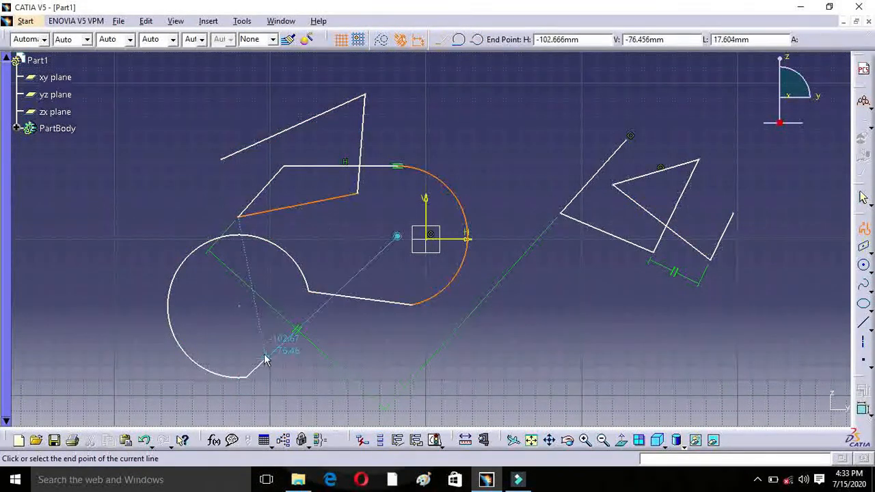
{"action": "double_click", "coordinate": [249, 333]}
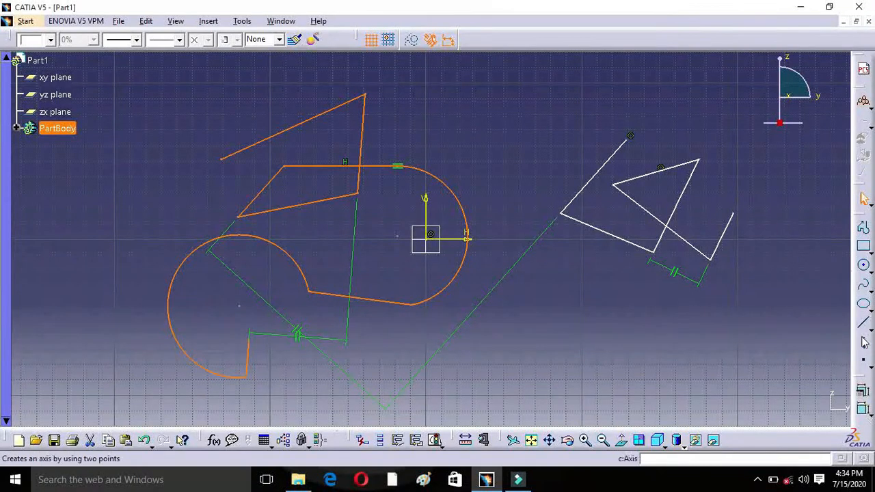
Step: Detach the Predefined Profile tools and draw a rectangle about 53 mm wide below the zigzag profile
{"action": "left_click", "coordinate": [866, 250]}
{"action": "left_click_drag", "start_coordinate": [704, 260], "coordinate": [546, 114]}
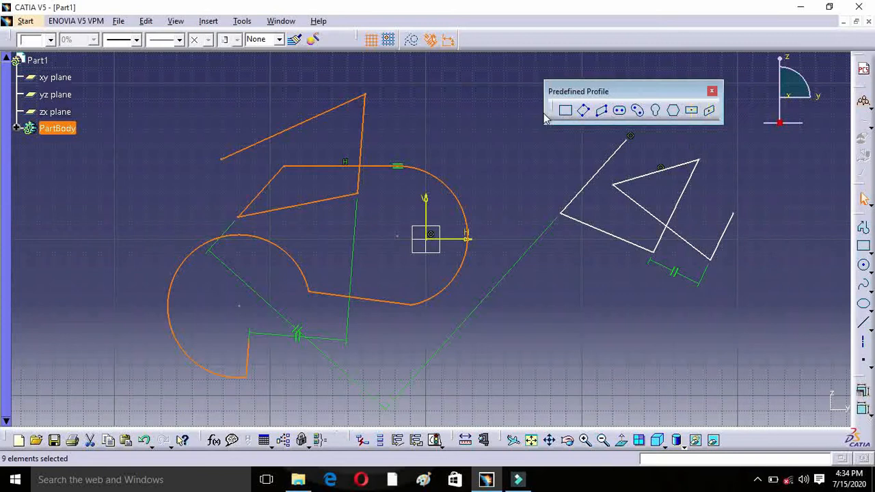
{"action": "left_click", "coordinate": [567, 110]}
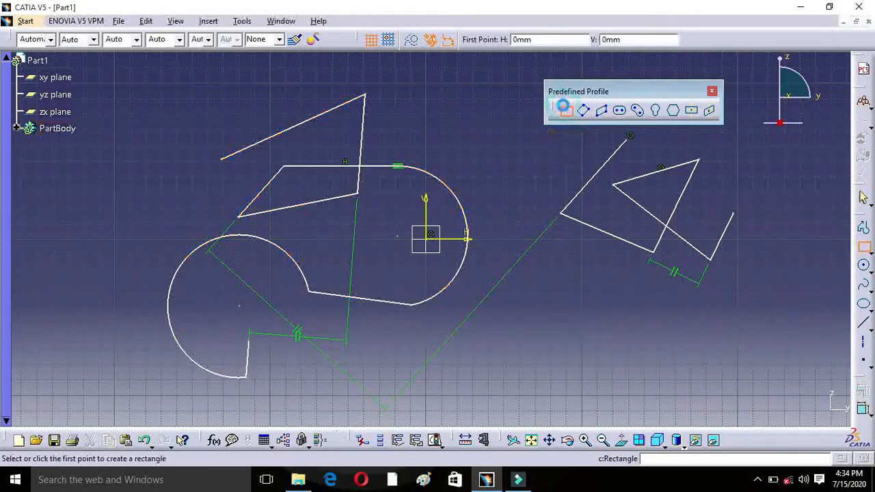
{"action": "left_click", "coordinate": [549, 287]}
{"action": "left_click", "coordinate": [632, 376]}
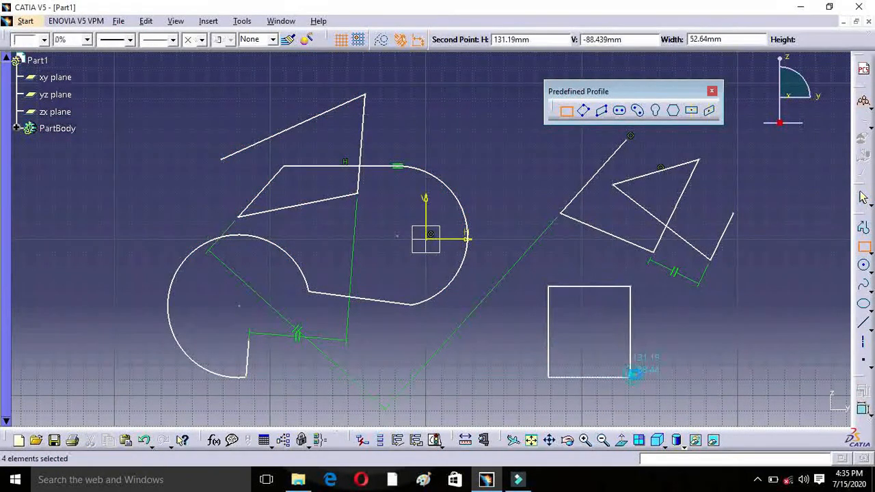
Step: Draw a second, smaller rectangle on the far negative H side of the line-and-arc profile
{"action": "left_click", "coordinate": [565, 110]}
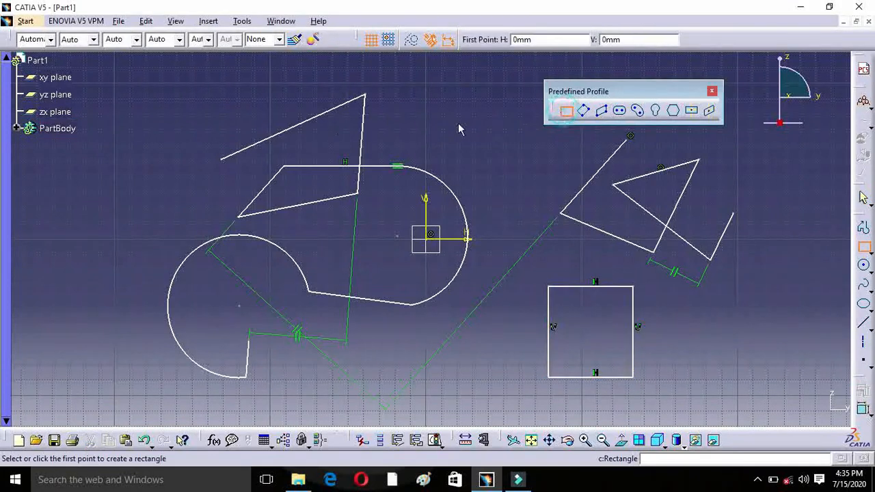
{"action": "left_click", "coordinate": [86, 185]}
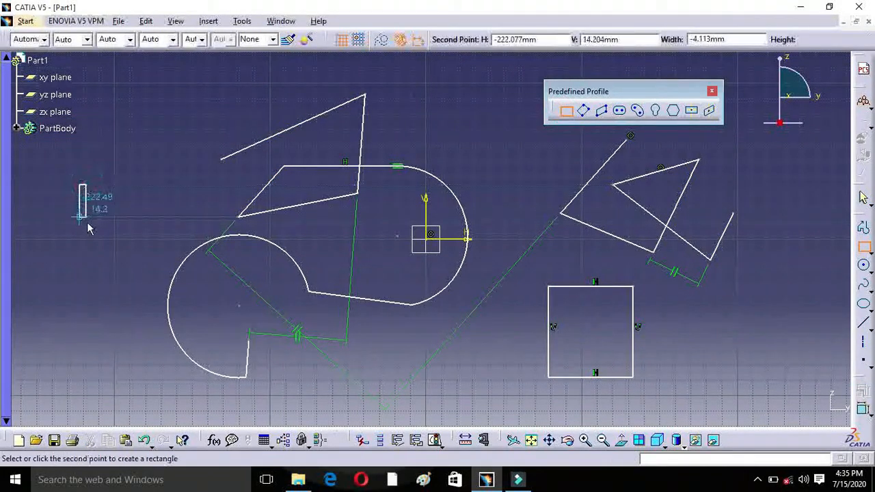
{"action": "left_click", "coordinate": [130, 228]}
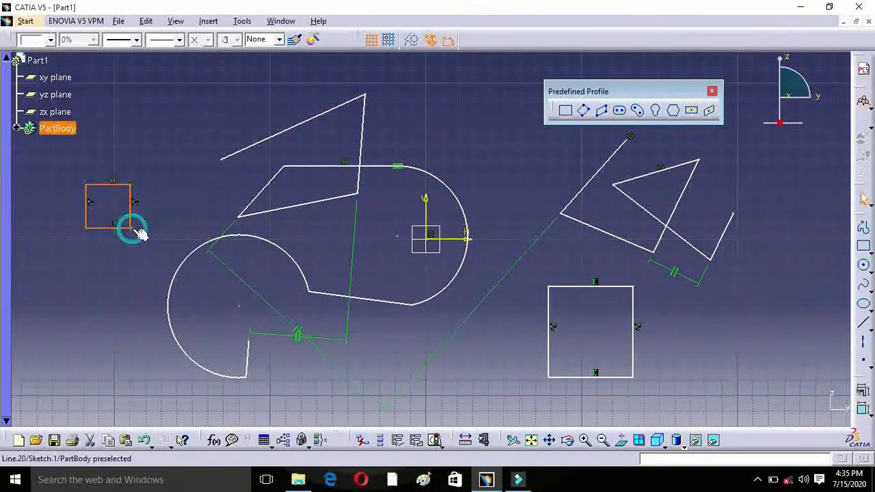
Step: Draw a slightly tilted oriented rectangle above the origin from three corner points
{"action": "left_click", "coordinate": [582, 112]}
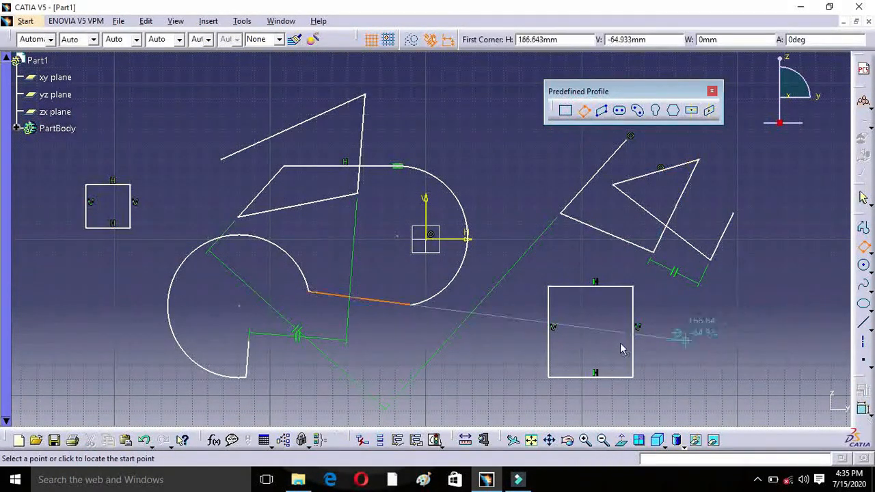
{"action": "left_click", "coordinate": [422, 90]}
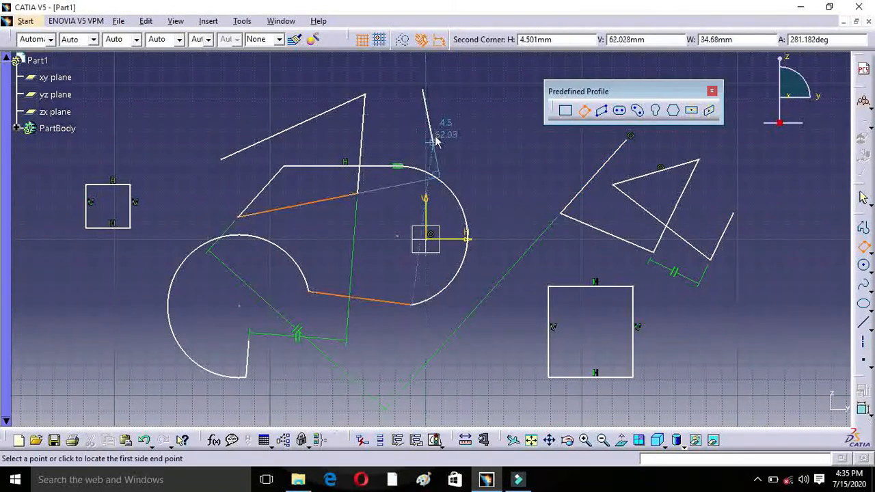
{"action": "left_click", "coordinate": [421, 137]}
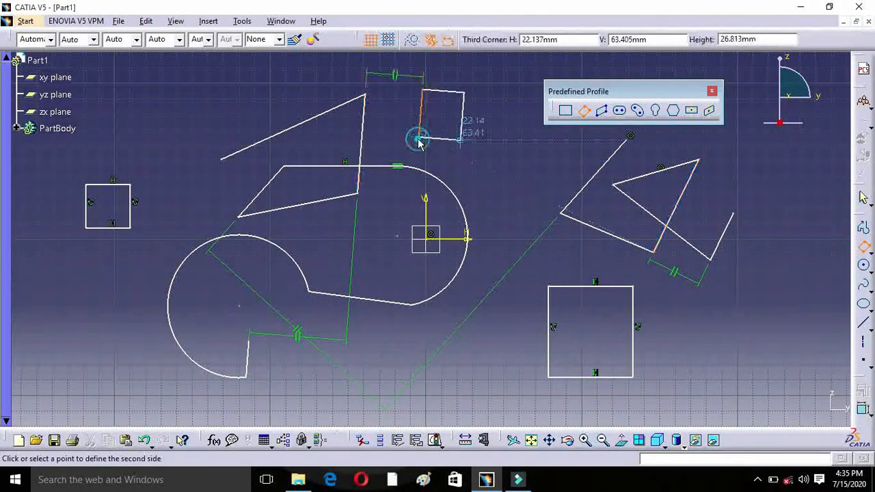
{"action": "left_click", "coordinate": [486, 146]}
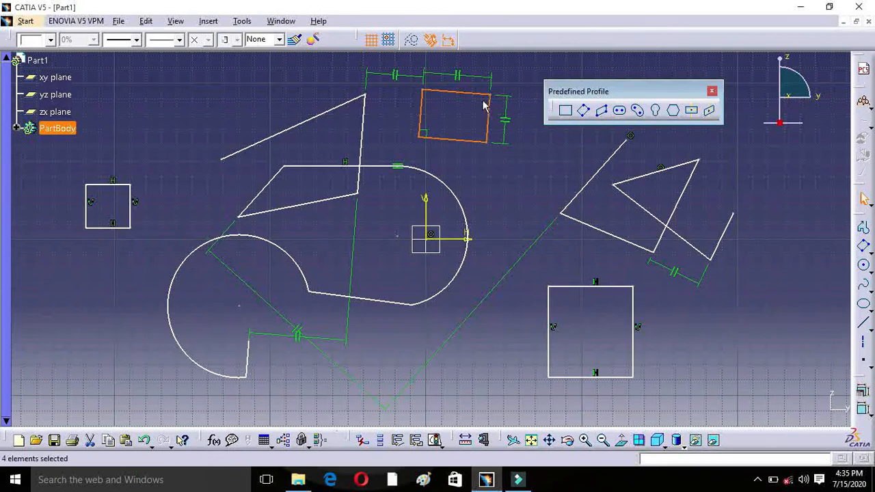
Step: Draw a slightly tilted elongated hole with a radius of about 15 mm on the positive H side of the large rectangle
{"action": "left_click", "coordinate": [618, 112]}
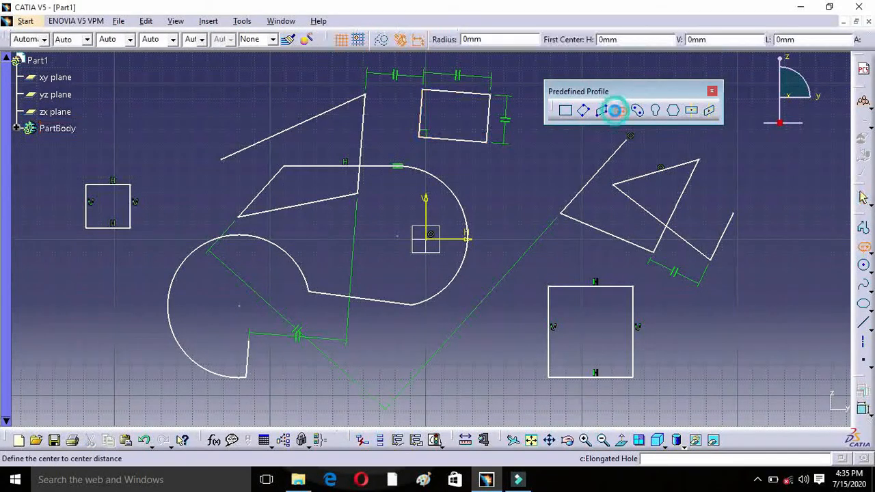
{"action": "left_click", "coordinate": [691, 337]}
{"action": "left_click", "coordinate": [783, 336]}
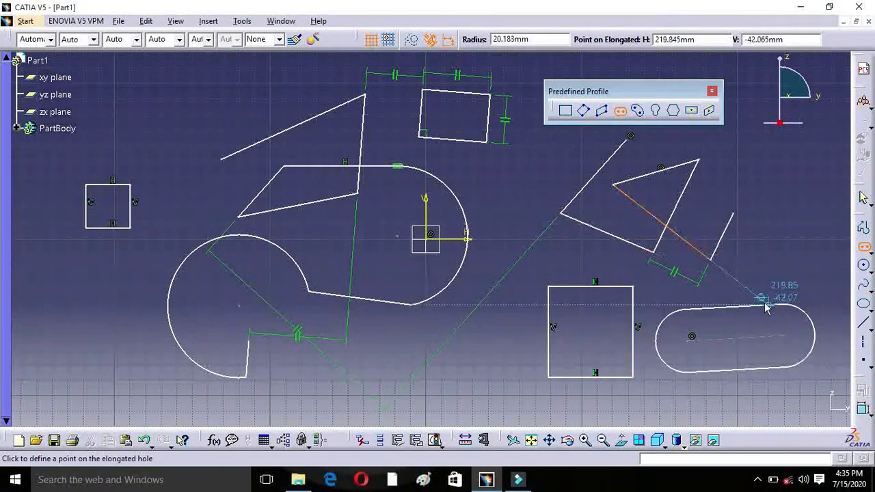
{"action": "left_click", "coordinate": [766, 316]}
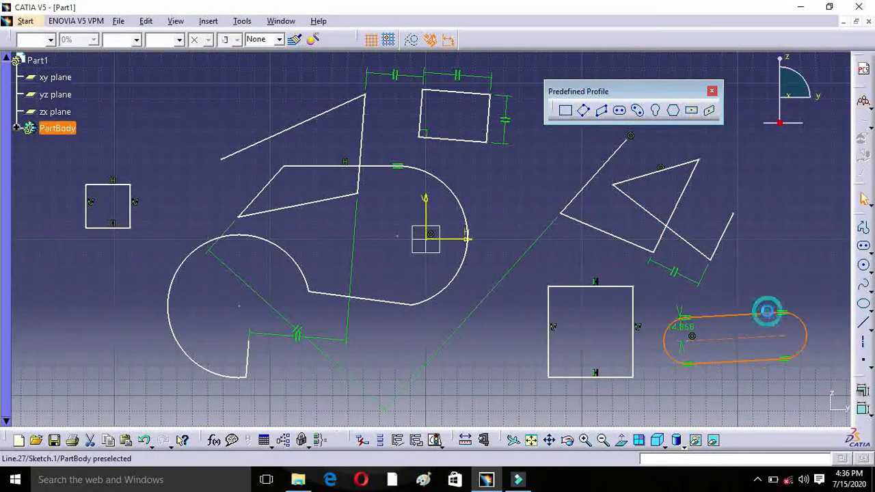
Step: Draw a cylindrical elongated hole below the small rectangle, with a centre arc radius of about 27 mm and a slot radius of about 15 mm
{"action": "left_click", "coordinate": [634, 113]}
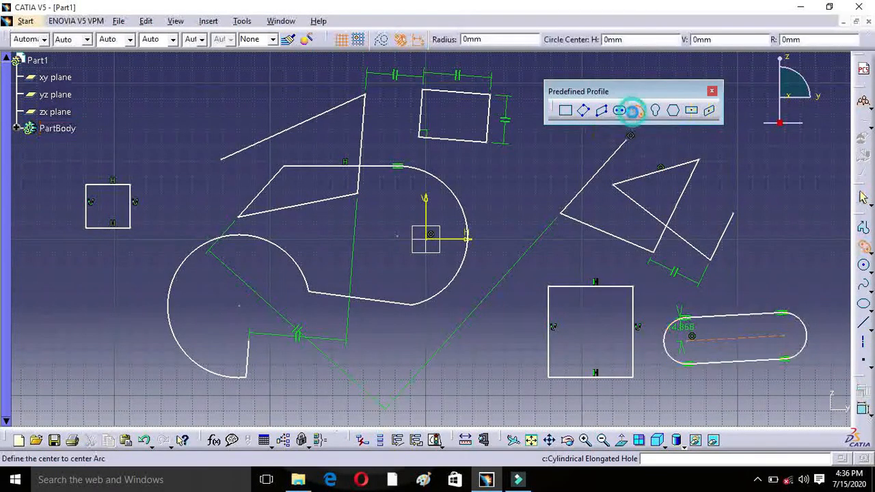
{"action": "left_click", "coordinate": [69, 335]}
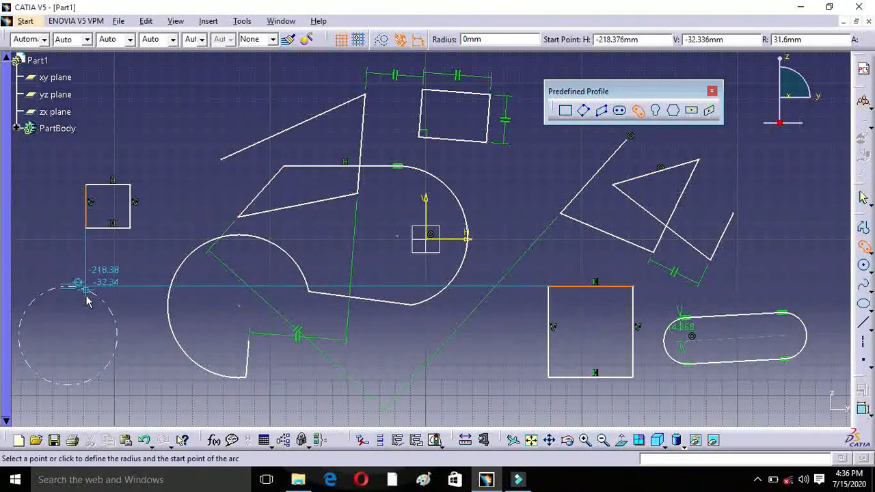
{"action": "left_click", "coordinate": [98, 311]}
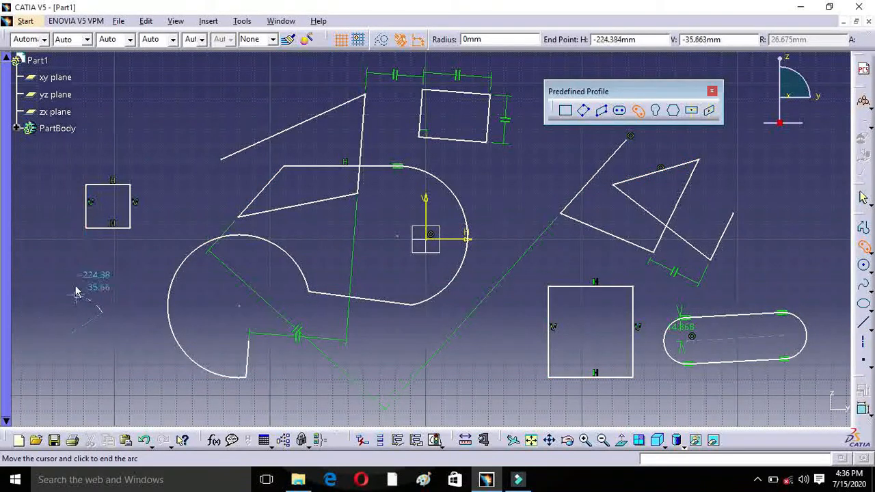
{"action": "left_click", "coordinate": [32, 298]}
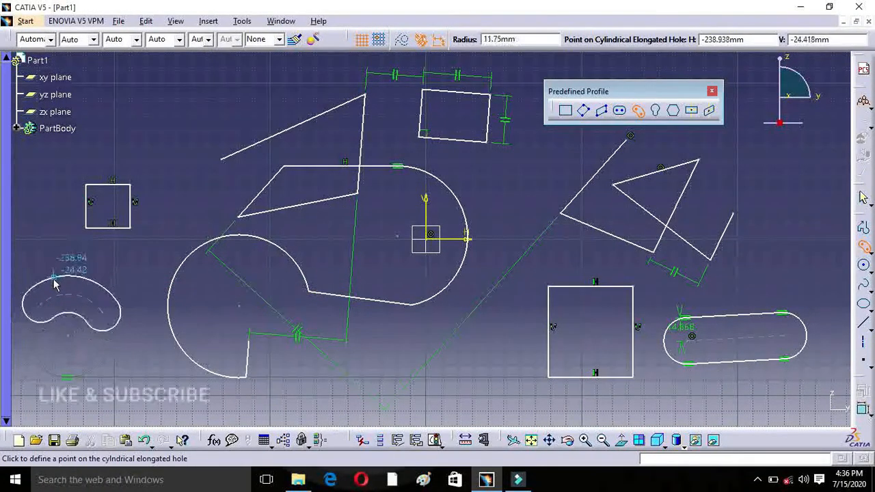
{"action": "left_click", "coordinate": [59, 268]}
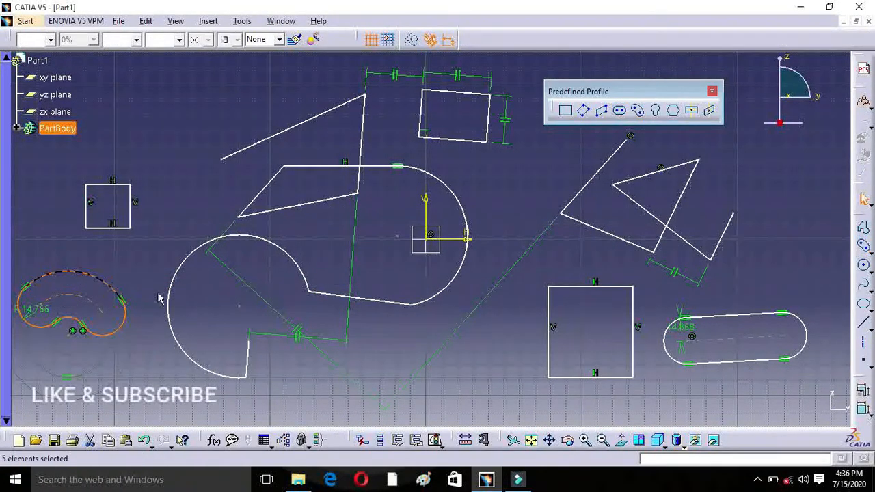
Step: Draw a vertical keyhole profile in the empty area beyond the elongated hole, with radii of about 39 mm and 24 mm
{"action": "left_click", "coordinate": [602, 440]}
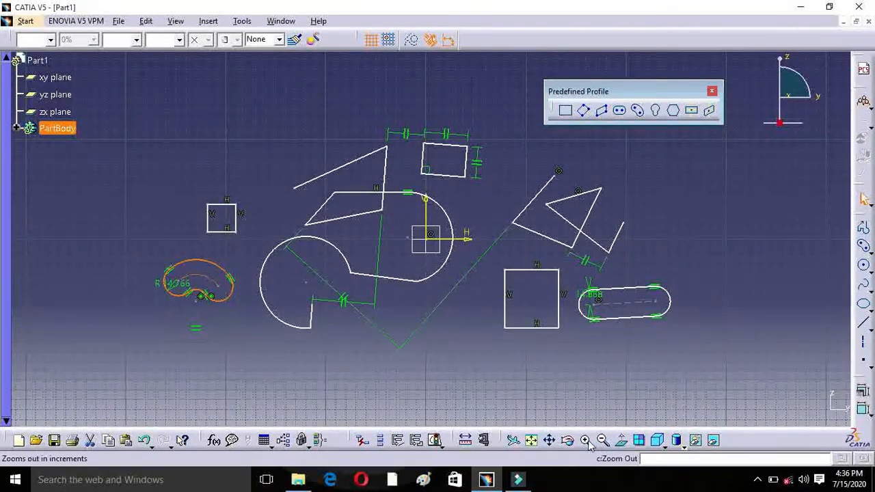
{"action": "left_click", "coordinate": [586, 441]}
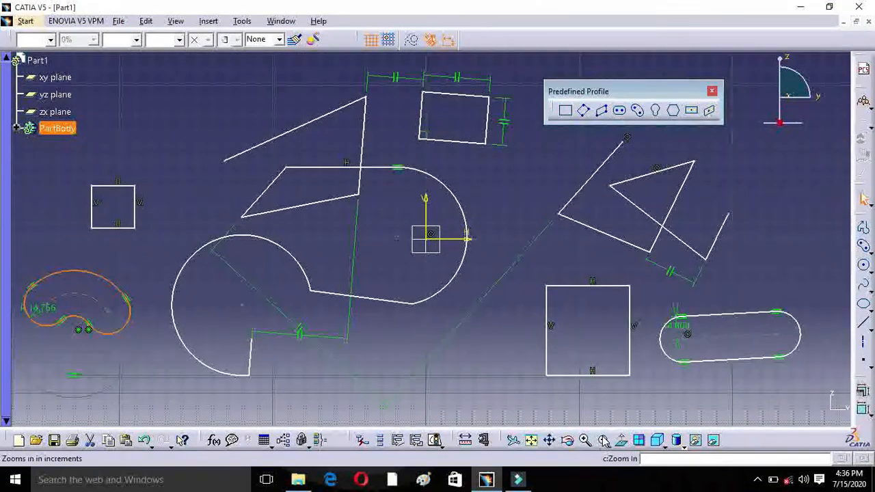
{"action": "left_click", "coordinate": [603, 441]}
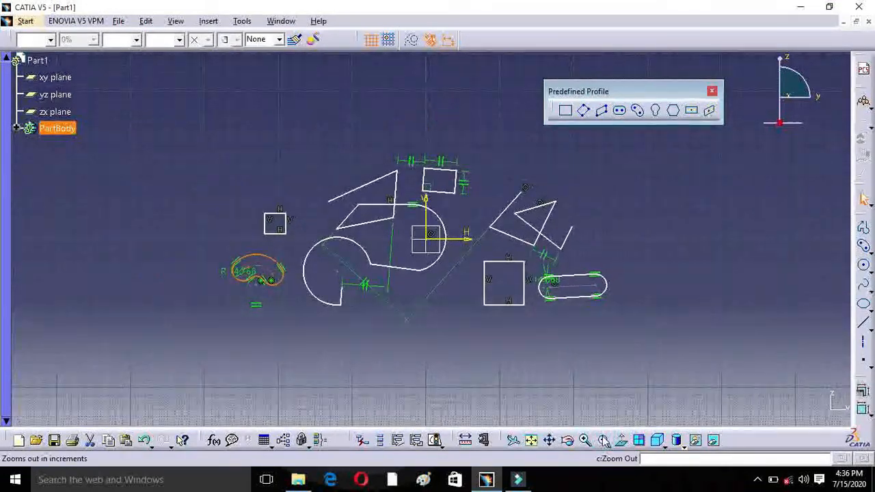
{"action": "left_click", "coordinate": [586, 441]}
{"action": "mouse_move", "coordinate": [699, 202]}
{"action": "middle_mouse_down"}
{"action": "mouse_move", "coordinate": [645, 217]}
{"action": "mouse_move", "coordinate": [348, 218]}
{"action": "middle_mouse_up"}
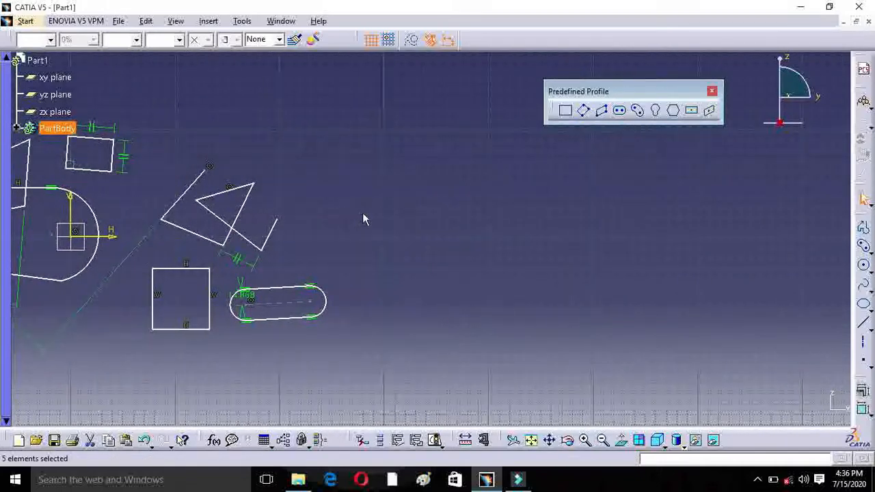
{"action": "left_click", "coordinate": [655, 111]}
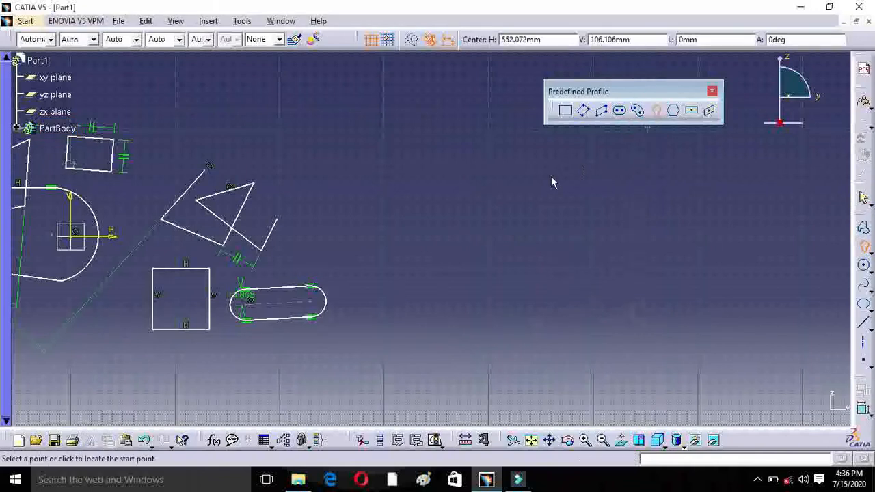
{"action": "left_click", "coordinate": [489, 188]}
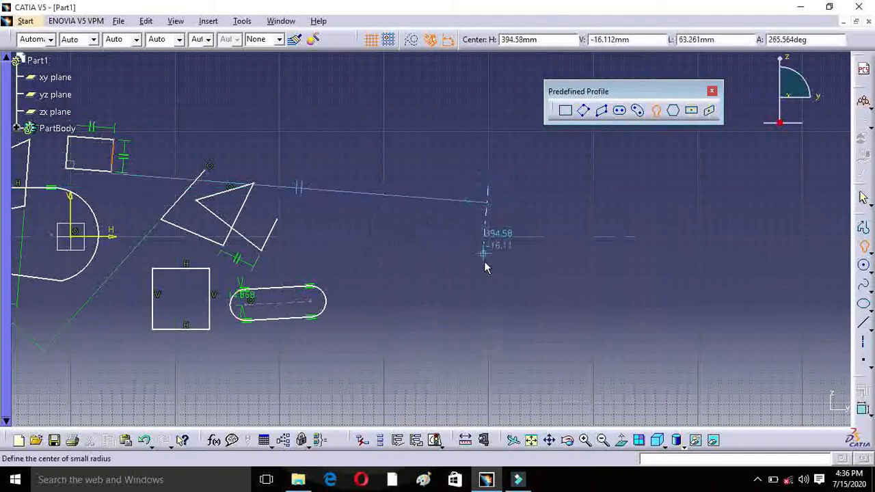
{"action": "left_click", "coordinate": [488, 308]}
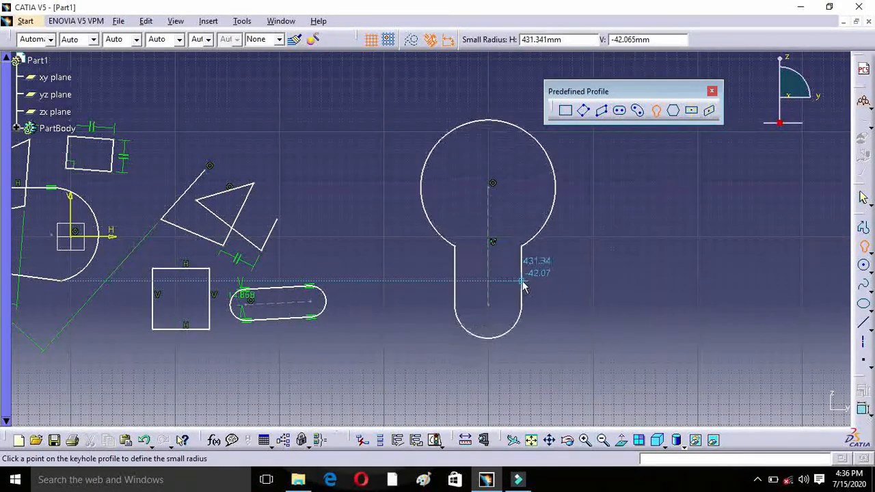
{"action": "left_click", "coordinate": [513, 283]}
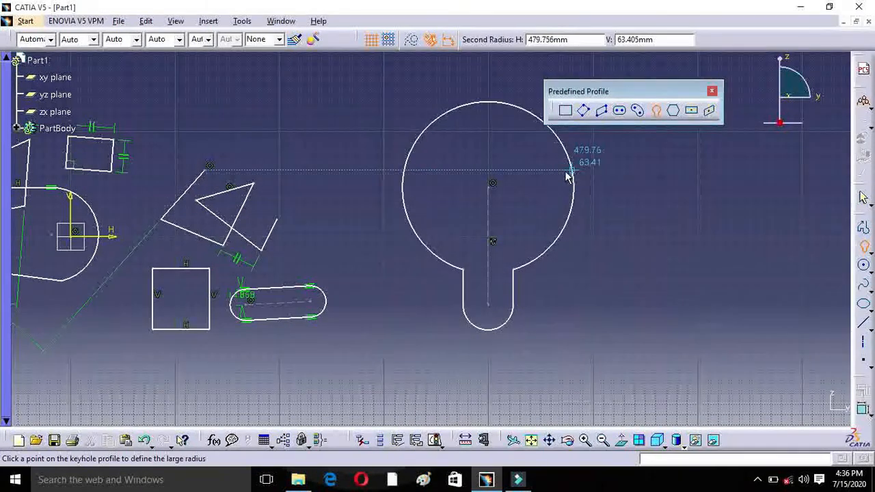
{"action": "left_click", "coordinate": [530, 184]}
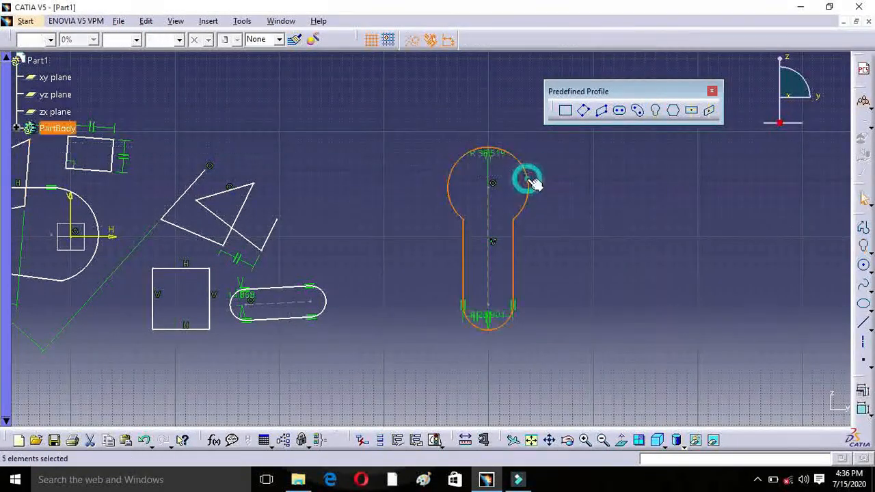
Step: Draw a hexagon about 95 mm across flats on the positive H side of the keyhole profile
{"action": "left_click", "coordinate": [674, 111]}
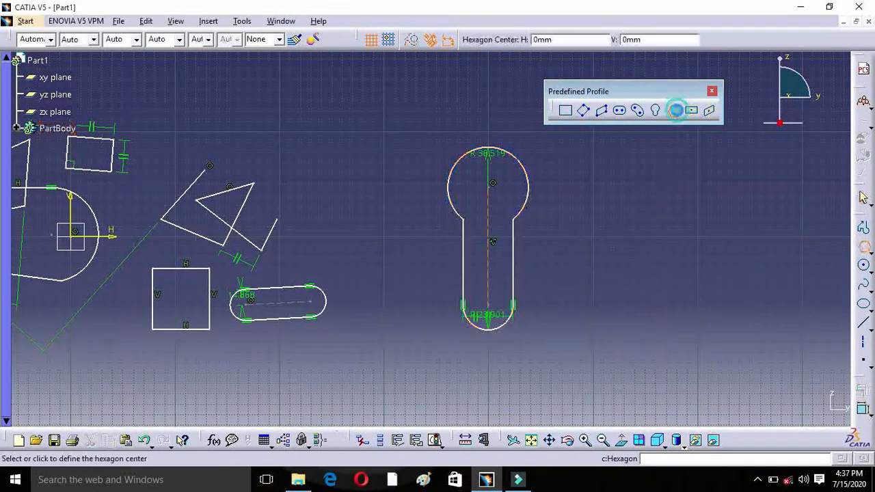
{"action": "left_click", "coordinate": [667, 220]}
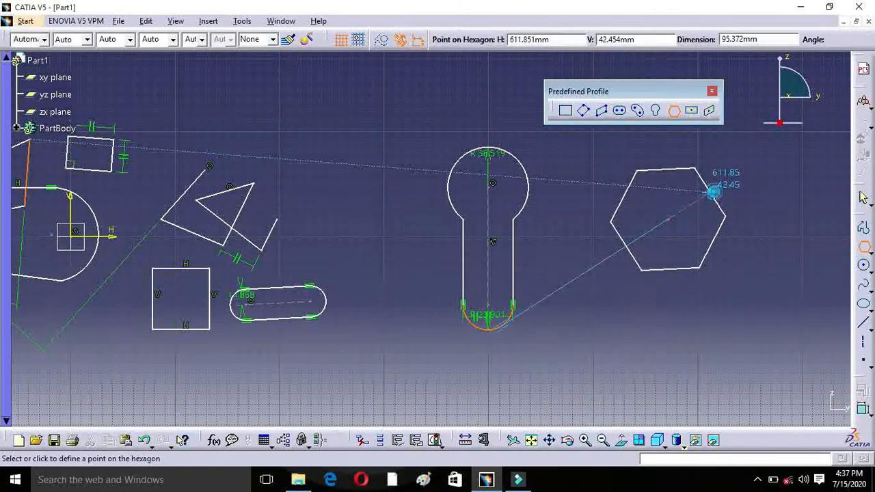
{"action": "left_click", "coordinate": [712, 194]}
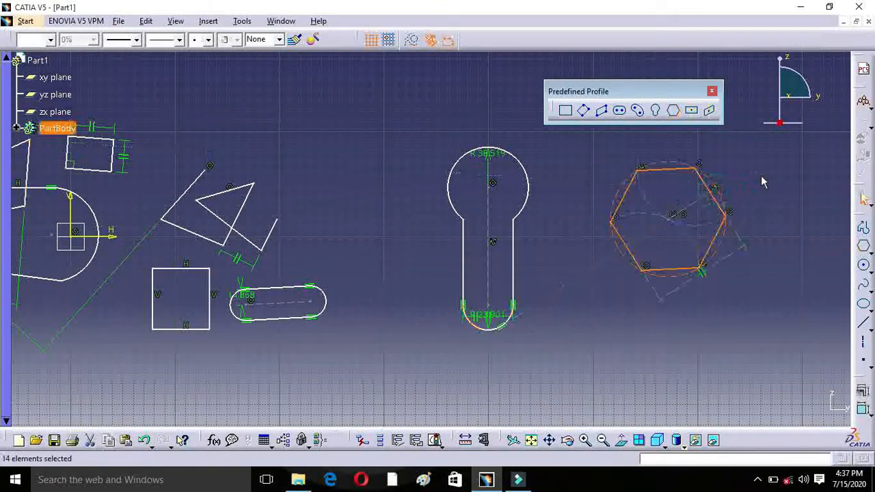
Step: Draw a centered rectangle about 88 mm wide and 99 mm high between the zigzag profile and the keyhole profile
{"action": "left_click", "coordinate": [690, 113]}
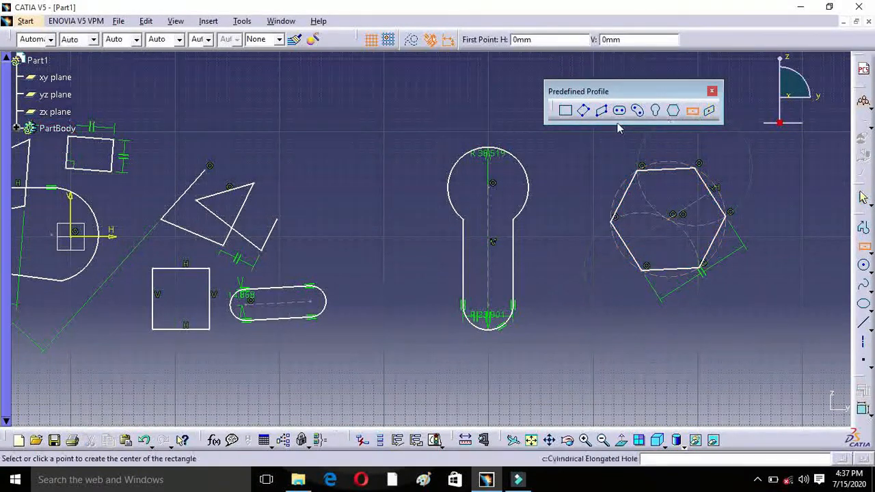
{"action": "left_click", "coordinate": [369, 140]}
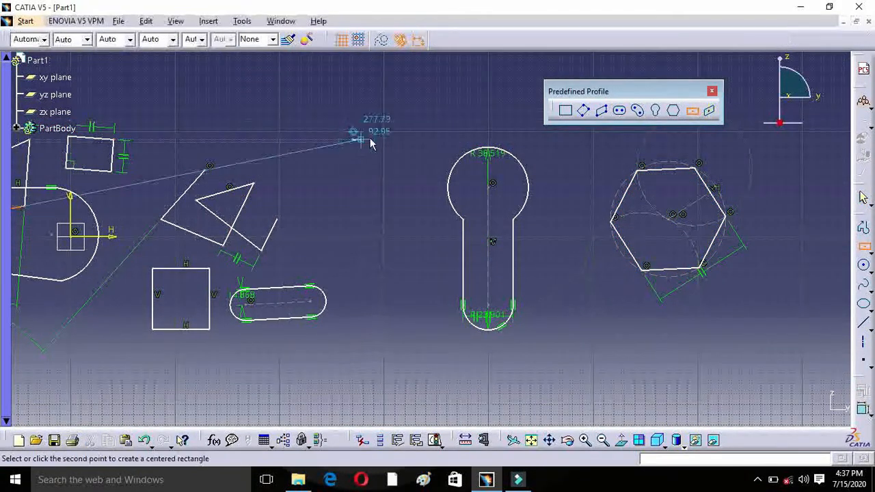
{"action": "left_click", "coordinate": [403, 88]}
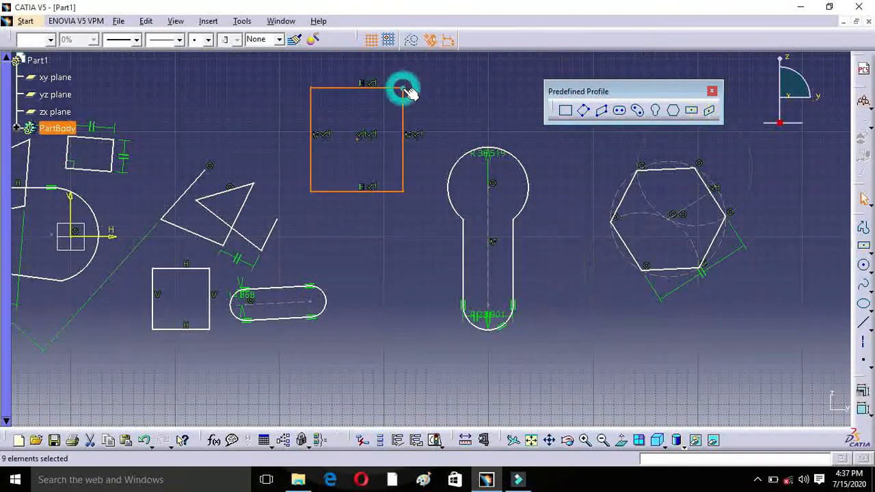
Step: Create a centered parallelogram from the centered rectangle's lower edge and its vertical edge nearest the keyhole profile
{"action": "left_click", "coordinate": [710, 113]}
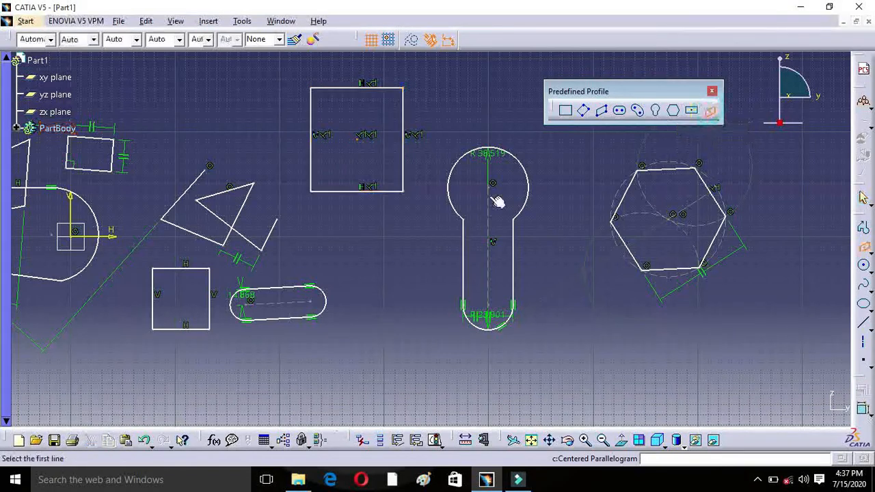
{"action": "left_click", "coordinate": [360, 191]}
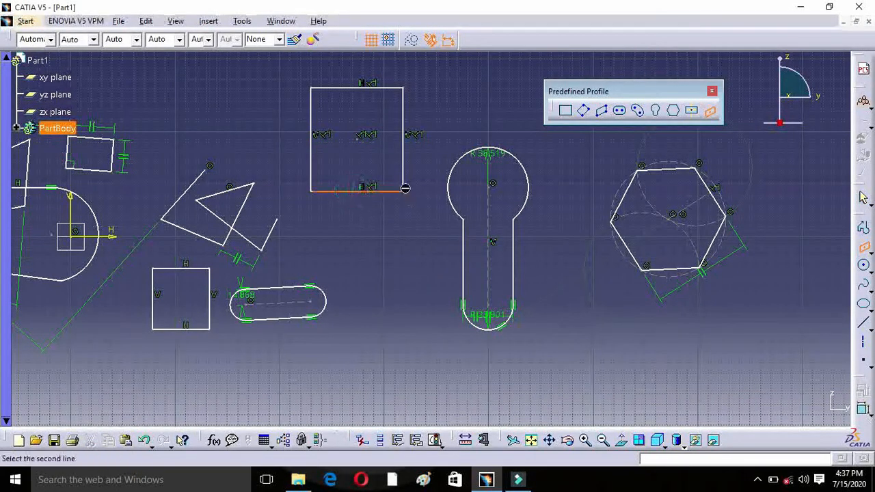
{"action": "left_click", "coordinate": [404, 147]}
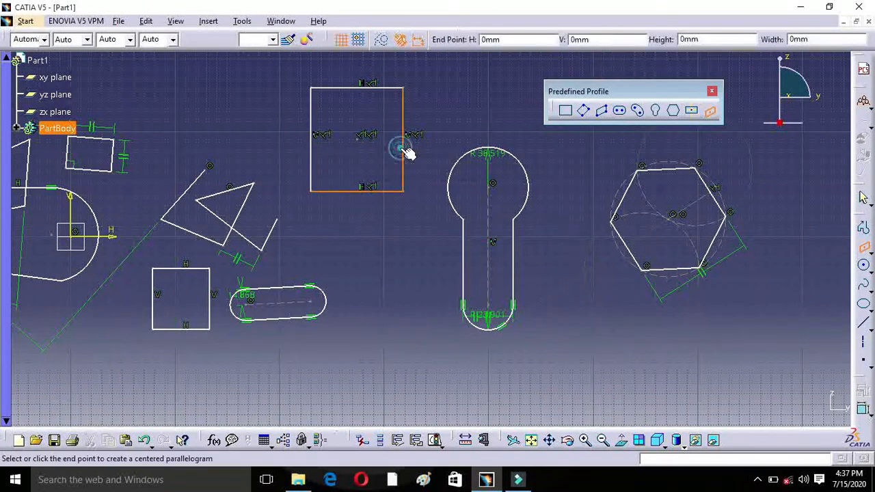
{"action": "left_click", "coordinate": [445, 137]}
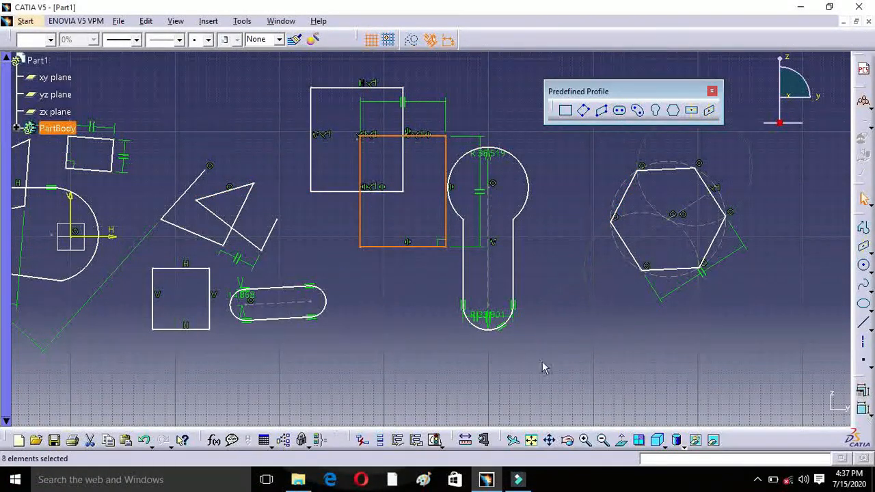
Step: Select all the sample profiles in the sketch and delete them
{"action": "left_click", "coordinate": [604, 440]}
{"action": "left_click", "coordinate": [604, 440]}
{"action": "mouse_move", "coordinate": [82, 166]}
{"action": "left_mouse_down"}
{"action": "mouse_move", "coordinate": [406, 344]}
{"action": "mouse_move", "coordinate": [508, 355]}
{"action": "mouse_move", "coordinate": [603, 346]}
{"action": "left_mouse_up"}
{"action": "key", "text": "Delete"}
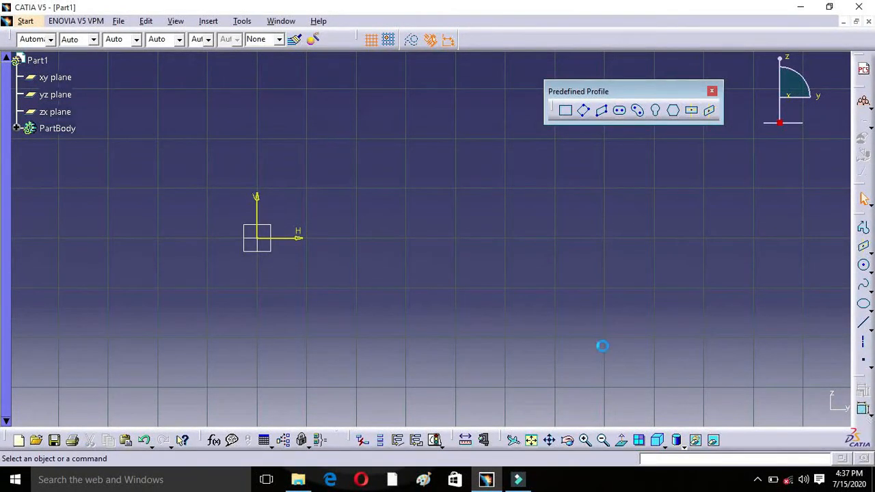
{"action": "key", "text": "ctrl+z"}
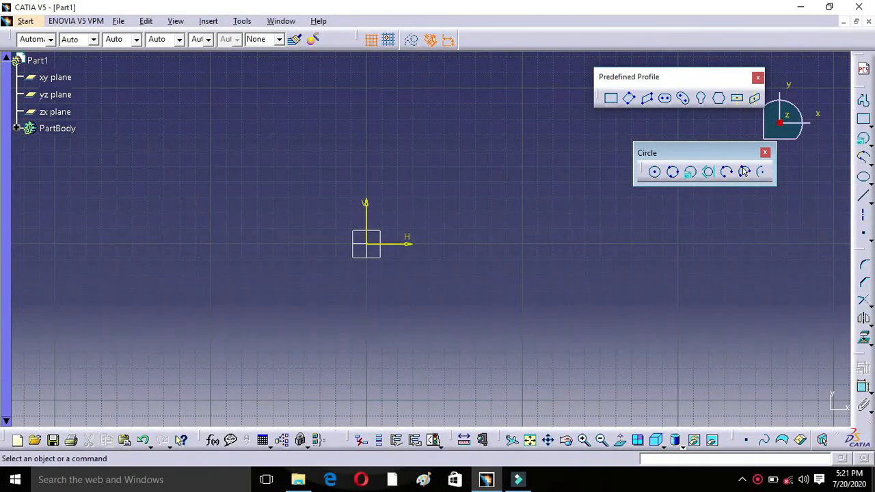
Step: Draw a circle from a center point and a radius point above the origin on the negative H side
{"action": "left_click", "coordinate": [654, 172]}
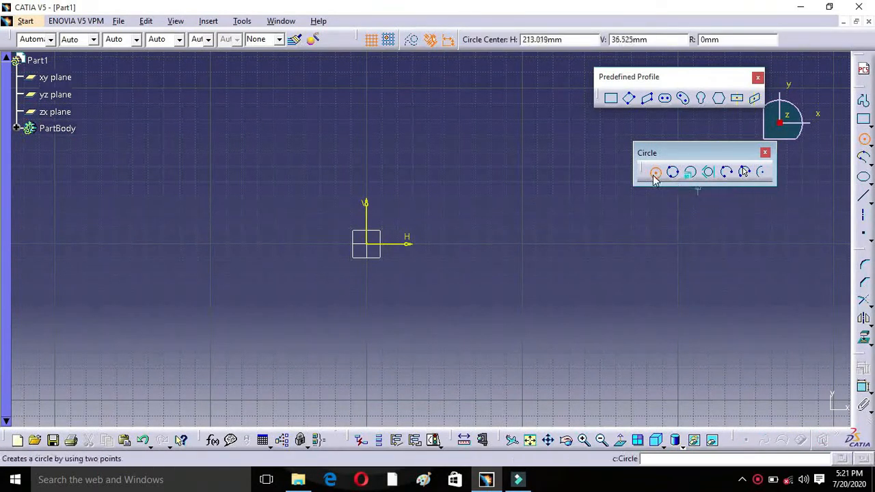
{"action": "left_click", "coordinate": [263, 130]}
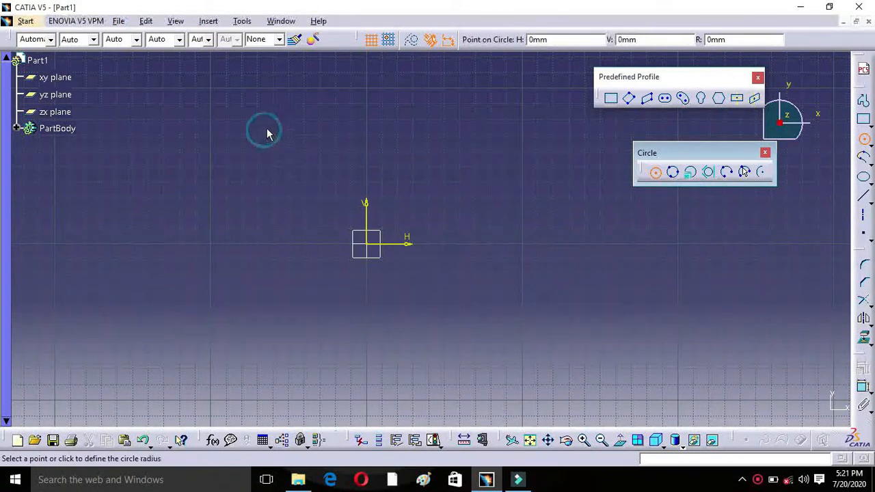
{"action": "left_click", "coordinate": [320, 129]}
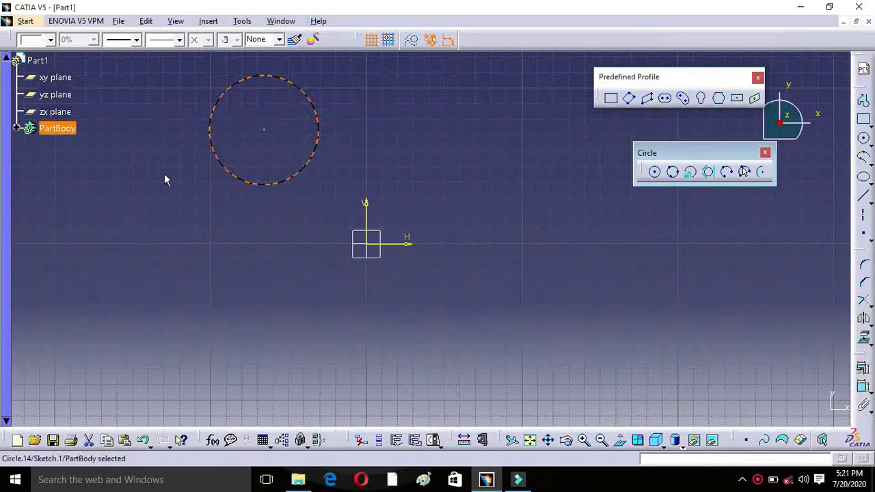
Step: Draw a larger three-point circle that surrounds the origin and overlaps the first circle
{"action": "left_click", "coordinate": [674, 172]}
{"action": "left_click", "coordinate": [451, 111]}
{"action": "left_click", "coordinate": [451, 217]}
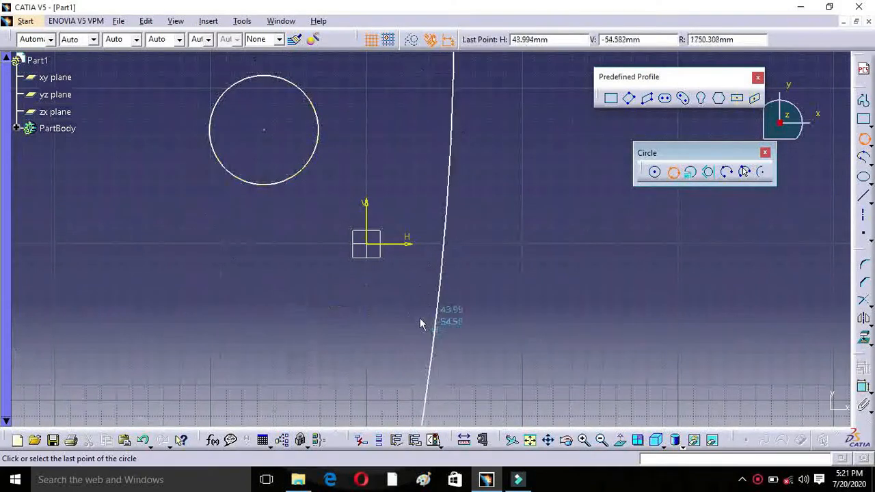
{"action": "left_click", "coordinate": [352, 270]}
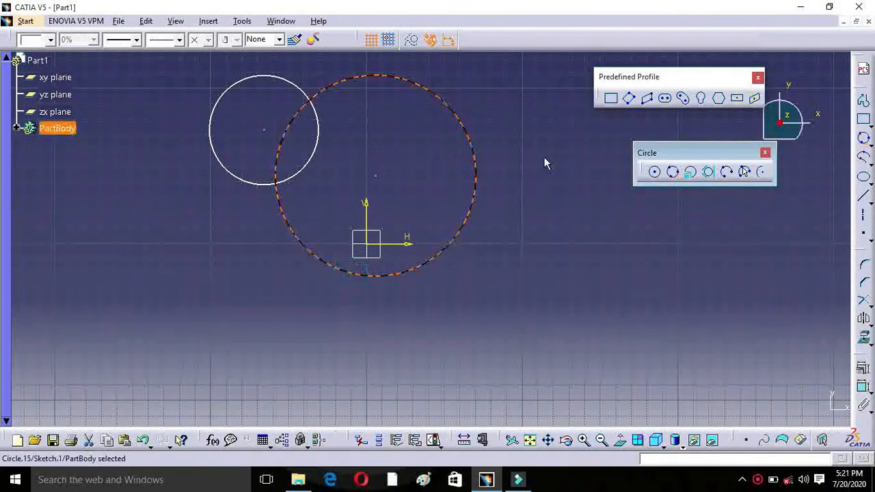
Step: Select both overlapping circles and delete them from the sketch
{"action": "left_click", "coordinate": [503, 78]}
{"action": "mouse_move", "coordinate": [489, 60]}
{"action": "left_mouse_down"}
{"action": "mouse_move", "coordinate": [471, 269]}
{"action": "mouse_move", "coordinate": [175, 293]}
{"action": "mouse_move", "coordinate": [190, 291]}
{"action": "left_mouse_up"}
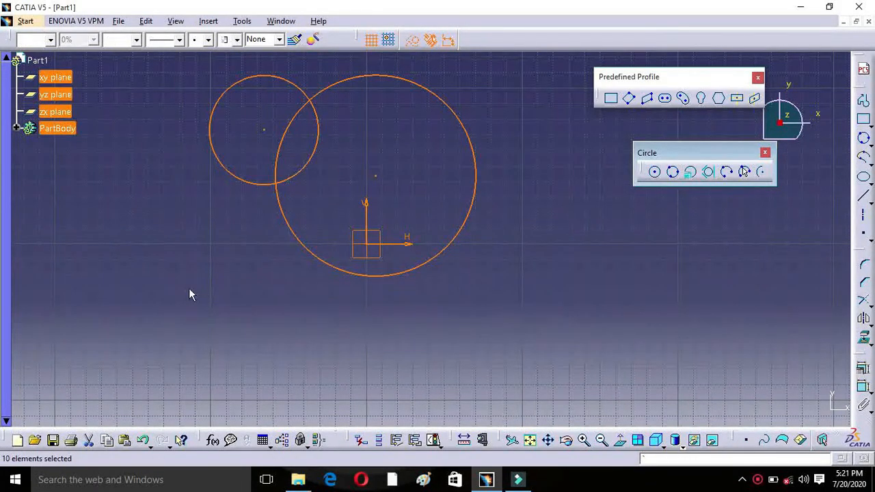
{"action": "left_click", "coordinate": [189, 290]}
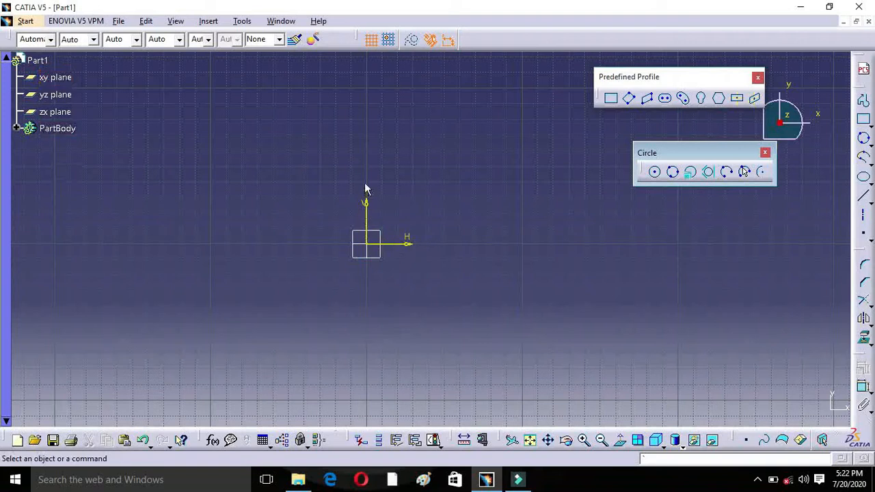
Step: Create a circle using coordinates with its center at H 20 mm, V 30 mm and a radius of 20 mm
{"action": "left_click", "coordinate": [690, 171]}
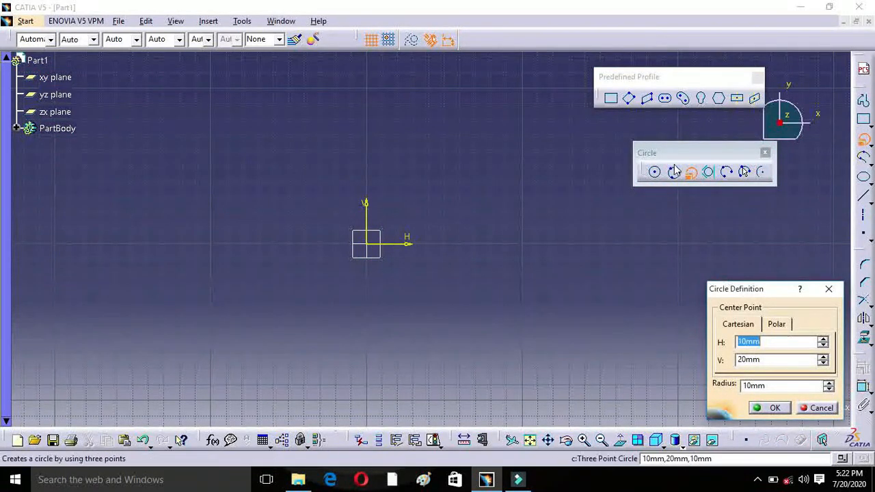
{"action": "left_click", "coordinate": [825, 287]}
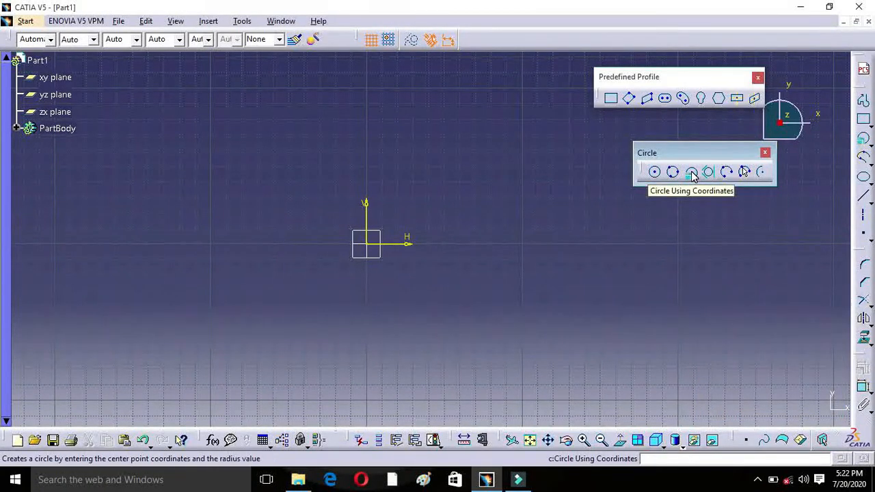
{"action": "left_click", "coordinate": [691, 172]}
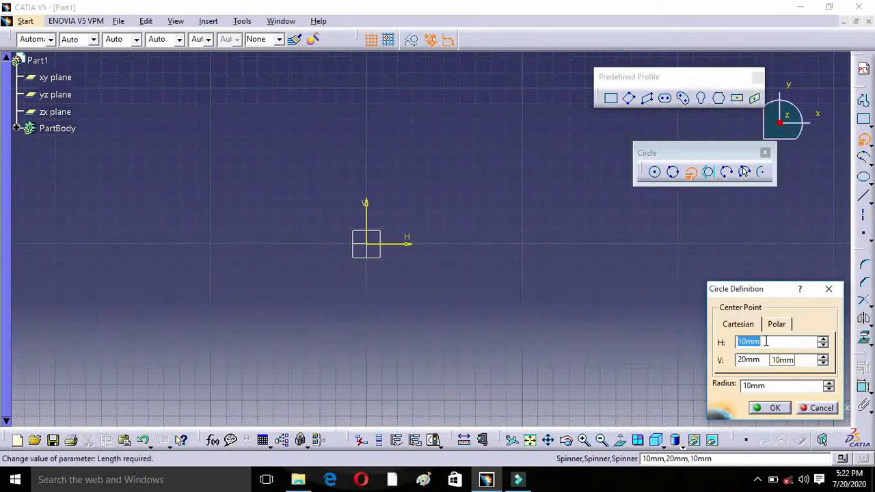
{"action": "type", "text": "20"}
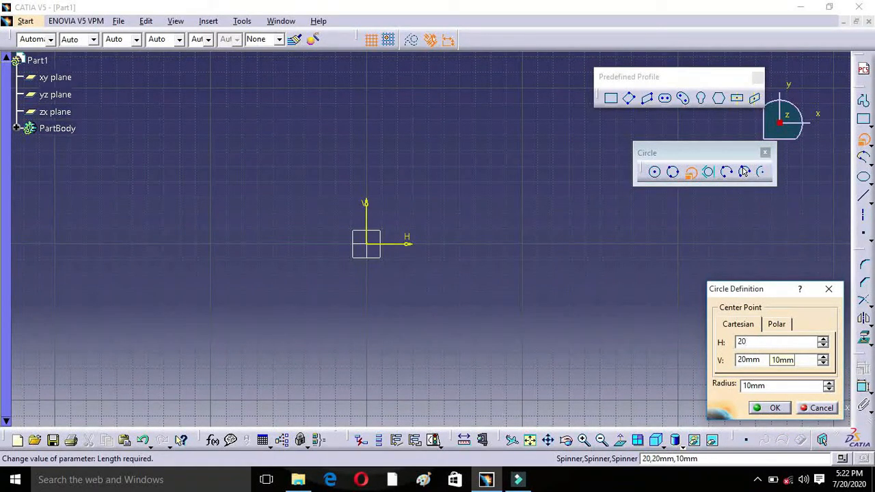
{"action": "left_click", "coordinate": [765, 361]}
{"action": "left_click_drag", "start_coordinate": [766, 361], "coordinate": [734, 368]}
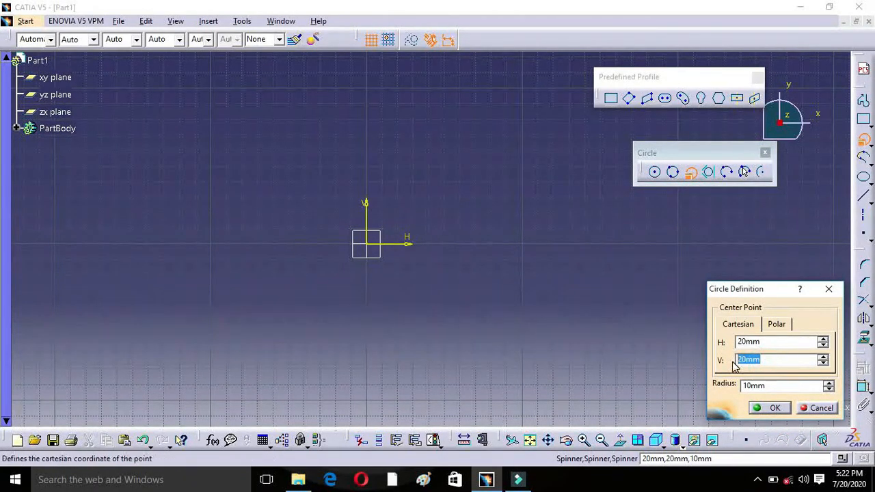
{"action": "type", "text": "30"}
{"action": "key", "text": "Tab"}
{"action": "type", "text": "20"}
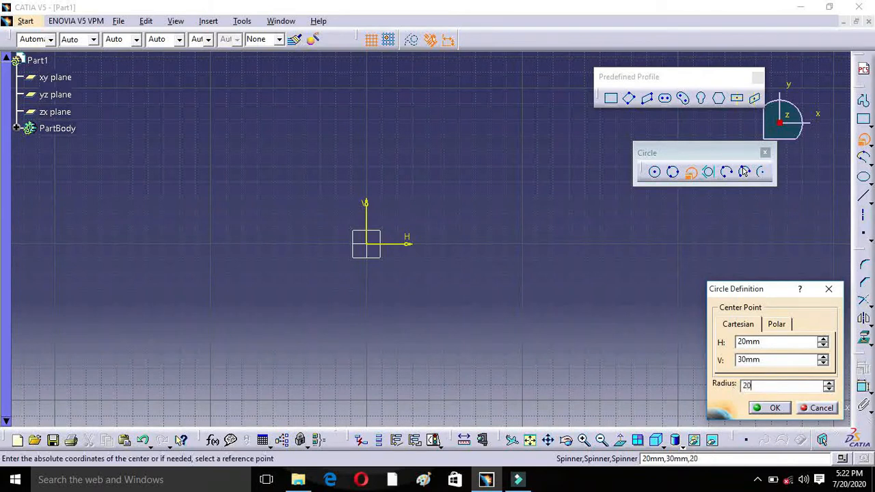
{"action": "left_click", "coordinate": [774, 408]}
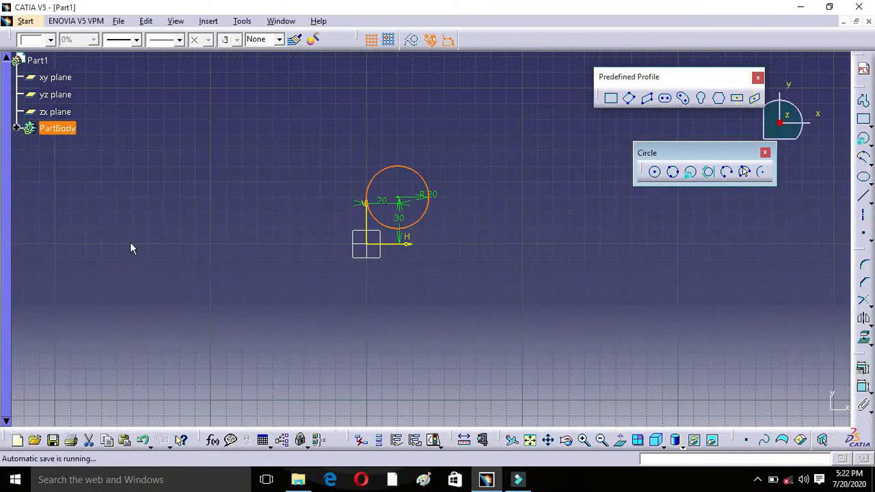
Step: Set the circle center's distance from the V axis to 50 mm and its radius to 45 mm
{"action": "double_click", "coordinate": [383, 206]}
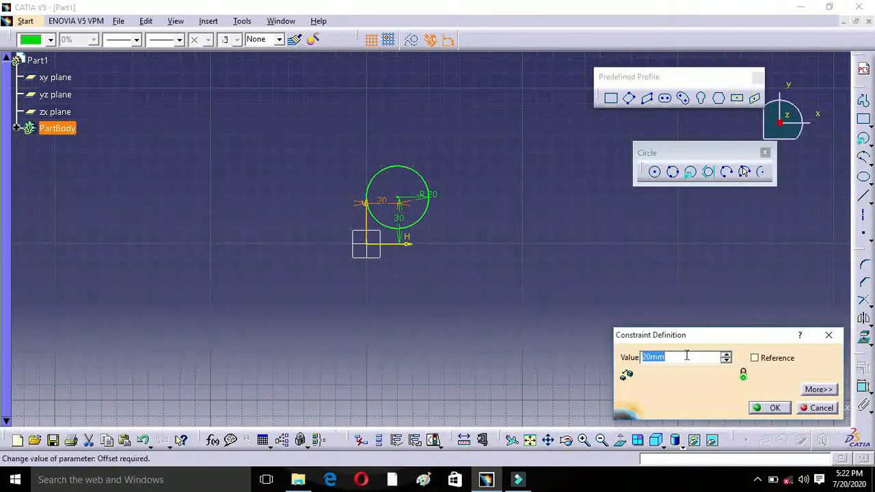
{"action": "type", "text": "50"}
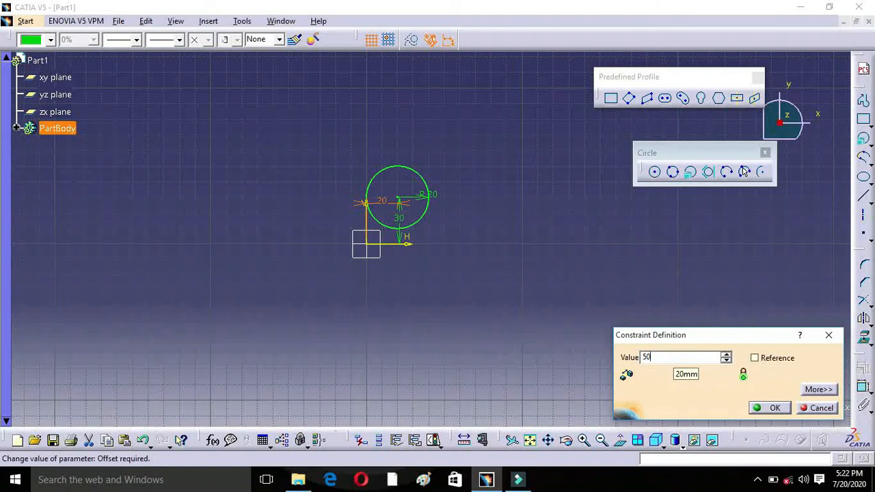
{"action": "left_click", "coordinate": [767, 408]}
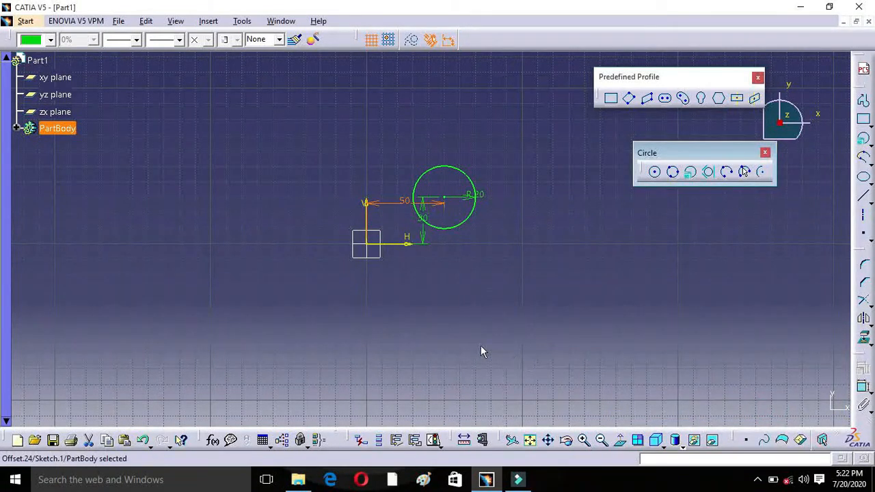
{"action": "double_click", "coordinate": [465, 196]}
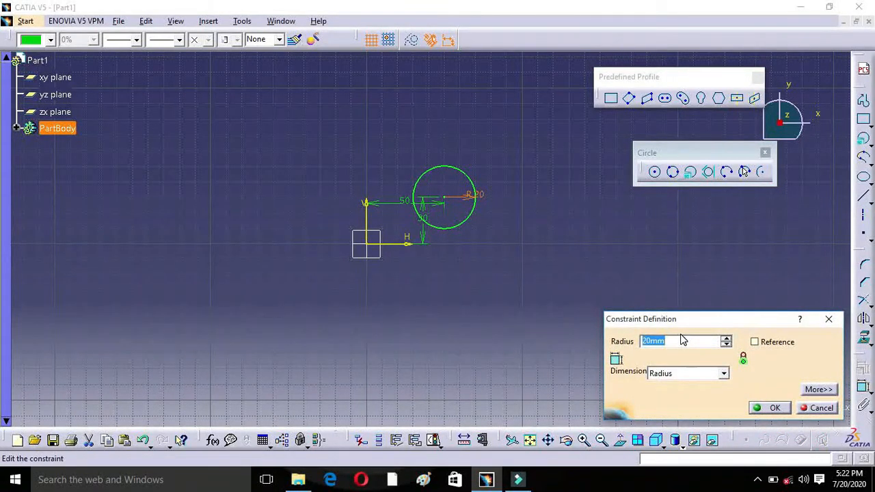
{"action": "type", "text": "45"}
{"action": "left_click", "coordinate": [771, 409]}
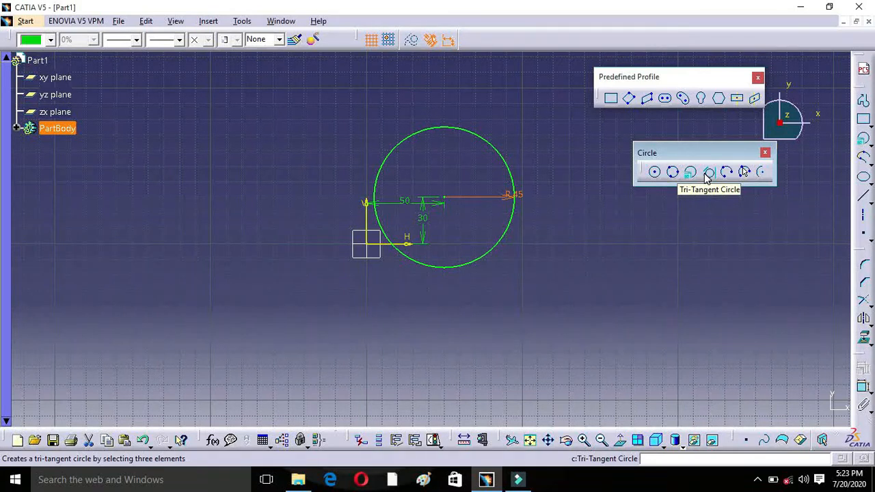
Step: Draw a closed triangle with the Profile tool on the negative H side, its apex at about H -92 mm, V 27 mm
{"action": "left_click", "coordinate": [864, 100]}
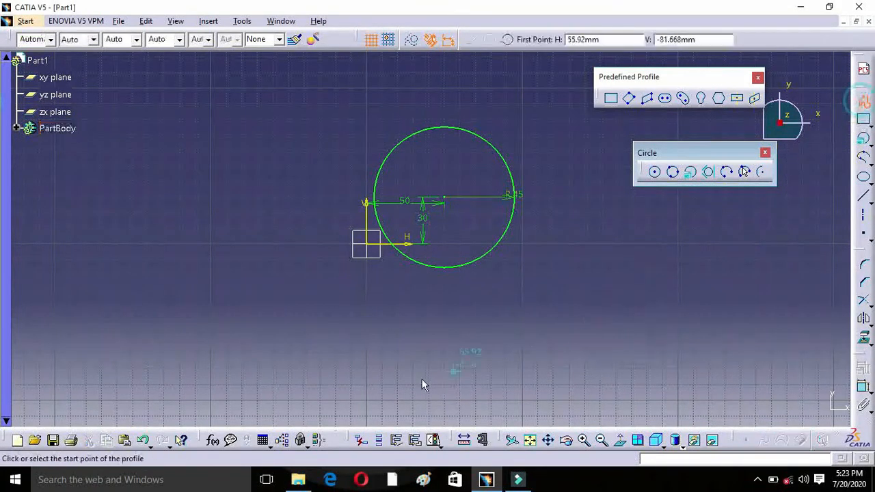
{"action": "left_click", "coordinate": [224, 202]}
{"action": "left_click", "coordinate": [136, 292]}
{"action": "left_click", "coordinate": [295, 297]}
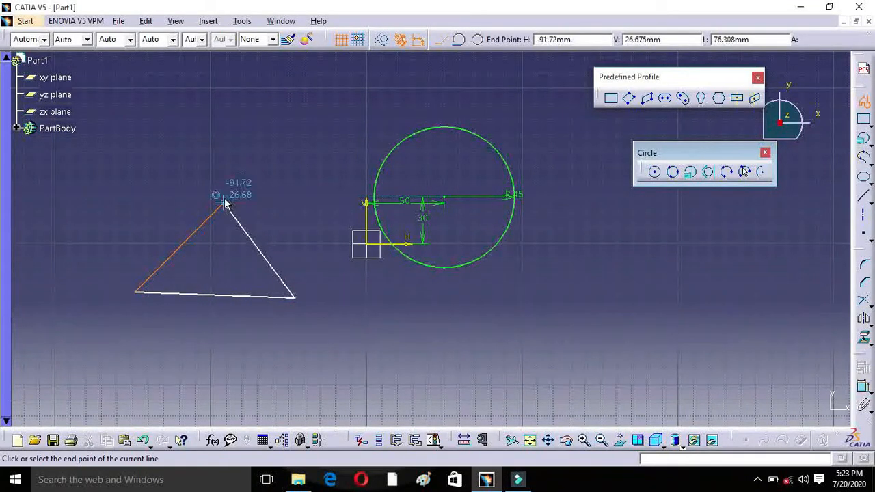
{"action": "left_click", "coordinate": [225, 202]}
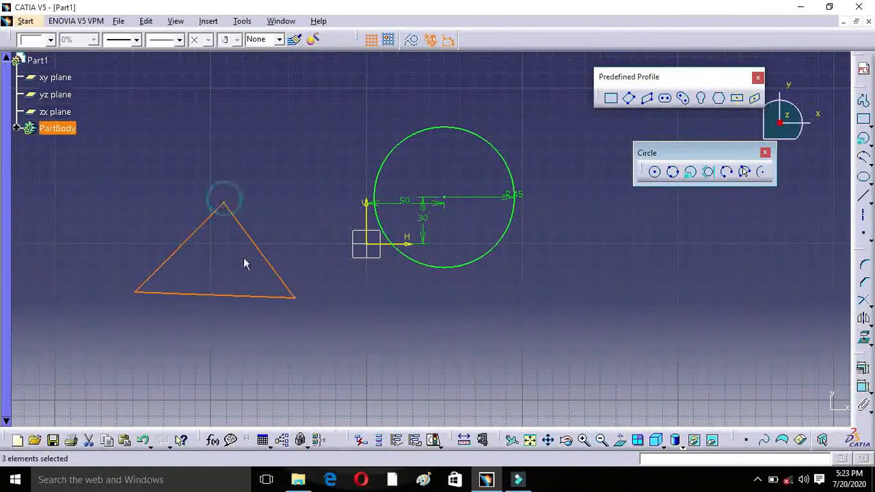
Step: Create a tri-tangent circle inside the triangle, tangent to its three sides
{"action": "left_click", "coordinate": [709, 173]}
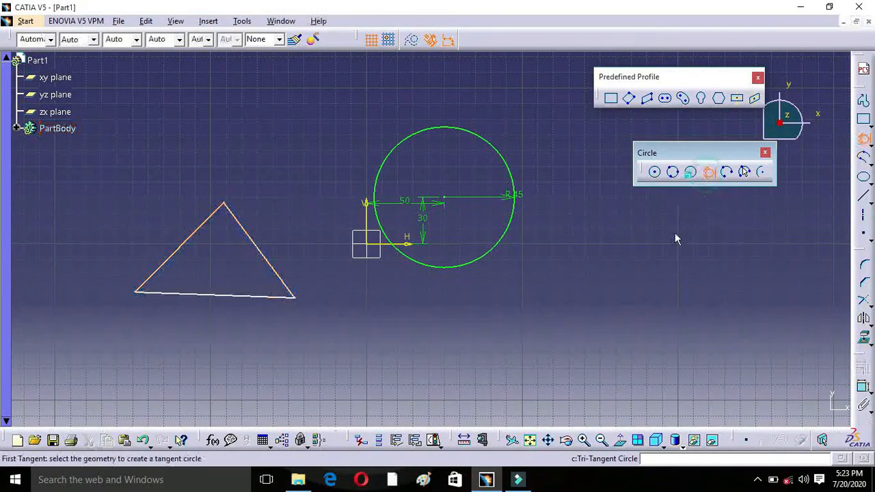
{"action": "left_click", "coordinate": [257, 245]}
{"action": "left_click", "coordinate": [182, 245]}
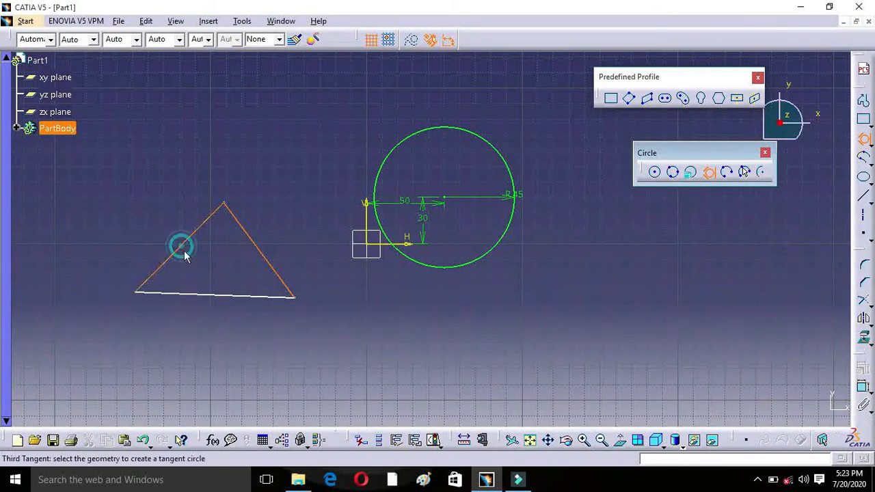
{"action": "left_click", "coordinate": [218, 294]}
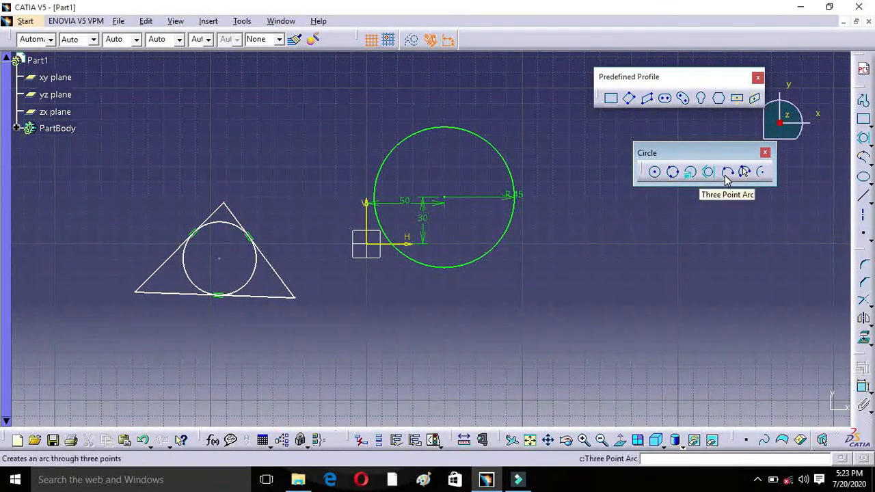
Step: Draw a three-point arc bulging downward on the positive H side, clear of the dimensioned circle
{"action": "left_click", "coordinate": [726, 173]}
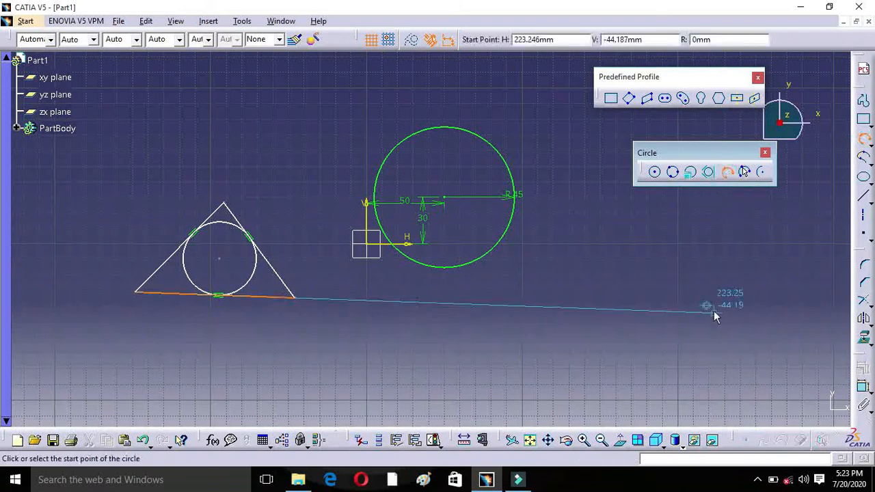
{"action": "left_click", "coordinate": [681, 235]}
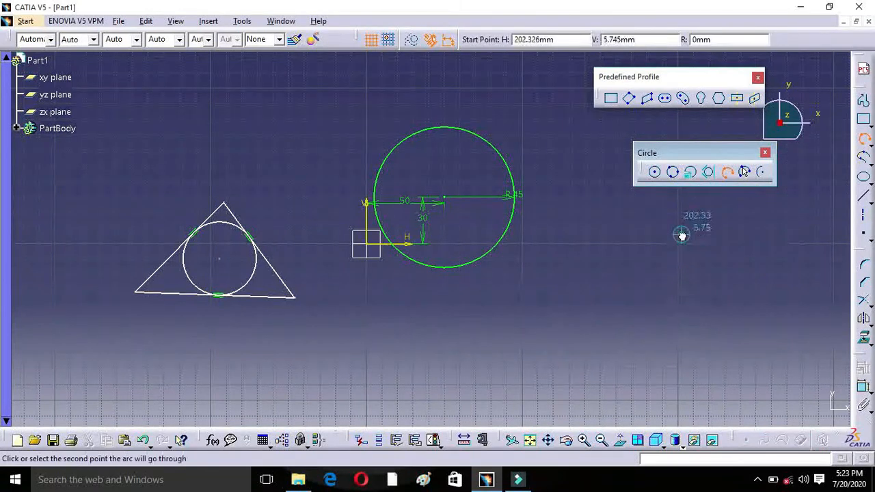
{"action": "left_click", "coordinate": [649, 309]}
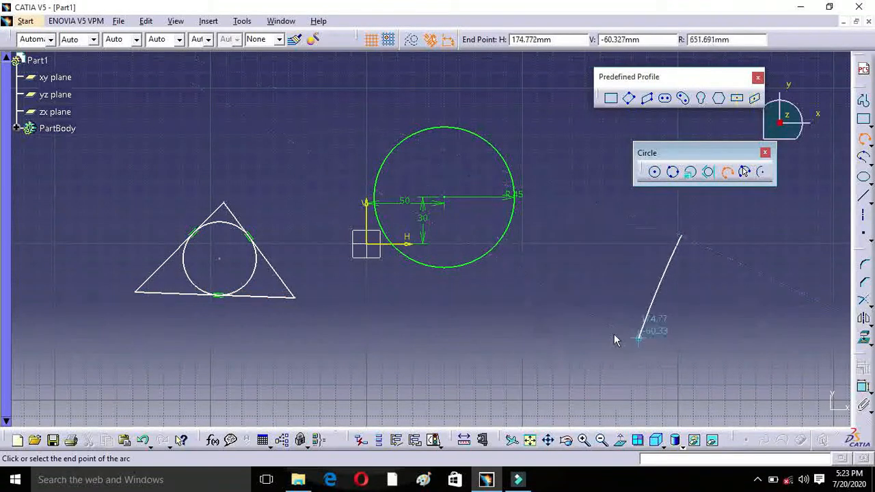
{"action": "left_click", "coordinate": [586, 296]}
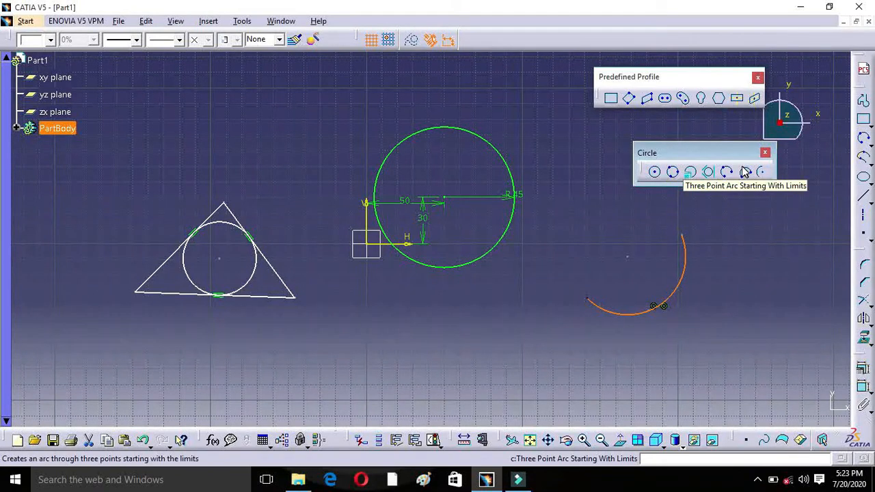
Step: Draw a shallow arc of about 96 mm radius below the dimensioned circle using Three Point Arc Starting With Limits
{"action": "left_click", "coordinate": [745, 172]}
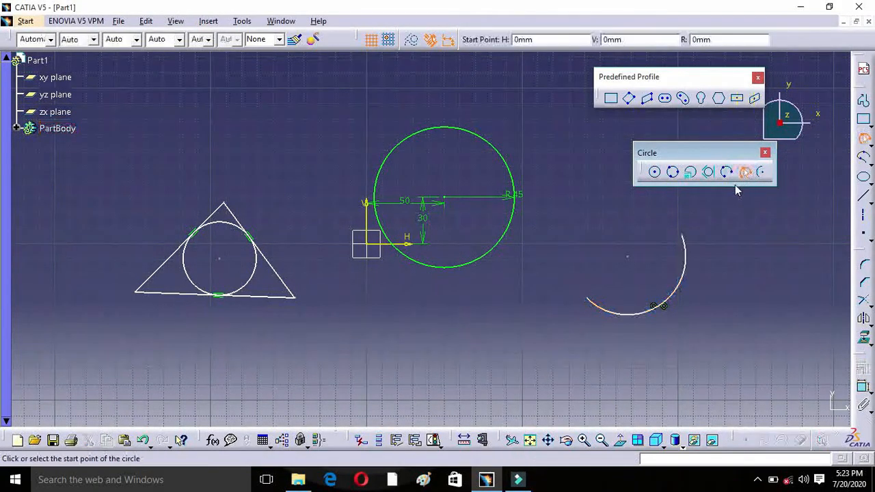
{"action": "left_click", "coordinate": [402, 320]}
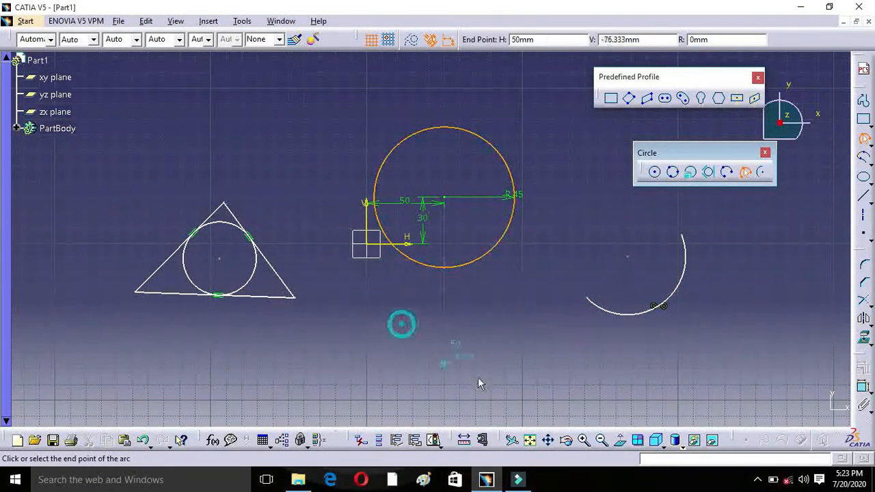
{"action": "left_click", "coordinate": [531, 318]}
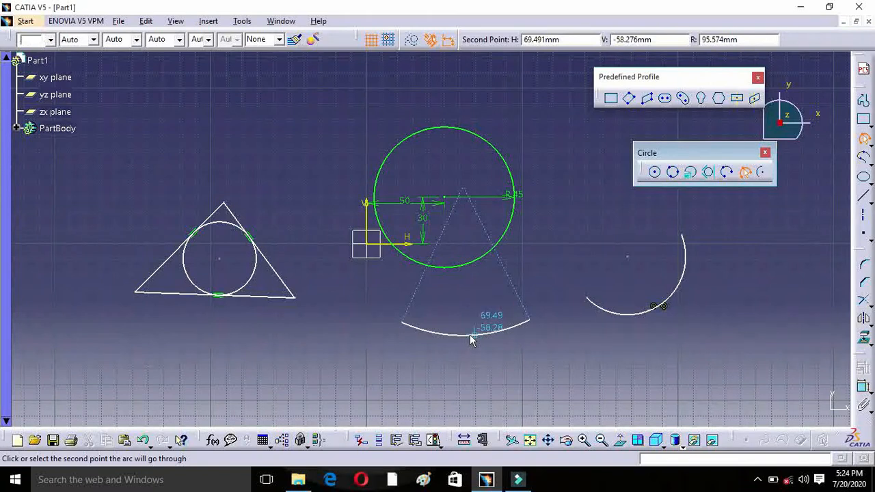
{"action": "left_click", "coordinate": [471, 339]}
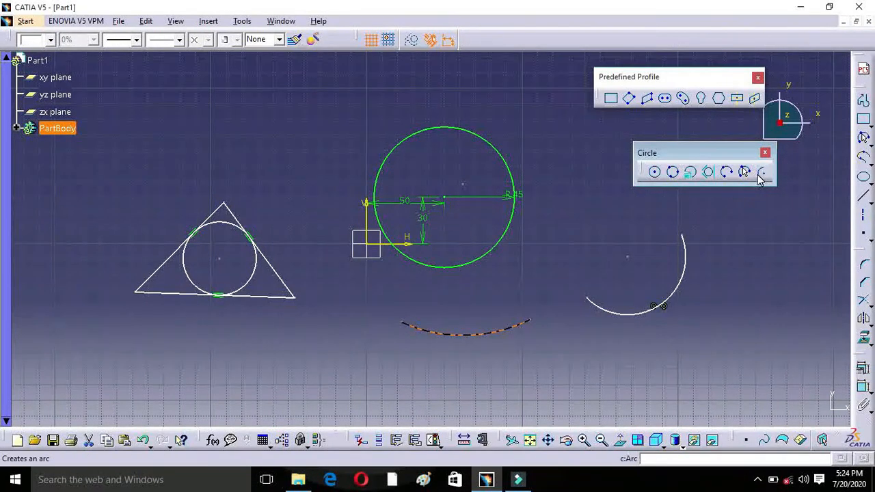
Step: Draw a center-based upper half arc of about 38 mm radius above the triangle
{"action": "left_click", "coordinate": [761, 173]}
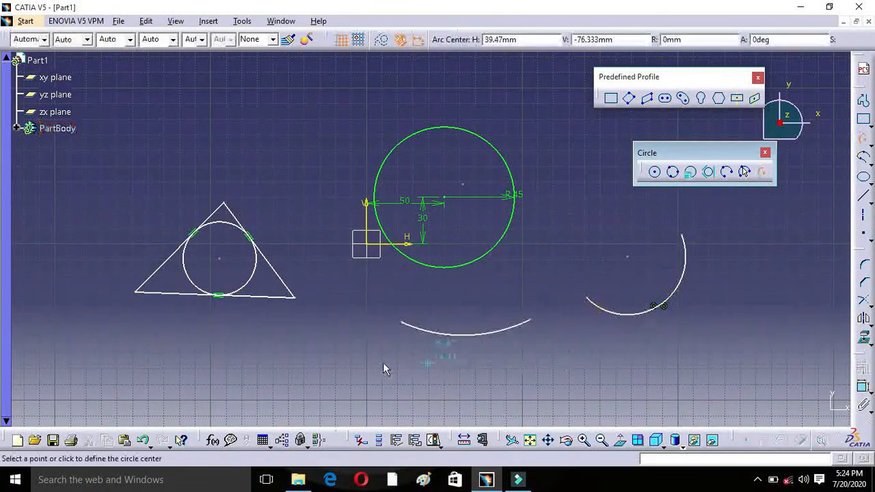
{"action": "left_click", "coordinate": [278, 147]}
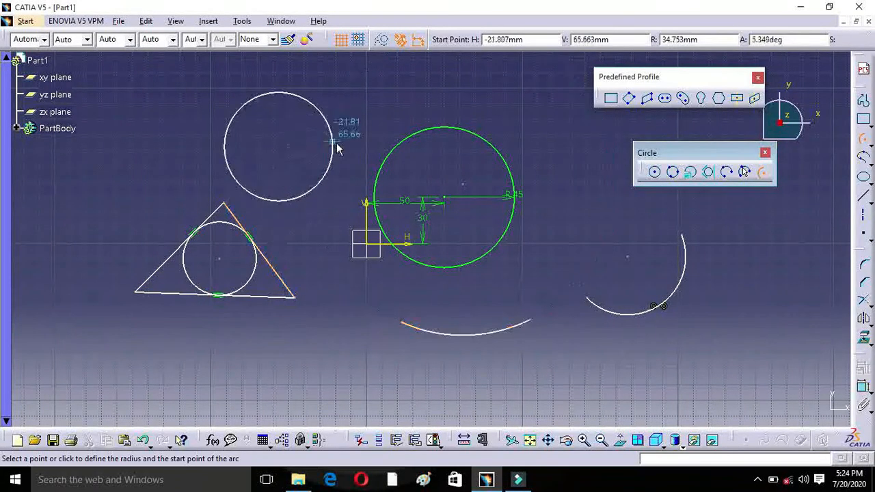
{"action": "left_click", "coordinate": [339, 146]}
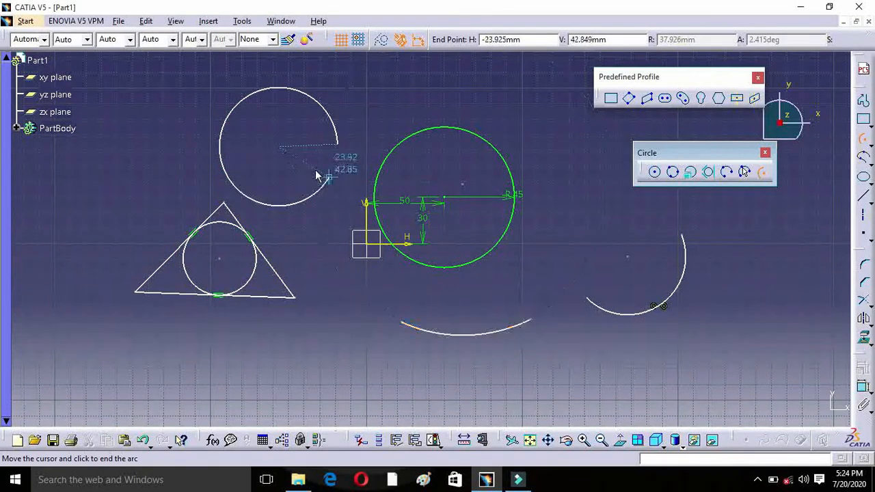
{"action": "left_click", "coordinate": [229, 140]}
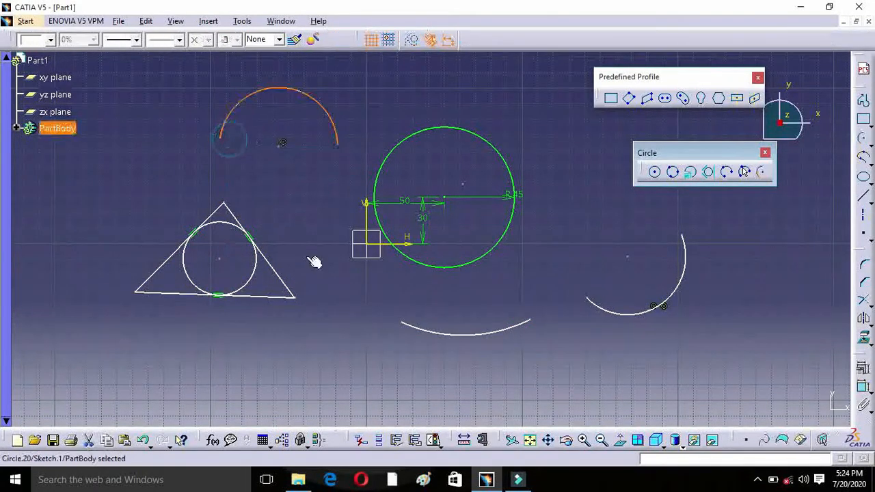
Step: Float the Spline tools as a separate toolbar and draw an open six-point zigzag spline in the empty area beyond the arcs
{"action": "left_click", "coordinate": [865, 158]}
{"action": "left_click_drag", "start_coordinate": [833, 171], "coordinate": [739, 241]}
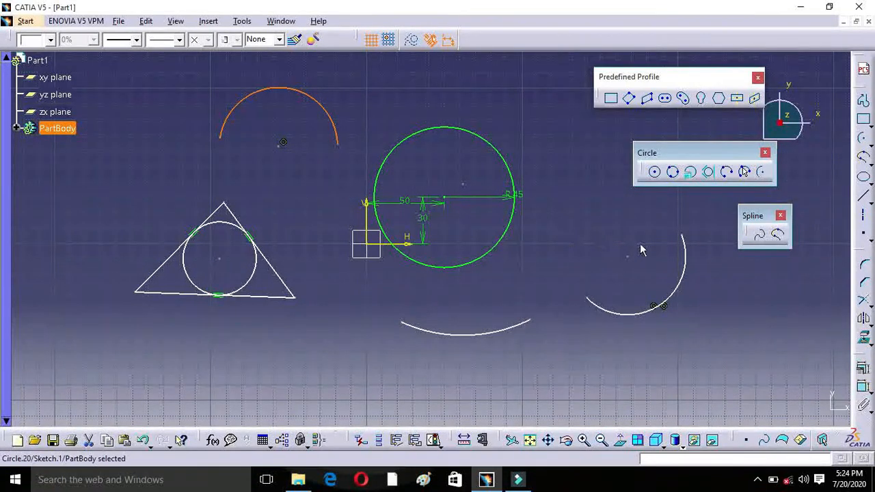
{"action": "middle_click_drag", "start_coordinate": [639, 244], "coordinate": [609, 291]}
{"action": "mouse_move", "coordinate": [674, 253]}
{"action": "middle_mouse_down"}
{"action": "mouse_move", "coordinate": [221, 236]}
{"action": "mouse_move", "coordinate": [104, 246]}
{"action": "middle_mouse_up"}
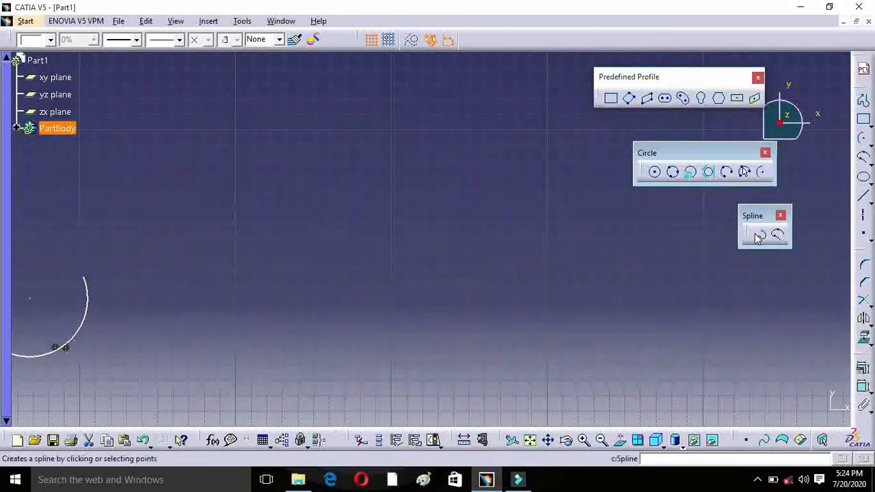
{"action": "left_click", "coordinate": [758, 235]}
{"action": "left_click", "coordinate": [341, 159]}
{"action": "left_click", "coordinate": [279, 178]}
{"action": "left_click", "coordinate": [358, 243]}
{"action": "left_click", "coordinate": [247, 271]}
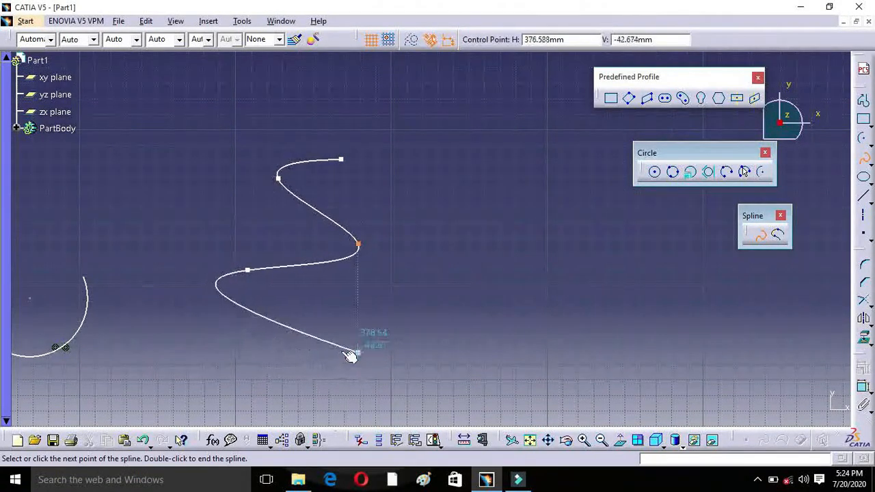
{"action": "left_click", "coordinate": [345, 349]}
{"action": "double_click", "coordinate": [402, 359]}
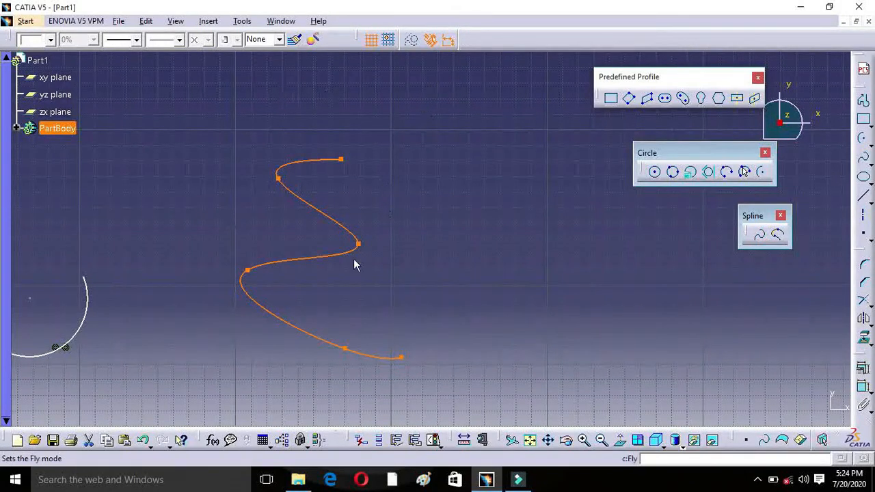
Step: Draw a second open zigzag spline through five points on the positive H side of the first spline
{"action": "left_click", "coordinate": [759, 235]}
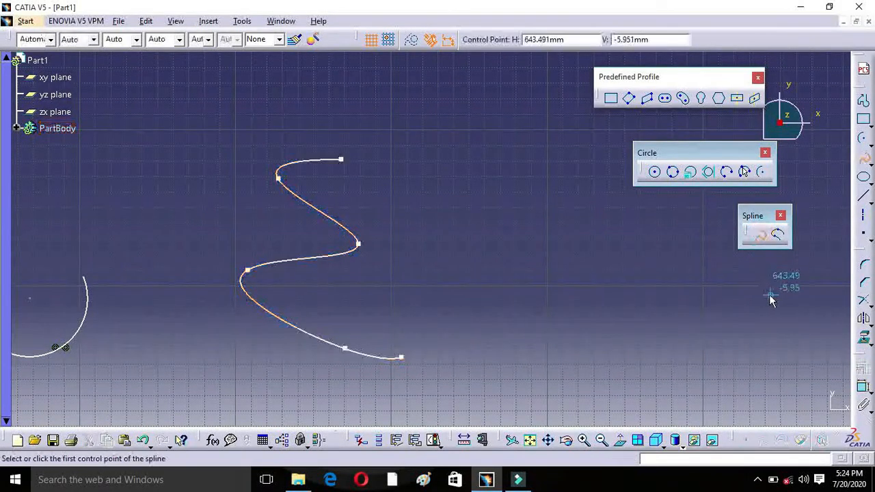
{"action": "left_click", "coordinate": [539, 159]}
{"action": "left_click", "coordinate": [644, 233]}
{"action": "left_click", "coordinate": [533, 258]}
{"action": "left_click", "coordinate": [686, 339]}
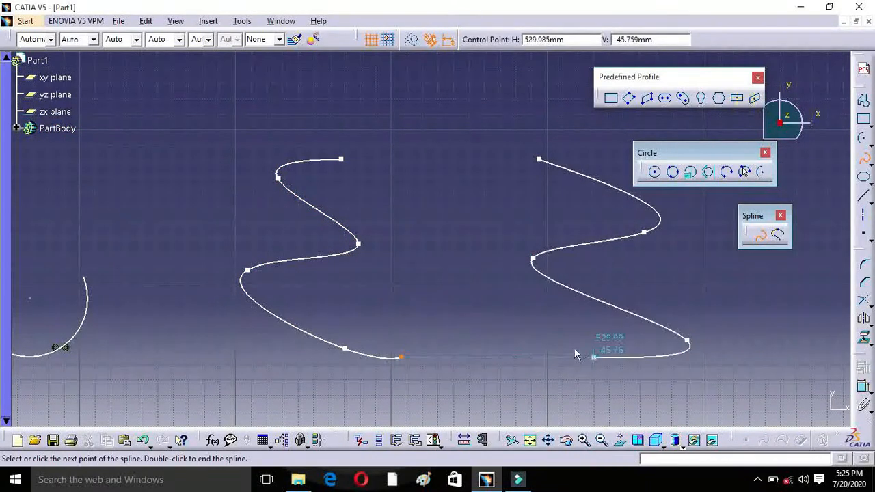
{"action": "double_click", "coordinate": [478, 298]}
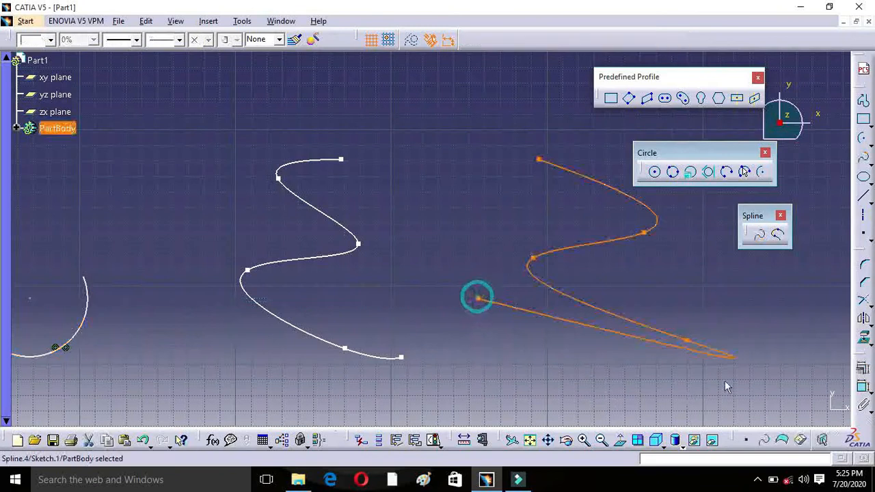
Step: Connect the two splines with connecting curves between their upper endpoints and between their lower endpoints, using tension 1
{"action": "left_click", "coordinate": [779, 236]}
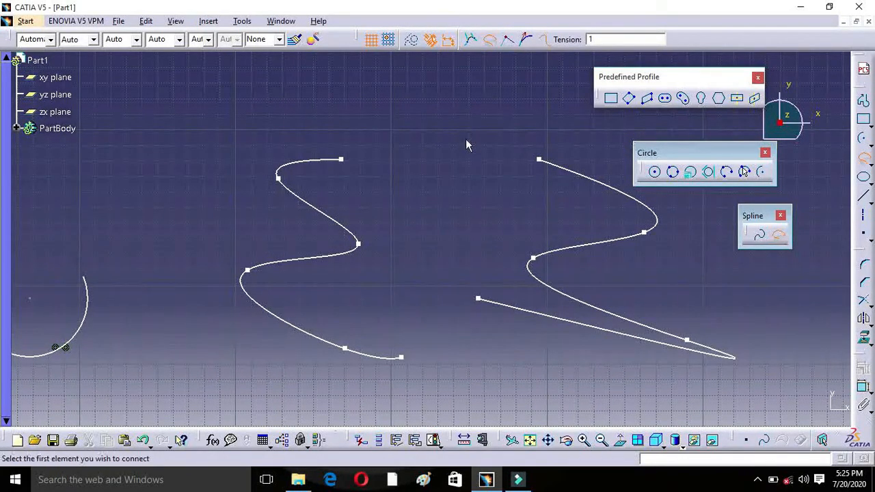
{"action": "left_click", "coordinate": [340, 159]}
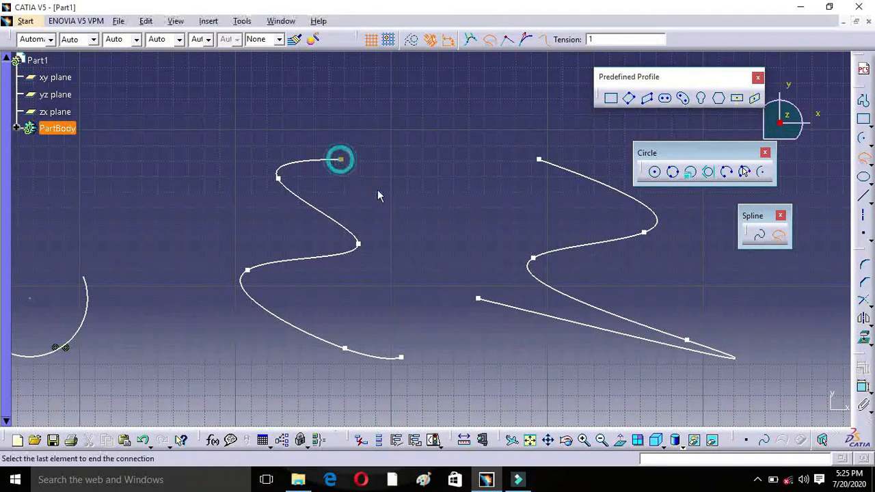
{"action": "left_click", "coordinate": [538, 161]}
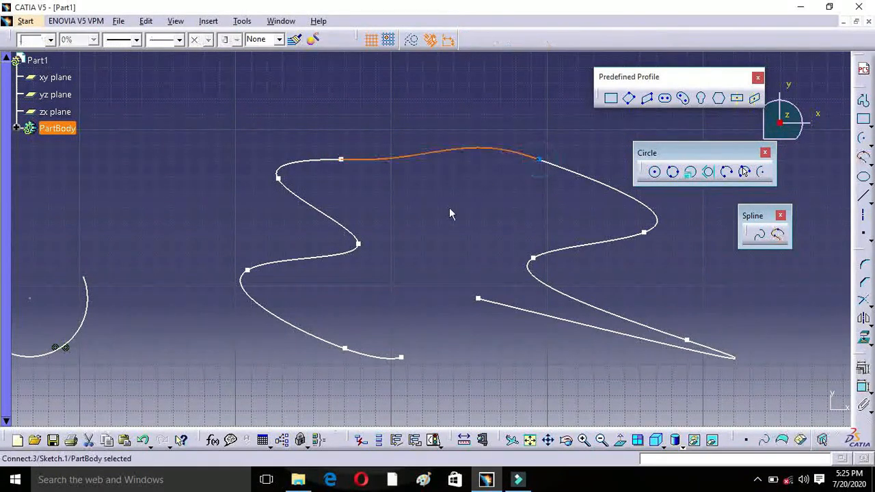
{"action": "left_click", "coordinate": [779, 235]}
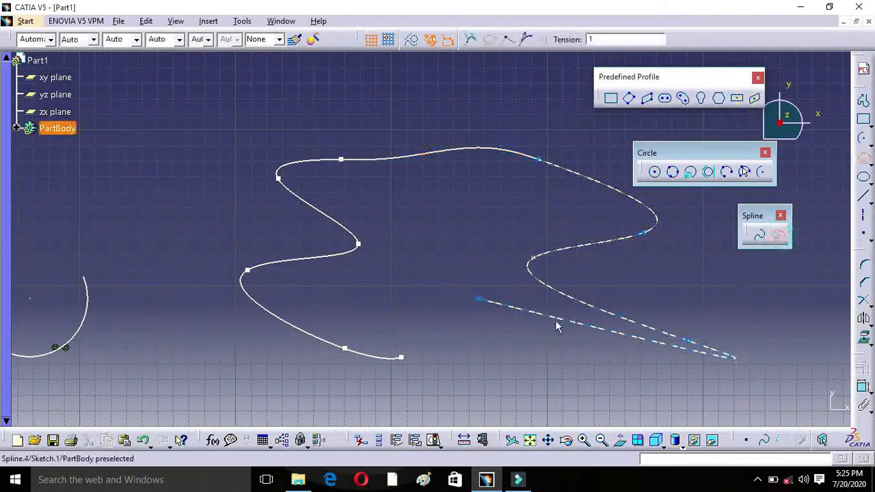
{"action": "left_click", "coordinate": [478, 299]}
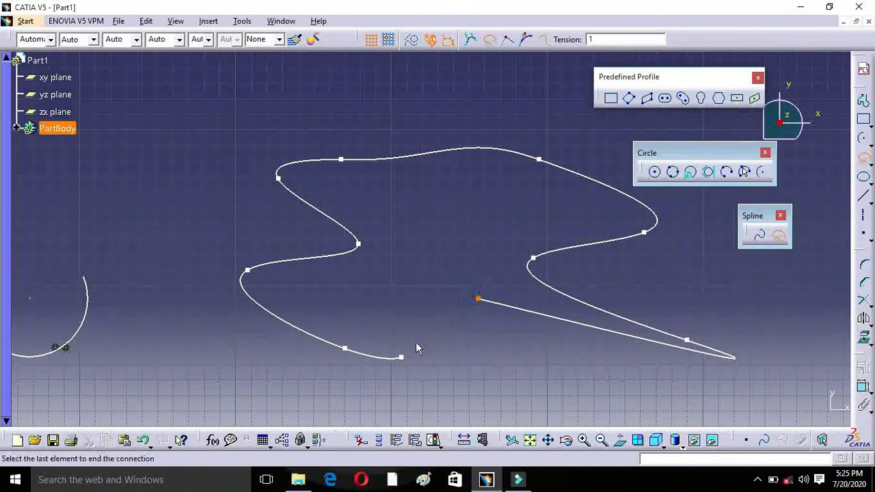
{"action": "left_click", "coordinate": [401, 357]}
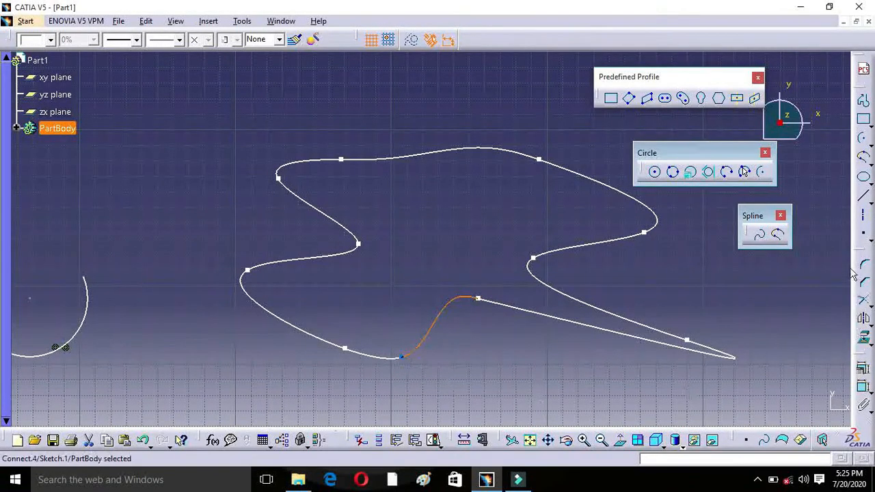
Step: Float the Conic tools and draw a slightly tilted ellipse on the negative H side, through about H -113 mm, V 54 mm
{"action": "left_click", "coordinate": [867, 176]}
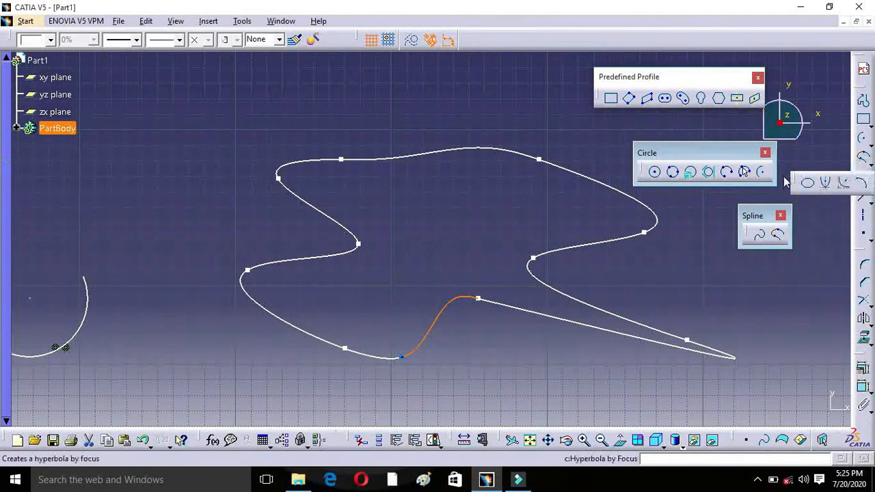
{"action": "mouse_move", "coordinate": [796, 181]}
{"action": "left_mouse_down"}
{"action": "mouse_move", "coordinate": [781, 275]}
{"action": "mouse_move", "coordinate": [659, 287]}
{"action": "mouse_move", "coordinate": [662, 294]}
{"action": "left_mouse_up"}
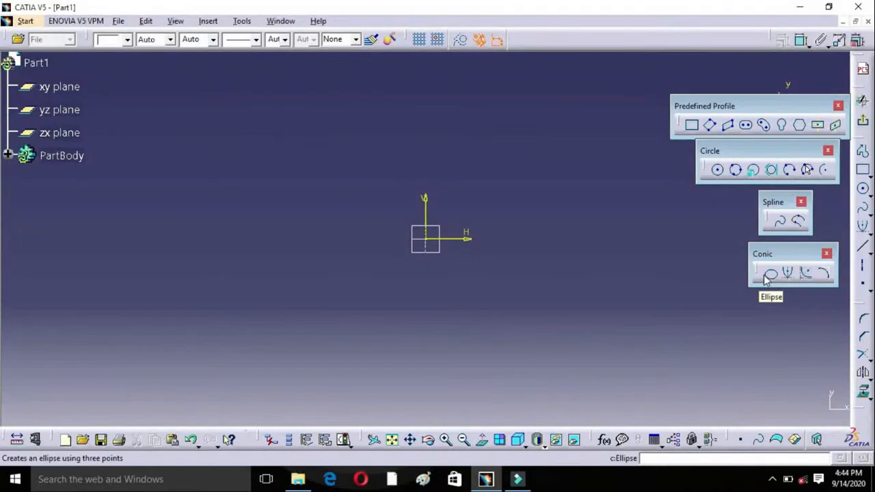
{"action": "left_click", "coordinate": [768, 274]}
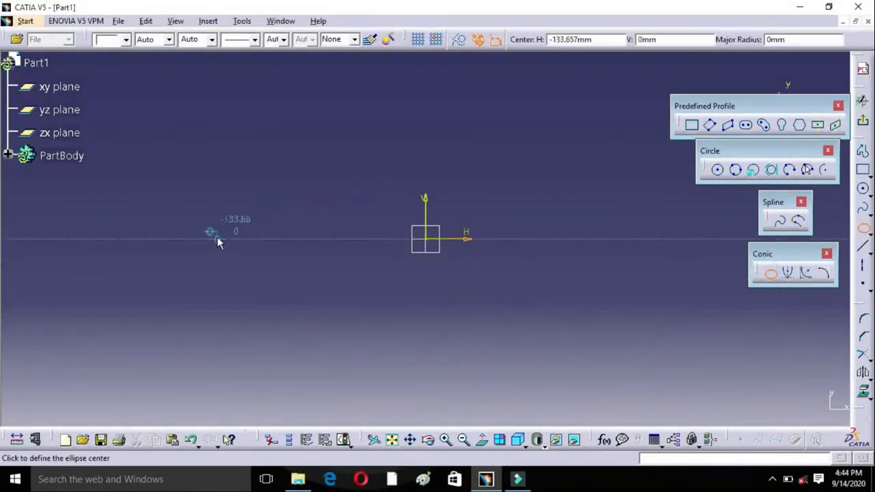
{"action": "left_click", "coordinate": [230, 208]}
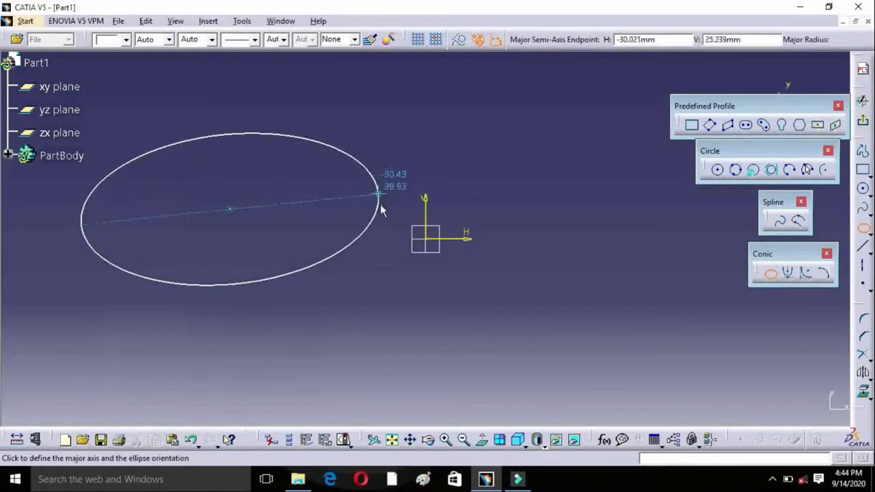
{"action": "left_click", "coordinate": [339, 218]}
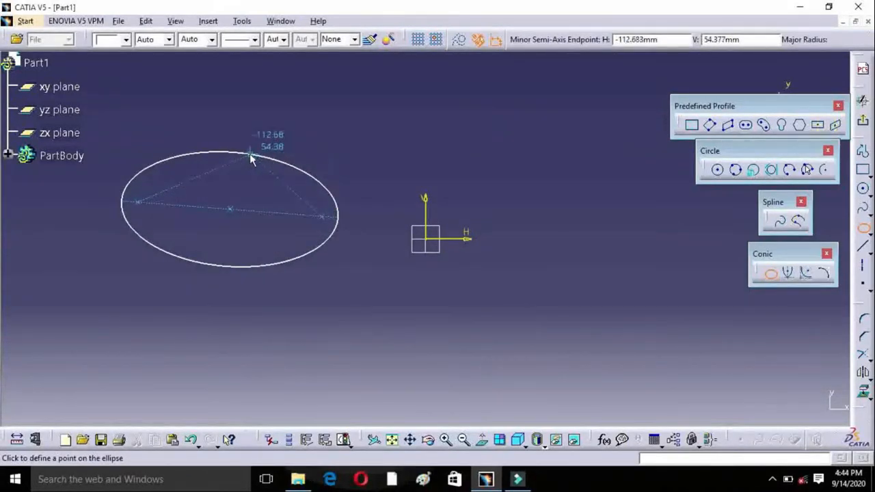
{"action": "left_click", "coordinate": [250, 153]}
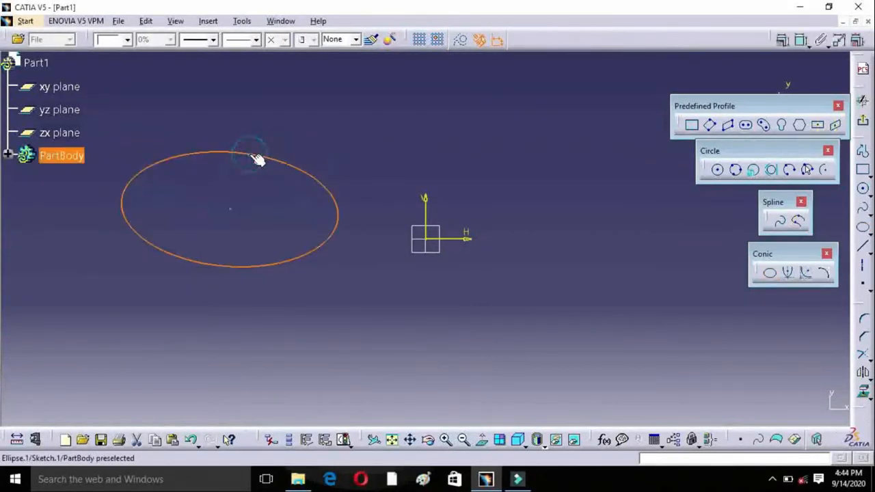
Step: Draw an upward-opening parabola by focus below the origin, with its apex at about H -2 mm, V -92 mm and one limit inside the ellipse
{"action": "left_click", "coordinate": [789, 273]}
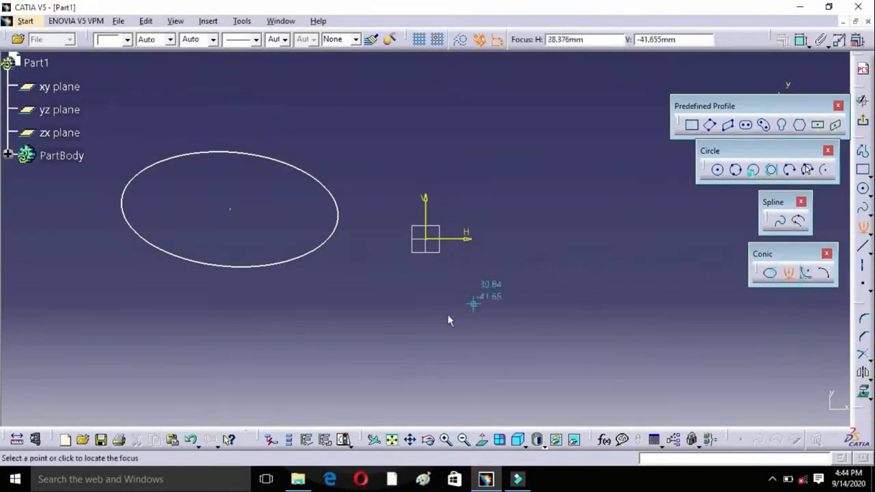
{"action": "left_click", "coordinate": [428, 299]}
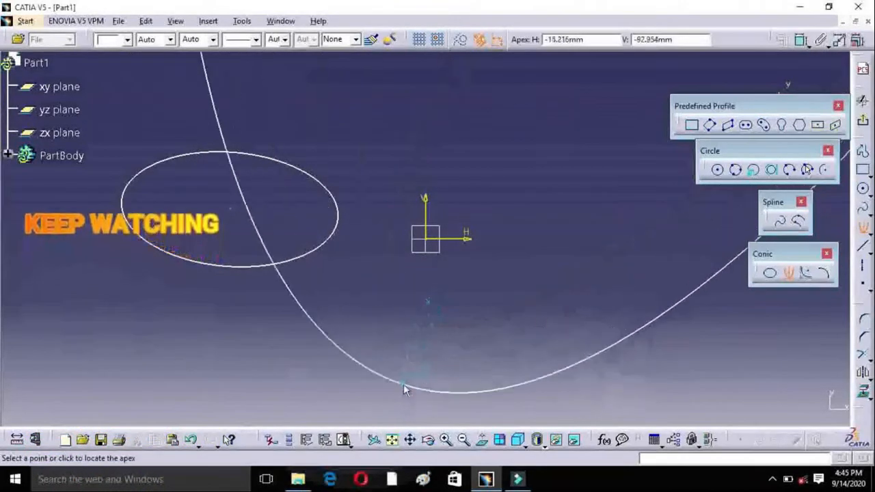
{"action": "left_click", "coordinate": [422, 381]}
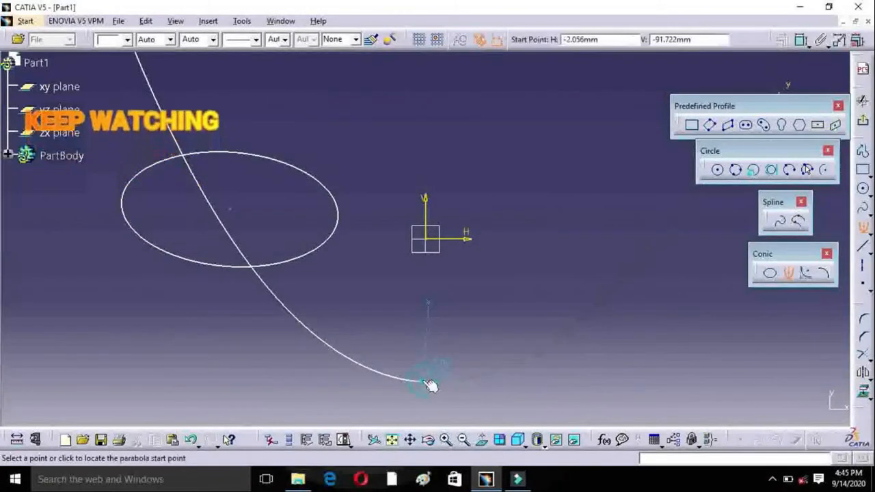
{"action": "left_click", "coordinate": [638, 219]}
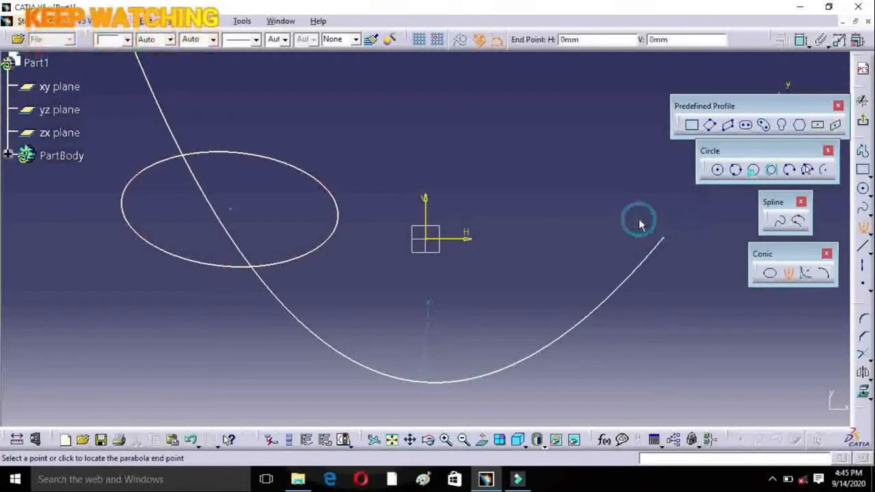
{"action": "left_click", "coordinate": [226, 233]}
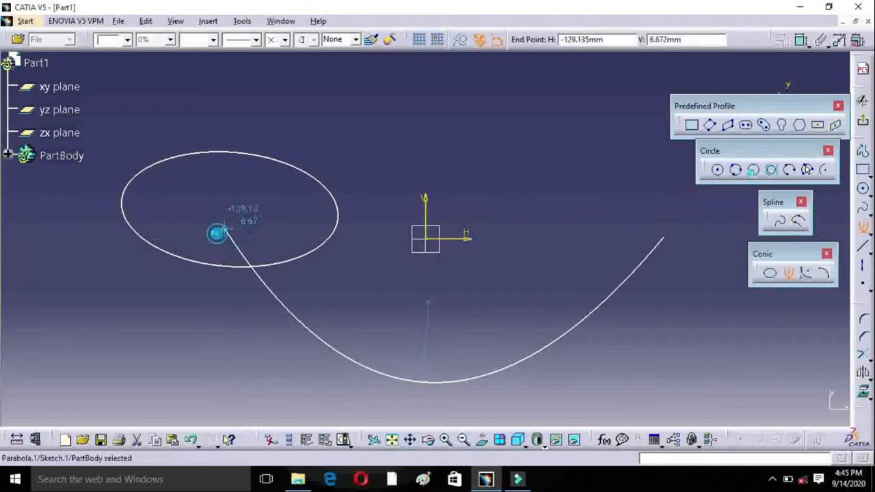
Step: Draw a hyperbola by focus with an eccentricity of about 2.38, crossing the parabola near its apex and rising toward positive H
{"action": "left_click", "coordinate": [807, 274]}
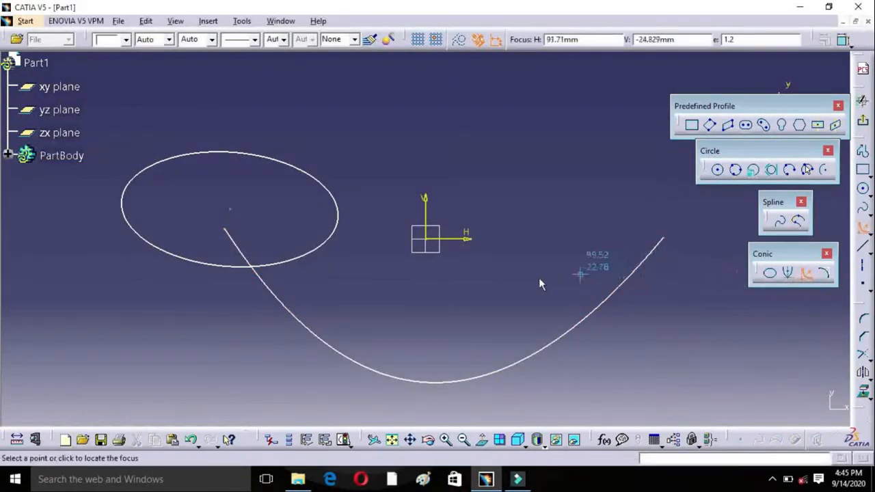
{"action": "left_click", "coordinate": [449, 332]}
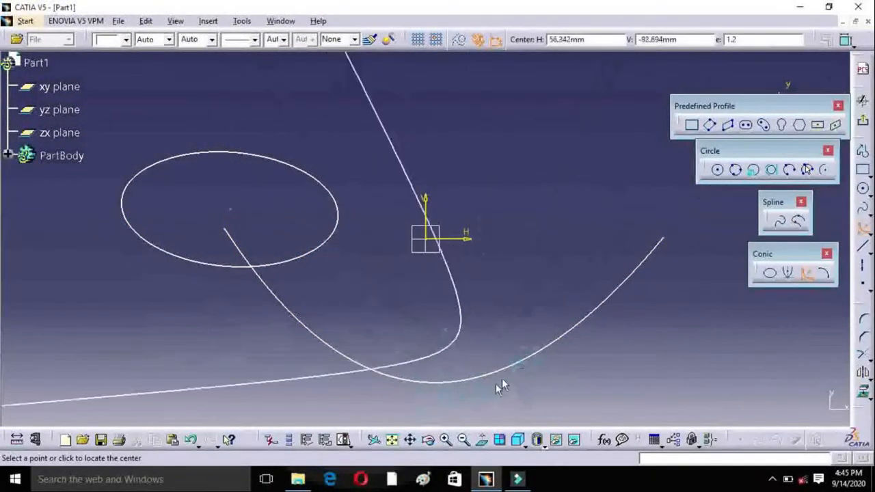
{"action": "left_click", "coordinate": [465, 395]}
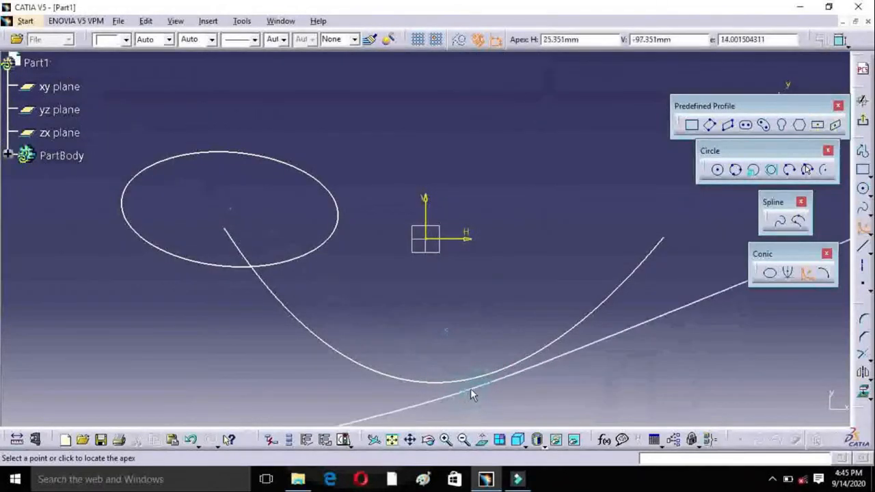
{"action": "left_click", "coordinate": [601, 322]}
{"action": "left_click", "coordinate": [602, 325]}
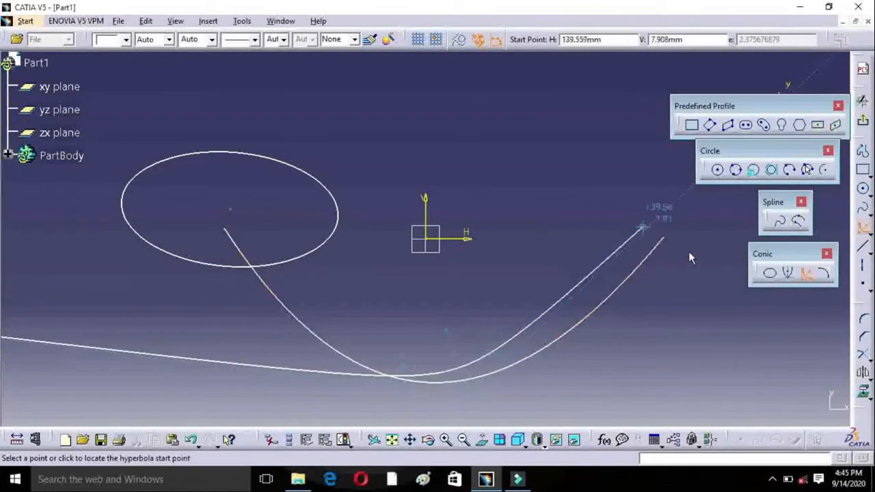
{"action": "left_click", "coordinate": [656, 252]}
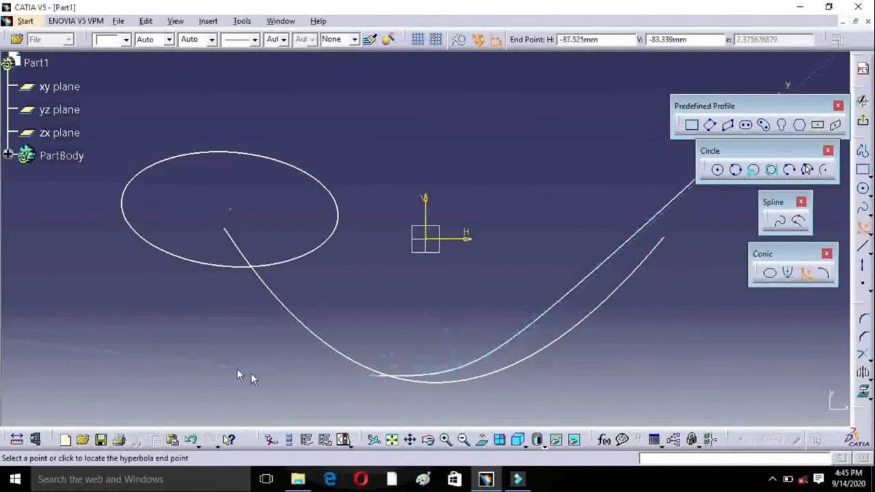
{"action": "left_click", "coordinate": [164, 294]}
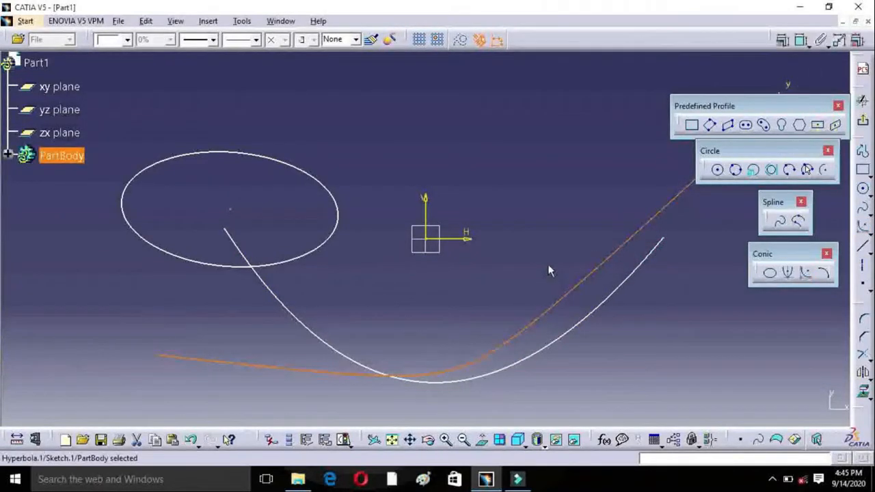
Step: Draw an upward-opening conic above the ellipse using start and end tangents, with its passing point near the middle of the curve
{"action": "left_click", "coordinate": [462, 439]}
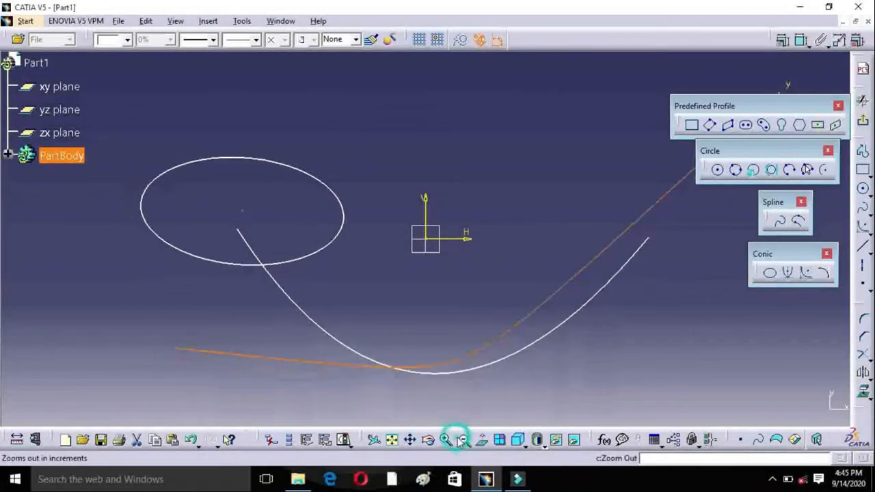
{"action": "left_click", "coordinate": [829, 273]}
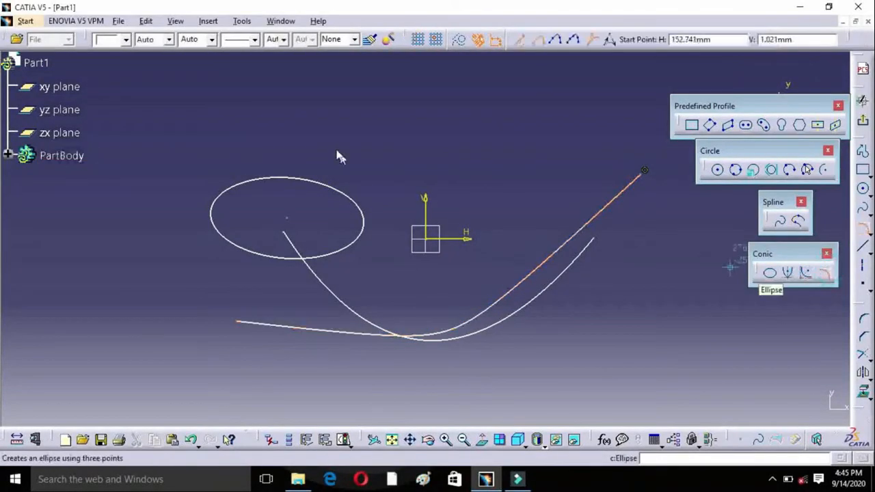
{"action": "left_click", "coordinate": [261, 110]}
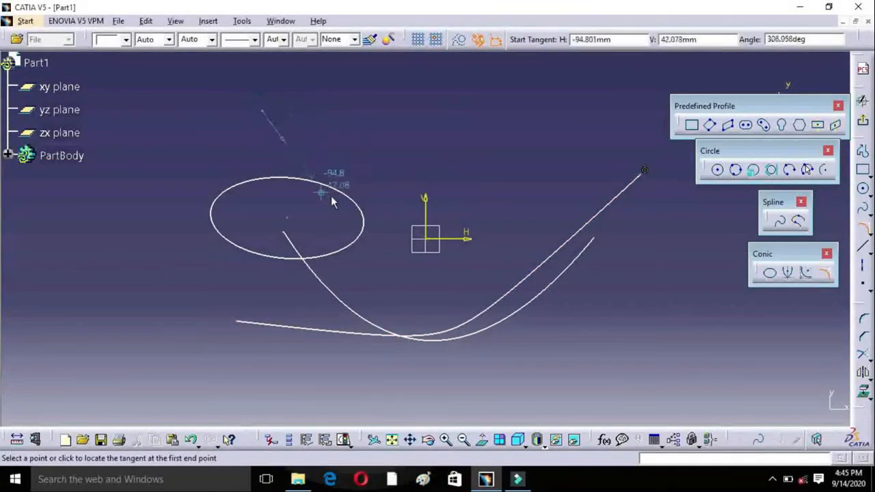
{"action": "left_click", "coordinate": [338, 218]}
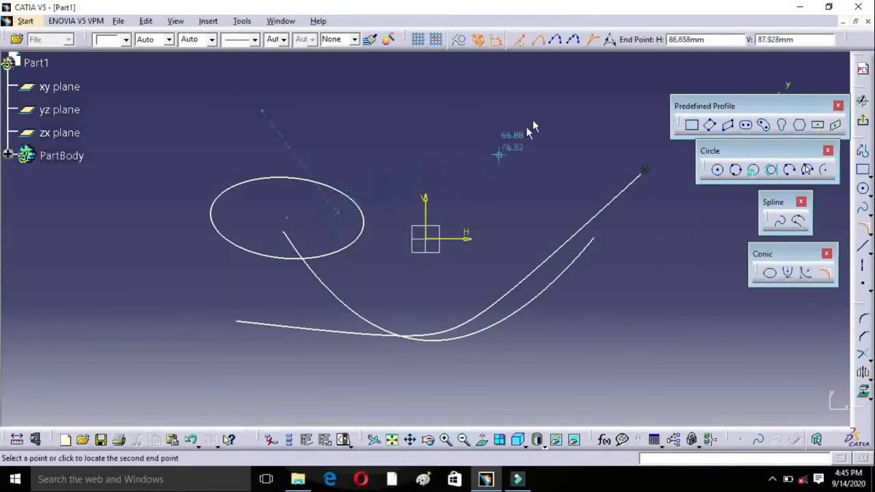
{"action": "left_click", "coordinate": [410, 206]}
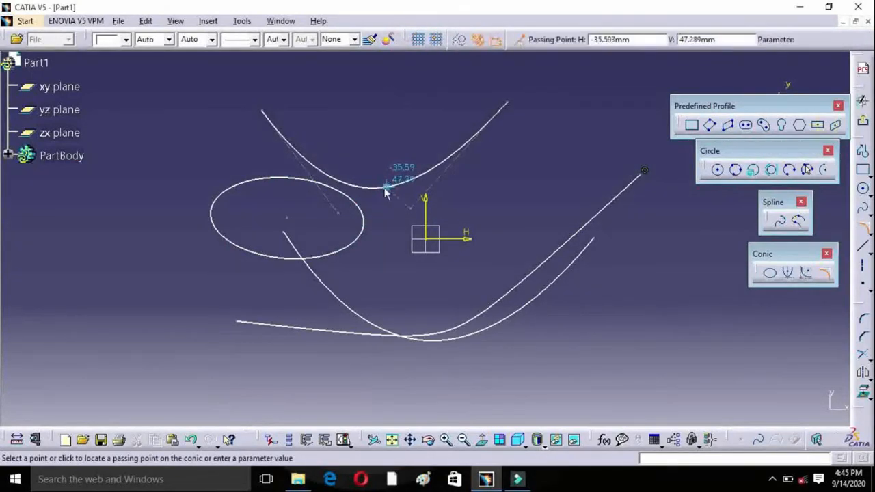
{"action": "left_click", "coordinate": [381, 181]}
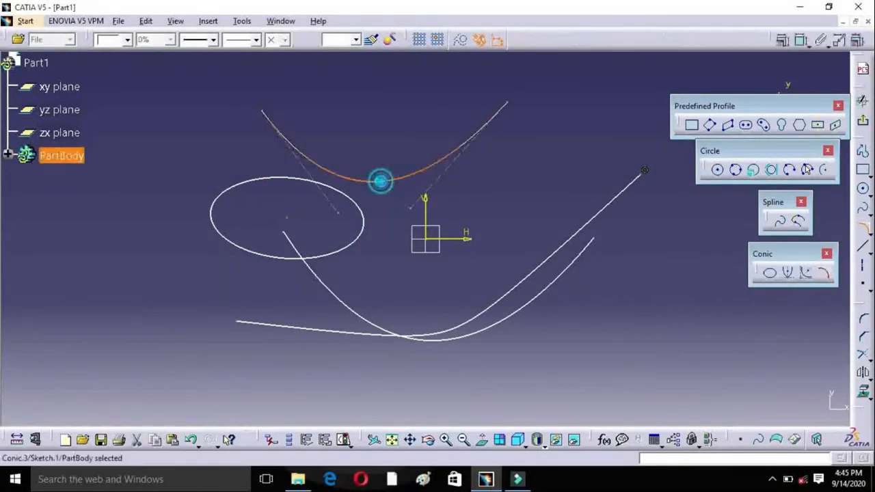
{"action": "left_click", "coordinate": [437, 309]}
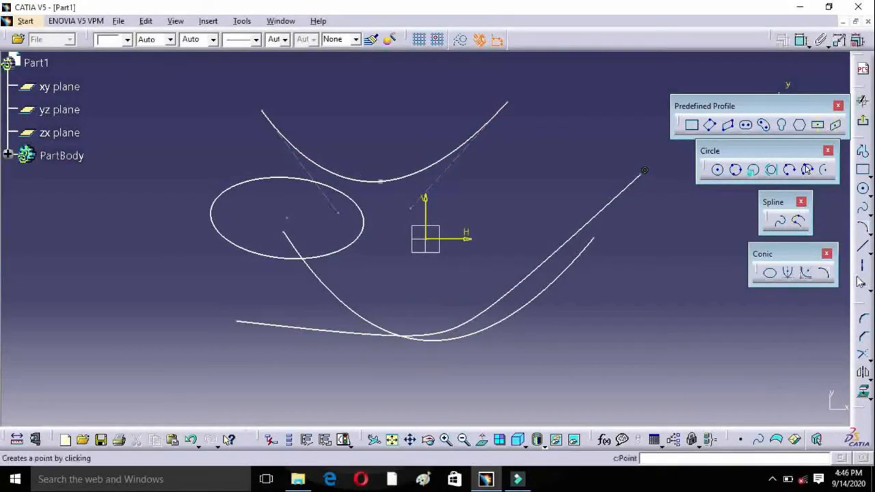
Step: Float the Line tools and delete all the conic curves from the sketch
{"action": "left_click", "coordinate": [870, 250]}
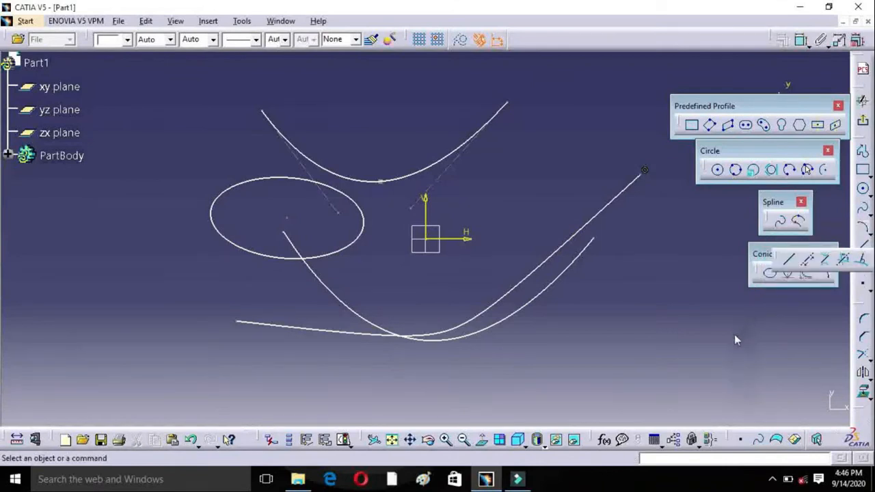
{"action": "left_click_drag", "start_coordinate": [777, 260], "coordinate": [735, 335]}
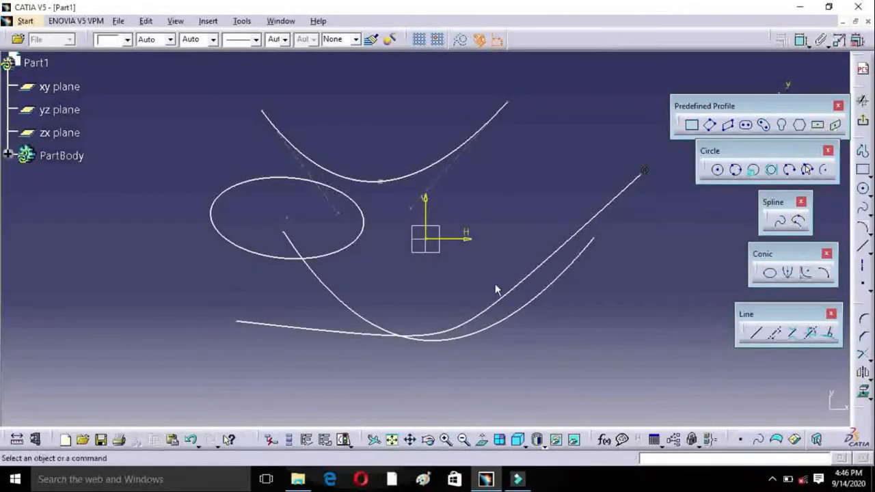
{"action": "mouse_move", "coordinate": [167, 71]}
{"action": "left_mouse_down"}
{"action": "mouse_move", "coordinate": [426, 347]}
{"action": "mouse_move", "coordinate": [657, 348]}
{"action": "mouse_move", "coordinate": [656, 340]}
{"action": "left_mouse_up"}
{"action": "key", "text": "Delete"}
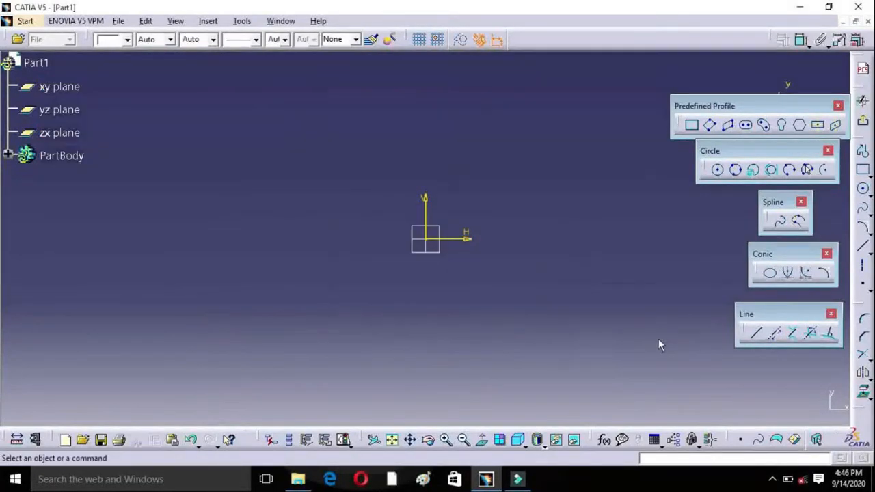
Step: Draw a steep slanted line on the negative H side, running from above the H axis to a lower point farther from the origin
{"action": "left_click", "coordinate": [756, 337]}
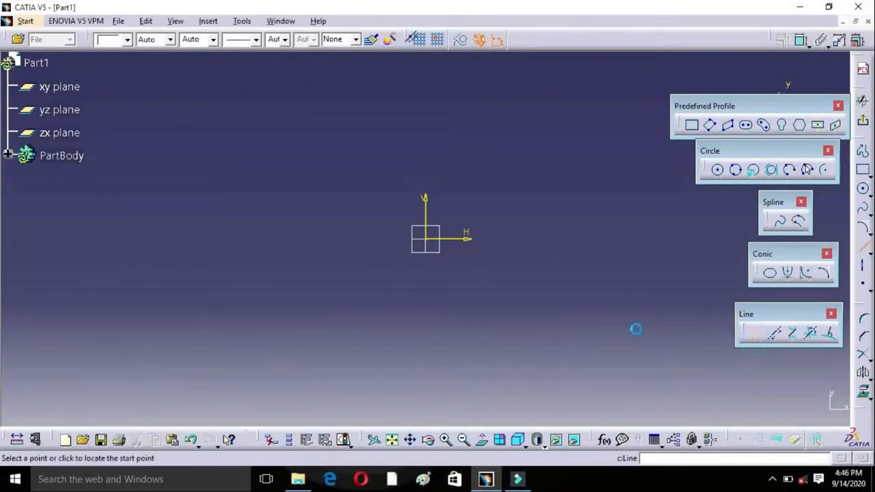
{"action": "left_click", "coordinate": [273, 166]}
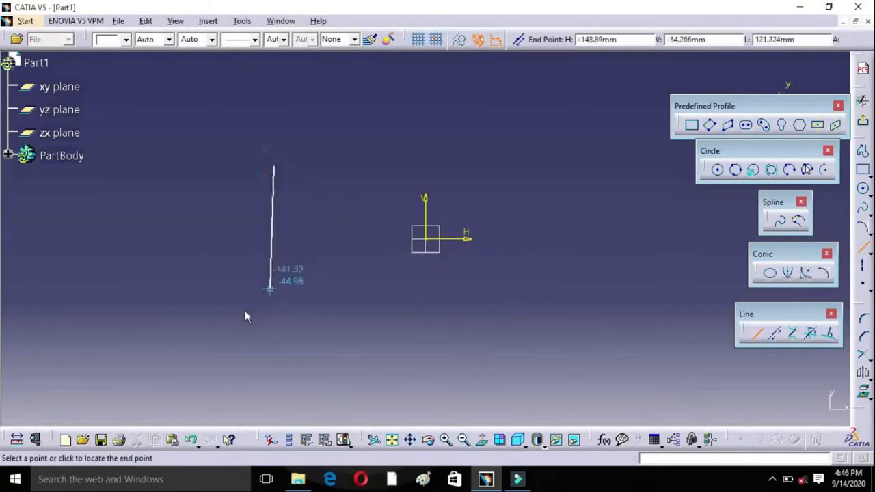
{"action": "left_click", "coordinate": [223, 322]}
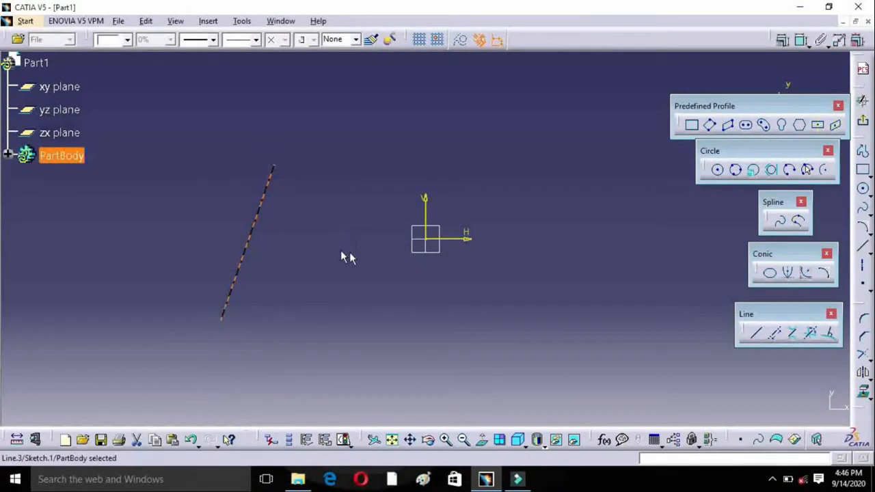
Step: Place a vertical infinite line between the slanted line and the V axis
{"action": "left_click", "coordinate": [772, 335]}
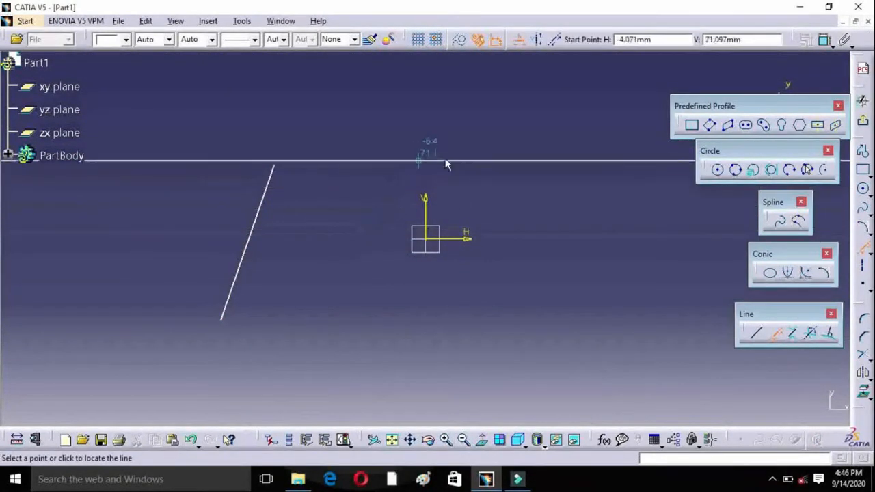
{"action": "left_click", "coordinate": [537, 41]}
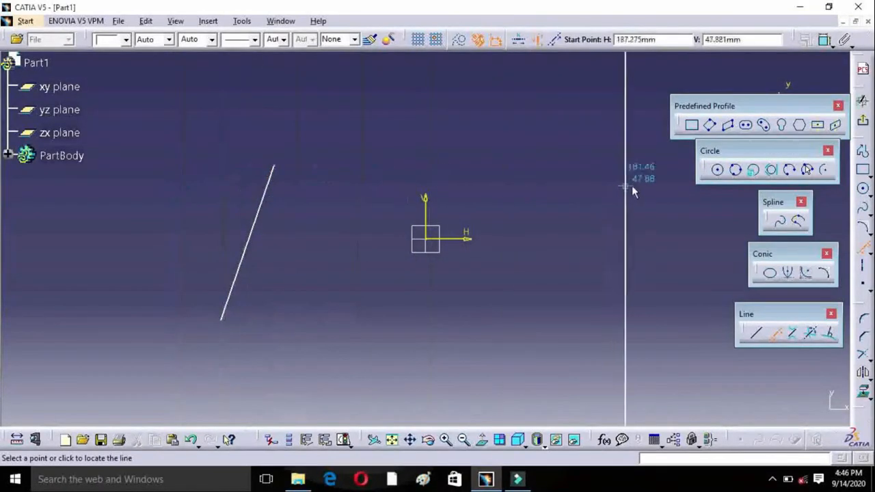
{"action": "left_click", "coordinate": [325, 196]}
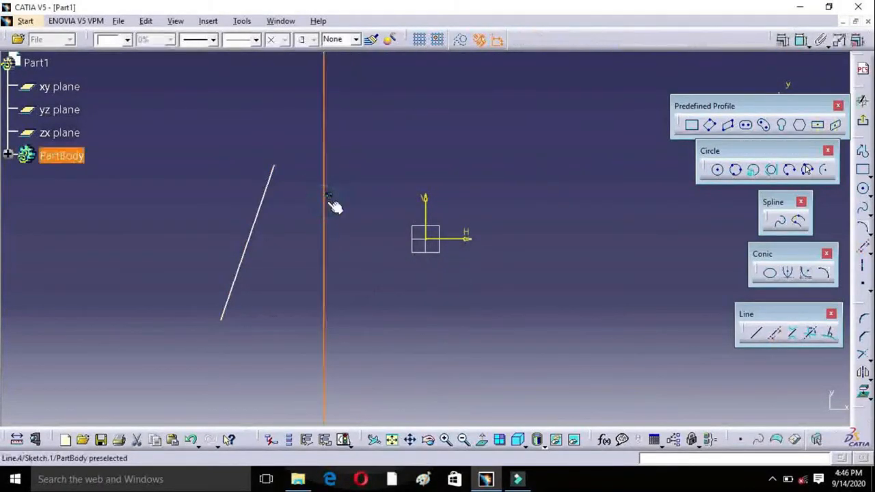
Step: Draw an infinite line through two points at a 45 deg angle, passing through about H 12 mm, V 63 mm
{"action": "left_click", "coordinate": [774, 333]}
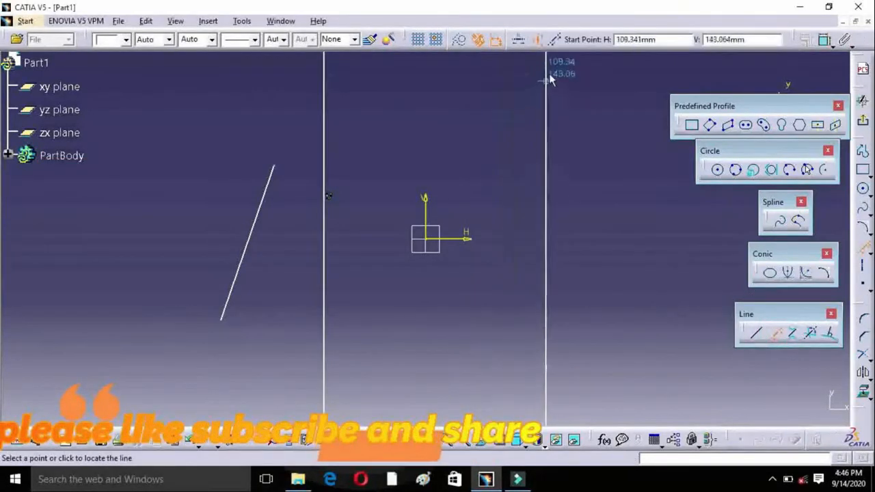
{"action": "left_click", "coordinate": [556, 40]}
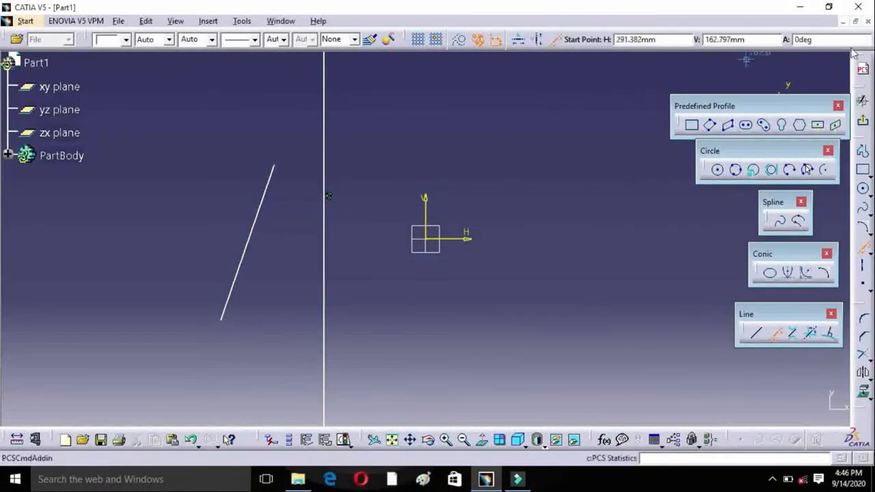
{"action": "left_click", "coordinate": [788, 40]}
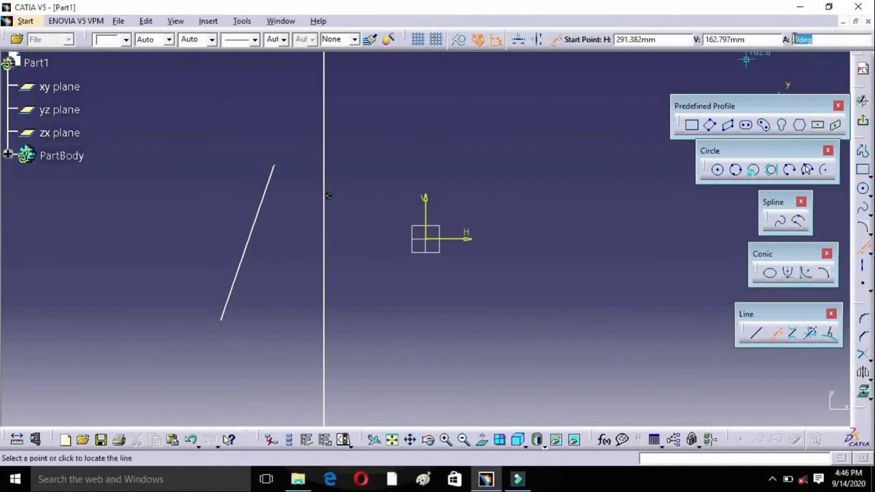
{"action": "type", "text": "45"}
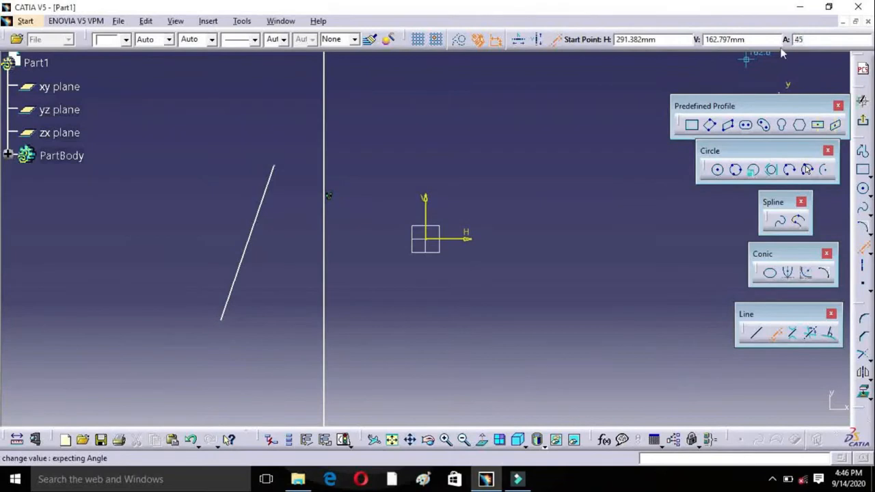
{"action": "left_click", "coordinate": [822, 40]}
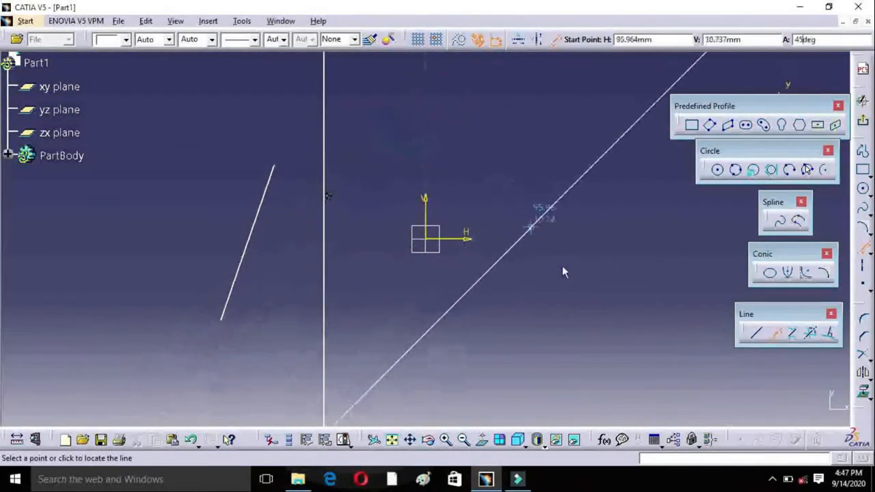
{"action": "left_click", "coordinate": [438, 175]}
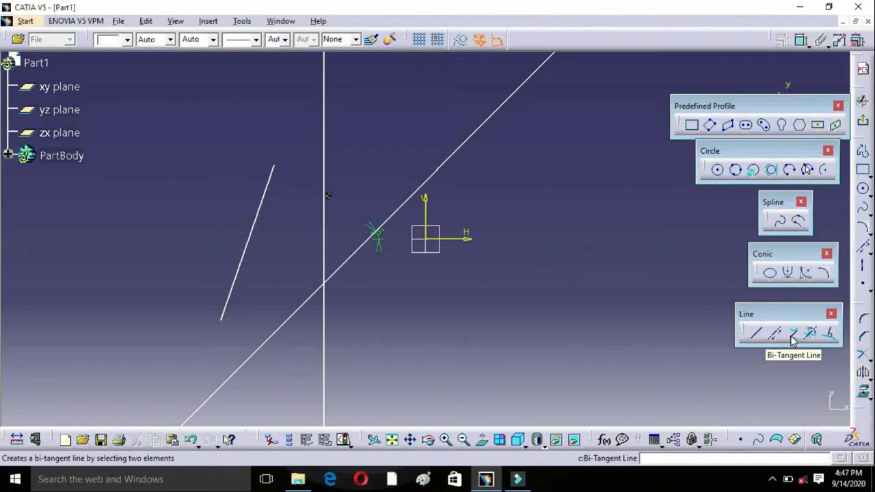
Step: Draw two equal circles on the positive H side, one just below the H axis and the other lower and farther from the origin
{"action": "left_click", "coordinate": [794, 339]}
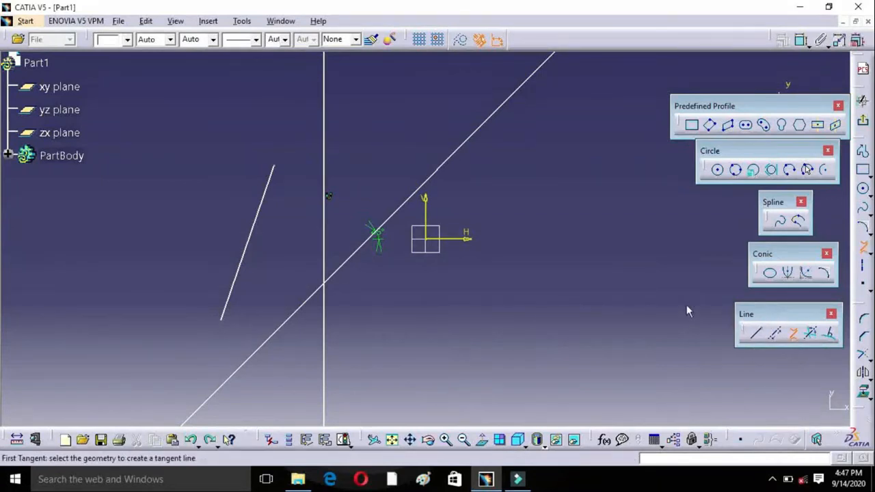
{"action": "left_click", "coordinate": [863, 189]}
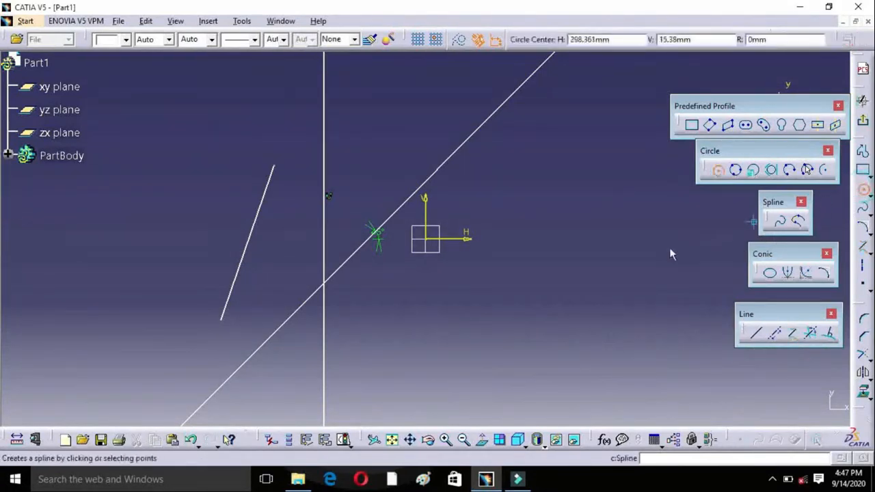
{"action": "left_click", "coordinate": [511, 264]}
{"action": "left_click", "coordinate": [532, 236]}
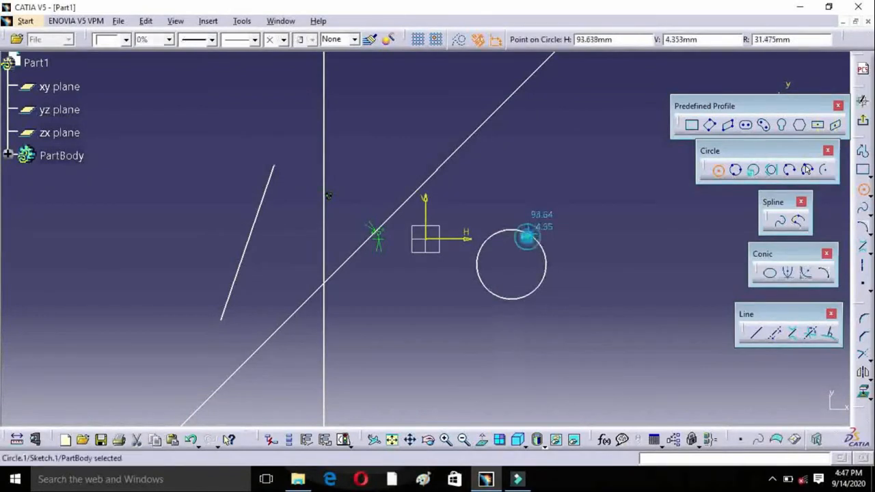
{"action": "left_click", "coordinate": [863, 190]}
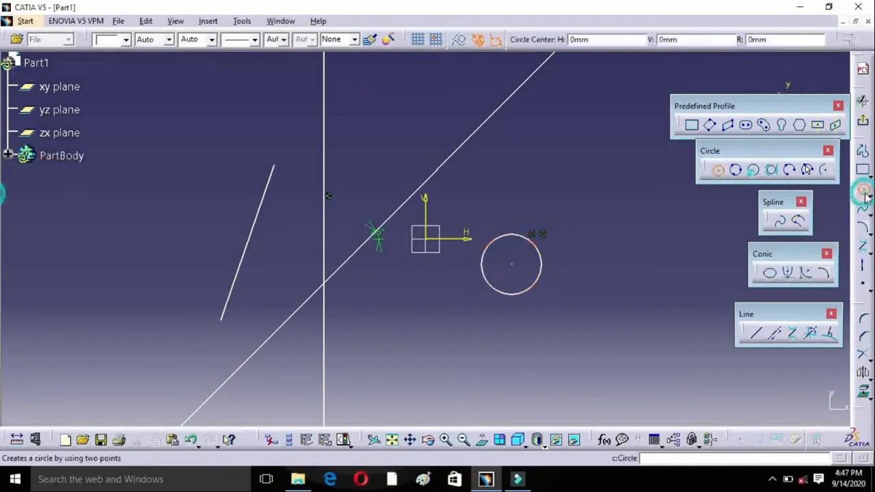
{"action": "left_click", "coordinate": [620, 355]}
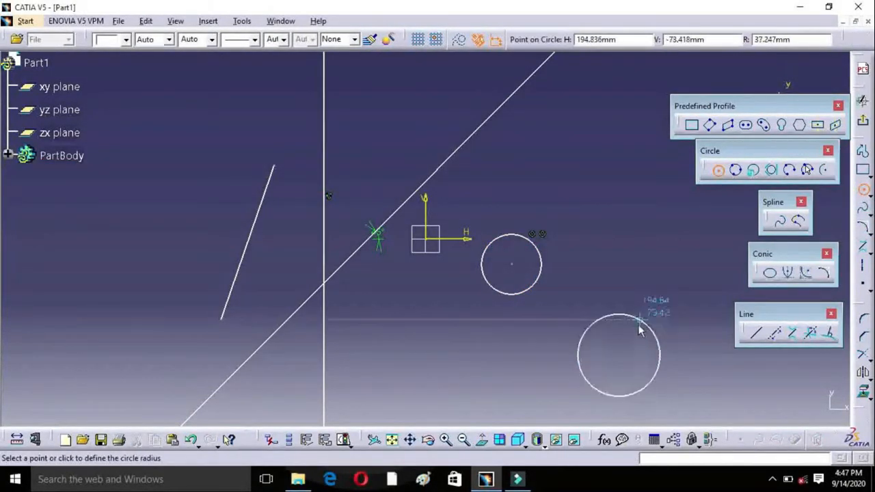
{"action": "left_click", "coordinate": [636, 331]}
Step: Connect the two circles with a bi-tangent line from the underside of the upper circle to the top of the lower circle
{"action": "left_click", "coordinate": [795, 337]}
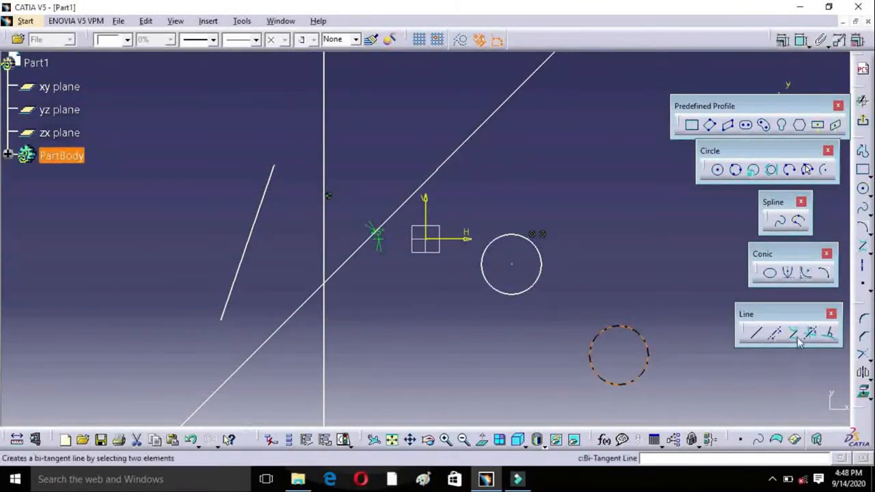
{"action": "left_click", "coordinate": [795, 335]}
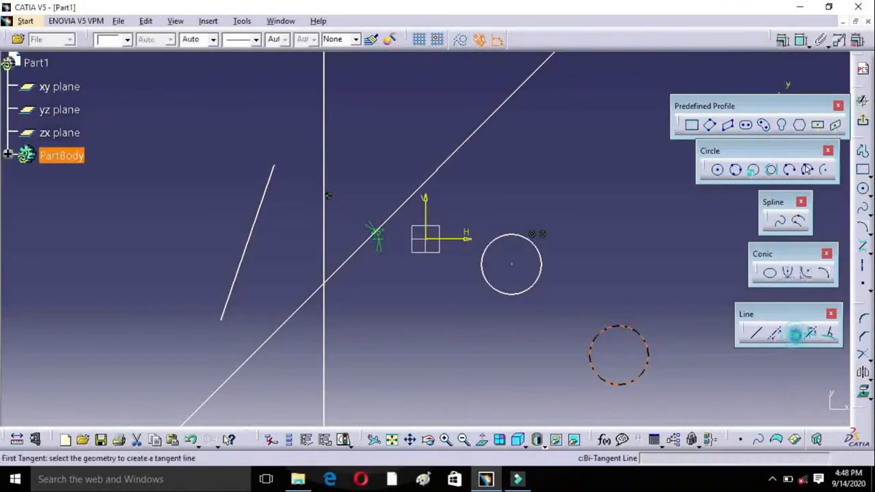
{"action": "left_click", "coordinate": [507, 298]}
{"action": "left_click", "coordinate": [622, 328]}
{"action": "left_click", "coordinate": [624, 328]}
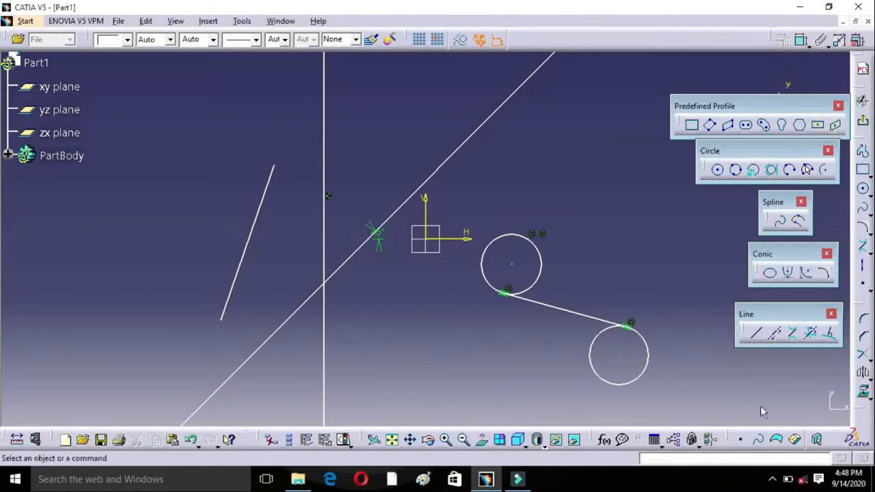
Step: Create a bisecting line through the acute sector between the 45 deg infinite line and the vertical infinite line
{"action": "left_click", "coordinate": [811, 335]}
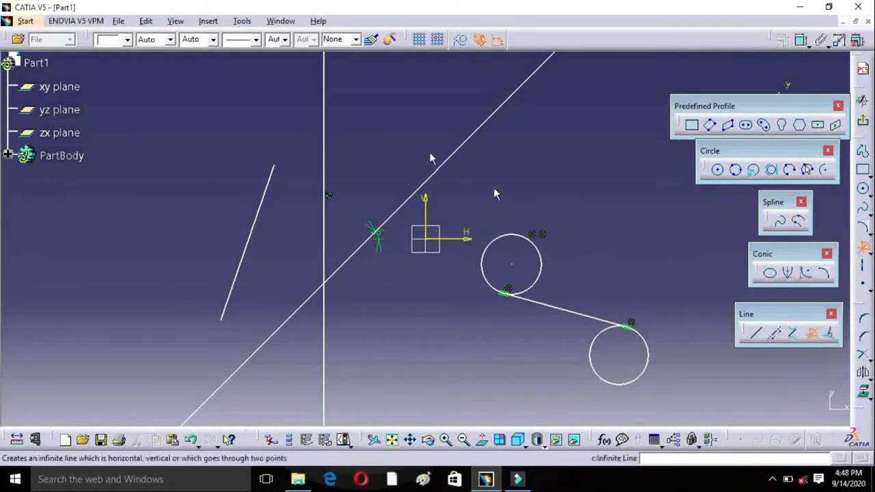
{"action": "left_click", "coordinate": [338, 267]}
{"action": "left_click", "coordinate": [324, 245]}
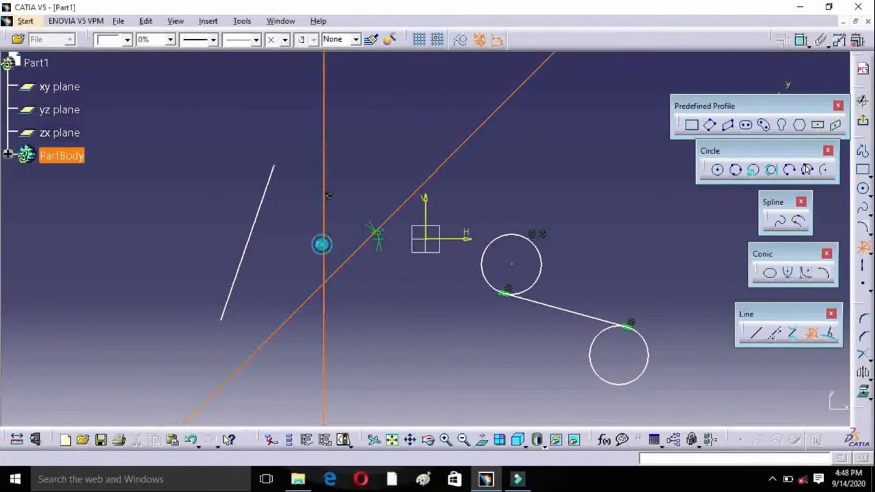
{"action": "left_click", "coordinate": [337, 255]}
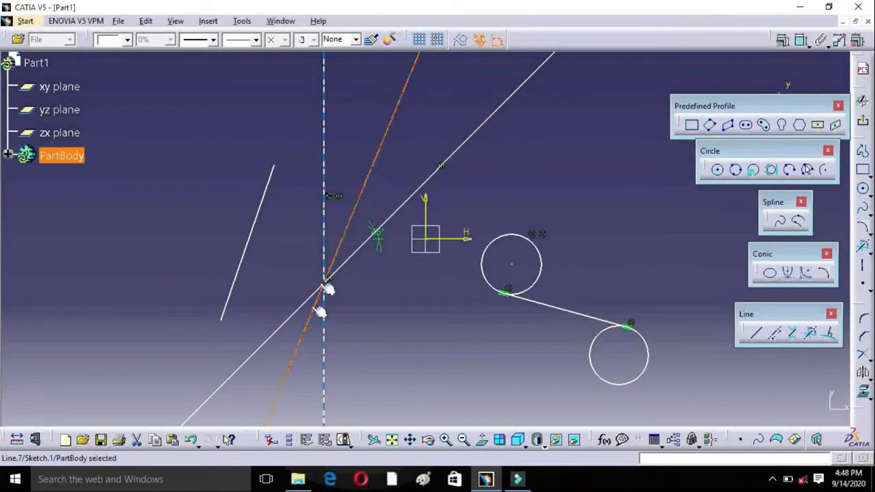
Step: Add a second bisecting line through the obtuse sector between the vertical and 45 deg infinite lines
{"action": "left_click", "coordinate": [811, 333]}
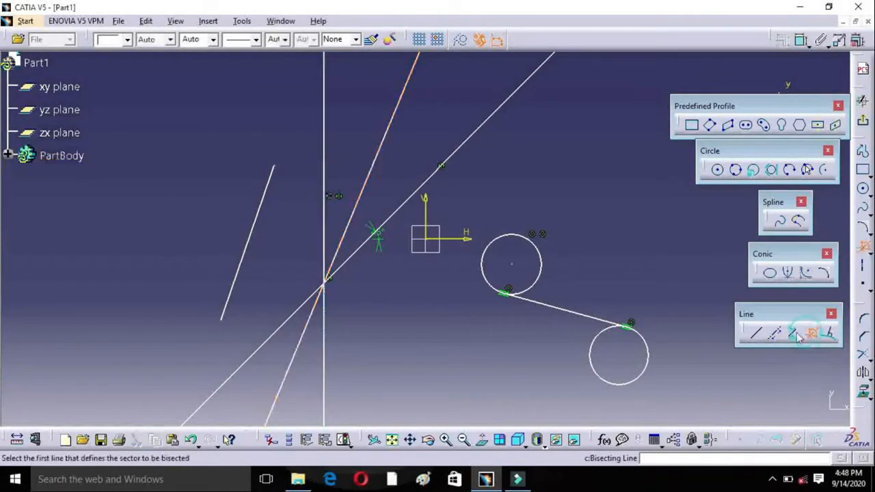
{"action": "left_click", "coordinate": [324, 248]}
{"action": "left_click", "coordinate": [287, 317]}
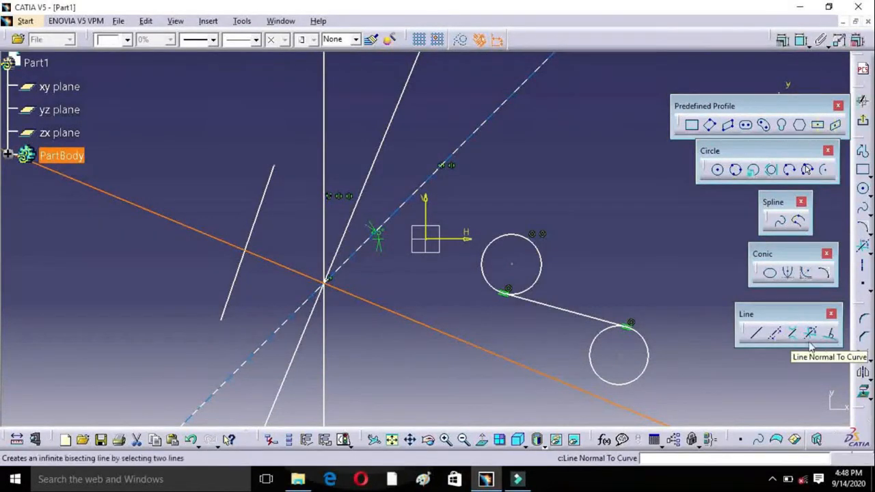
Step: Draw a small circle above the two existing circles, centred at about H 102 mm, V 66 mm
{"action": "left_click", "coordinate": [863, 190]}
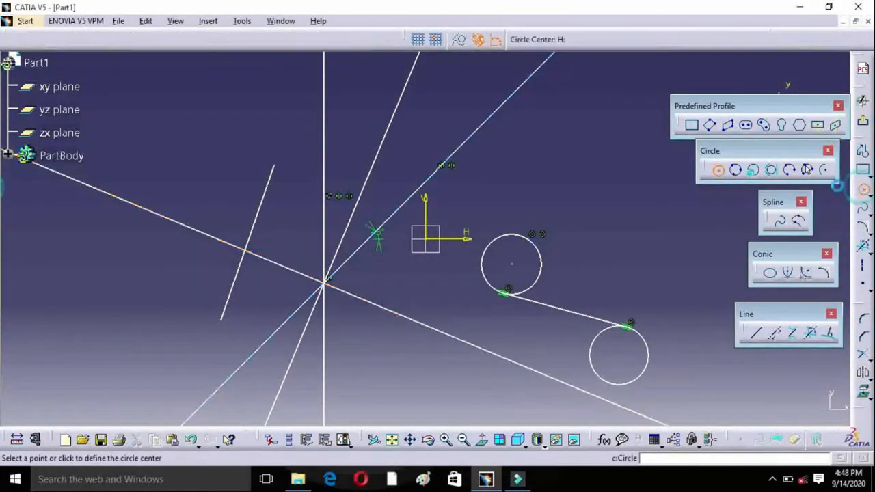
{"action": "left_click", "coordinate": [537, 165]}
{"action": "left_click", "coordinate": [554, 149]}
Step: Create a line normal to the new circle, starting from a point at about H 148 mm, V 85 mm
{"action": "mouse_move", "coordinate": [561, 120]}
{"action": "middle_mouse_down"}
{"action": "mouse_move", "coordinate": [411, 266]}
{"action": "mouse_move", "coordinate": [444, 221]}
{"action": "middle_mouse_up"}
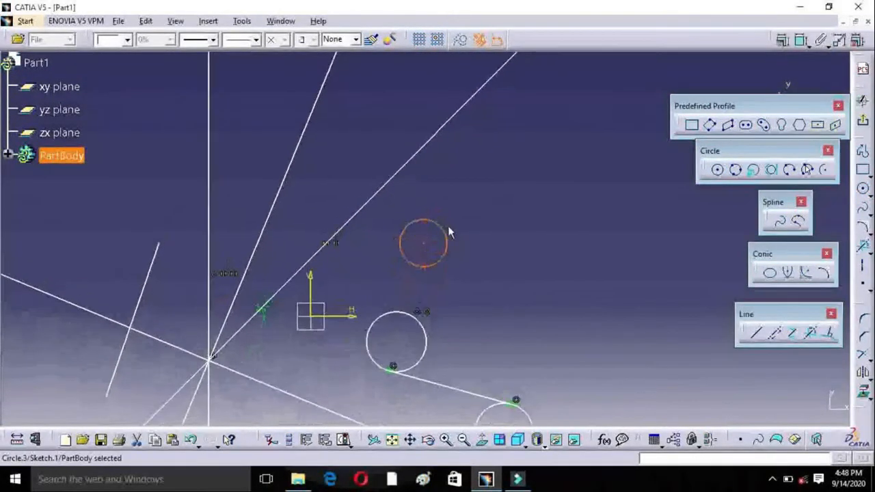
{"action": "left_click", "coordinate": [448, 440]}
{"action": "left_click", "coordinate": [447, 439]}
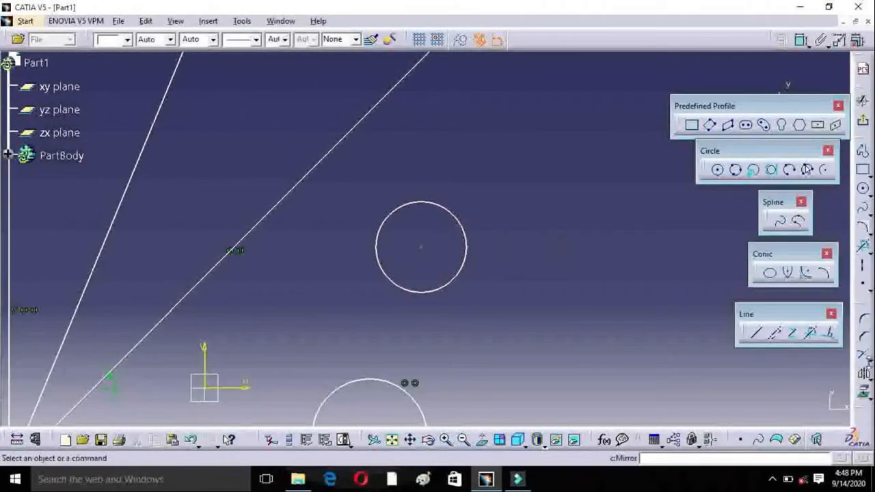
{"action": "left_click", "coordinate": [829, 333]}
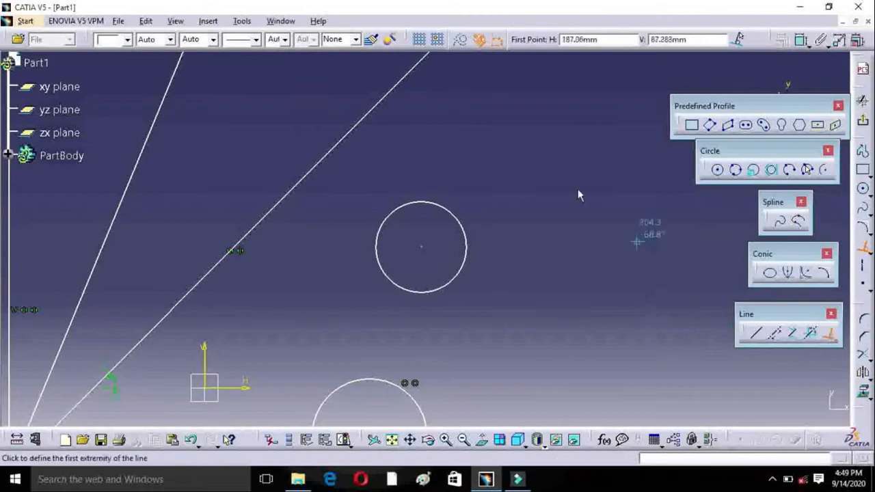
{"action": "left_click", "coordinate": [518, 209]}
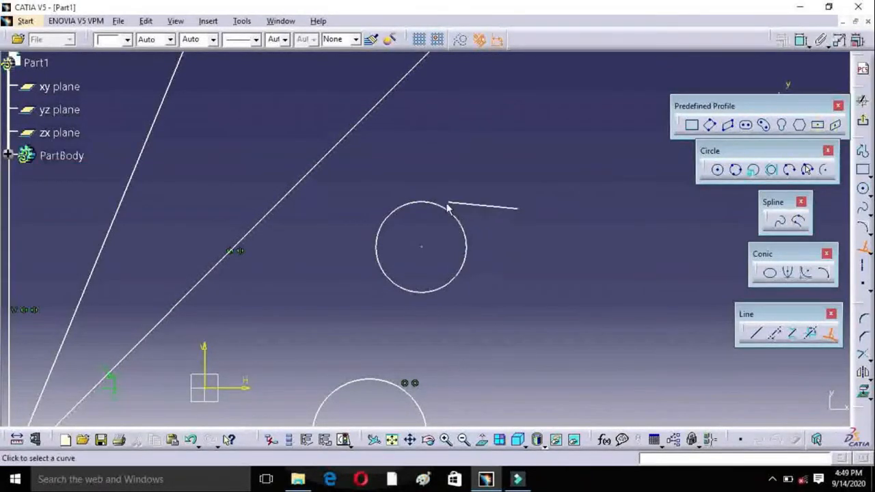
{"action": "left_click", "coordinate": [451, 213]}
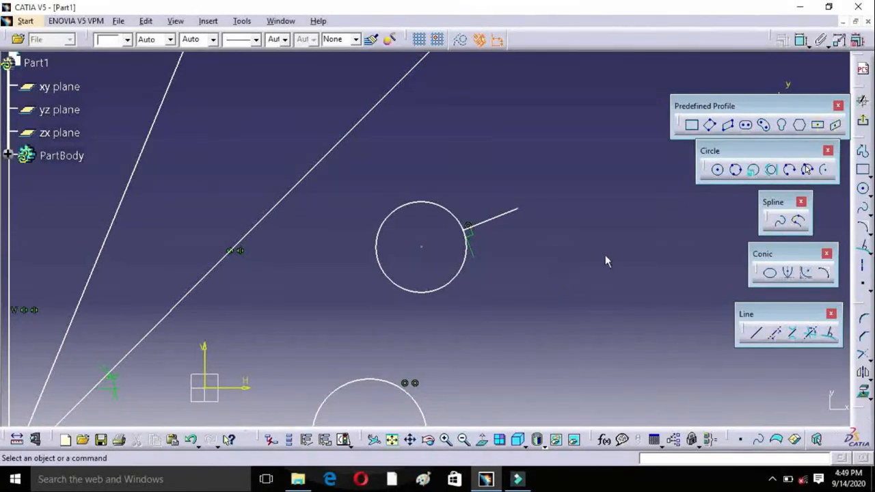
Step: Draw a nearly vertical axis beyond the normal line and a horizontal axis between the two upper circles
{"action": "left_click", "coordinate": [464, 439]}
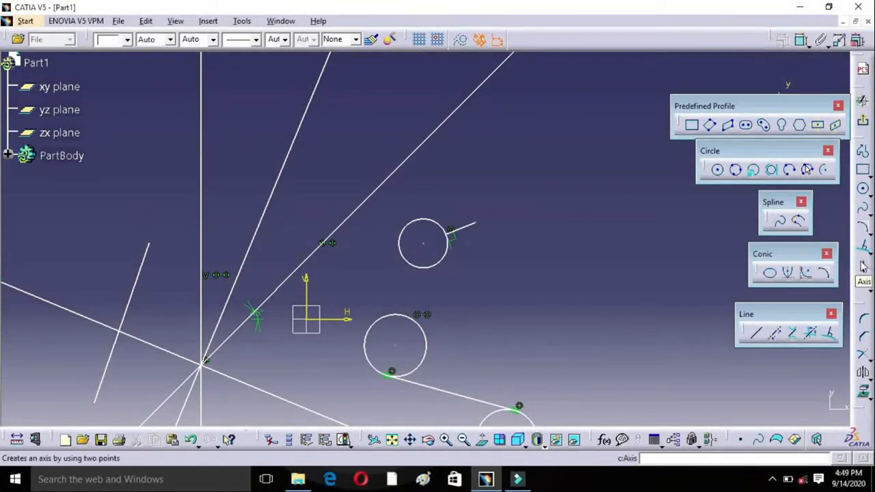
{"action": "left_click", "coordinate": [863, 270]}
{"action": "left_click", "coordinate": [541, 157]}
{"action": "left_click", "coordinate": [538, 291]}
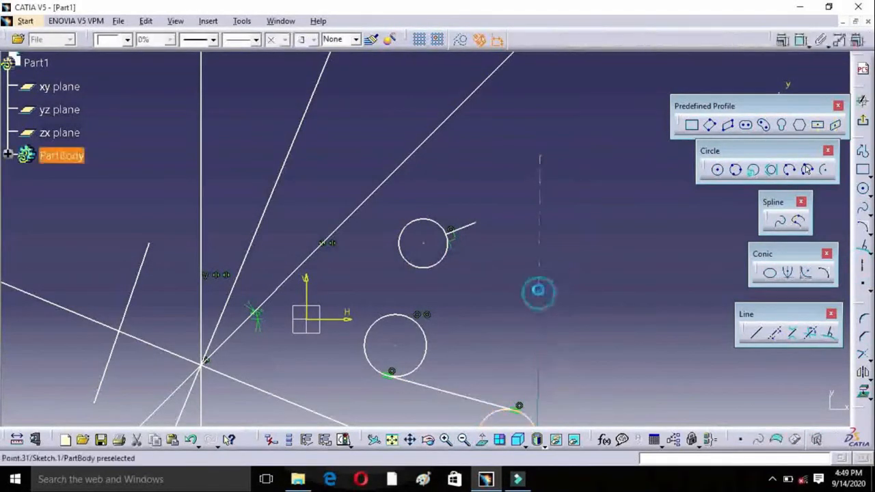
{"action": "left_click", "coordinate": [863, 268]}
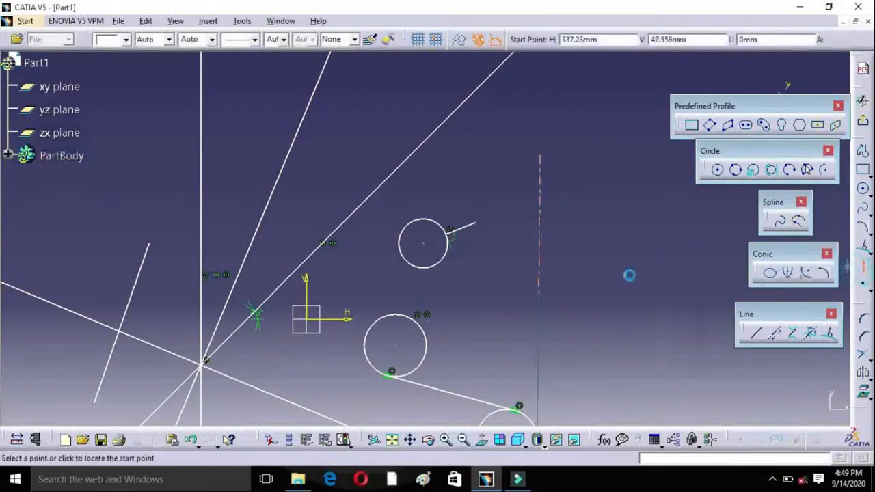
{"action": "left_click", "coordinate": [373, 282]}
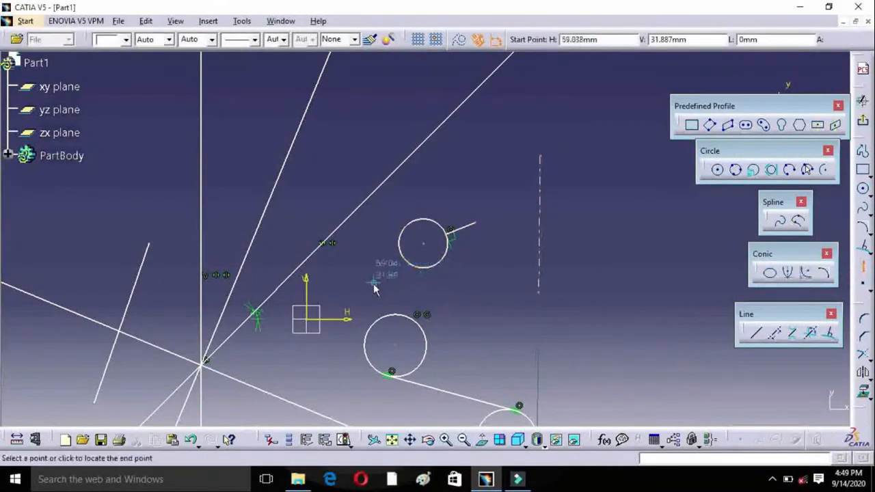
{"action": "left_click", "coordinate": [493, 281]}
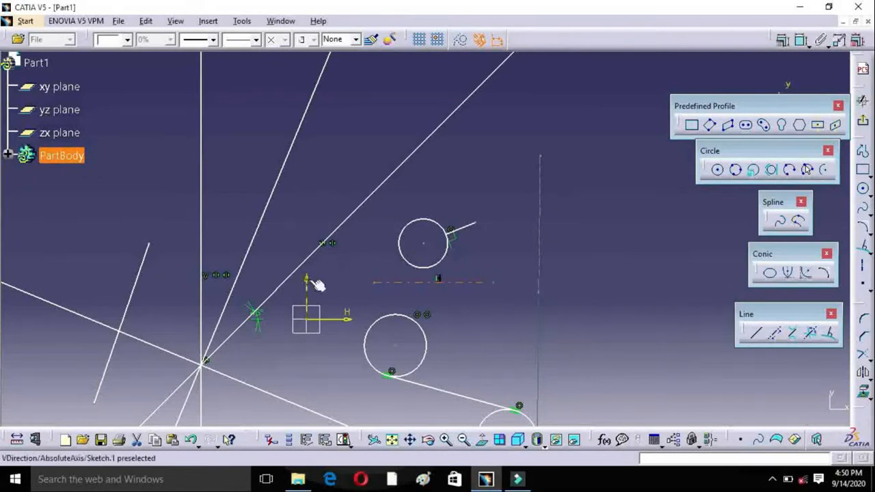
Step: Delete the 45 deg infinite line, the vertical infinite line and the steep bisecting line between them
{"action": "left_click", "coordinate": [448, 440]}
{"action": "left_click", "coordinate": [464, 443]}
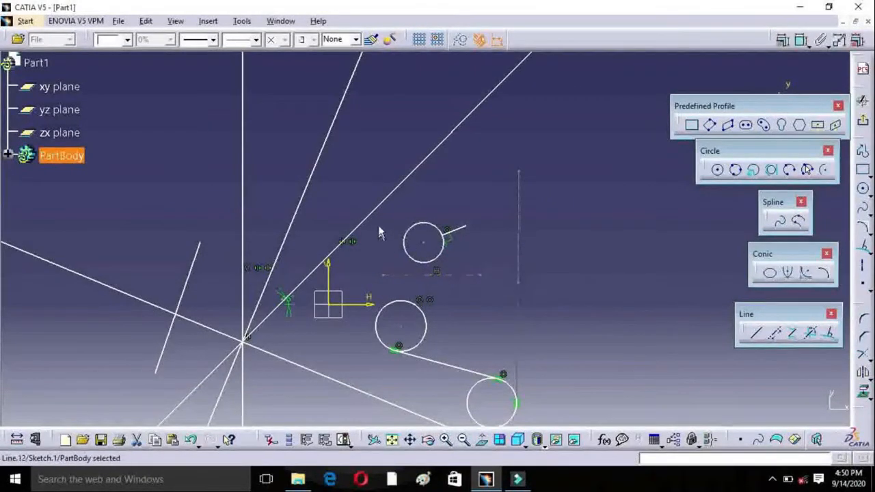
{"action": "left_click", "coordinate": [380, 205]}
{"action": "key", "text": "Delete"}
{"action": "left_click", "coordinate": [304, 201]}
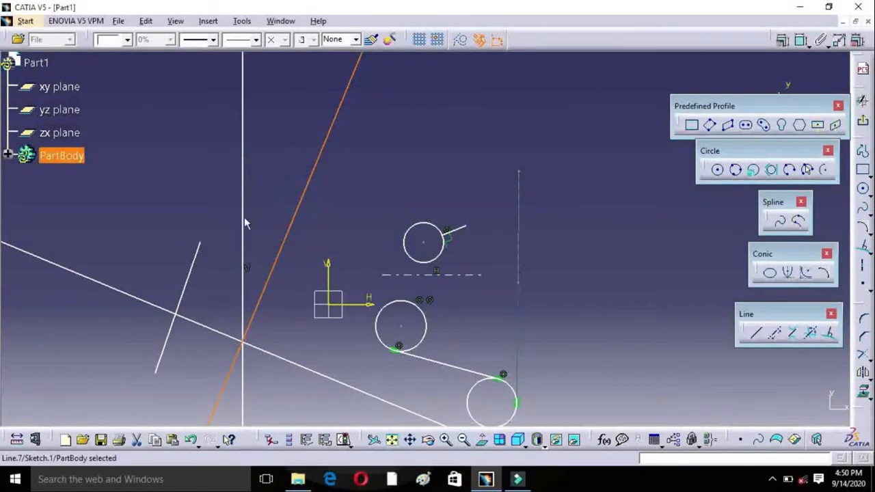
{"action": "left_click_drag", "start_coordinate": [117, 188], "coordinate": [288, 355]}
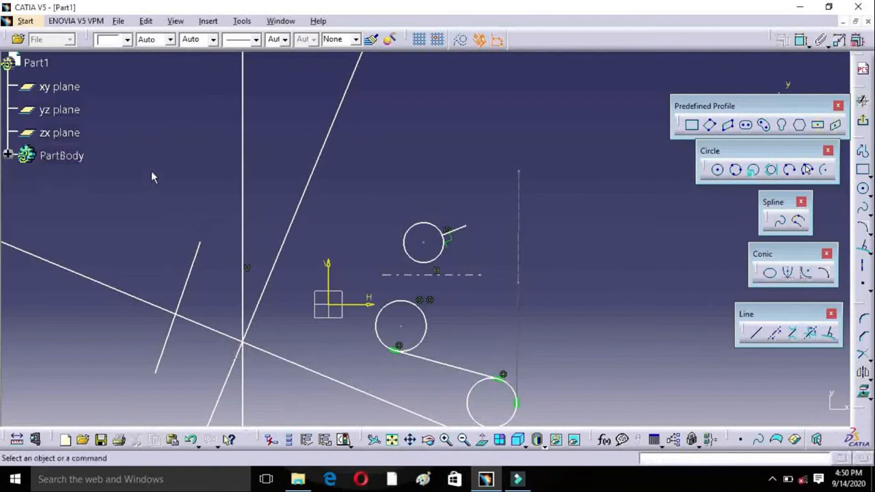
{"action": "left_click", "coordinate": [243, 207]}
{"action": "key", "text": "Delete"}
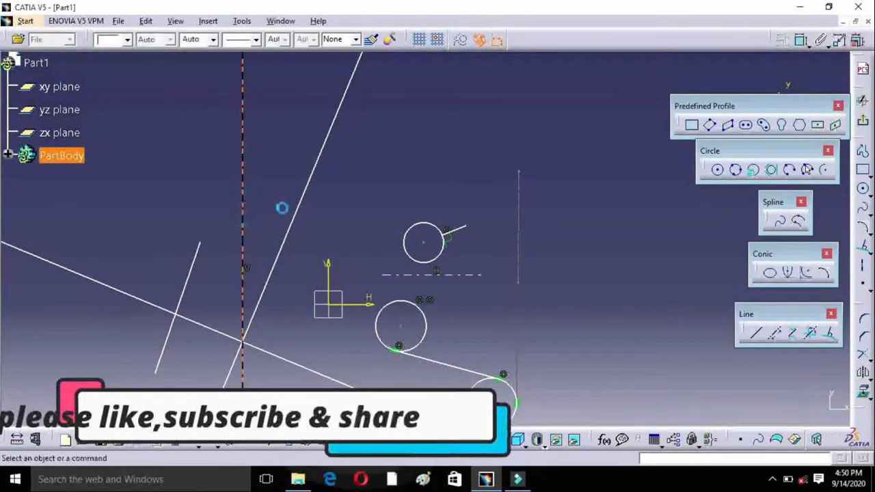
{"action": "left_click", "coordinate": [297, 211]}
{"action": "key", "text": "Delete"}
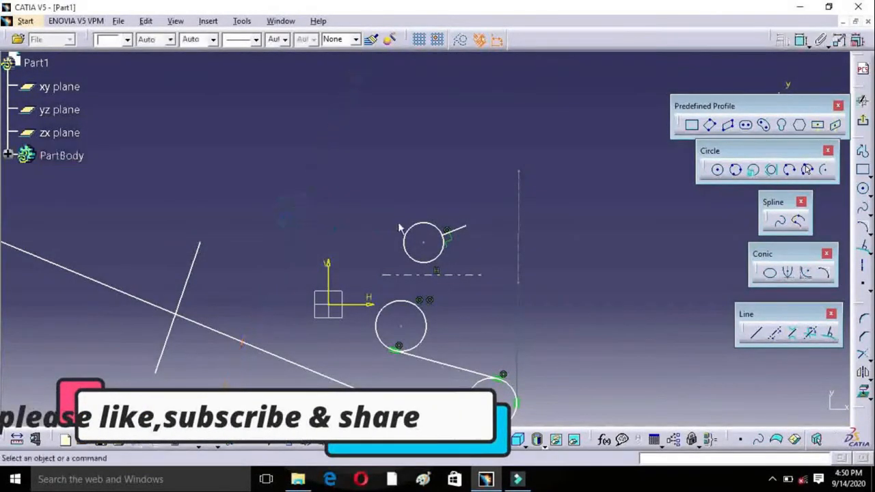
Step: Delete the uppermost circle, its normal line and both axis lines
{"action": "left_click", "coordinate": [425, 233]}
{"action": "key", "text": "Delete"}
{"action": "left_click", "coordinate": [458, 231]}
{"action": "key", "text": "Delete"}
{"action": "left_click", "coordinate": [456, 274]}
{"action": "key", "text": "Delete"}
{"action": "left_click", "coordinate": [525, 277]}
{"action": "key", "text": "Delete"}
Step: Delete the bi-tangent line and the two circles it connects
{"action": "left_click", "coordinate": [413, 354]}
{"action": "key", "text": "Delete"}
{"action": "left_click", "coordinate": [423, 335]}
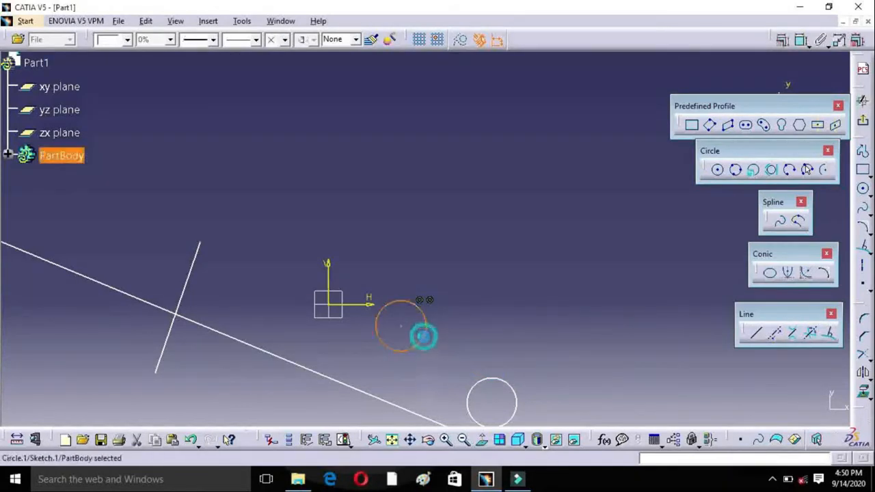
{"action": "key", "text": "Delete"}
{"action": "left_click", "coordinate": [478, 383]}
{"action": "key", "text": "Delete"}
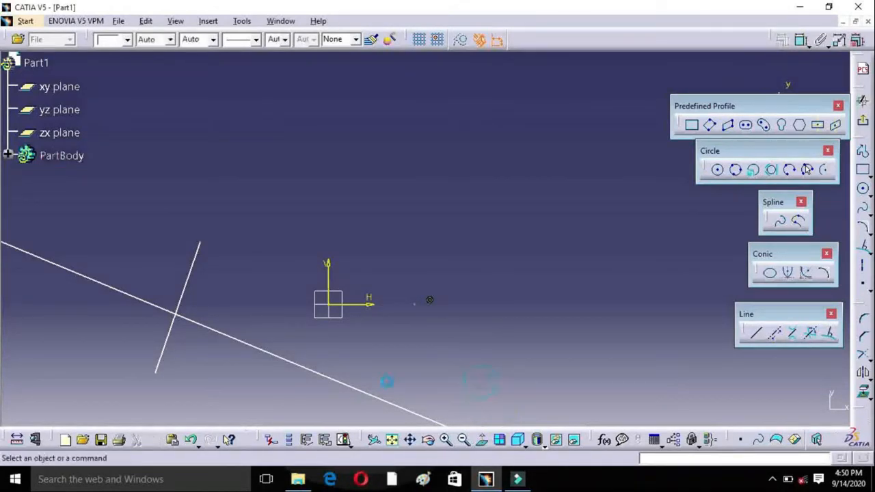
Step: Delete the remaining bisecting line and the short slanted line on the negative H side
{"action": "left_click", "coordinate": [358, 388]}
{"action": "key", "text": "Delete"}
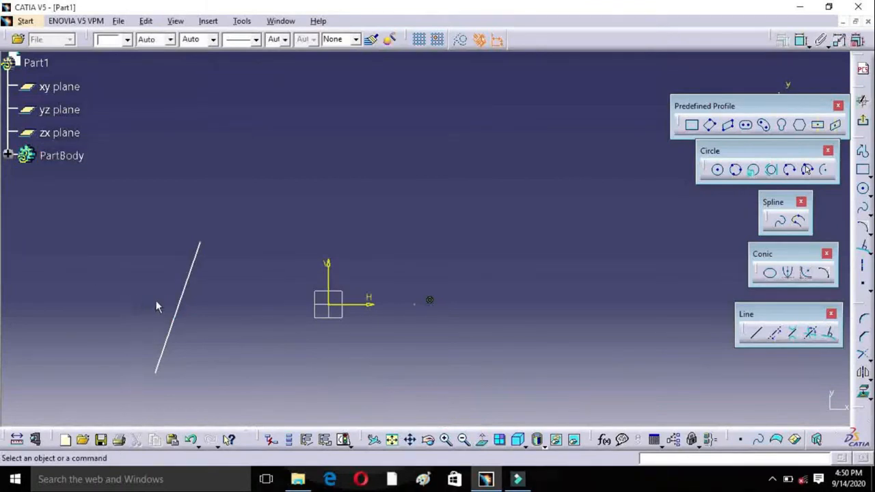
{"action": "left_click", "coordinate": [189, 295]}
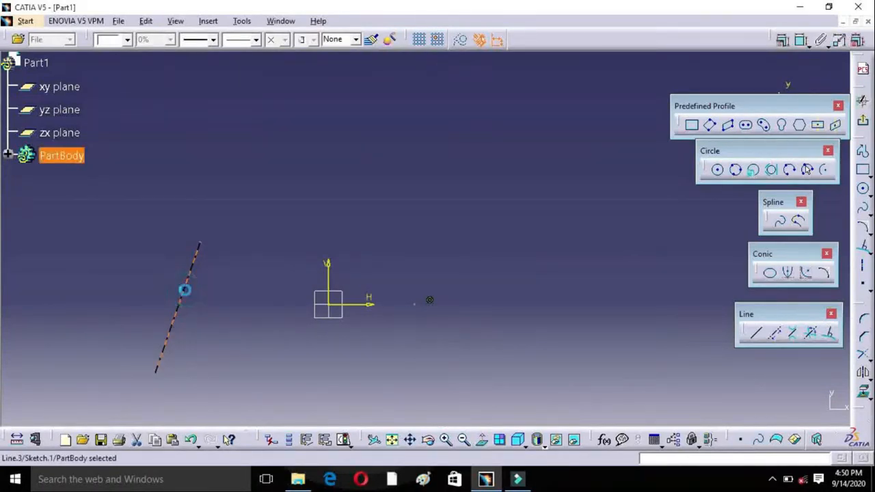
{"action": "key", "text": "Delete"}
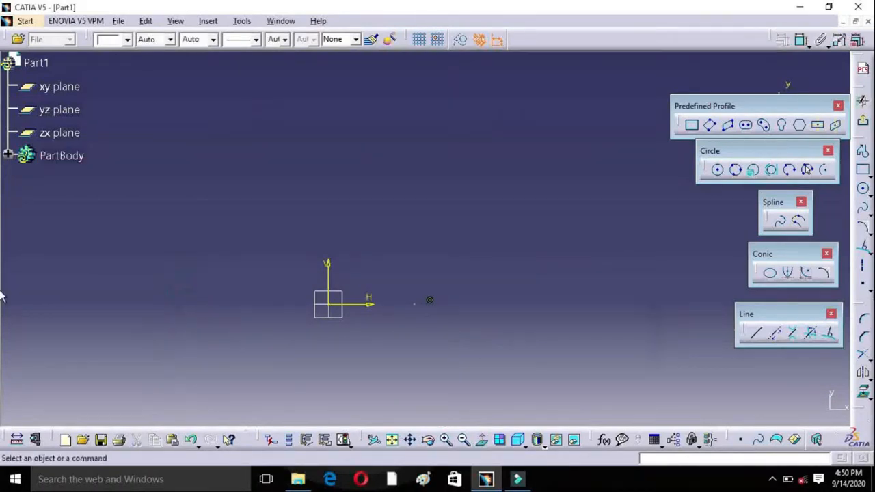
Step: Float the Point tool set over the workspace and place two separate points above the H axis on the positive H side
{"action": "left_click", "coordinate": [863, 289]}
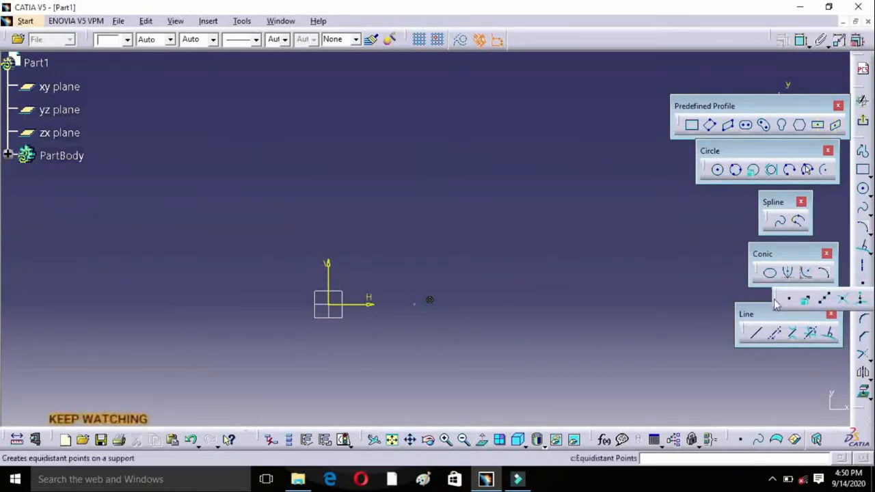
{"action": "left_click_drag", "start_coordinate": [775, 295], "coordinate": [725, 394]}
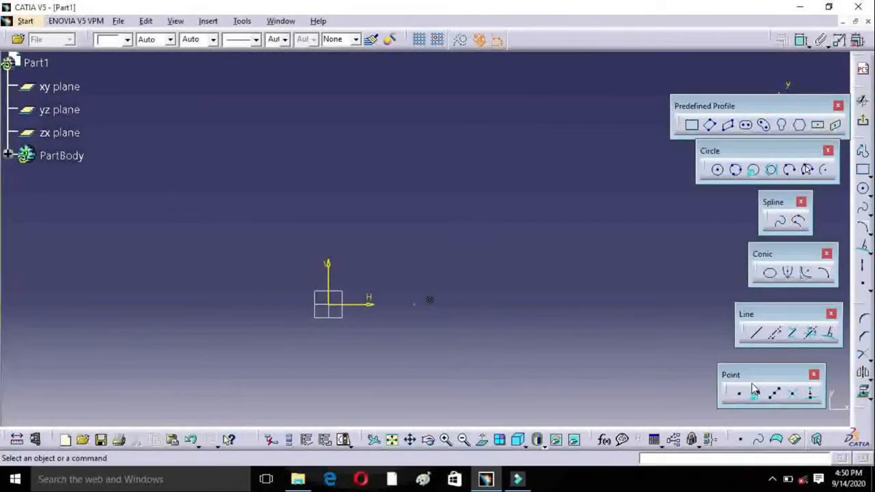
{"action": "left_click", "coordinate": [739, 393]}
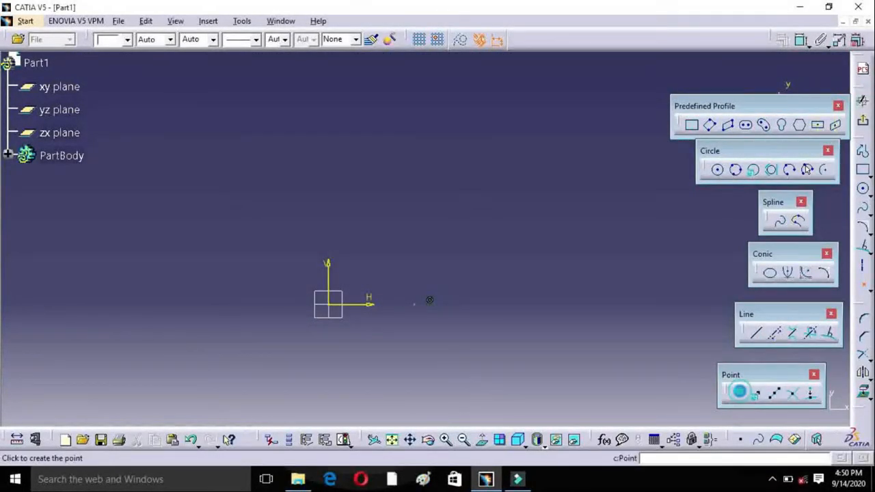
{"action": "left_click", "coordinate": [378, 182]}
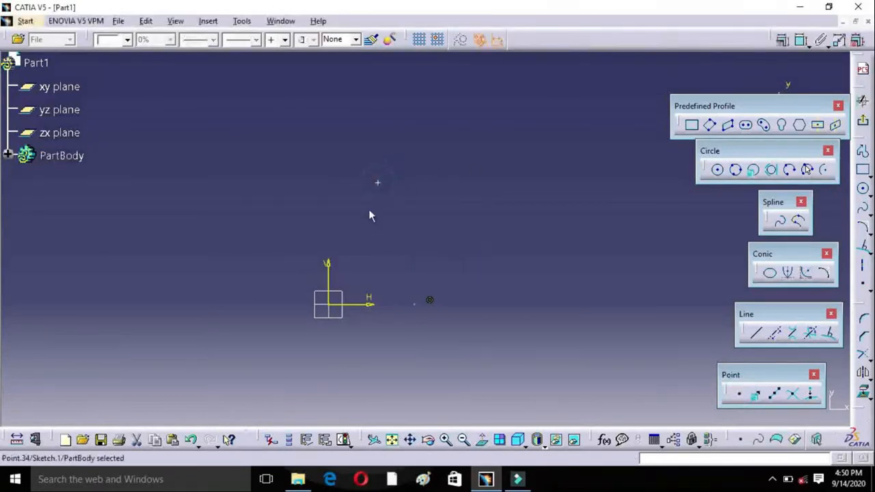
{"action": "left_click", "coordinate": [453, 123]}
{"action": "left_click", "coordinate": [201, 236]}
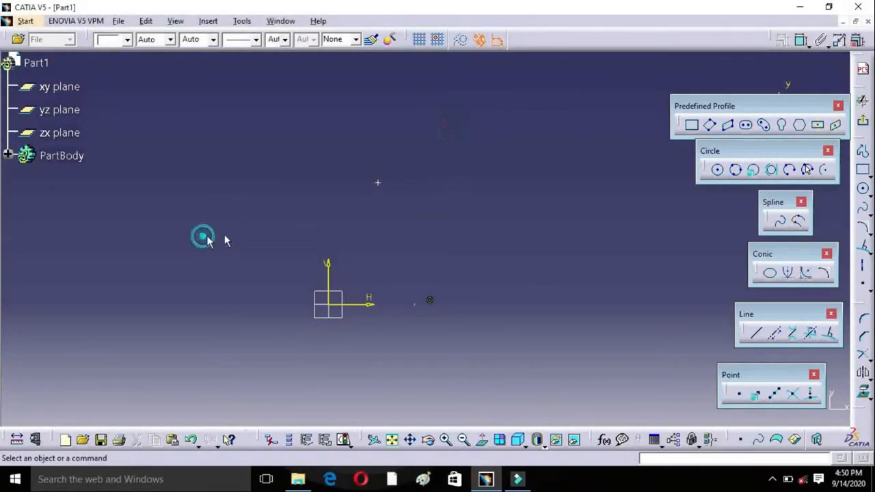
{"action": "left_click", "coordinate": [739, 393]}
{"action": "left_click", "coordinate": [496, 207]}
{"action": "left_click", "coordinate": [359, 228]}
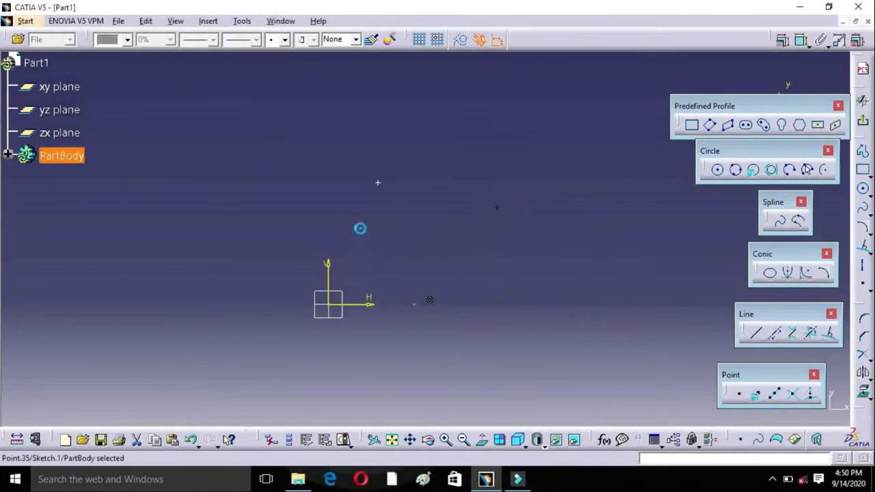
Step: Scatter nine more points around the origin in one continuous run of the Point command
{"action": "double_click", "coordinate": [739, 396]}
{"action": "left_click", "coordinate": [414, 248]}
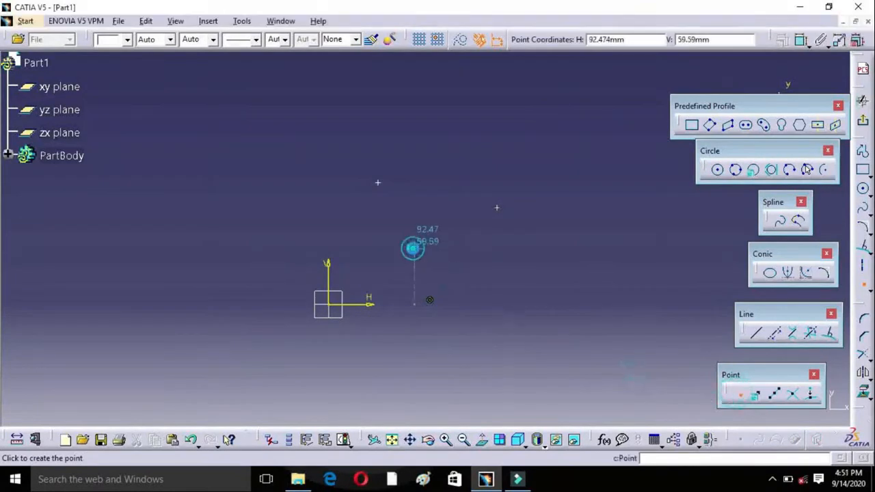
{"action": "left_click", "coordinate": [438, 208]}
{"action": "left_click", "coordinate": [335, 208]}
{"action": "left_click", "coordinate": [270, 238]}
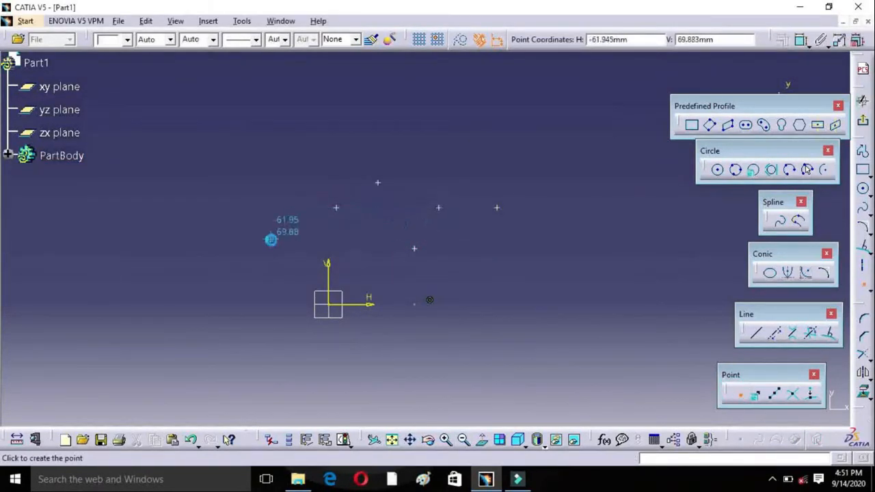
{"action": "left_click", "coordinate": [350, 234]}
{"action": "left_click", "coordinate": [458, 167]}
{"action": "left_click", "coordinate": [458, 279]}
{"action": "left_click", "coordinate": [285, 265]}
{"action": "left_click", "coordinate": [433, 341]}
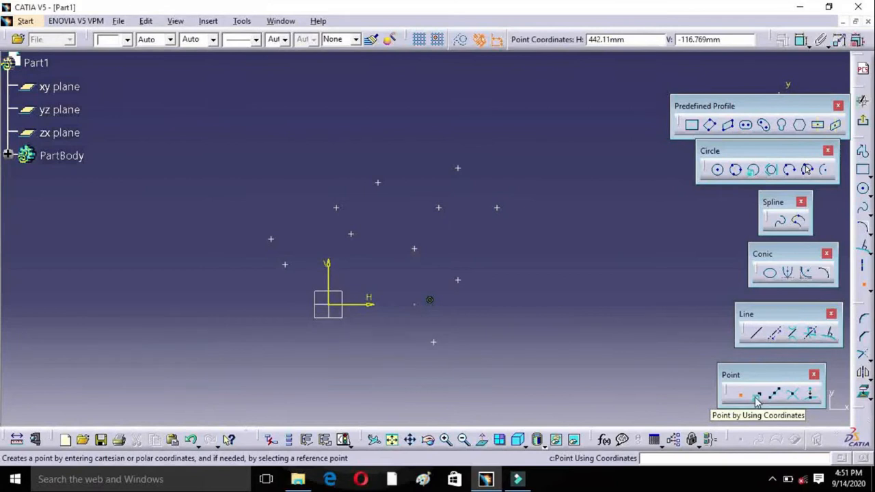
{"action": "key", "text": "Escape"}
Step: Clear all sample points from the sketch and create a point by Cartesian coordinates at H 30 mm, V 20 mm
{"action": "left_click_drag", "start_coordinate": [206, 142], "coordinate": [540, 358]}
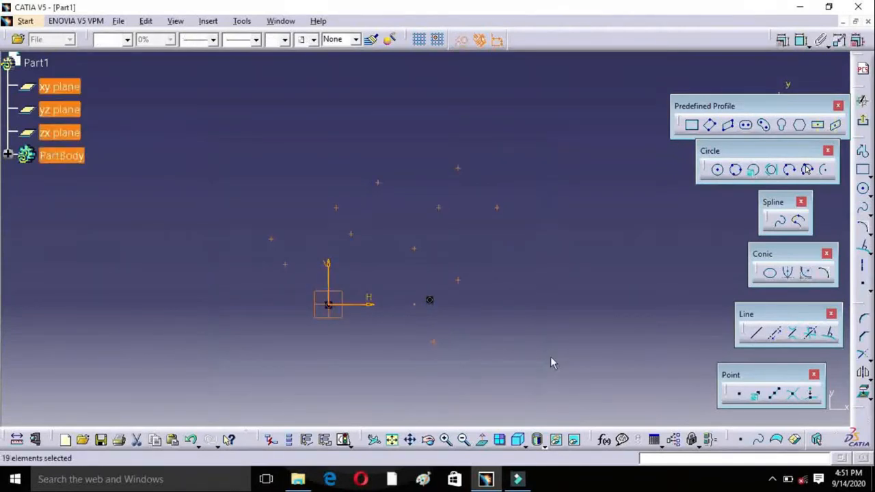
{"action": "left_click", "coordinate": [755, 395]}
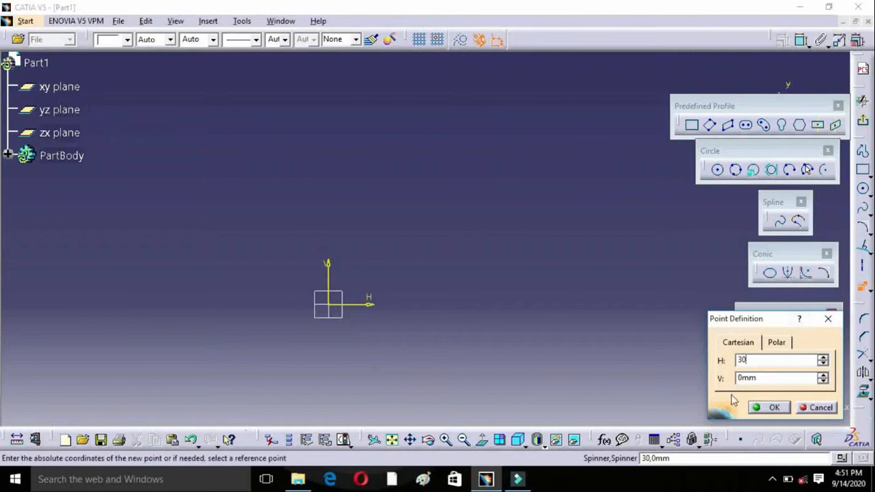
{"action": "key", "text": "Tab"}
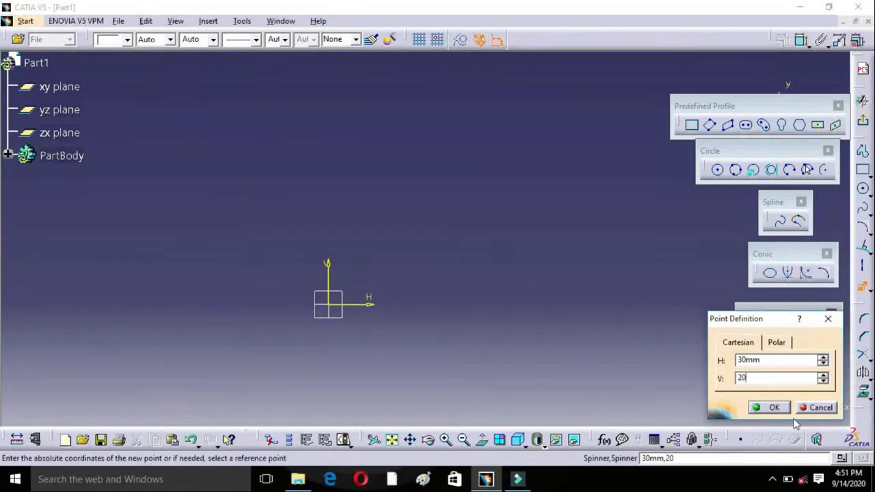
{"action": "left_click", "coordinate": [772, 408]}
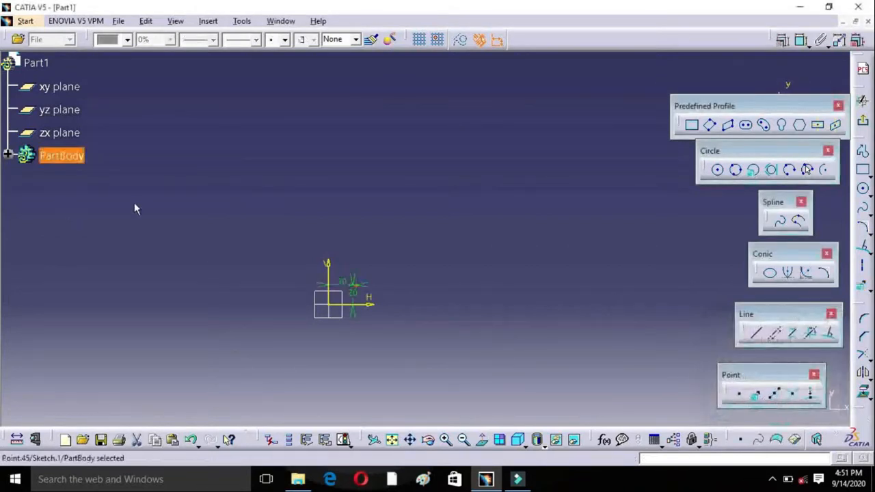
{"action": "left_click_drag", "start_coordinate": [429, 441], "coordinate": [433, 440]}
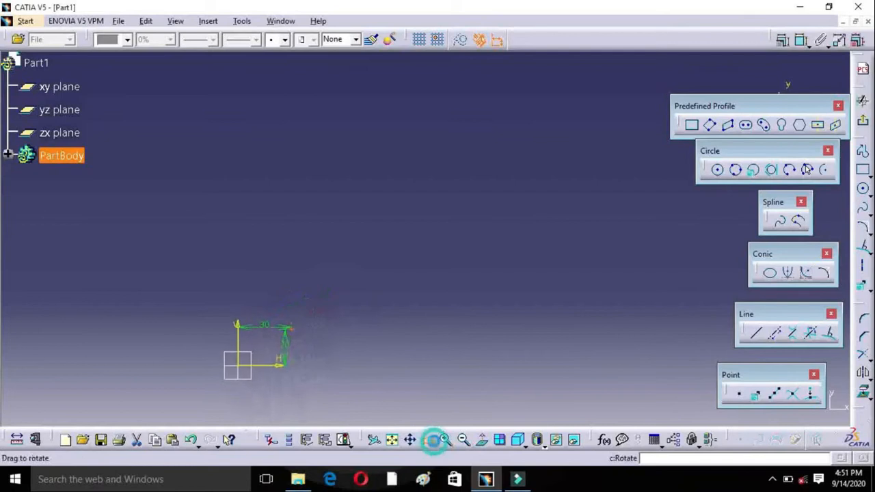
Step: Draw a horizontal line about 124 mm long above the H axis on the positive H side, at about V 38 mm
{"action": "mouse_move", "coordinate": [244, 375]}
{"action": "middle_mouse_down"}
{"action": "mouse_move", "coordinate": [416, 146]}
{"action": "mouse_move", "coordinate": [406, 194]}
{"action": "mouse_move", "coordinate": [438, 185]}
{"action": "middle_mouse_up"}
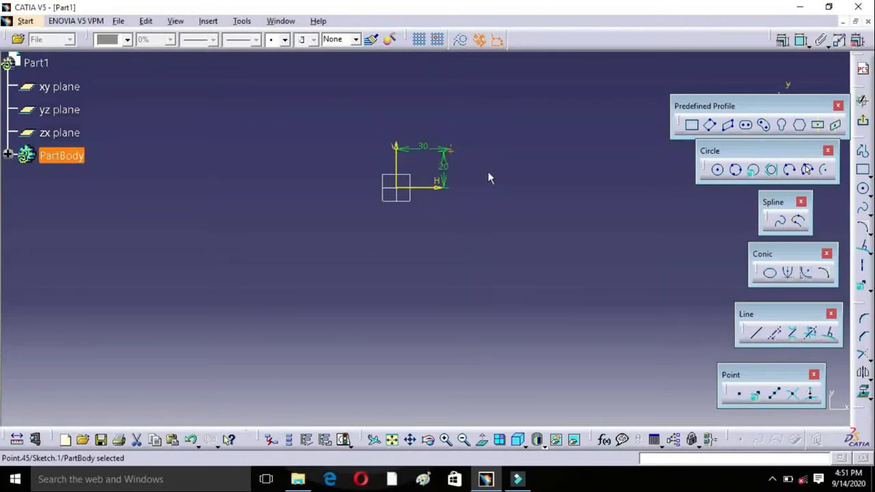
{"action": "mouse_move", "coordinate": [478, 178]}
{"action": "middle_mouse_down"}
{"action": "mouse_move", "coordinate": [389, 229]}
{"action": "mouse_move", "coordinate": [382, 260]}
{"action": "middle_mouse_up"}
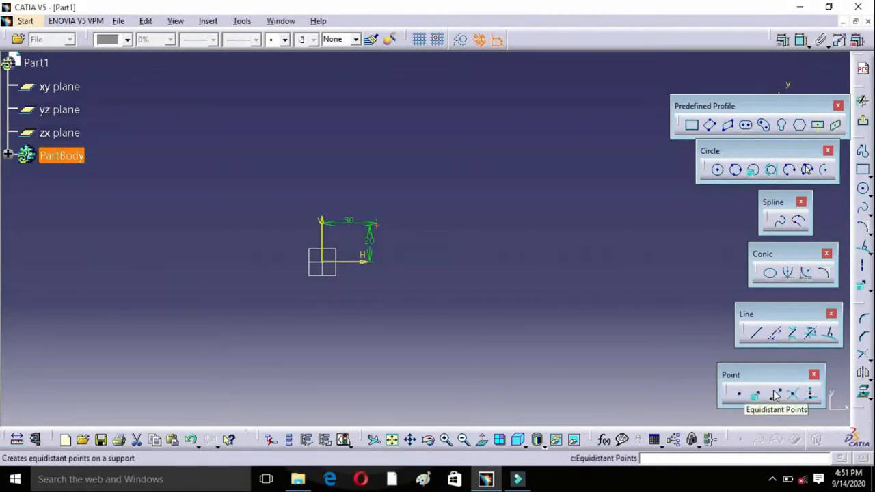
{"action": "middle_click_drag", "start_coordinate": [518, 234], "coordinate": [460, 295]}
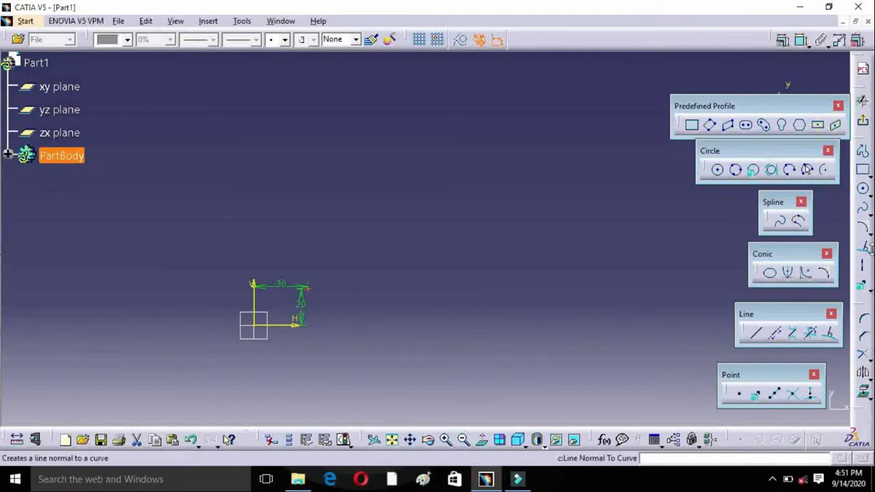
{"action": "left_click_drag", "start_coordinate": [759, 315], "coordinate": [792, 272]}
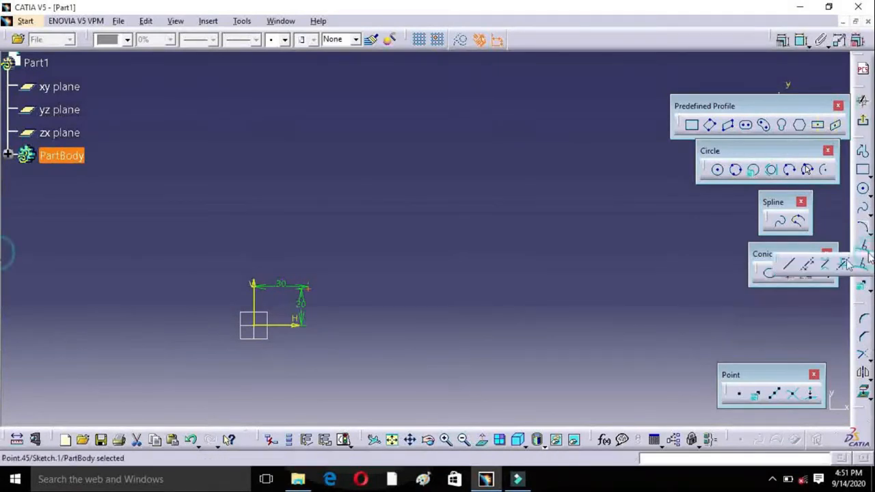
{"action": "left_click", "coordinate": [791, 268]}
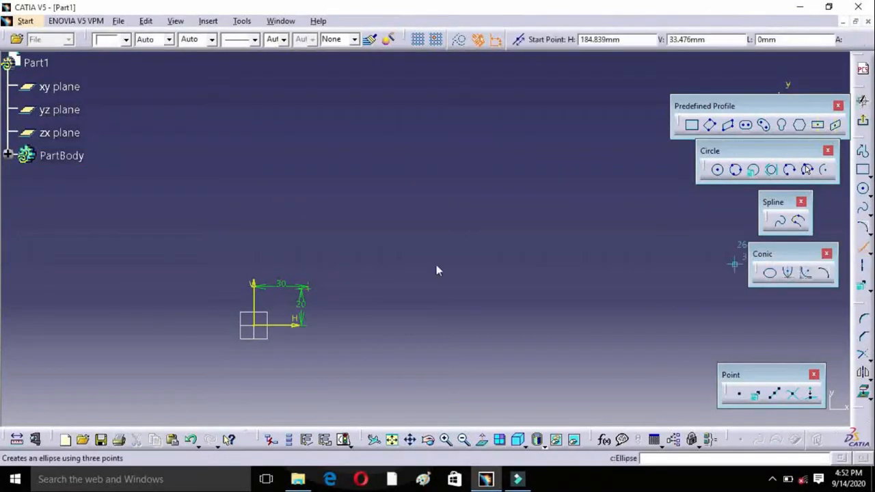
{"action": "left_click", "coordinate": [350, 256]}
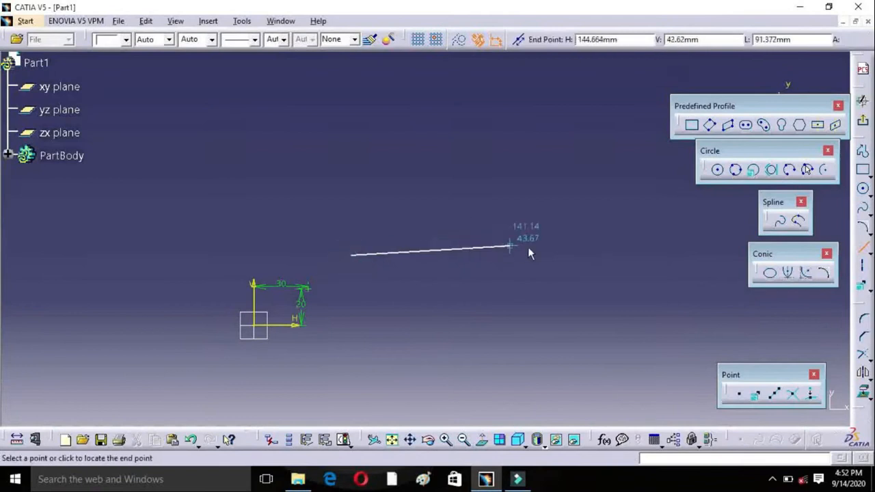
{"action": "left_click", "coordinate": [575, 255]}
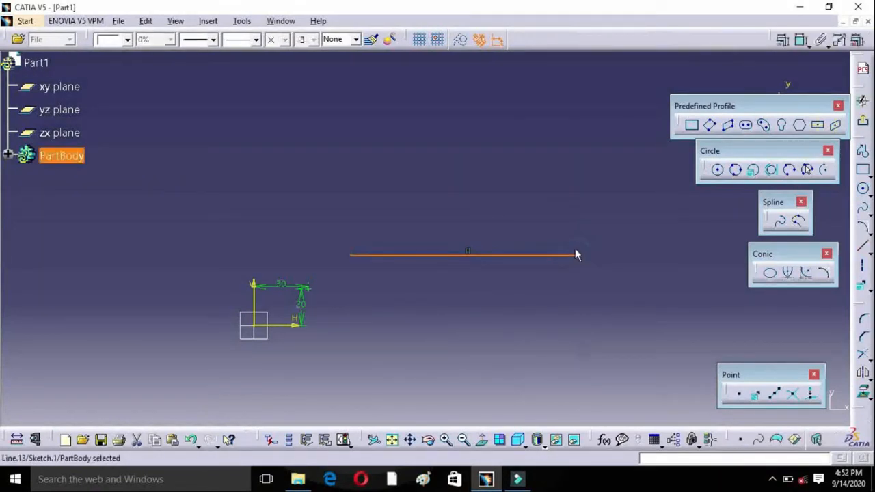
Step: Create 5 equidistant points along the horizontal line
{"action": "left_click", "coordinate": [779, 396]}
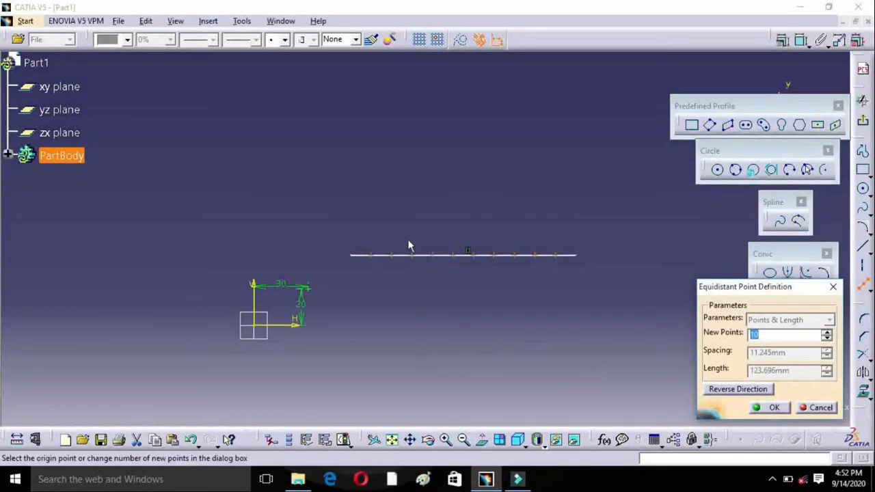
{"action": "left_click", "coordinate": [834, 288]}
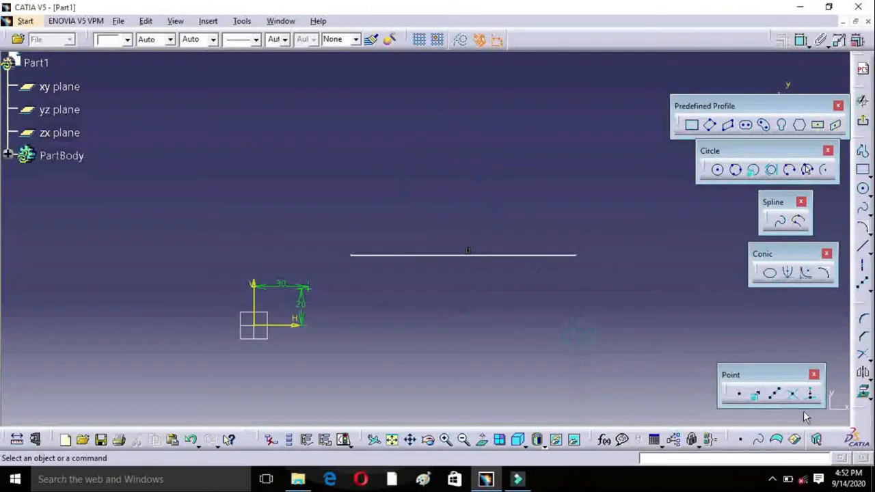
{"action": "left_click", "coordinate": [775, 396]}
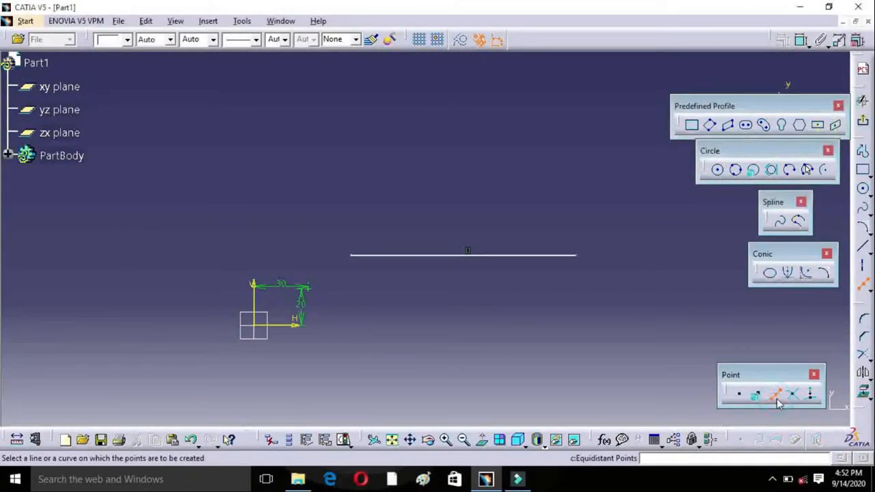
{"action": "left_click", "coordinate": [513, 256]}
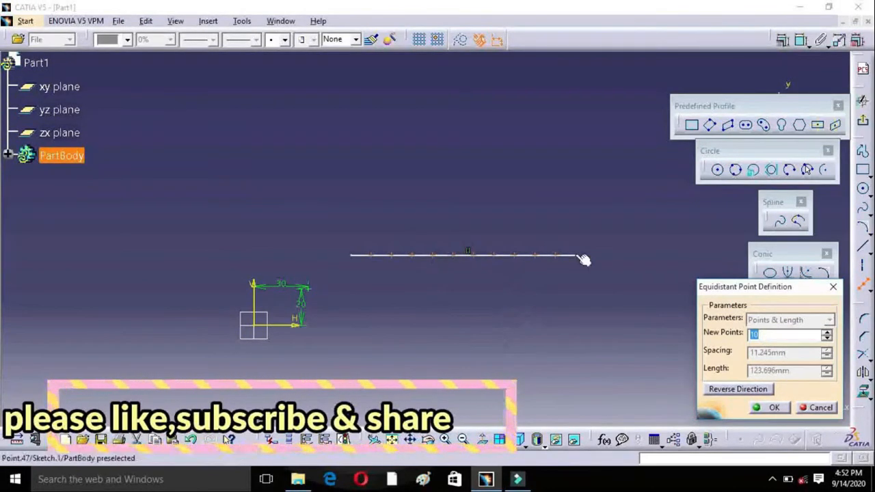
{"action": "type", "text": "5"}
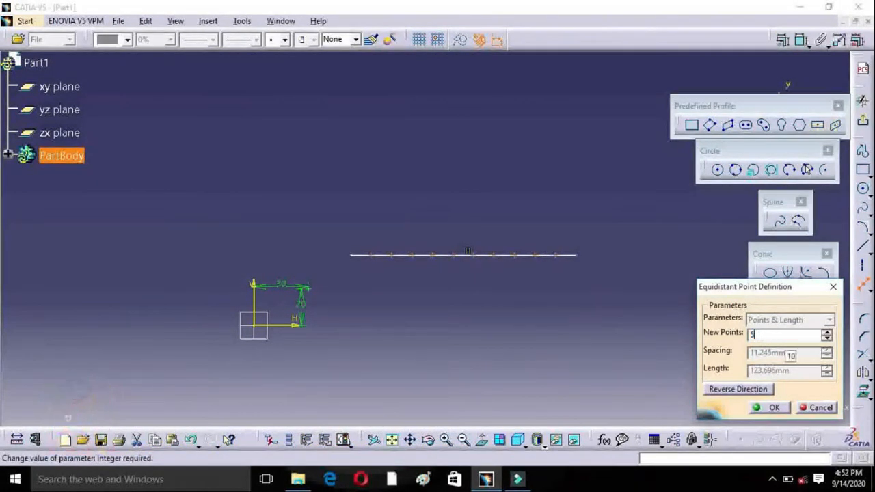
{"action": "left_click", "coordinate": [775, 408]}
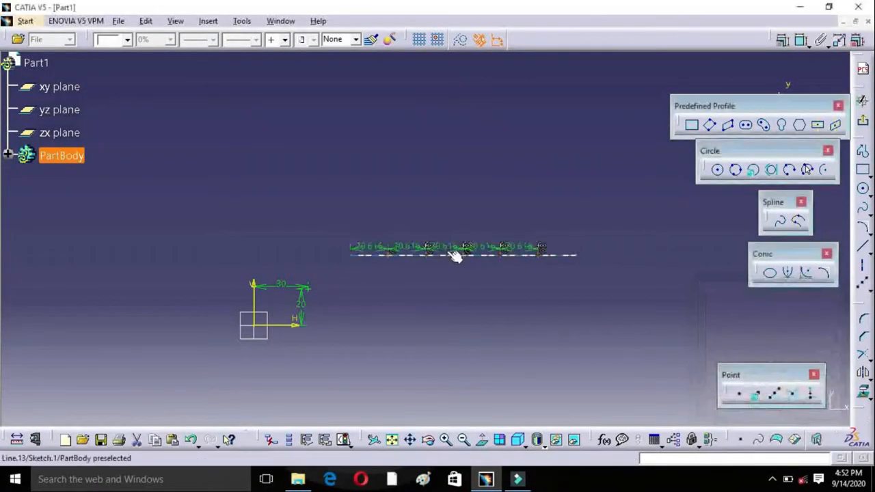
{"action": "left_click", "coordinate": [446, 440]}
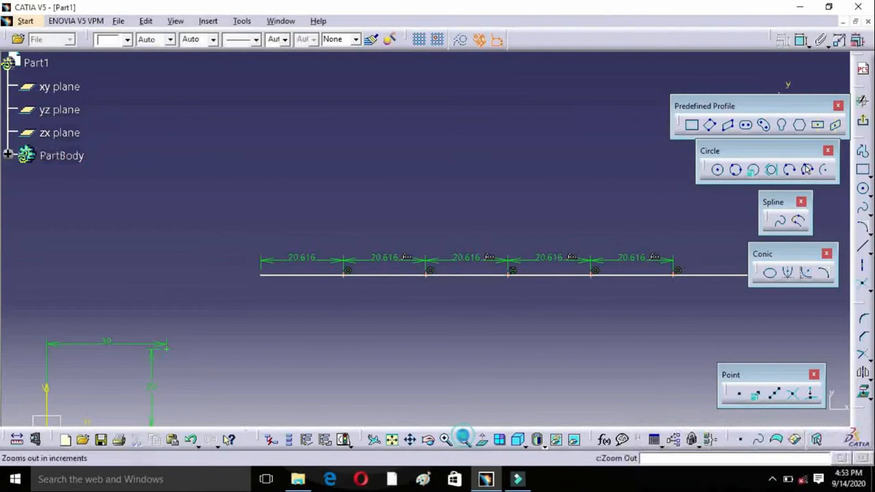
{"action": "left_click", "coordinate": [464, 440]}
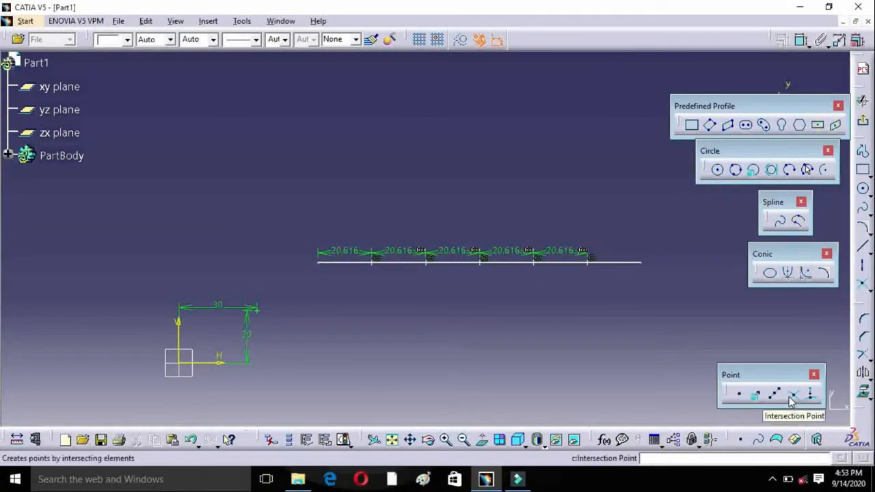
Step: Sketch two slanted lines crossing each other above the line that carries the equidistant points
{"action": "left_click", "coordinate": [864, 254]}
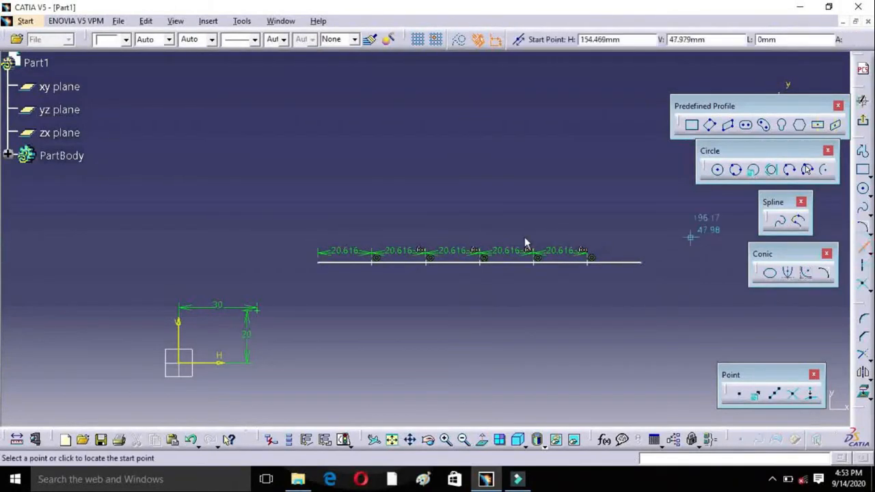
{"action": "left_click", "coordinate": [237, 229]}
{"action": "left_click", "coordinate": [407, 118]}
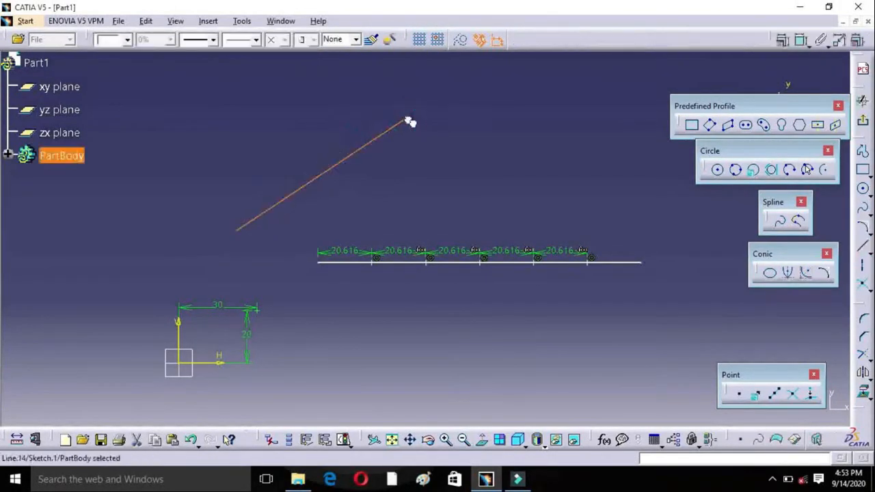
{"action": "left_click", "coordinate": [864, 251]}
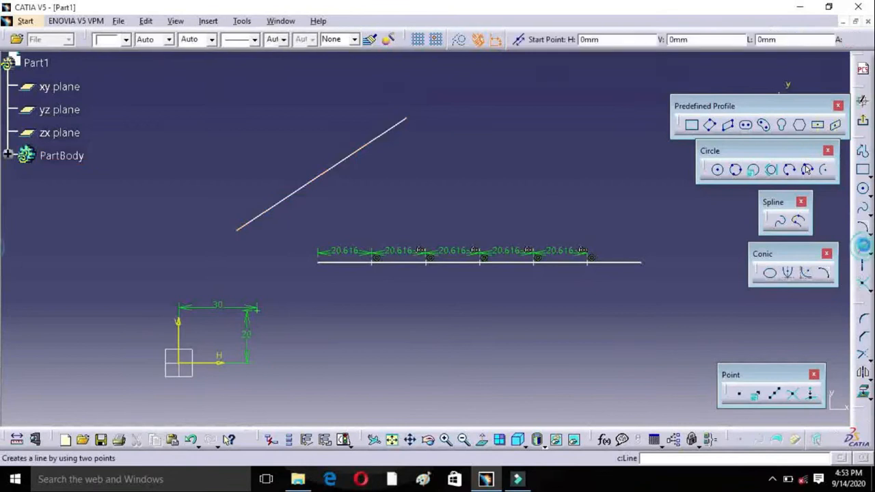
{"action": "left_click", "coordinate": [233, 105]}
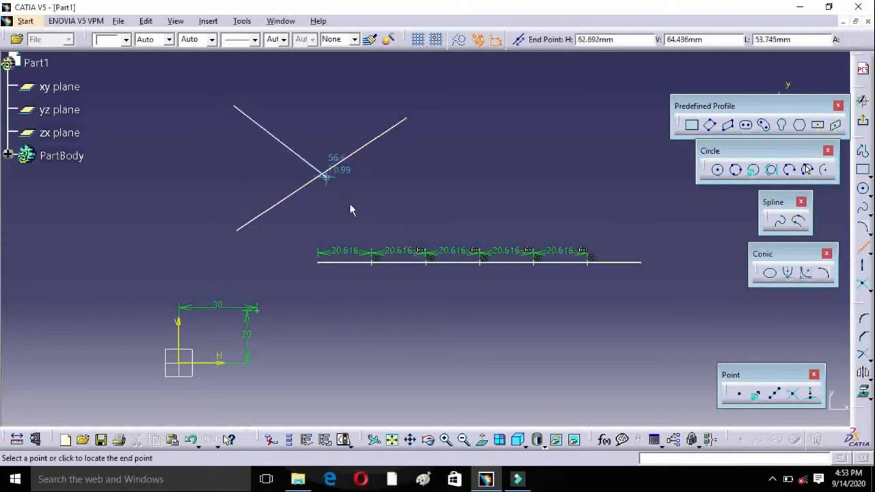
{"action": "left_click", "coordinate": [374, 219]}
{"action": "left_click", "coordinate": [449, 337]}
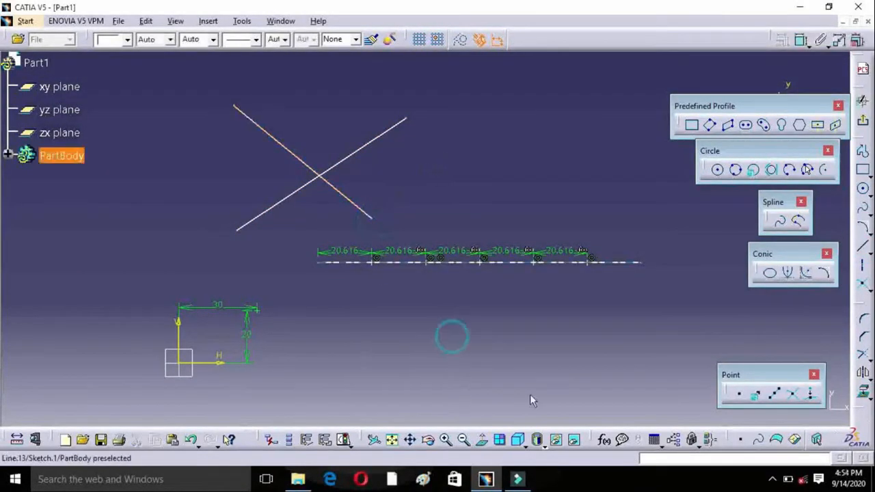
Step: Create an intersection point where the two slanted lines cross
{"action": "left_click", "coordinate": [792, 396]}
{"action": "left_click", "coordinate": [307, 163]}
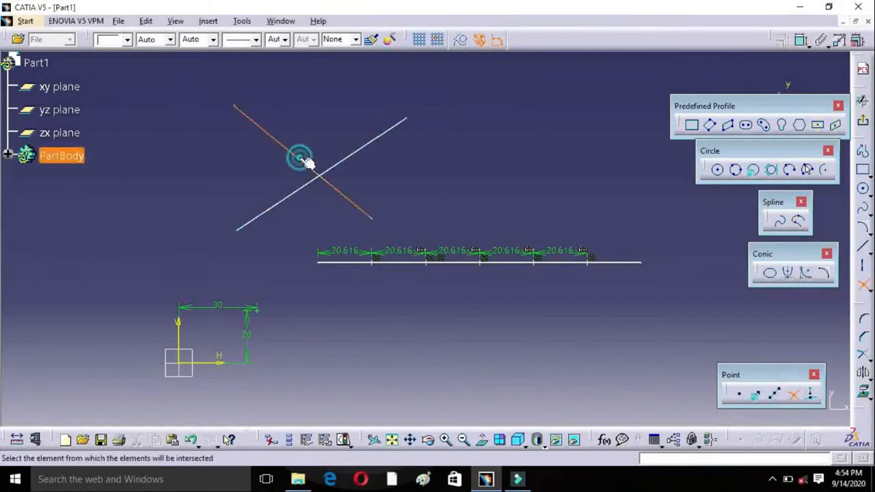
{"action": "left_click", "coordinate": [362, 159]}
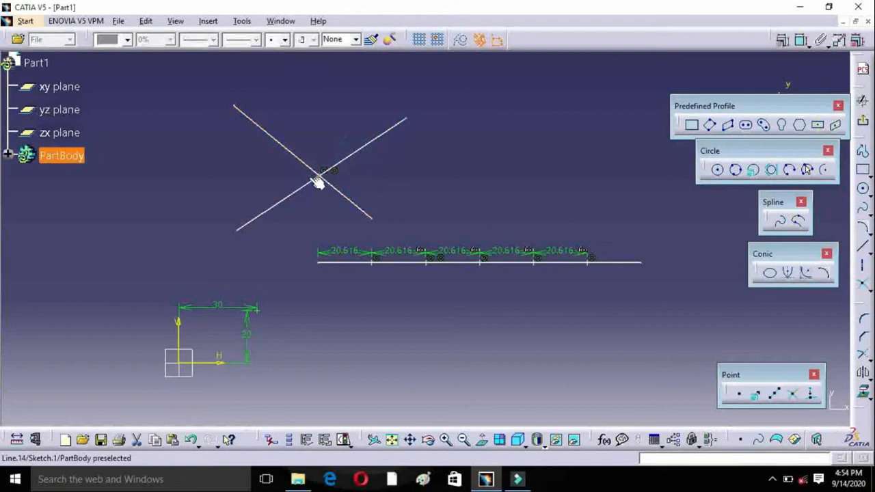
{"action": "left_click", "coordinate": [445, 440]}
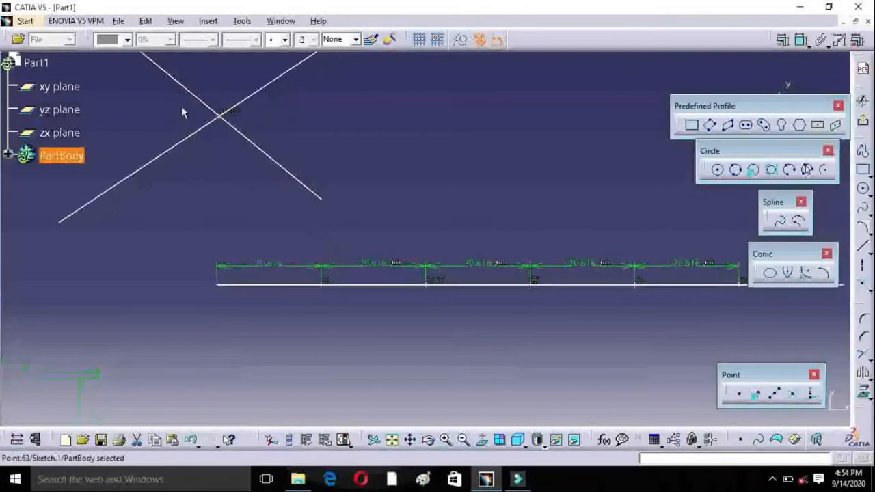
{"action": "mouse_move", "coordinate": [197, 123]}
{"action": "middle_mouse_down"}
{"action": "mouse_move", "coordinate": [218, 125]}
{"action": "mouse_move", "coordinate": [316, 242]}
{"action": "mouse_move", "coordinate": [358, 248]}
{"action": "middle_mouse_up"}
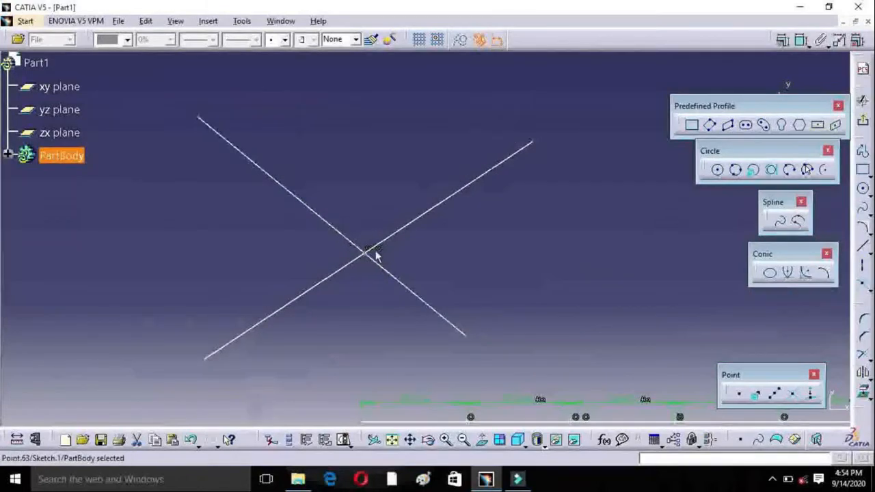
{"action": "left_click", "coordinate": [529, 311]}
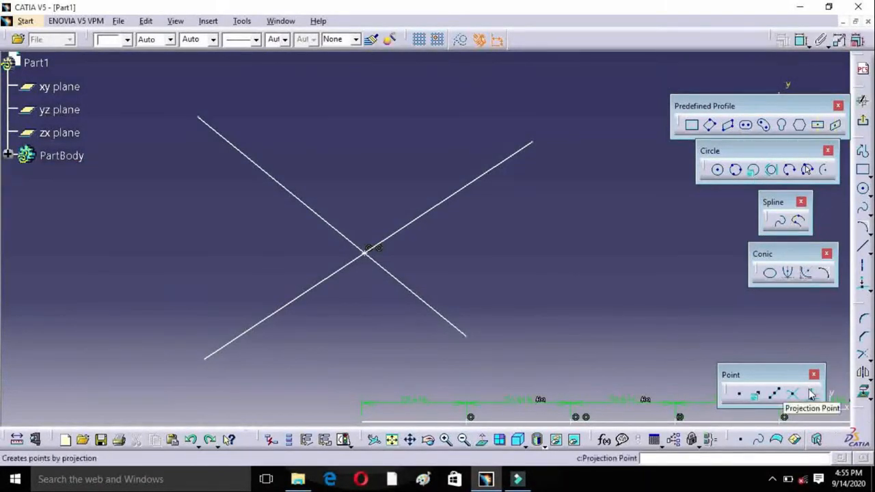
Step: Draw a circle with a radius of about 12 mm beside the crossing lines on the positive H side
{"action": "left_click", "coordinate": [717, 170]}
{"action": "left_click", "coordinate": [545, 261]}
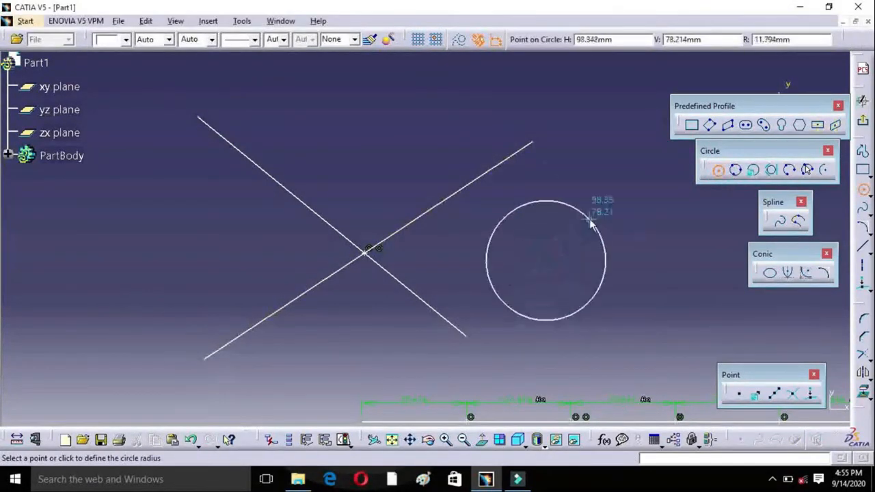
{"action": "left_click", "coordinate": [590, 220]}
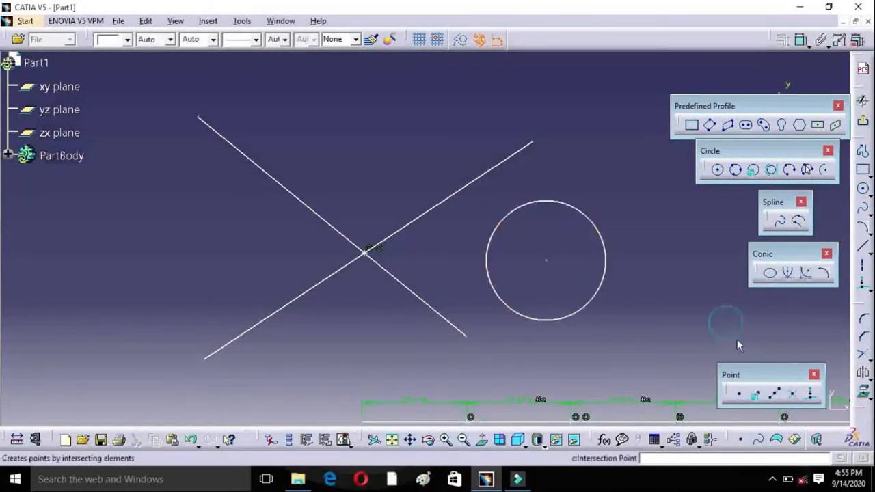
Step: Create a projection point by projecting the circle's centre point onto the circle
{"action": "left_click", "coordinate": [810, 392]}
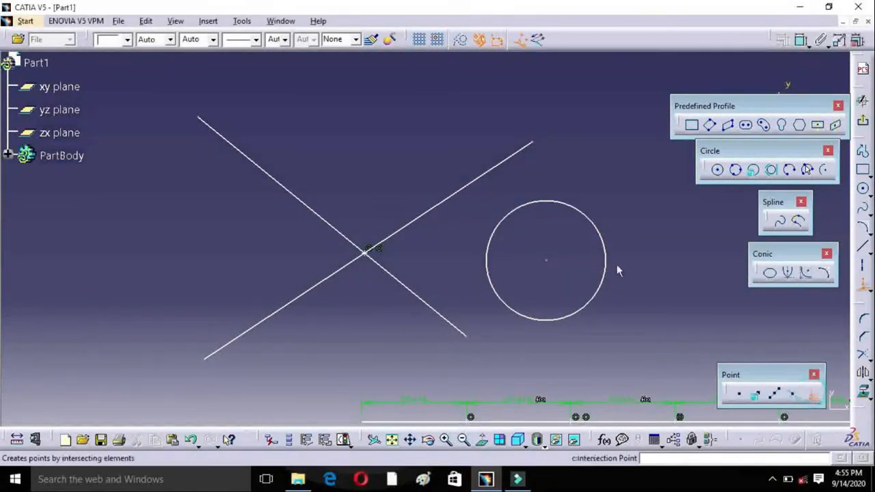
{"action": "left_click", "coordinate": [551, 265]}
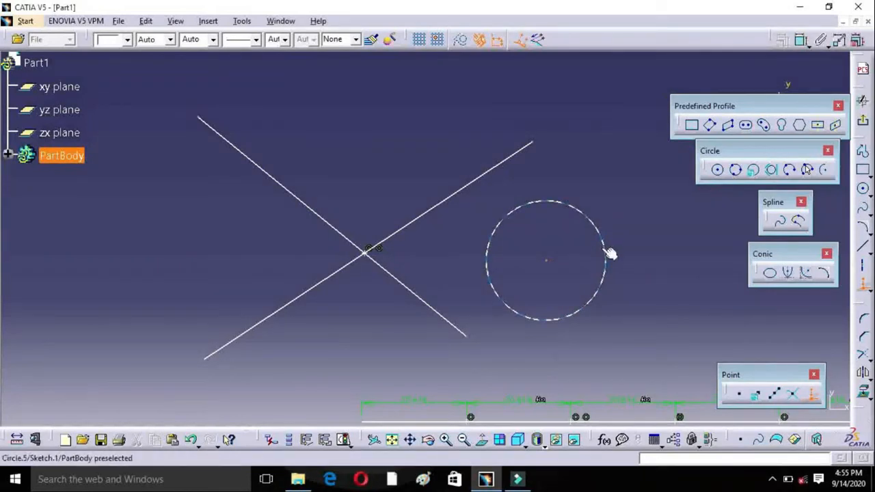
{"action": "left_click", "coordinate": [536, 201]}
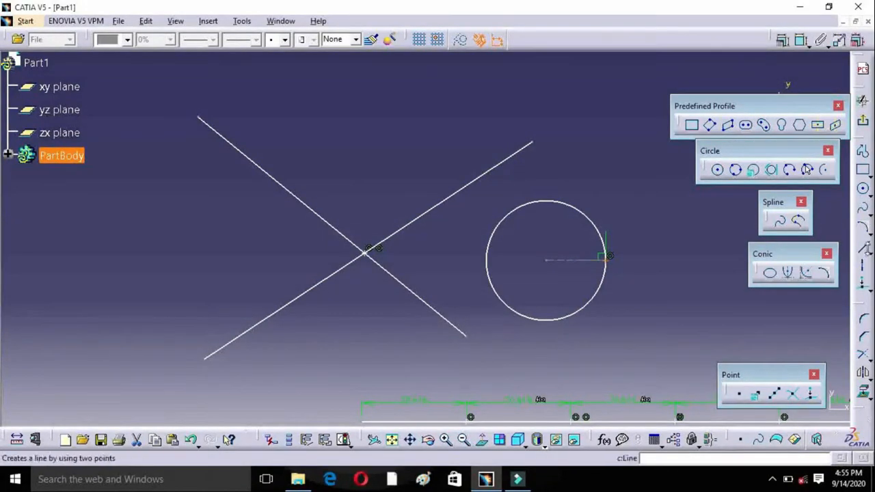
Step: Float the Line and Operation tool sets over the workspace
{"action": "left_click", "coordinate": [863, 247]}
{"action": "left_click_drag", "start_coordinate": [779, 259], "coordinate": [750, 335]}
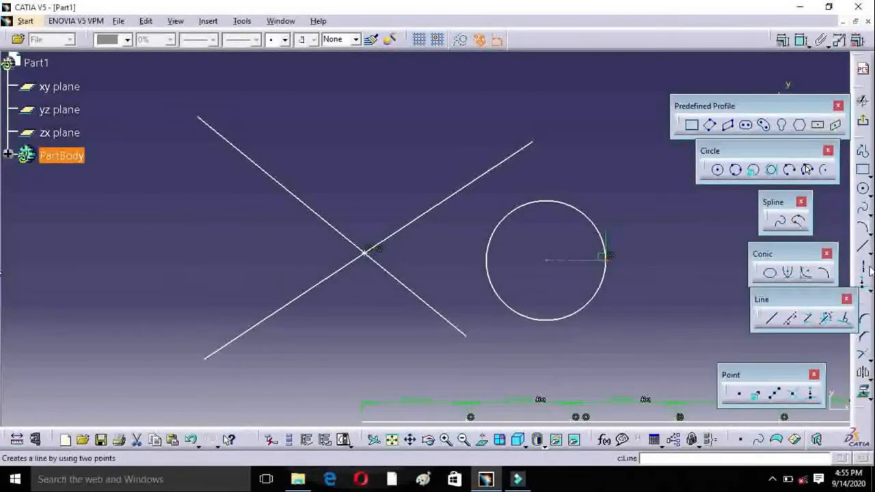
{"action": "left_click", "coordinate": [463, 439]}
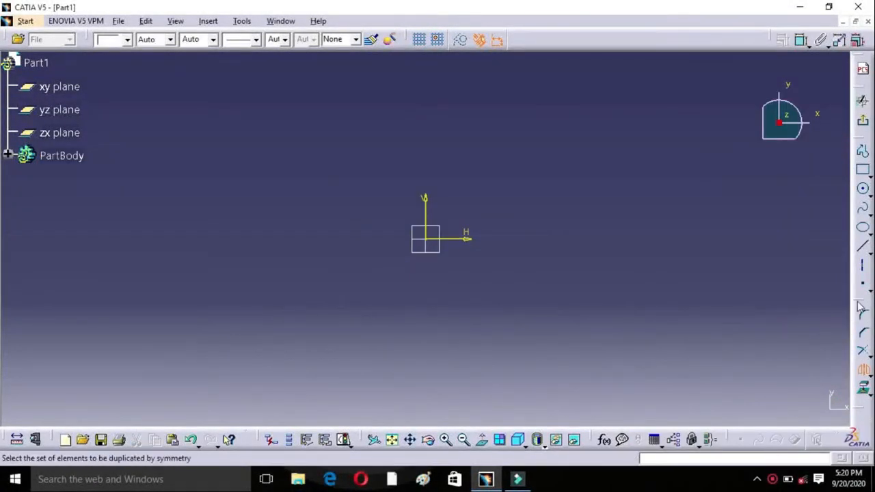
{"action": "left_click", "coordinate": [863, 299]}
{"action": "mouse_move", "coordinate": [854, 301]}
{"action": "left_mouse_down"}
{"action": "mouse_move", "coordinate": [760, 244]}
{"action": "mouse_move", "coordinate": [738, 174]}
{"action": "mouse_move", "coordinate": [793, 173]}
{"action": "left_mouse_up"}
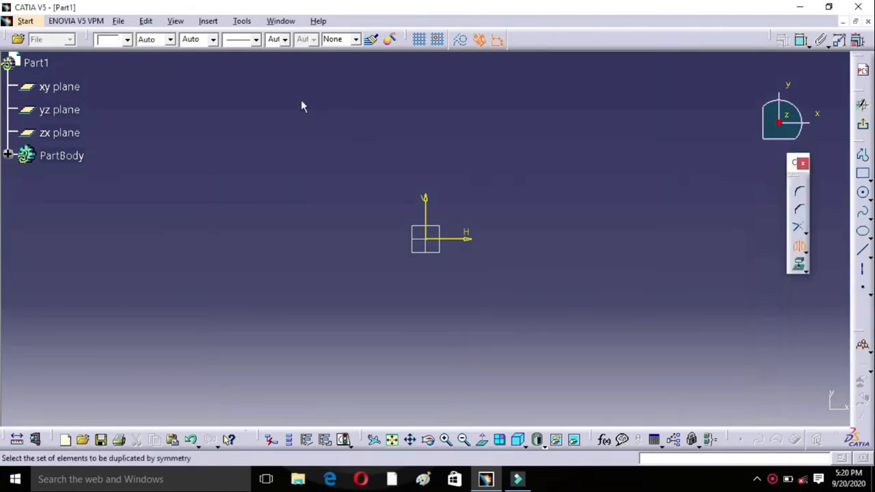
{"action": "left_click", "coordinate": [203, 23]}
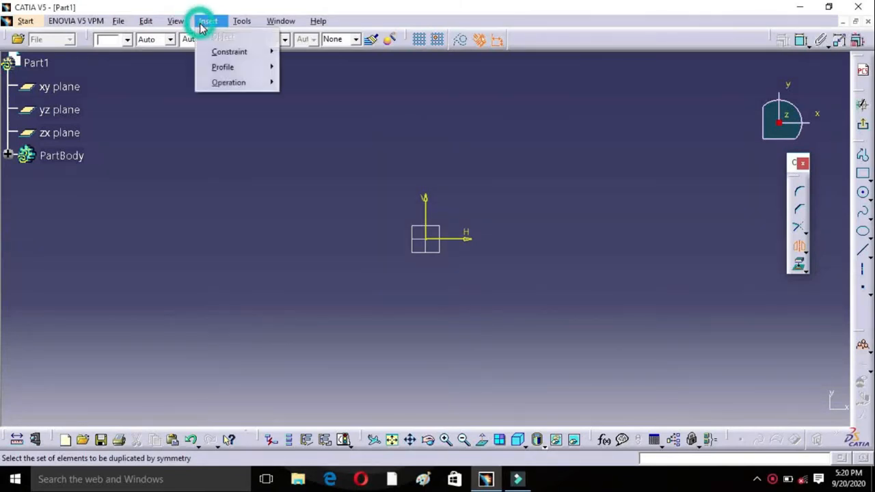
{"action": "mouse_move", "coordinate": [225, 82]}
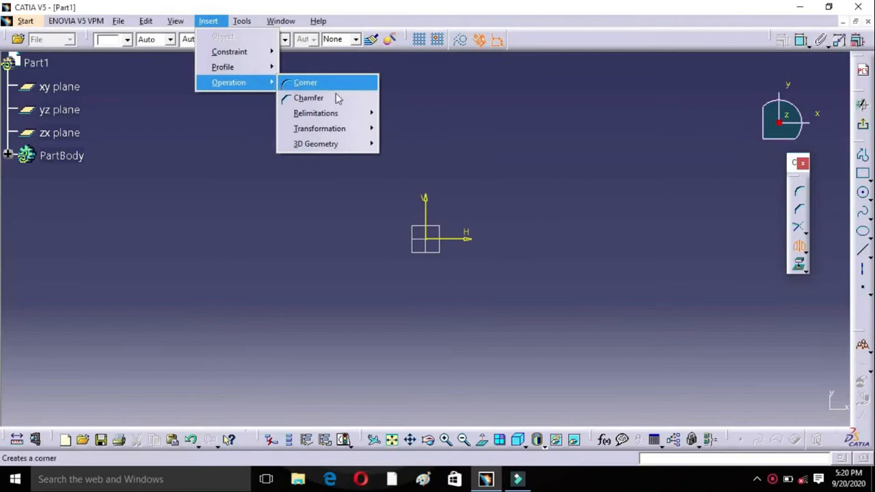
{"action": "mouse_move", "coordinate": [356, 145]}
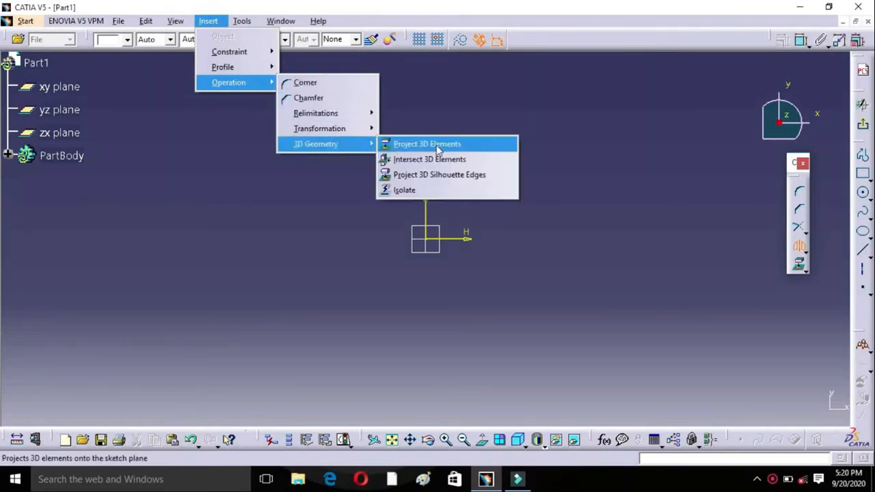
{"action": "left_click", "coordinate": [557, 130]}
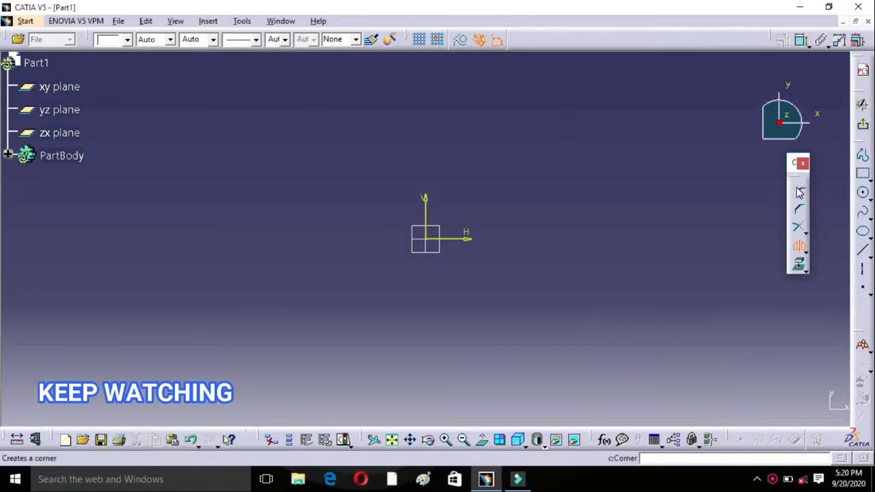
Step: Draw a two-point rectangle above the H axis, clear of the origin on the positive H side
{"action": "mouse_move", "coordinate": [594, 208]}
{"action": "middle_mouse_down"}
{"action": "mouse_move", "coordinate": [512, 299]}
{"action": "mouse_move", "coordinate": [297, 298]}
{"action": "middle_mouse_up"}
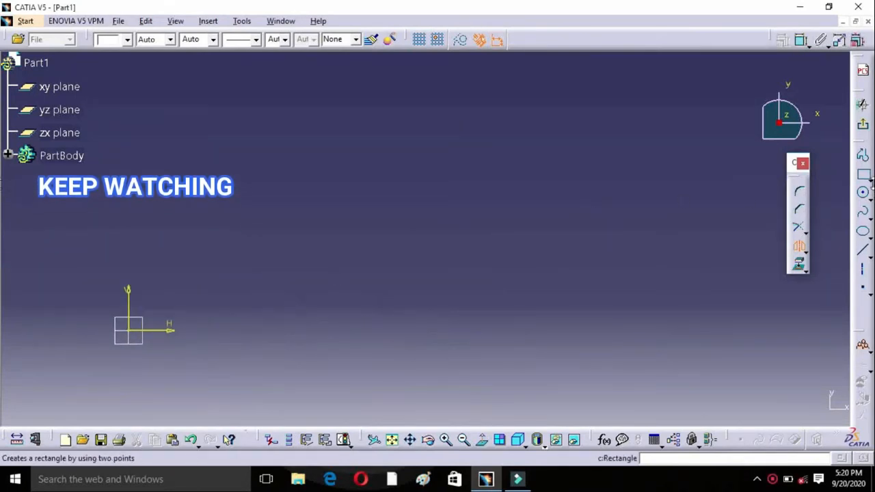
{"action": "left_click", "coordinate": [869, 179]}
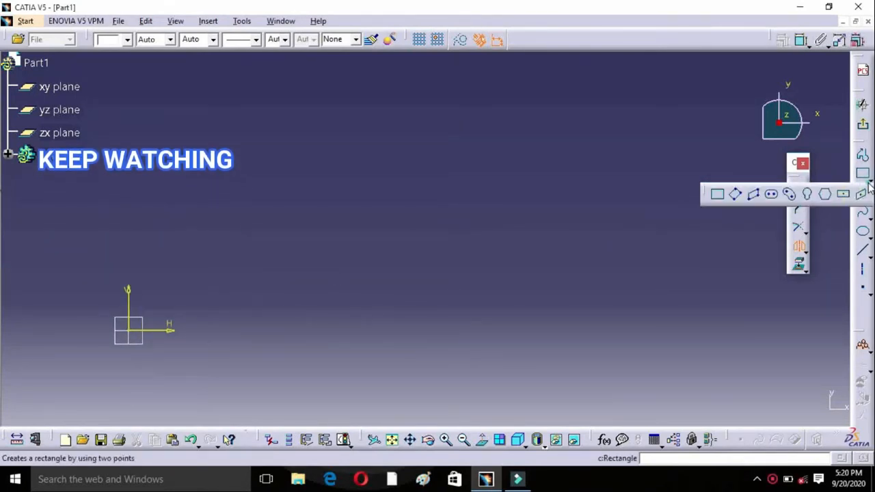
{"action": "left_click", "coordinate": [713, 196]}
{"action": "left_click", "coordinate": [385, 166]}
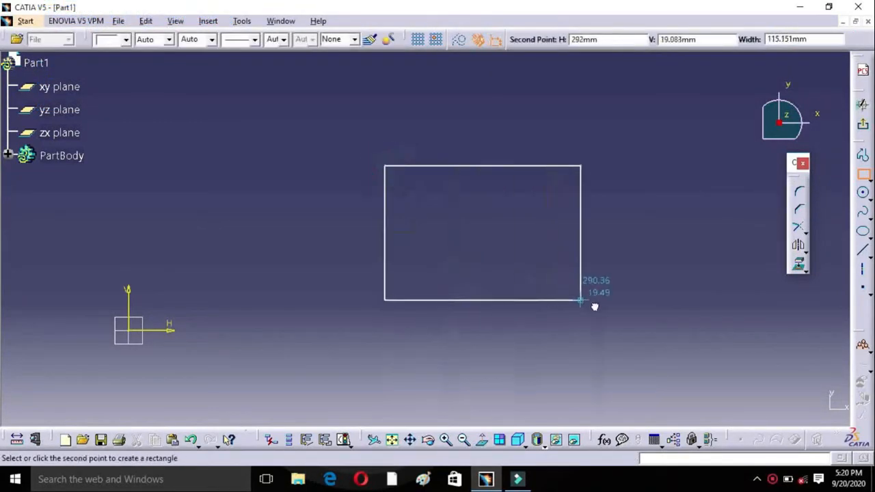
{"action": "left_click", "coordinate": [613, 317]}
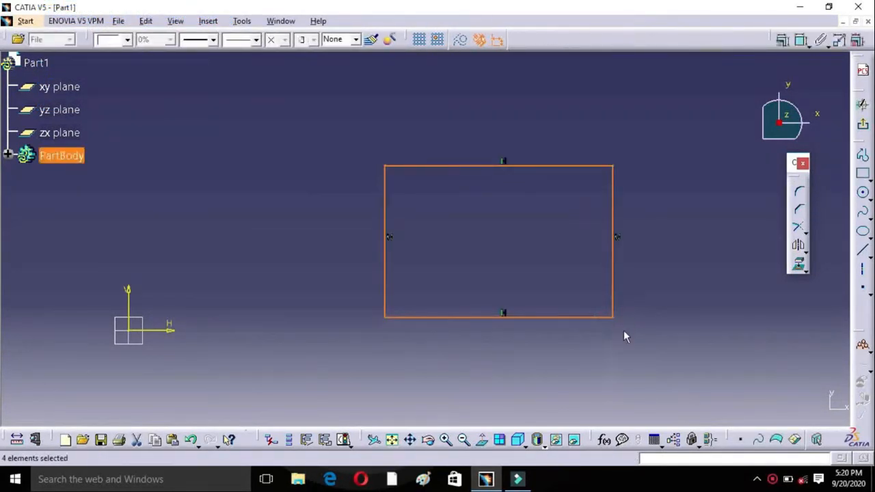
{"action": "left_click", "coordinate": [626, 324]}
{"action": "middle_click_drag", "start_coordinate": [632, 203], "coordinate": [584, 231]}
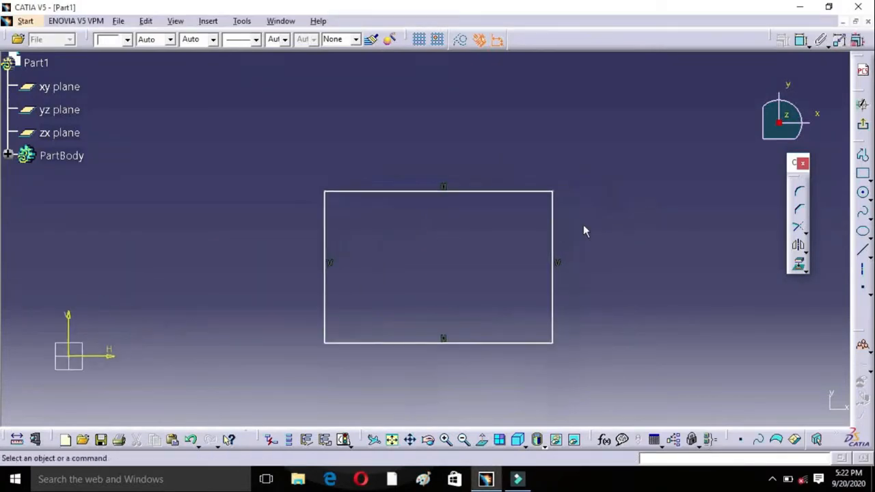
Step: Round the rectangle's upper-left corner with the Corner operation, using a 20 mm radius and trimming both edges
{"action": "left_click", "coordinate": [802, 194]}
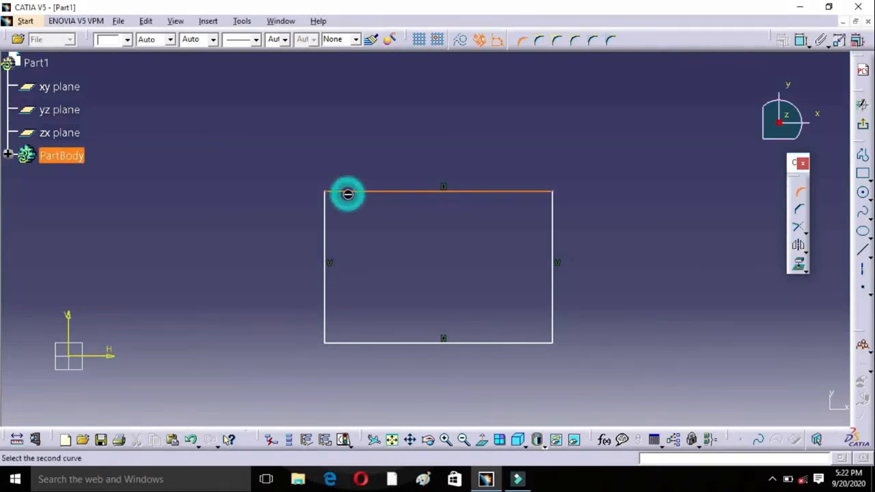
{"action": "left_click", "coordinate": [327, 225]}
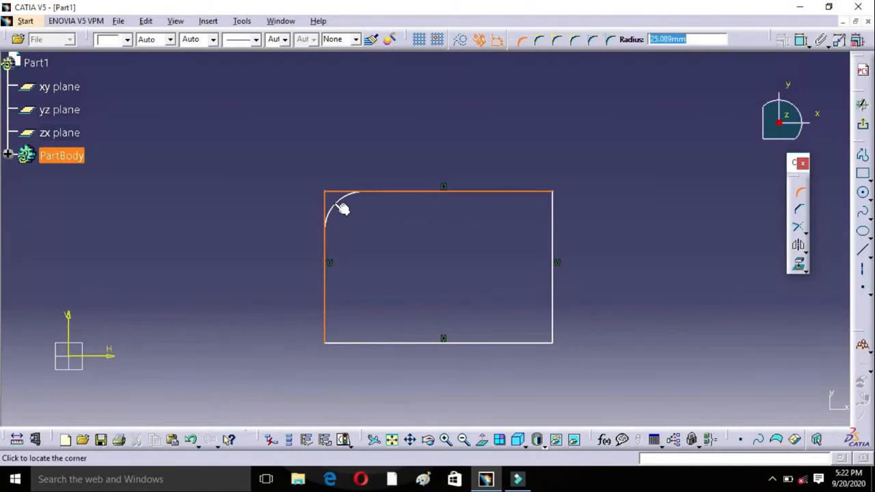
{"action": "type", "text": "20"}
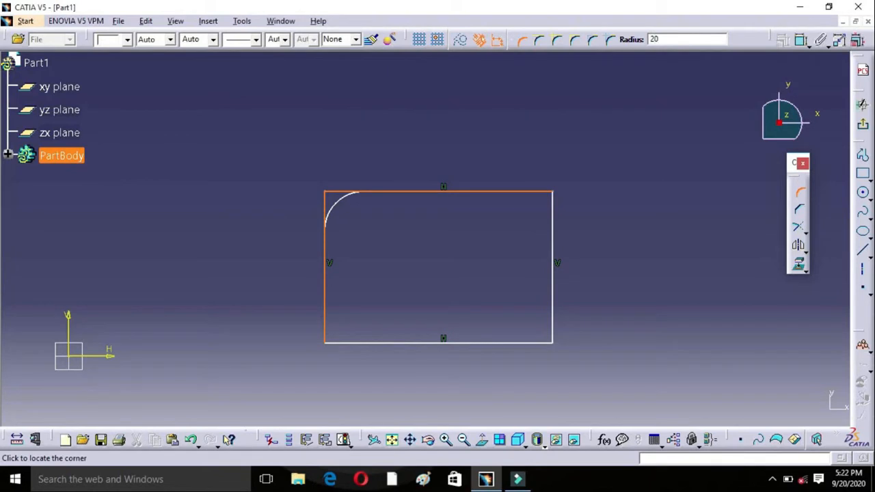
{"action": "key", "text": "Return"}
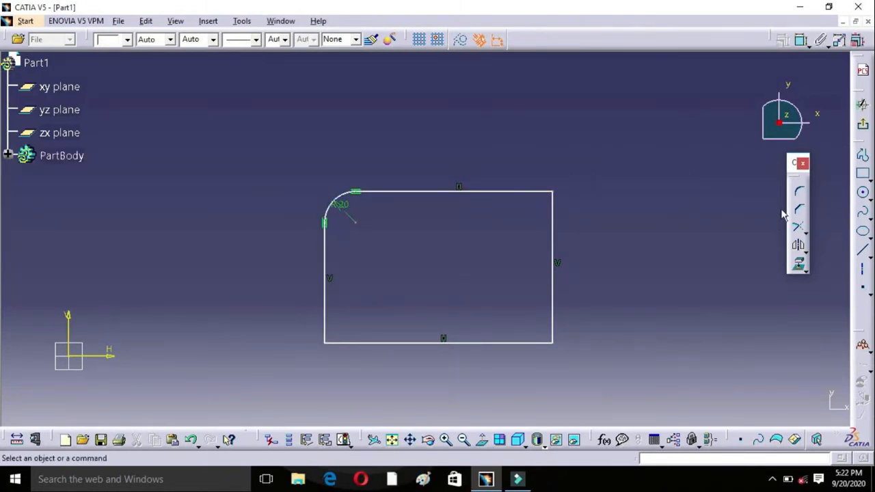
Step: Start another Corner operation on the rectangle
{"action": "left_click", "coordinate": [800, 191]}
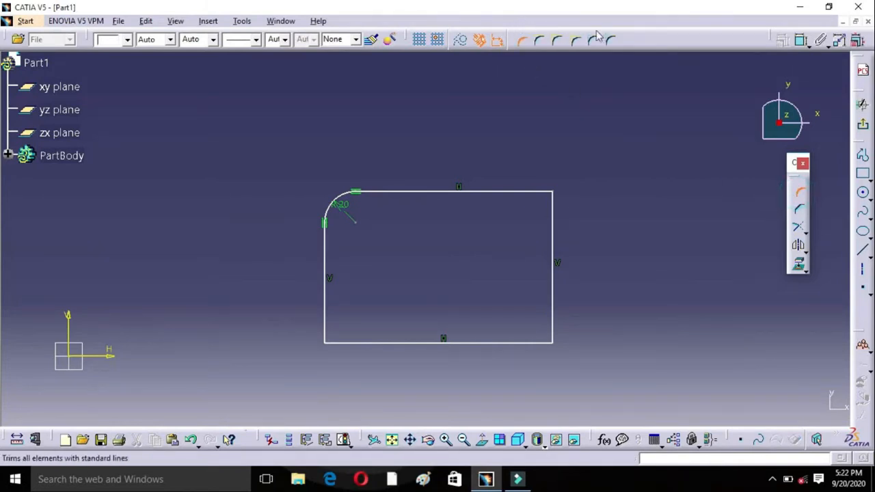
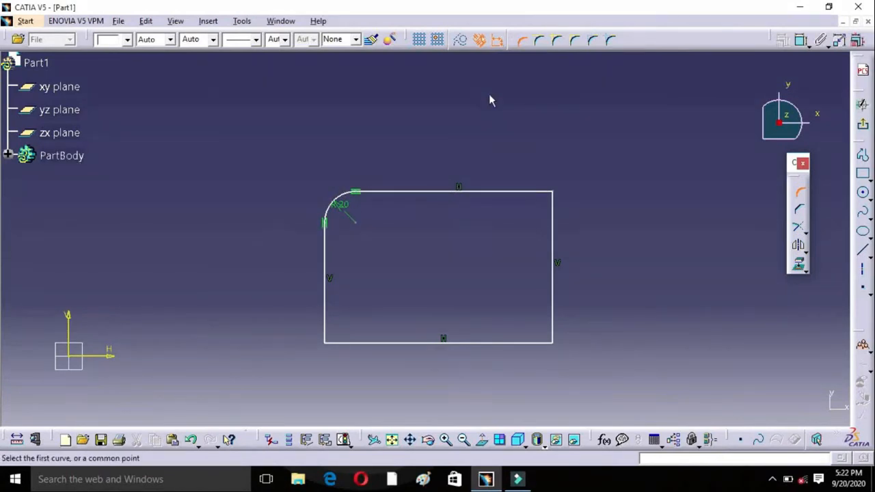
Step: Round the rectangle's upper-right corner with a 20 mm radius, trimming only the first element, the top edge
{"action": "left_click", "coordinate": [535, 43]}
{"action": "left_click", "coordinate": [531, 192]}
{"action": "left_click", "coordinate": [554, 216]}
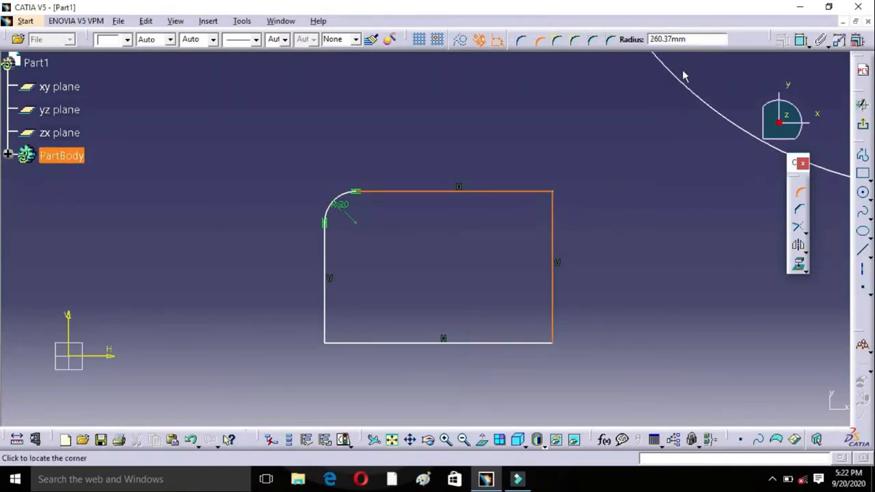
{"action": "left_click_drag", "start_coordinate": [693, 39], "coordinate": [656, 39]}
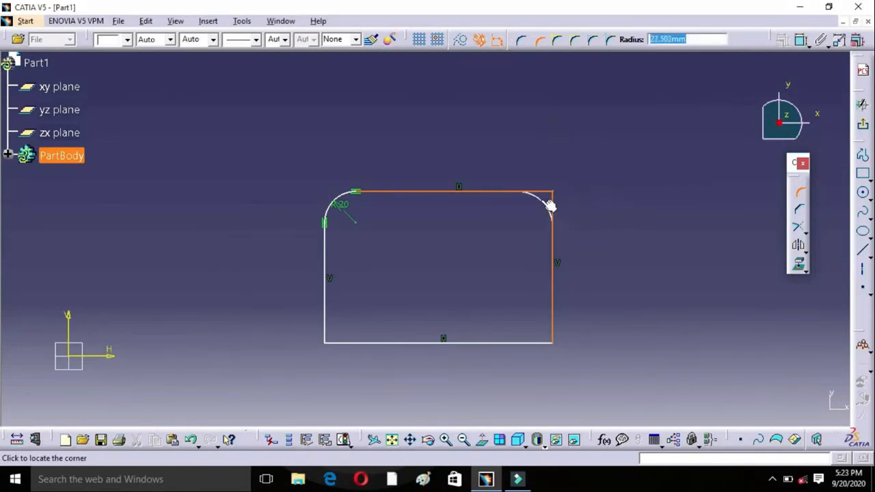
{"action": "type", "text": "20"}
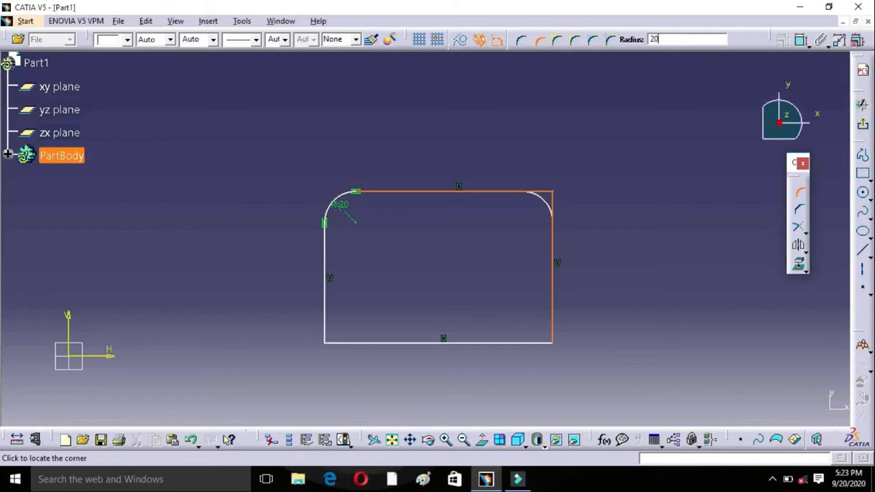
{"action": "key", "text": "Return"}
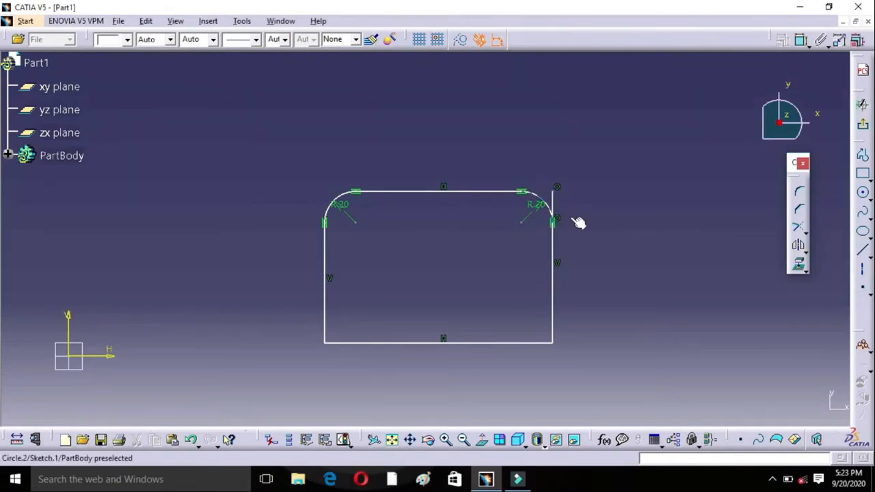
Step: Round the rectangle's lower-right corner with the Corner operation set to No Trim, using a radius of about 19.9 mm
{"action": "left_click", "coordinate": [798, 192]}
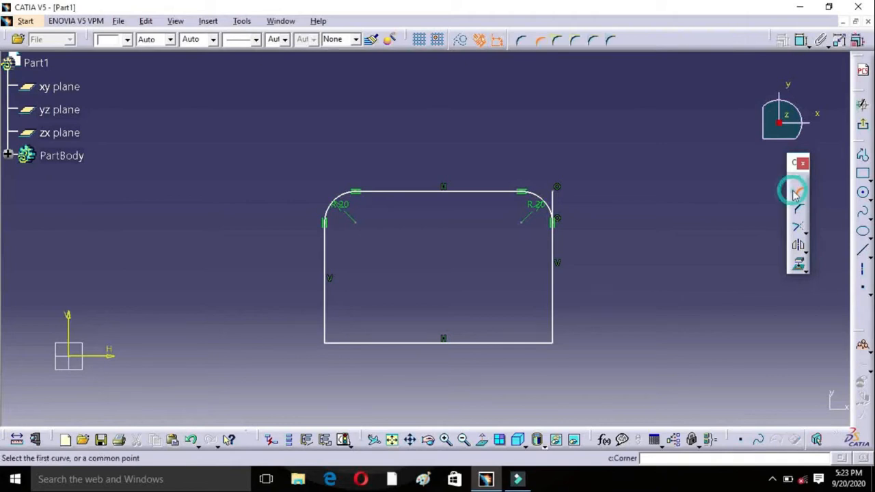
{"action": "left_click", "coordinate": [557, 41]}
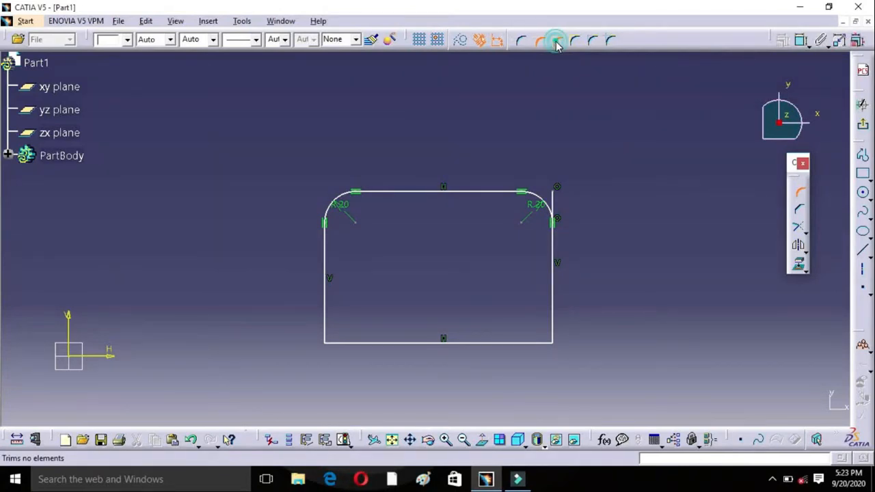
{"action": "left_click", "coordinate": [543, 344]}
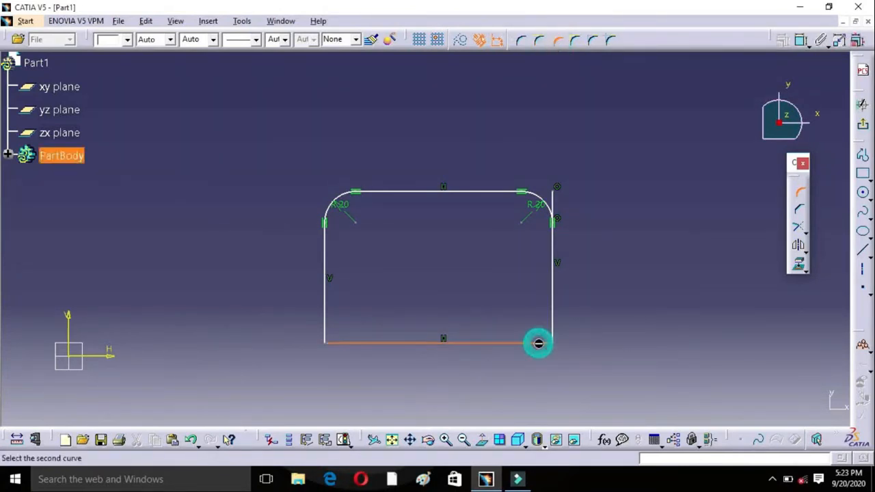
{"action": "left_click", "coordinate": [554, 327]}
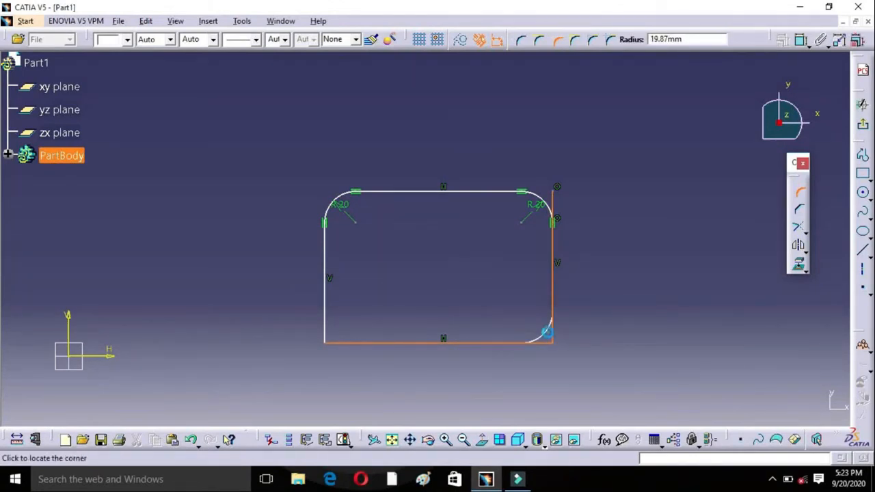
{"action": "left_click", "coordinate": [547, 332]}
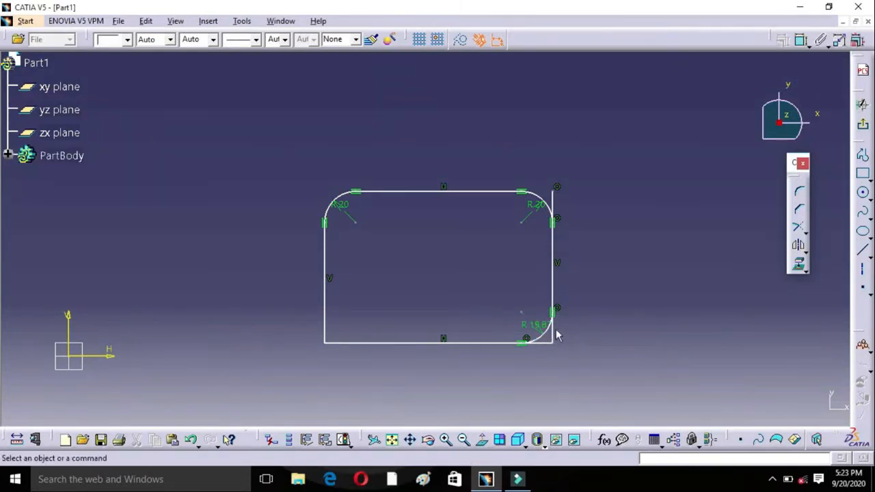
Step: Round the rectangle's lower-left corner with the Corner operation set to Standard Lines Trim, using a radius of about 23.4 mm
{"action": "left_click", "coordinate": [799, 192]}
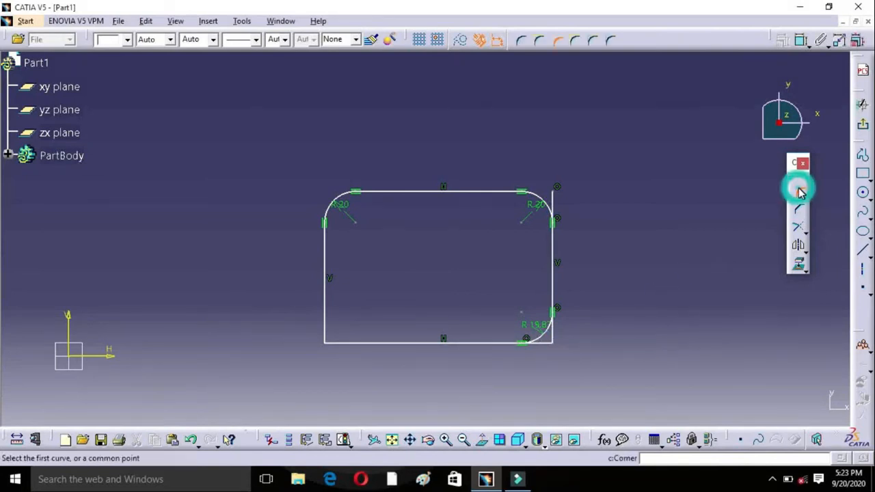
{"action": "left_click", "coordinate": [578, 42]}
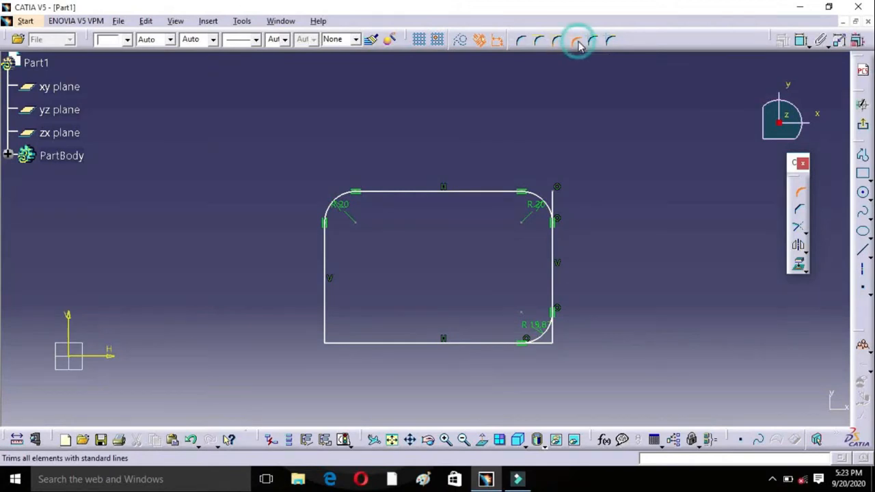
{"action": "left_click", "coordinate": [324, 321]}
{"action": "left_click", "coordinate": [340, 343]}
{"action": "left_click", "coordinate": [344, 337]}
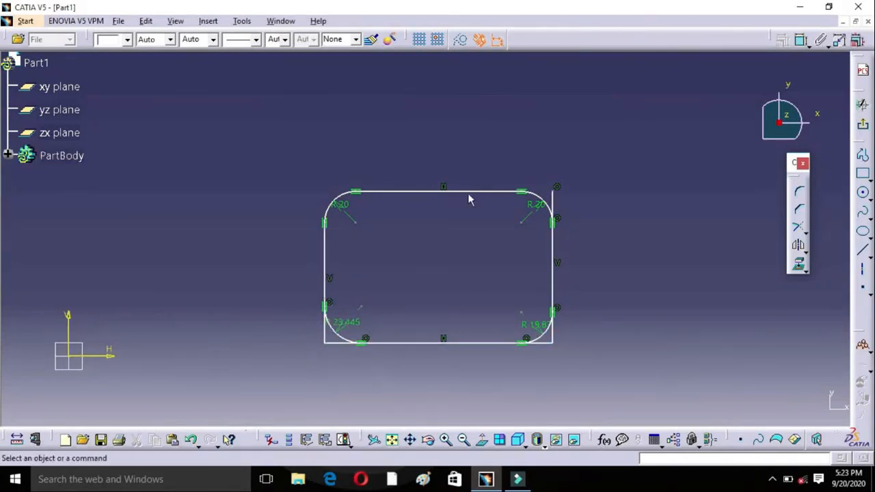
Step: Draw a second two-point rectangle about 130 mm wide in the empty space to the right of the rounded rectangle
{"action": "left_click", "coordinate": [518, 122]}
{"action": "middle_click_drag", "start_coordinate": [634, 217], "coordinate": [385, 248]}
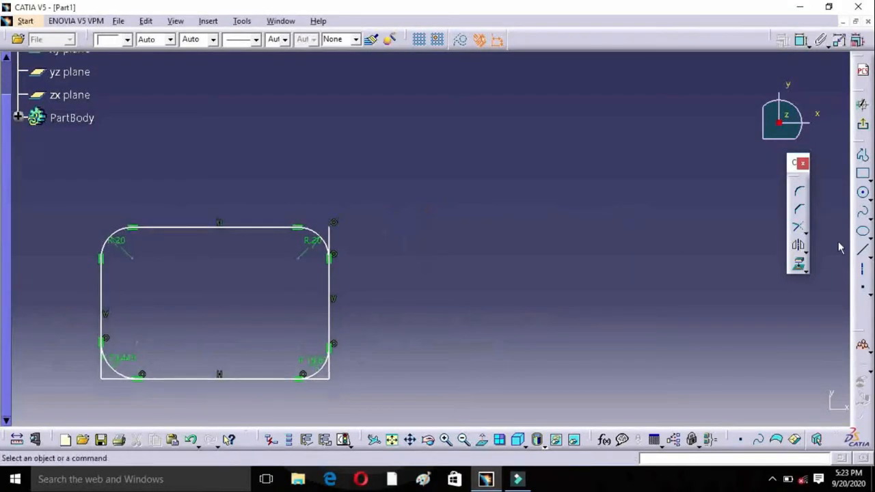
{"action": "left_click", "coordinate": [862, 173]}
{"action": "left_click", "coordinate": [459, 195]}
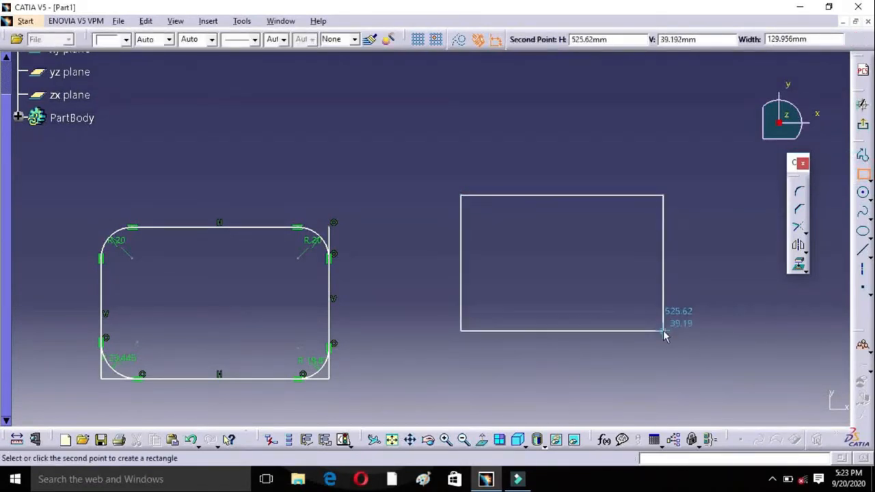
{"action": "left_click", "coordinate": [663, 333]}
Step: Round the second rectangle's upper-left corner with the Construction Lines Trim option, using a radius of about 22.9 mm
{"action": "left_click", "coordinate": [802, 197]}
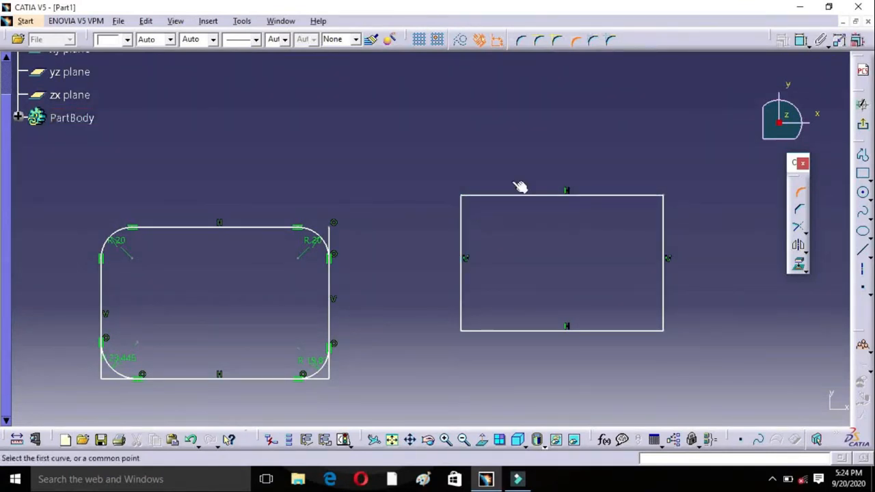
{"action": "left_click", "coordinate": [592, 41]}
{"action": "left_click", "coordinate": [485, 196]}
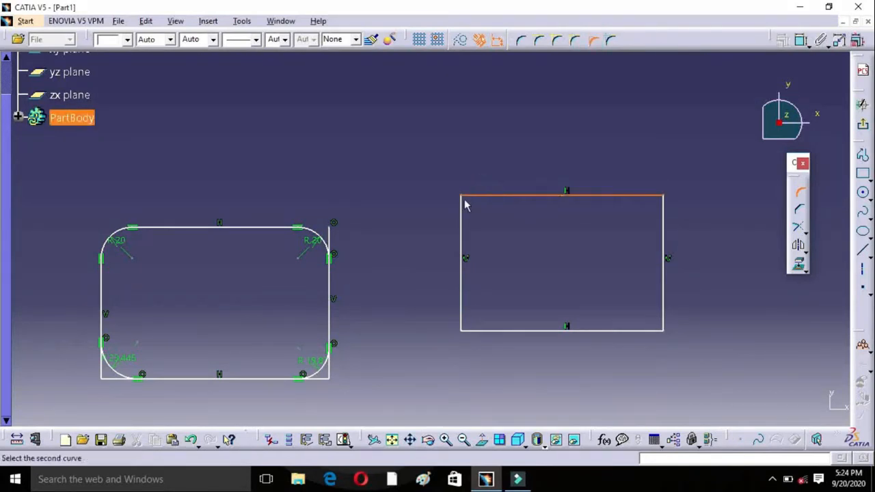
{"action": "left_click", "coordinate": [461, 218]}
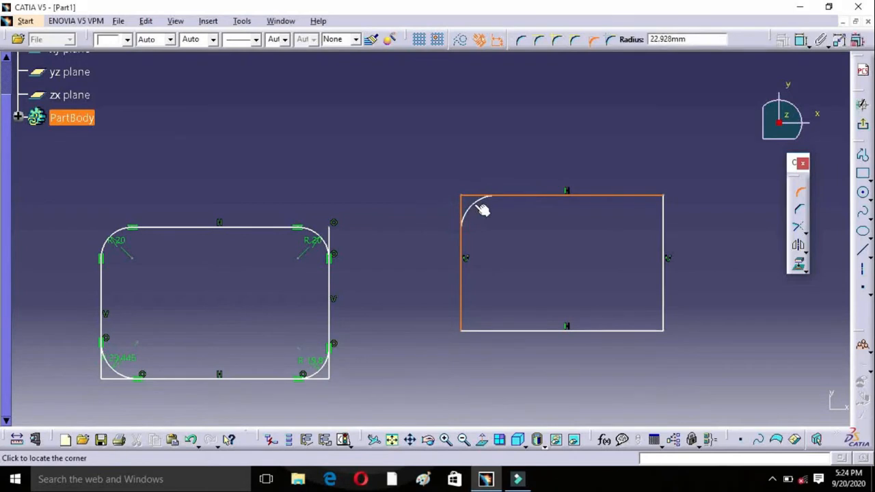
{"action": "left_click", "coordinate": [481, 206]}
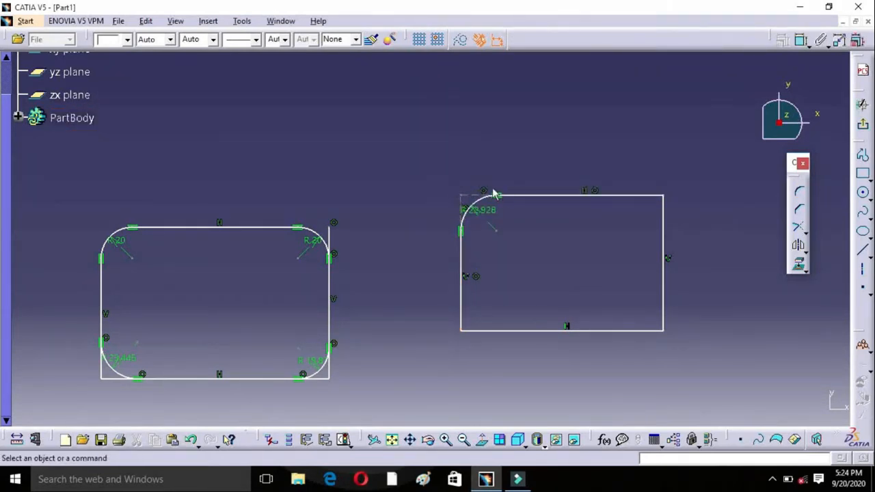
Step: Round the second rectangle's upper-right corner with the Construction Lines No Trim option, using a radius of about 32.2 mm
{"action": "left_click", "coordinate": [800, 192]}
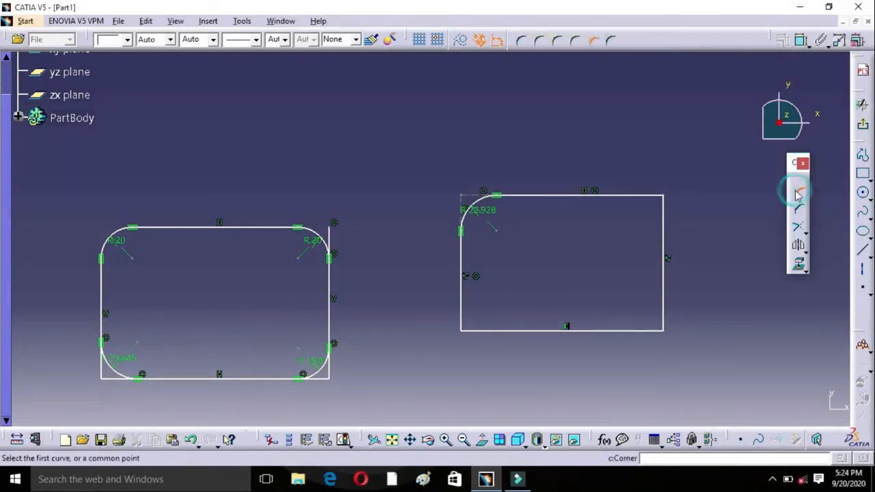
{"action": "left_click", "coordinate": [612, 43]}
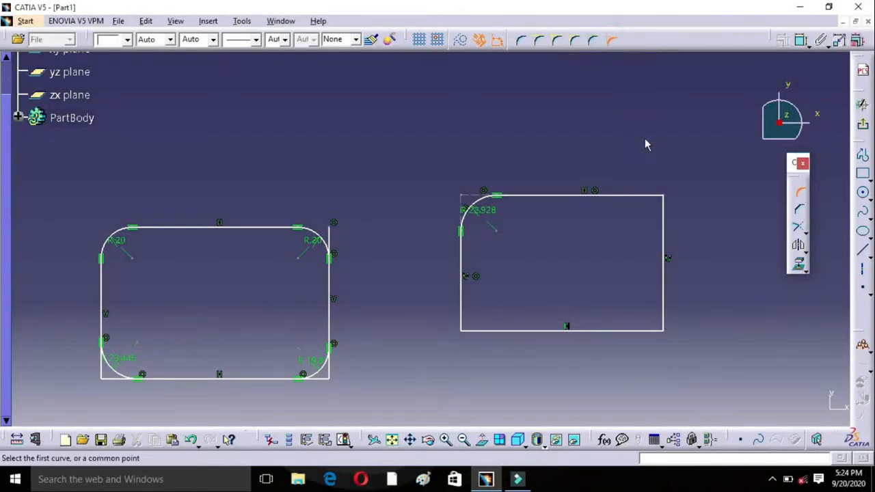
{"action": "left_click", "coordinate": [646, 195]}
{"action": "left_click", "coordinate": [664, 220]}
{"action": "left_click", "coordinate": [661, 219]}
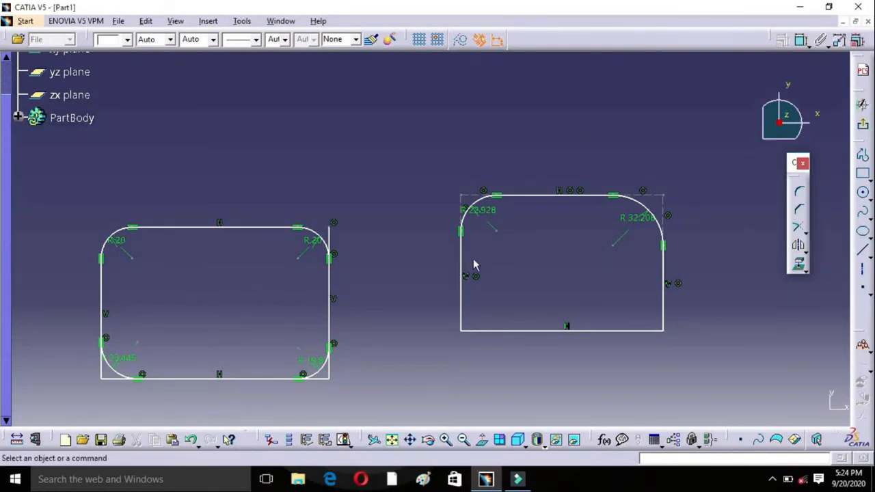
Step: Delete both rounded rectangles and draw a new, larger two-point rectangle in the middle of the sketch area
{"action": "mouse_move", "coordinate": [31, 160]}
{"action": "left_mouse_down"}
{"action": "mouse_move", "coordinate": [430, 376]}
{"action": "mouse_move", "coordinate": [659, 377]}
{"action": "mouse_move", "coordinate": [743, 415]}
{"action": "left_mouse_up"}
{"action": "key", "text": "Delete"}
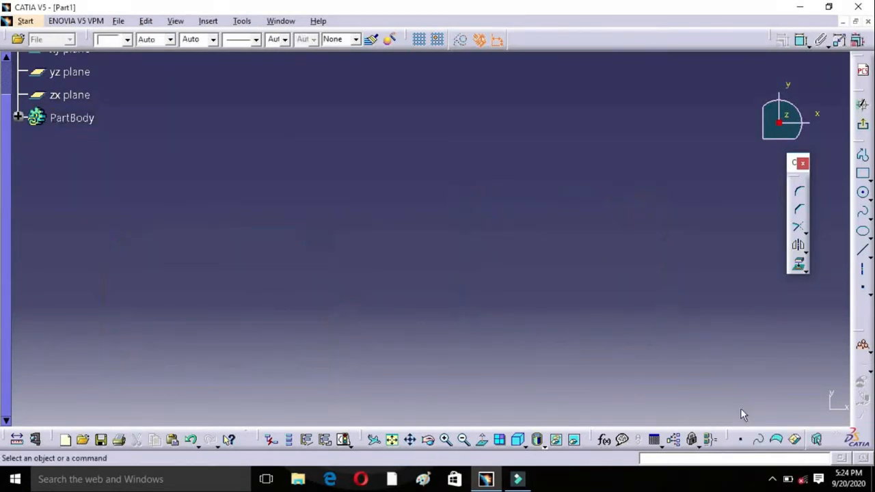
{"action": "left_click", "coordinate": [867, 179]}
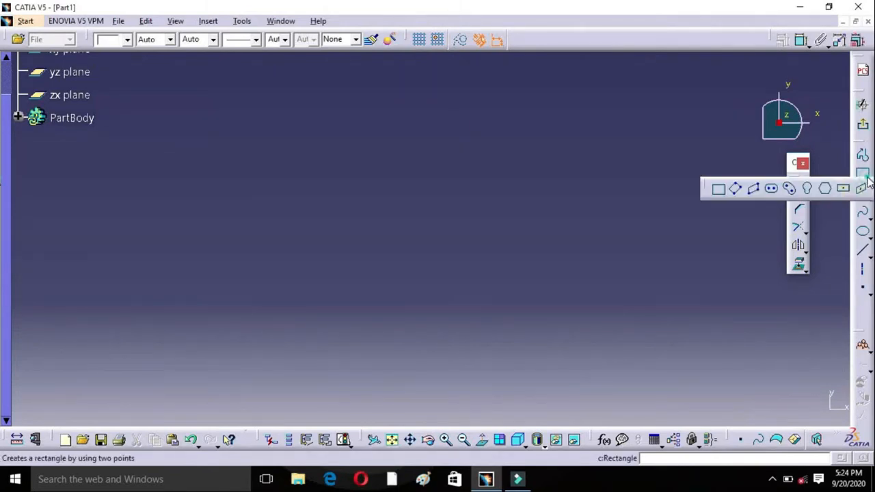
{"action": "left_click", "coordinate": [718, 189]}
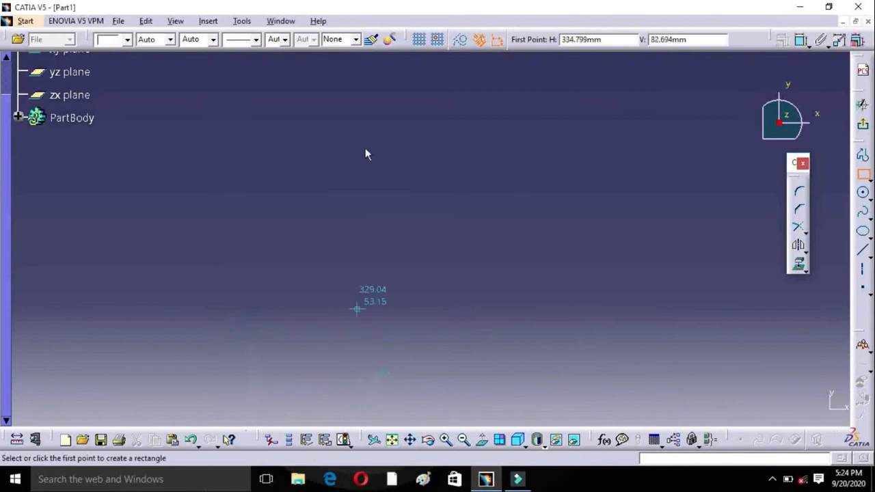
{"action": "left_click", "coordinate": [290, 161]}
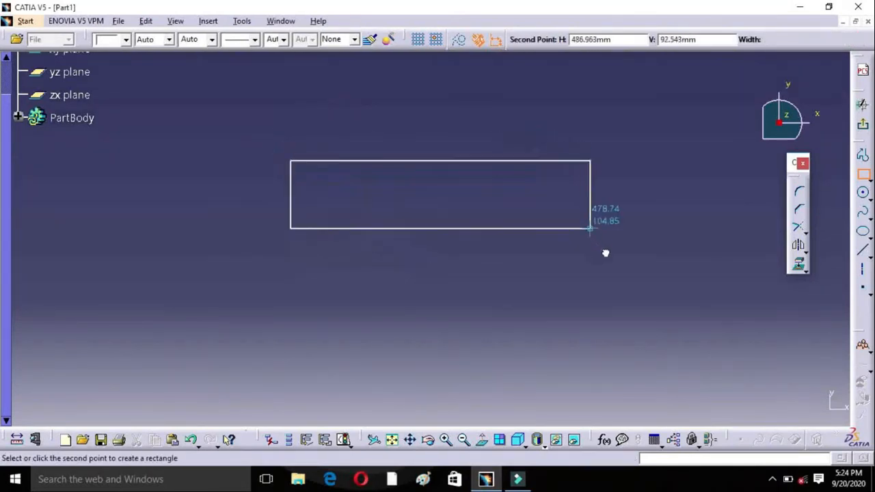
{"action": "left_click", "coordinate": [590, 313]}
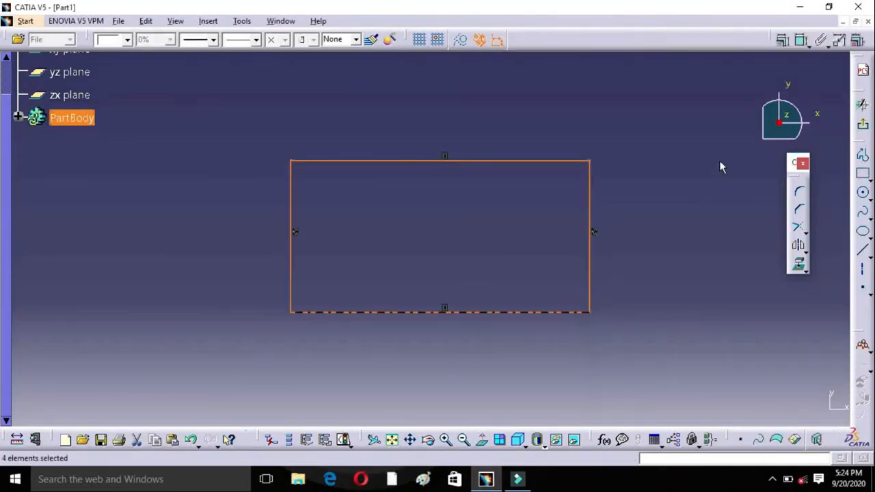
Step: Chamfer the new rectangle's upper-left corner at a 35° angle, with a chamfer length of about 31.2 mm
{"action": "left_click", "coordinate": [801, 212]}
{"action": "left_click", "coordinate": [342, 162]}
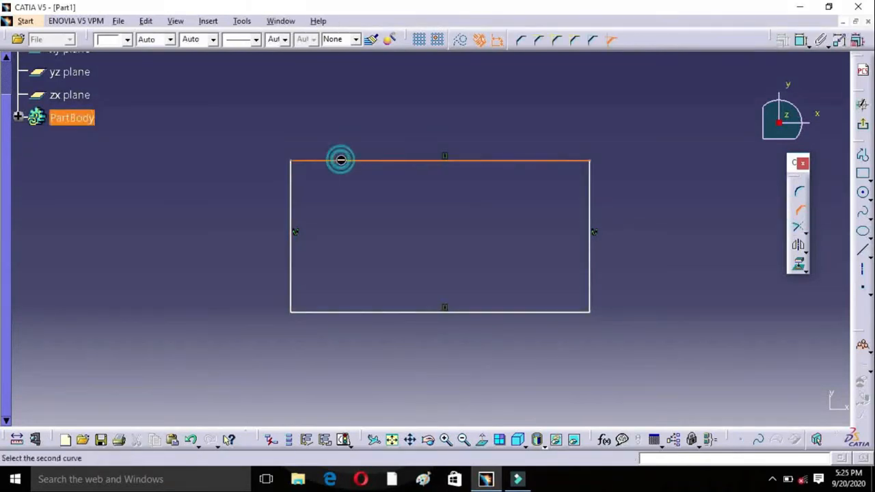
{"action": "left_click", "coordinate": [293, 194]}
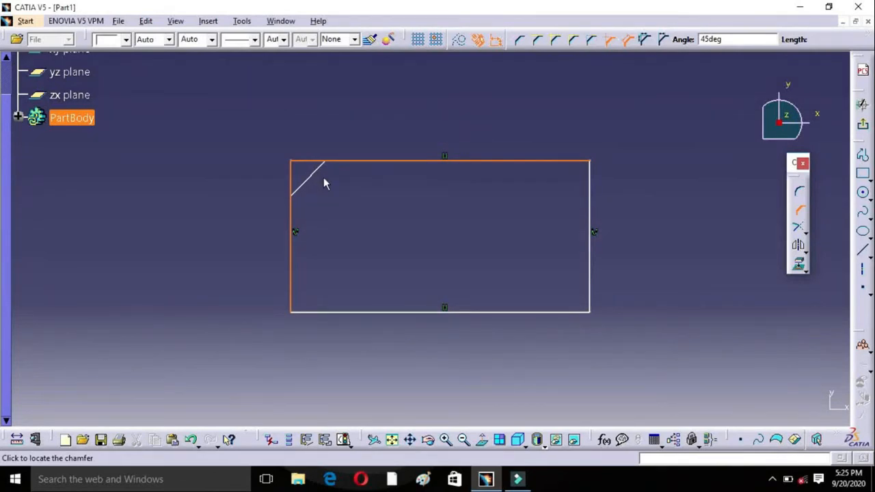
{"action": "left_click", "coordinate": [727, 39]}
{"action": "type", "text": "35"}
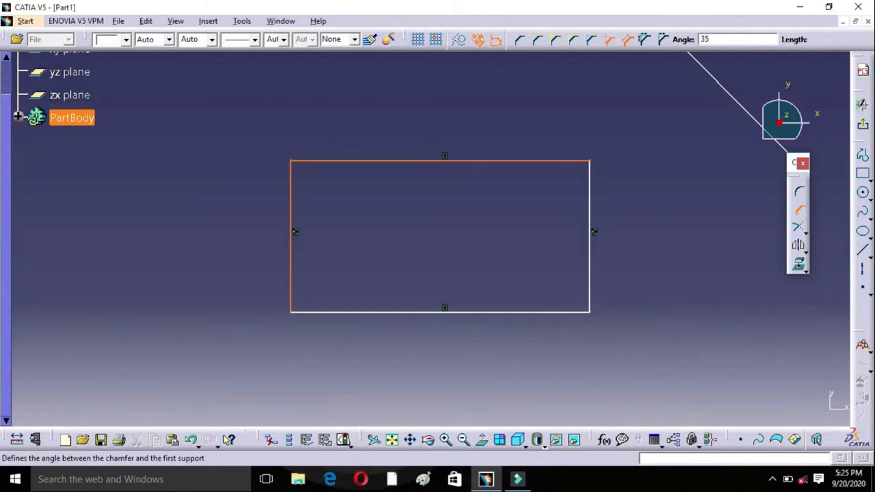
{"action": "left_click", "coordinate": [315, 179]}
{"action": "left_click", "coordinate": [400, 205]}
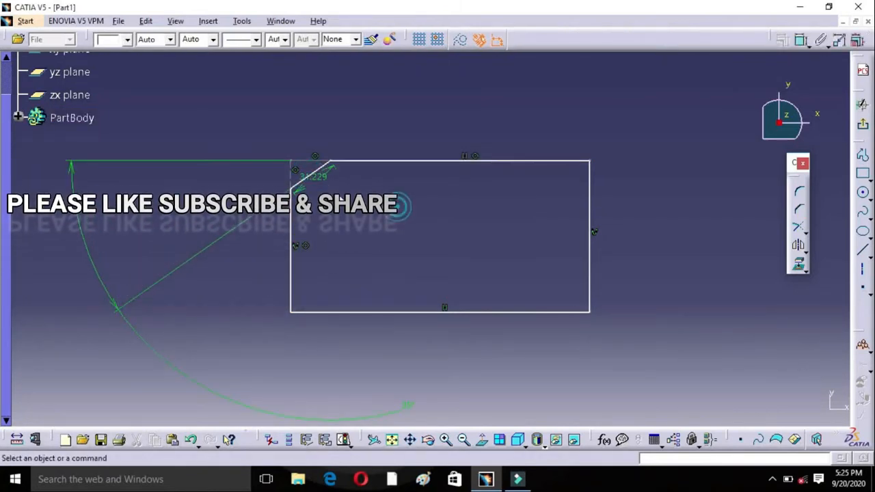
Step: Set the length constraint of the upper-left chamfer to 35 mm
{"action": "left_click", "coordinate": [316, 173]}
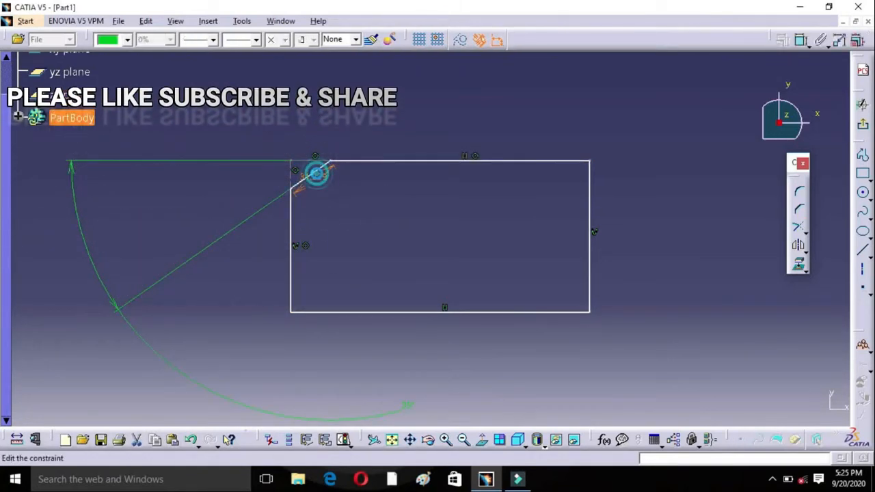
{"action": "double_click", "coordinate": [317, 173]}
{"action": "left_click", "coordinate": [692, 357]}
{"action": "left_click_drag", "start_coordinate": [692, 356], "coordinate": [637, 357]}
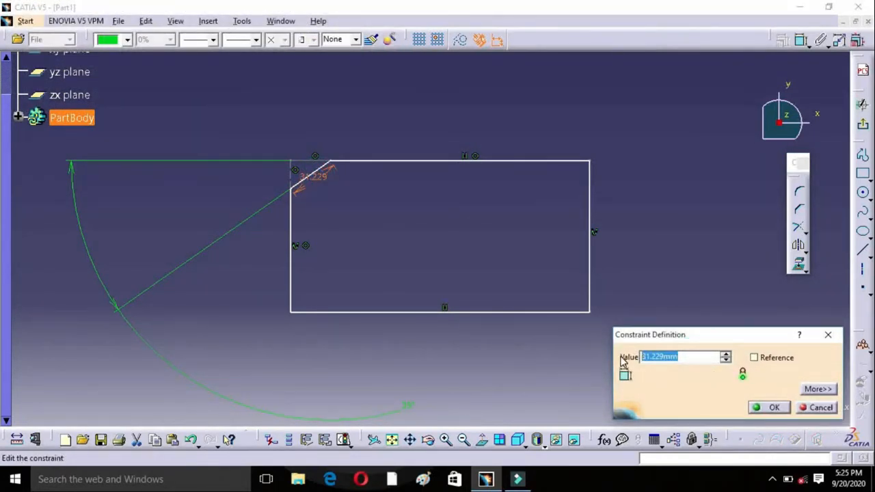
{"action": "type", "text": "35"}
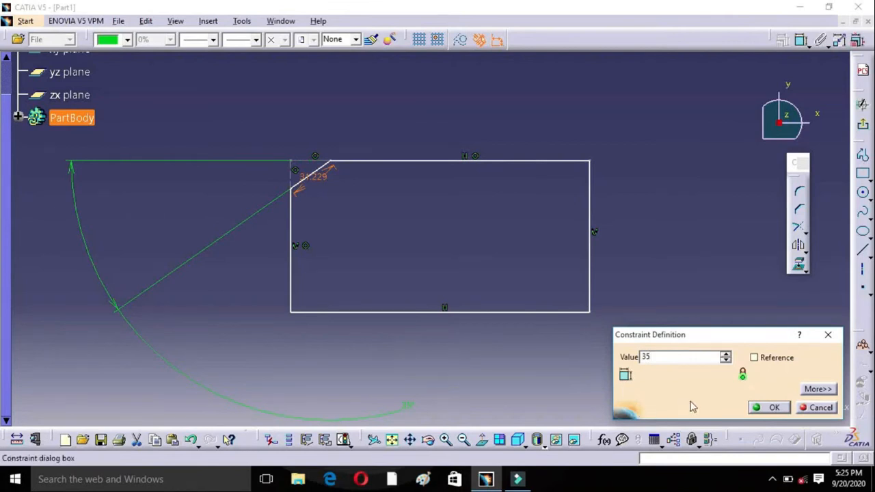
{"action": "left_click", "coordinate": [774, 408]}
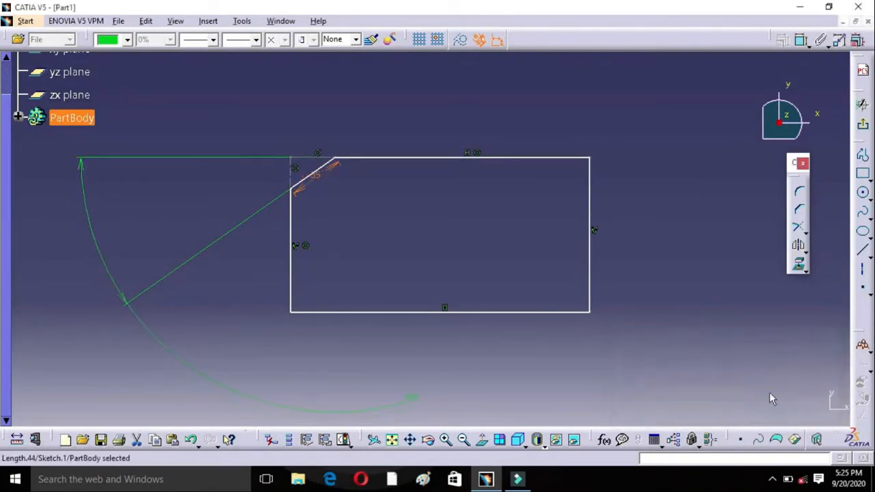
Step: Chamfer the rectangle's upper-right corner at 45° with the Construction Lines No Trim option, using a length of about 28.6 mm
{"action": "left_click", "coordinate": [800, 209]}
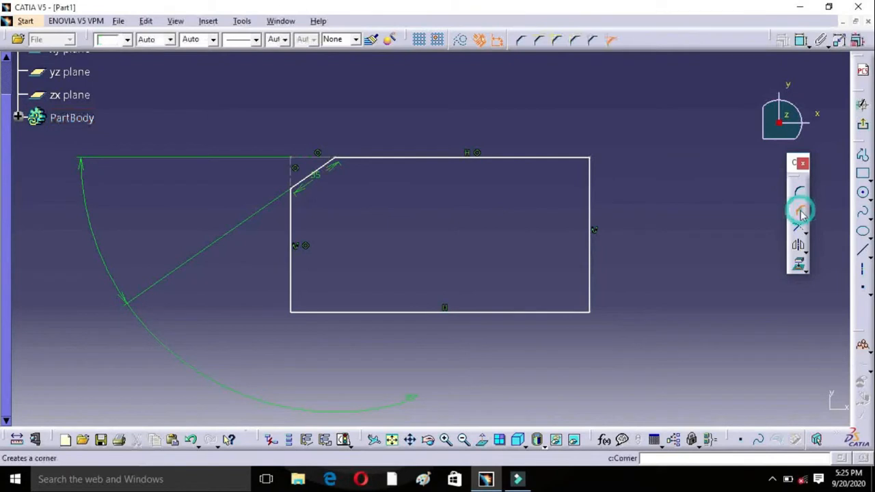
{"action": "left_click", "coordinate": [538, 42]}
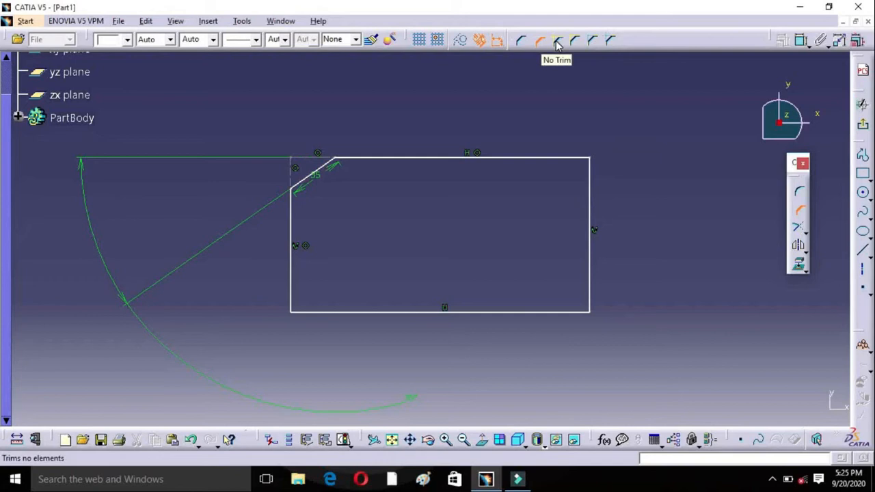
{"action": "left_click", "coordinate": [610, 41]}
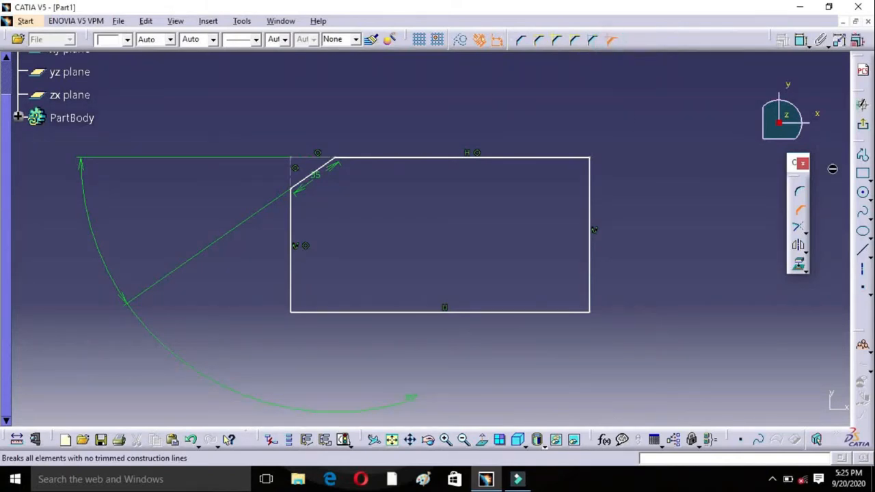
{"action": "left_click", "coordinate": [565, 158]}
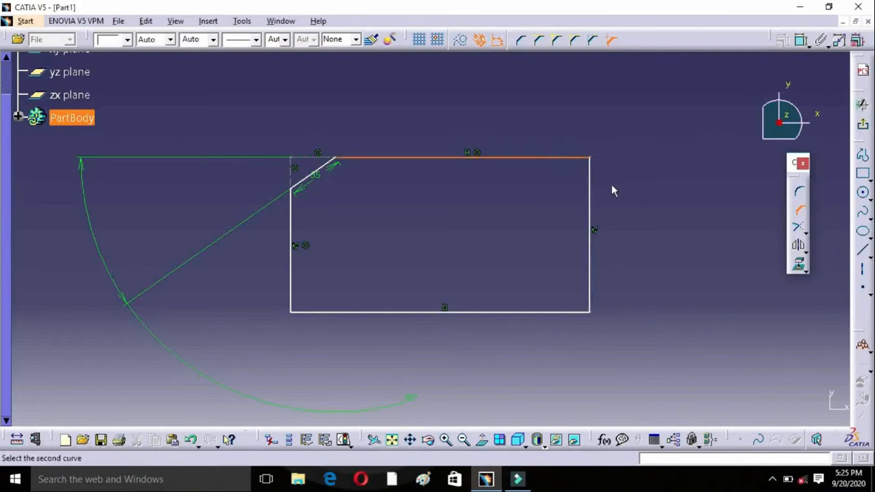
{"action": "left_click", "coordinate": [590, 183]}
{"action": "left_click", "coordinate": [574, 172]}
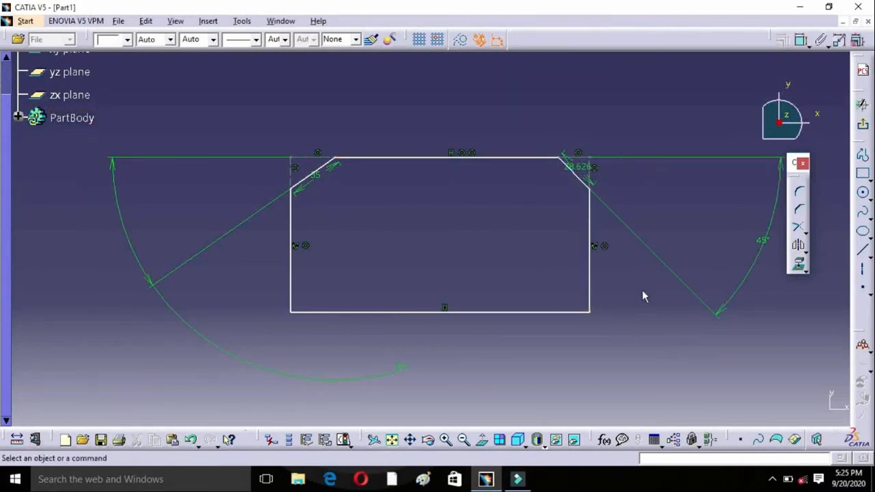
Step: Float the Relimitations tools beside the sketch and delete the chamfered rectangle with all its construction lines and constraints
{"action": "left_click", "coordinate": [805, 231]}
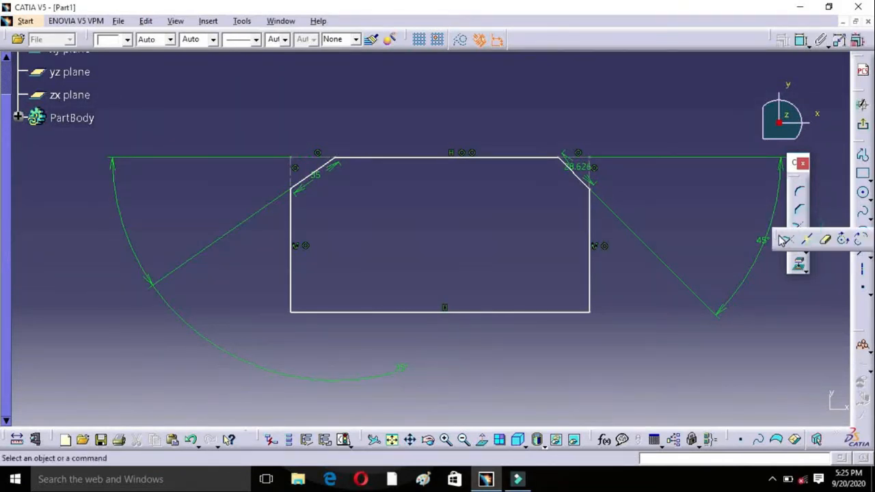
{"action": "left_click_drag", "start_coordinate": [777, 239], "coordinate": [739, 335]}
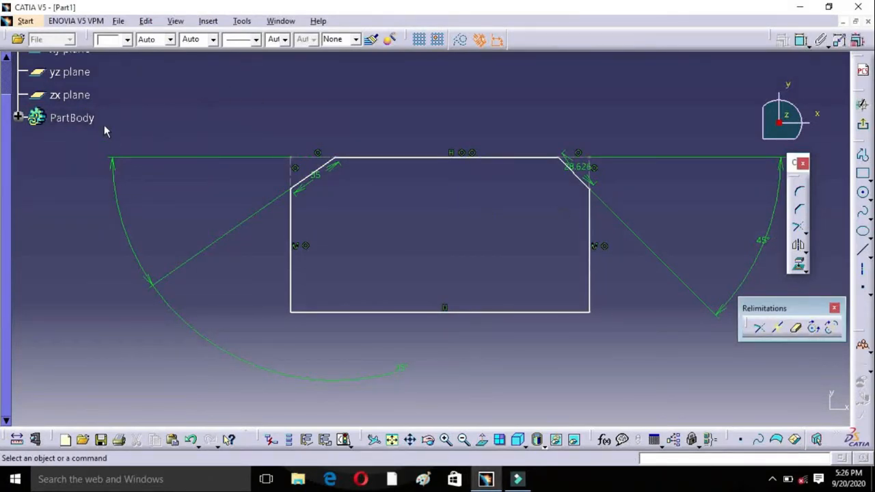
{"action": "mouse_move", "coordinate": [58, 130]}
{"action": "left_mouse_down"}
{"action": "mouse_move", "coordinate": [143, 240]}
{"action": "mouse_move", "coordinate": [553, 382]}
{"action": "mouse_move", "coordinate": [834, 406]}
{"action": "left_mouse_up"}
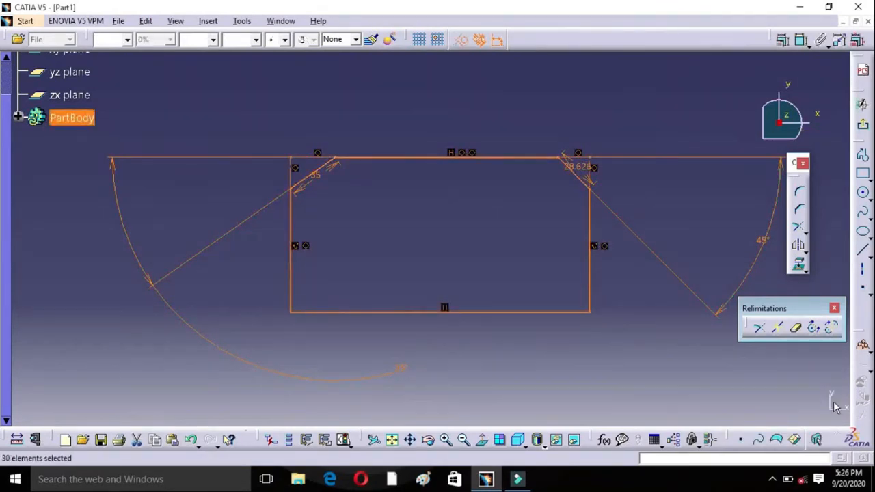
{"action": "key", "text": "Delete"}
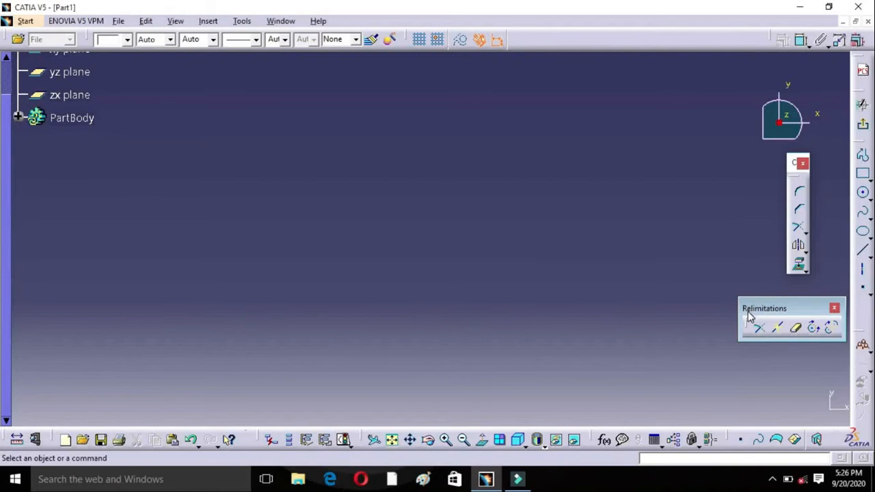
{"action": "left_click", "coordinate": [206, 21]}
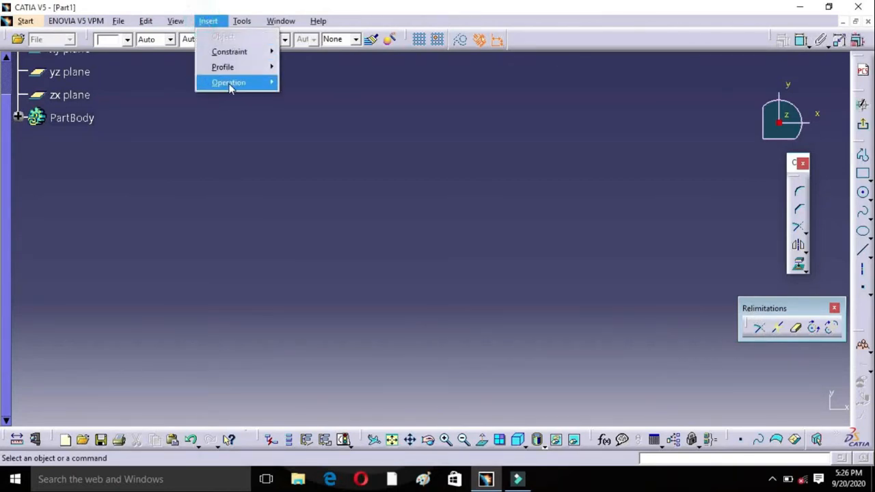
{"action": "mouse_move", "coordinate": [231, 86]}
{"action": "mouse_move", "coordinate": [334, 115]}
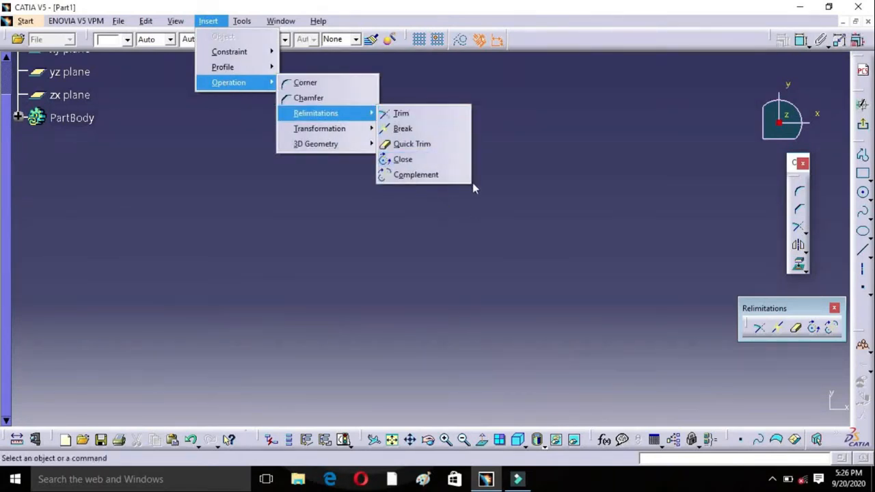
{"action": "left_click", "coordinate": [635, 276]}
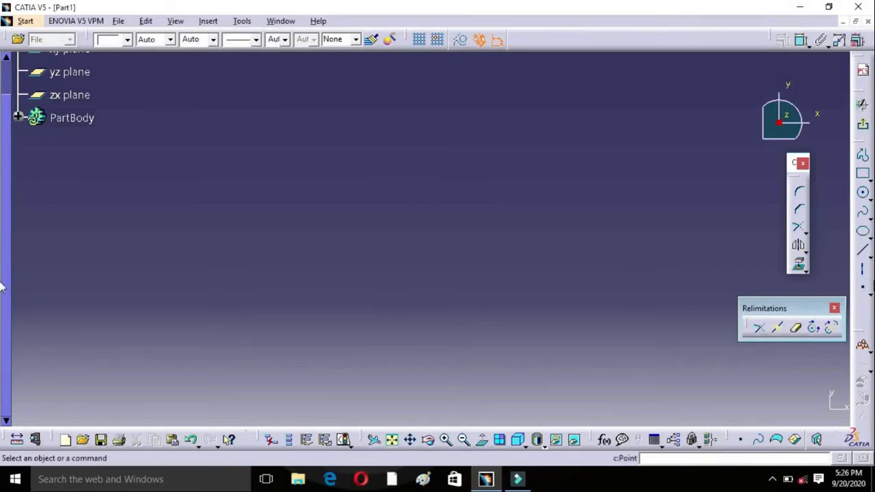
Step: Draw a horizontal line about 118 mm long in the middle of the empty sketch area
{"action": "left_click", "coordinate": [864, 253]}
{"action": "left_click", "coordinate": [308, 223]}
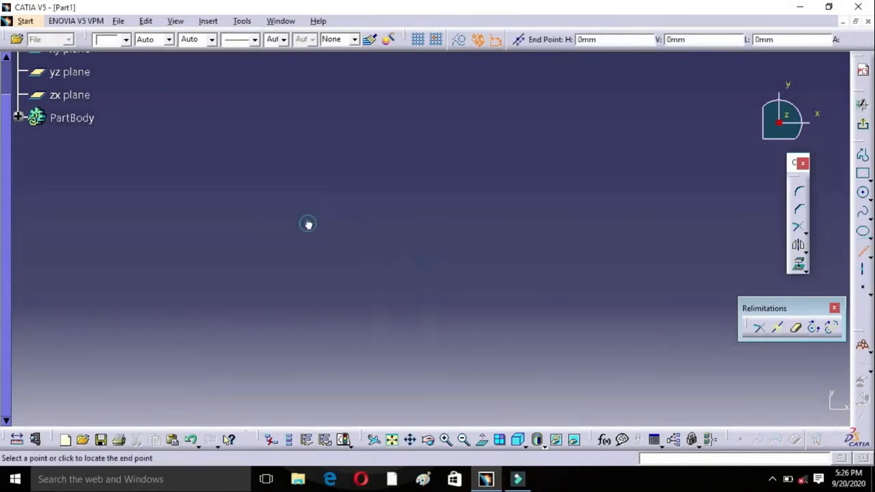
{"action": "left_click", "coordinate": [490, 222]}
{"action": "left_click", "coordinate": [600, 329]}
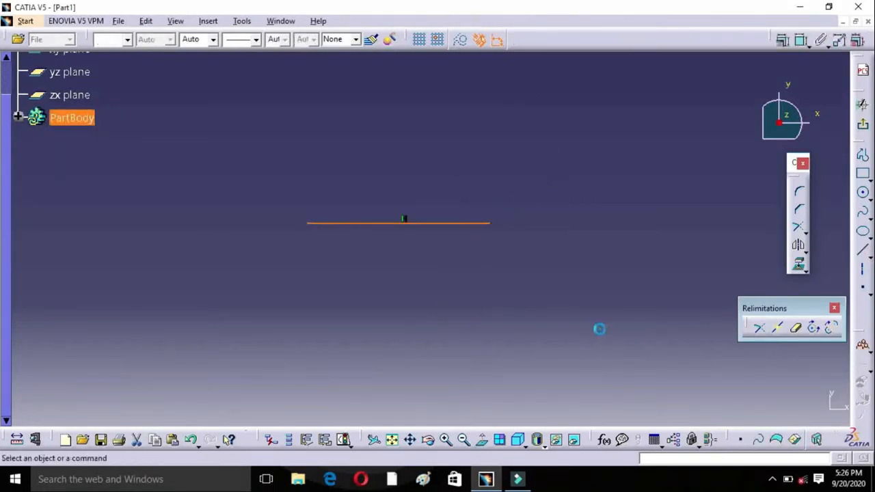
Step: Use Trim on the horizontal line alone to extend its left end further outward
{"action": "left_click", "coordinate": [760, 329]}
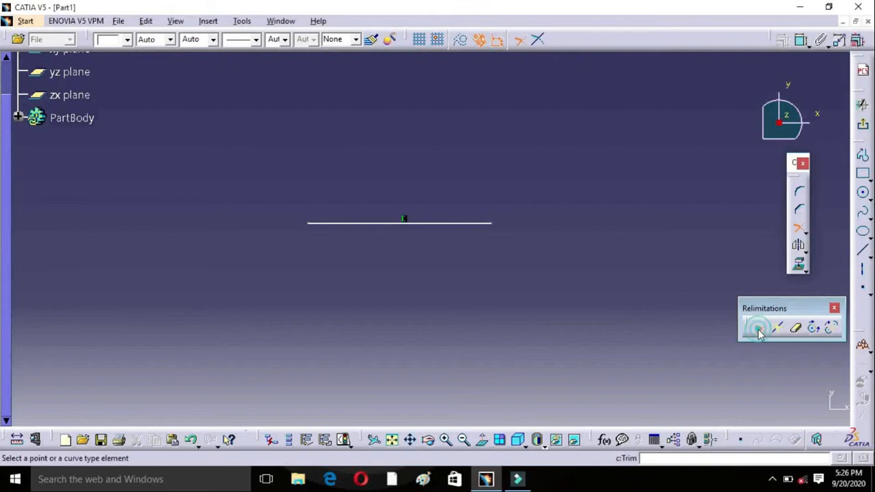
{"action": "left_click", "coordinate": [457, 227]}
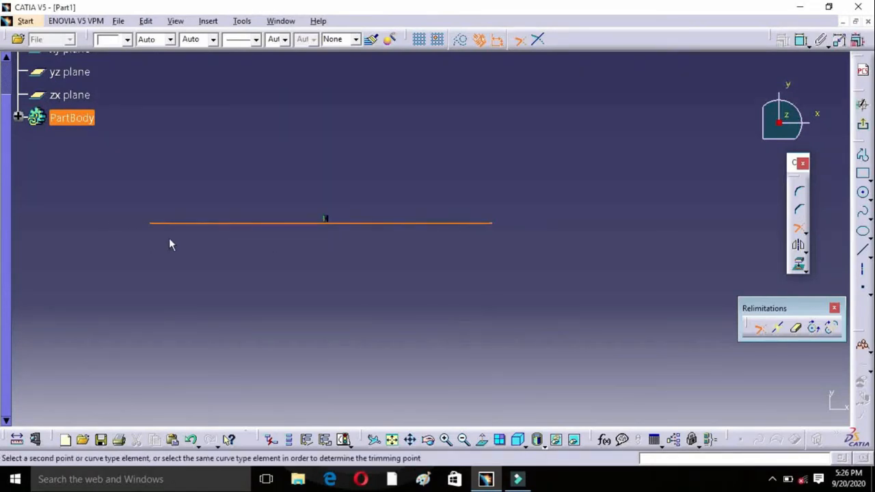
{"action": "left_click", "coordinate": [238, 233]}
Step: Draw a second horizontal line below the first one, offset to its right
{"action": "left_click", "coordinate": [862, 156]}
{"action": "left_click", "coordinate": [862, 249]}
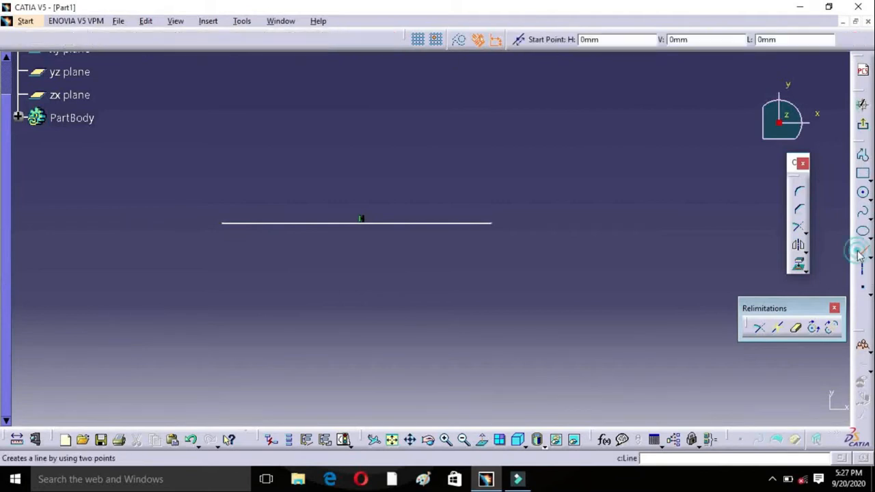
{"action": "left_click", "coordinate": [393, 299]}
{"action": "left_click", "coordinate": [597, 298]}
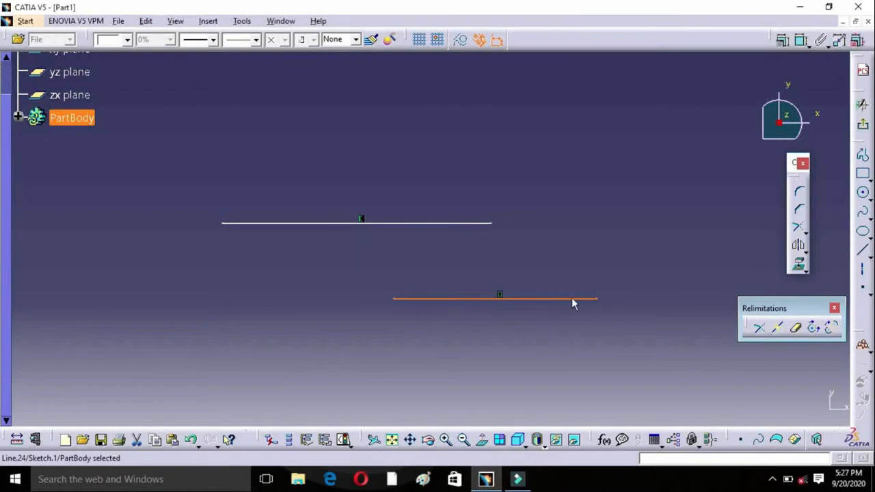
{"action": "left_click", "coordinate": [650, 302]}
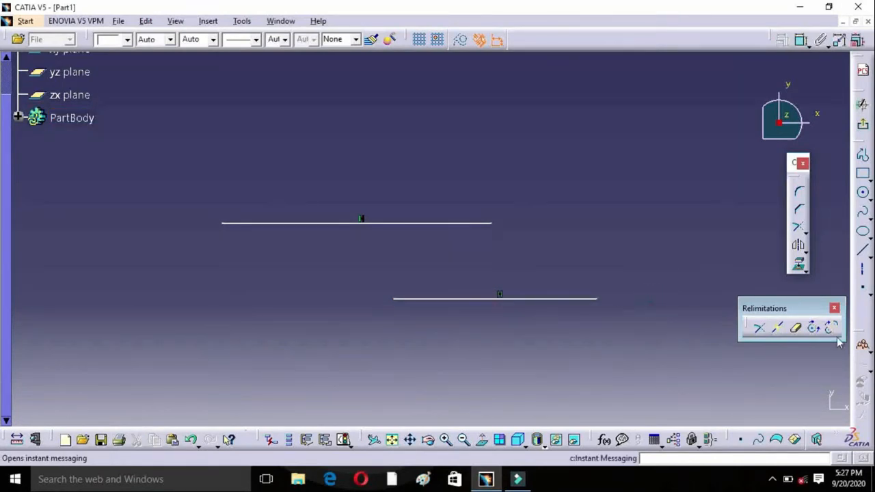
Step: Shorten the lower line with Trim by cutting away the left third of it
{"action": "left_click", "coordinate": [759, 328]}
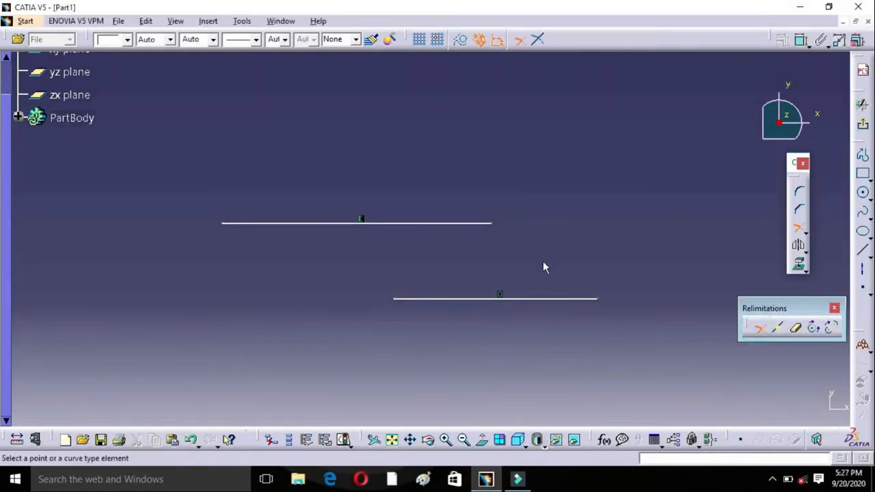
{"action": "left_click", "coordinate": [571, 302]}
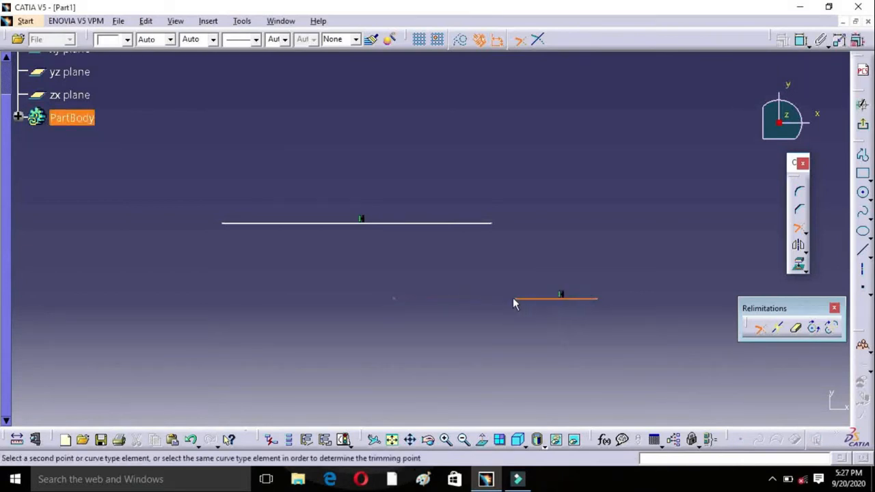
{"action": "left_click", "coordinate": [464, 304]}
{"action": "left_click", "coordinate": [642, 224]}
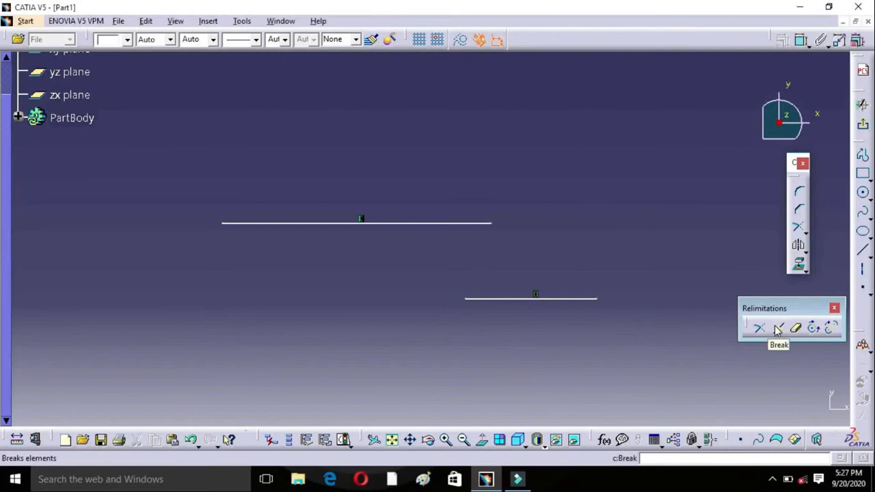
Step: Draw a third horizontal line in the free area above the two existing lines
{"action": "middle_click_drag", "start_coordinate": [453, 166], "coordinate": [456, 274]}
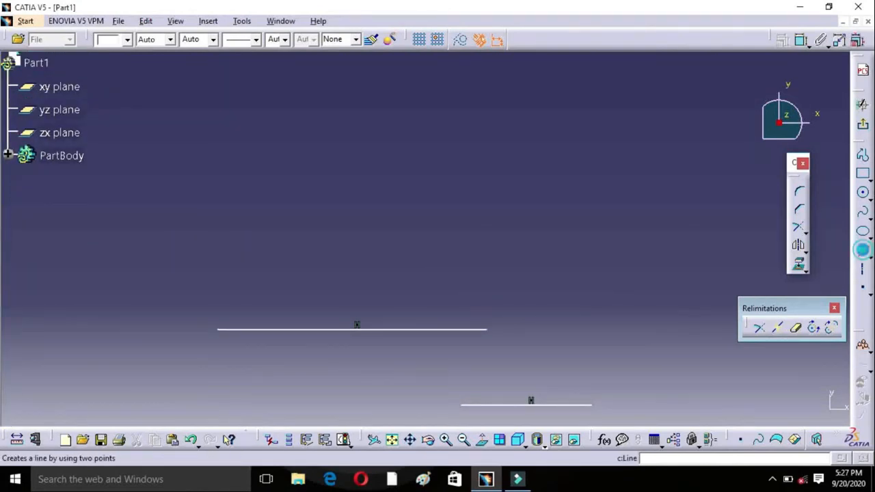
{"action": "left_click", "coordinate": [863, 250]}
{"action": "left_click", "coordinate": [393, 202]}
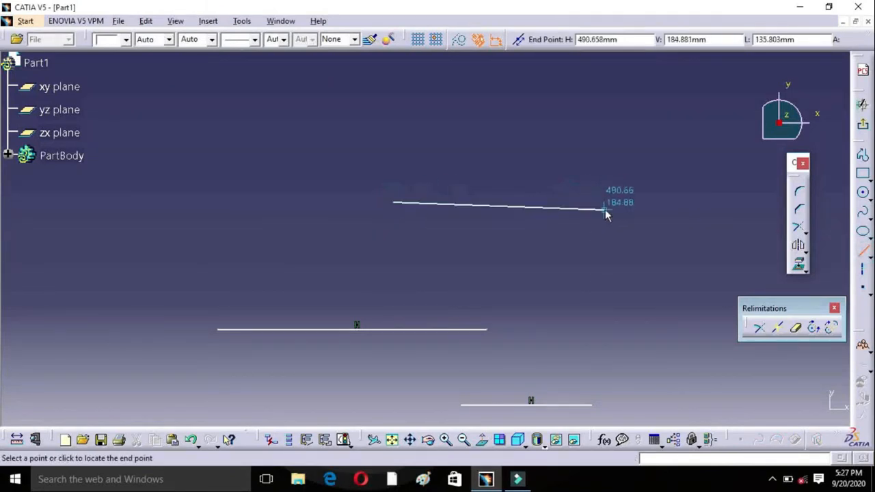
{"action": "left_click", "coordinate": [608, 202]}
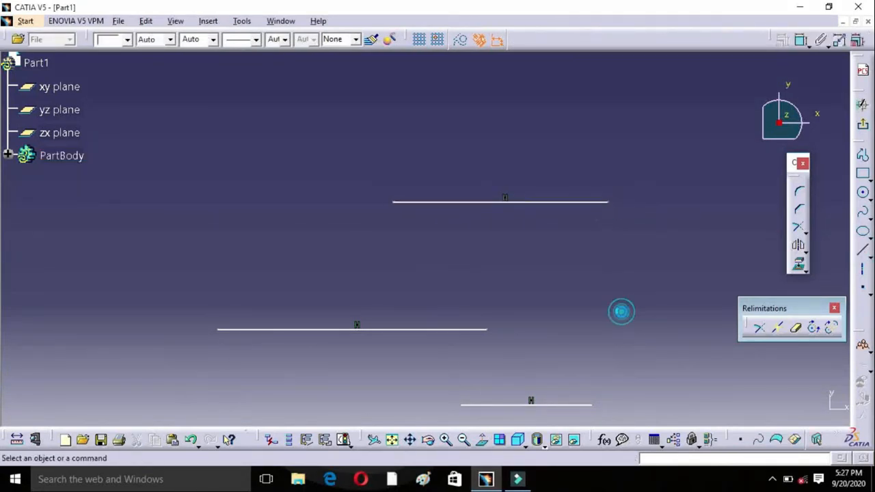
Step: Break the uppermost line into two segments at a point closer to its left end
{"action": "left_click", "coordinate": [759, 331]}
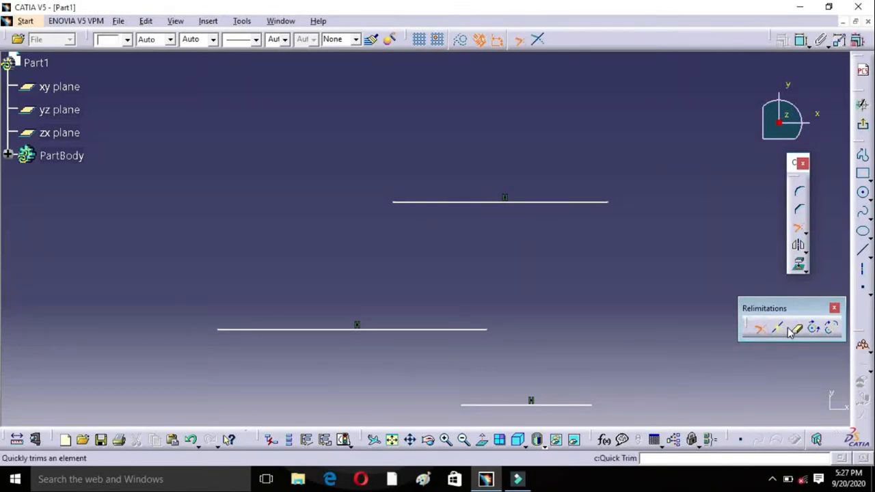
{"action": "left_click", "coordinate": [779, 331]}
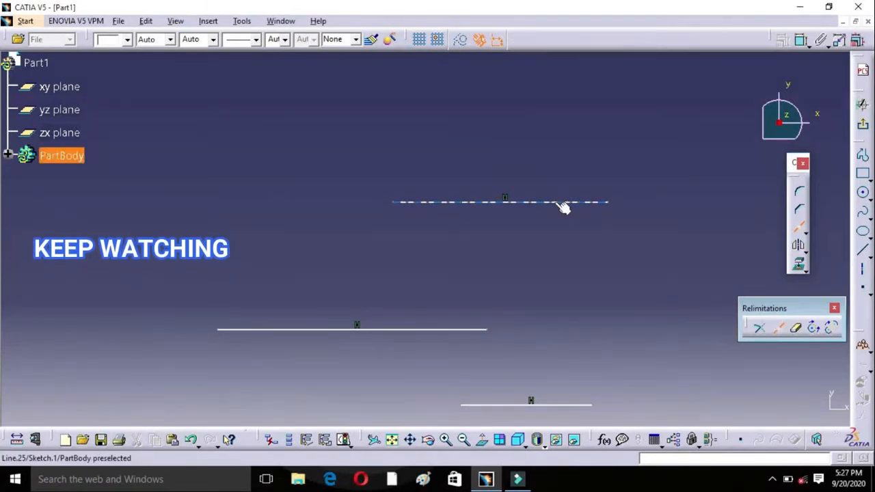
{"action": "left_click", "coordinate": [556, 203]}
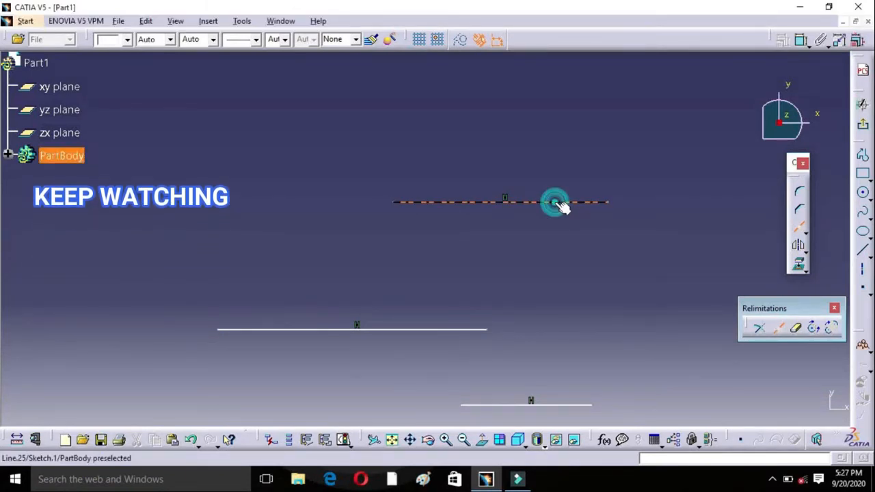
{"action": "left_click", "coordinate": [455, 201]}
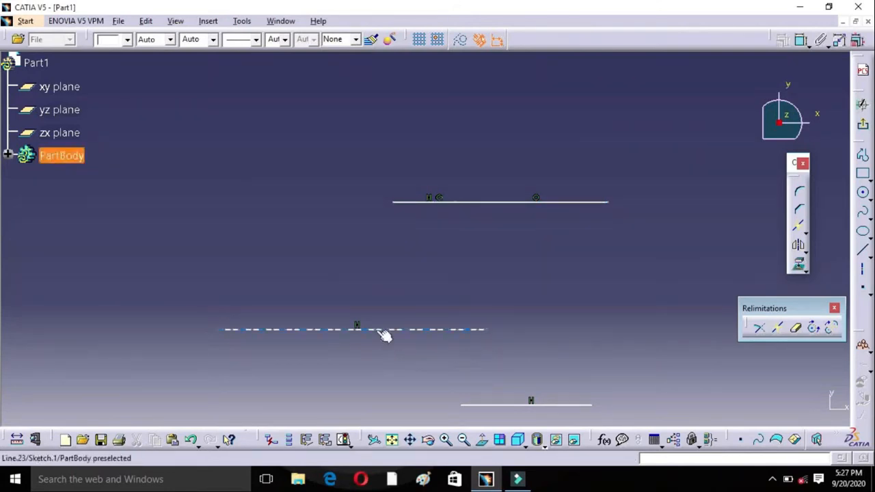
Step: Break the middle horizontal line into two segments at a point slightly left of its midpoint
{"action": "left_click", "coordinate": [777, 329]}
{"action": "left_click", "coordinate": [408, 332]}
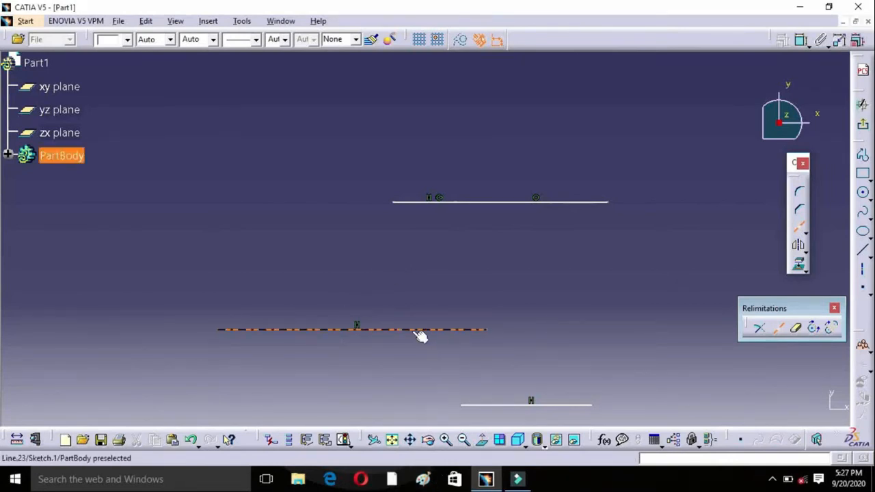
{"action": "left_click", "coordinate": [326, 330]}
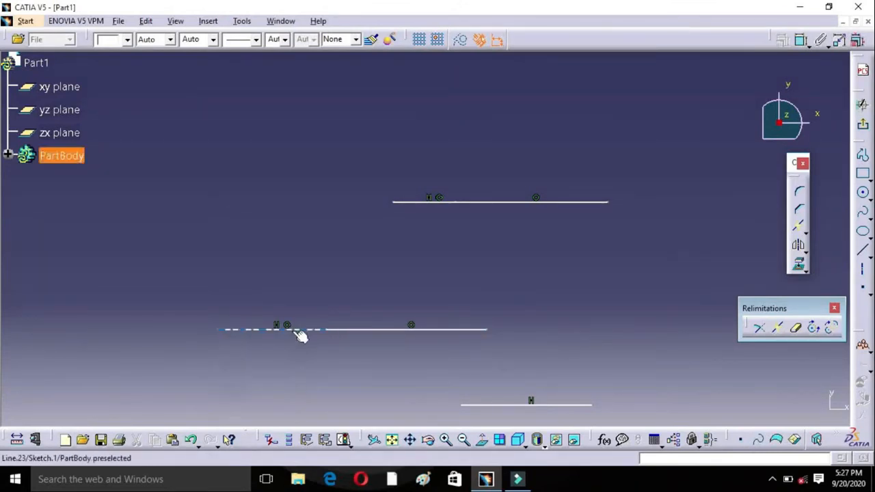
Step: Draw a nearly square two-point rectangle in the free area above and to the right of the uppermost broken line
{"action": "mouse_move", "coordinate": [556, 263]}
{"action": "middle_mouse_down"}
{"action": "mouse_move", "coordinate": [449, 299]}
{"action": "mouse_move", "coordinate": [431, 321]}
{"action": "middle_mouse_up"}
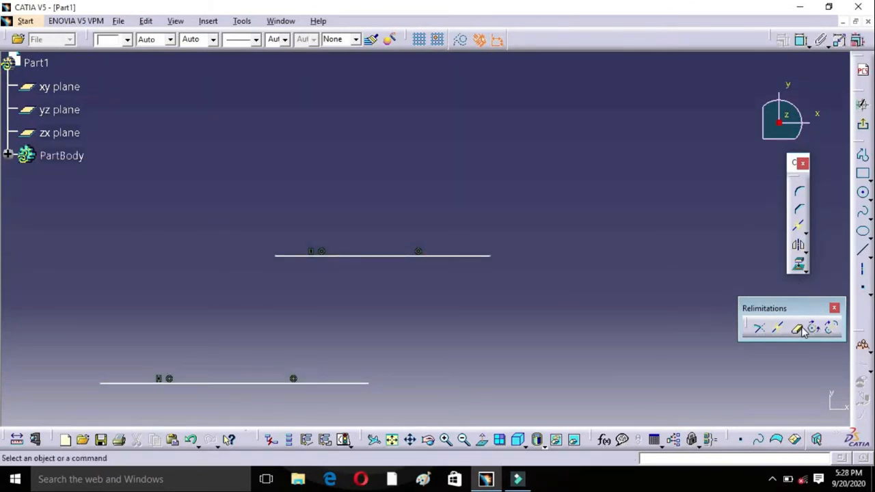
{"action": "middle_click_drag", "start_coordinate": [636, 271], "coordinate": [610, 366]}
{"action": "left_click", "coordinate": [863, 175]}
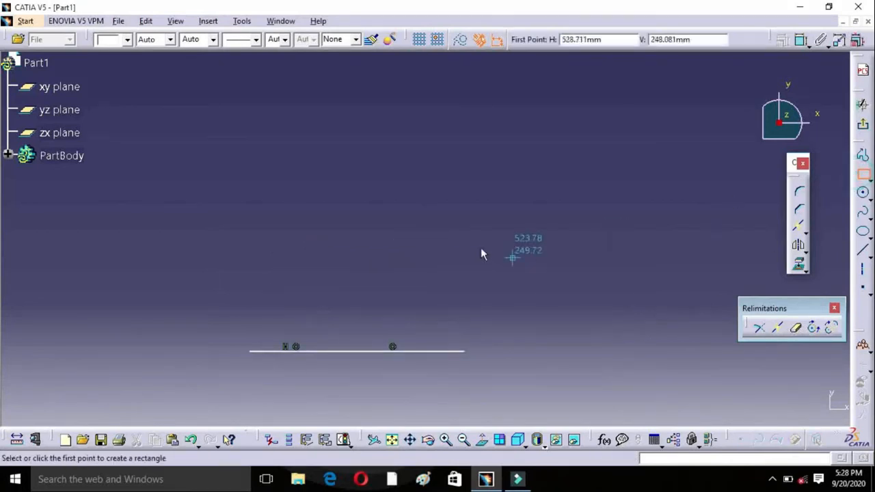
{"action": "left_click", "coordinate": [428, 151]}
{"action": "left_click", "coordinate": [568, 291]}
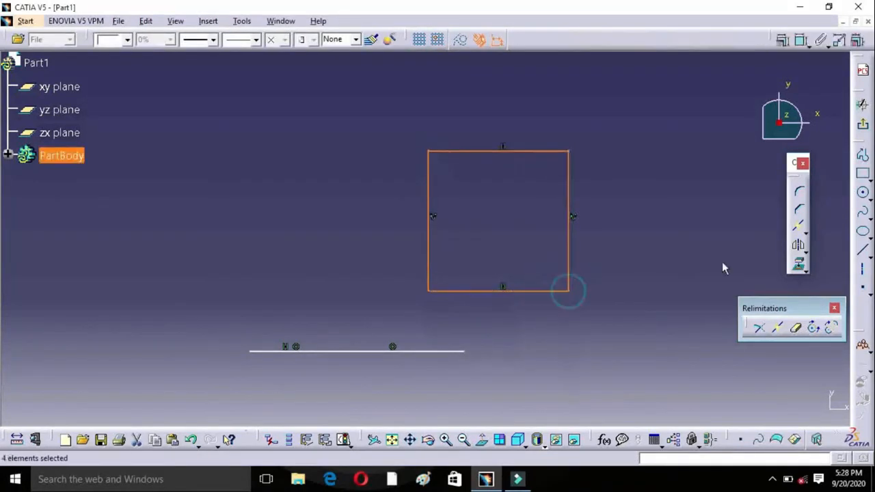
{"action": "left_click", "coordinate": [689, 244]}
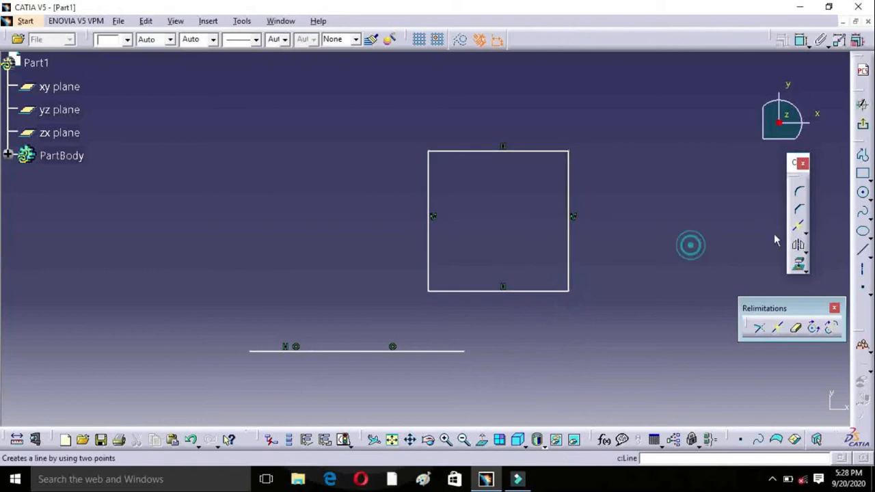
Step: Draw a circle centred near the middle of the square's left edge so that it crosses that edge
{"action": "left_click", "coordinate": [864, 196]}
{"action": "left_click", "coordinate": [433, 216]}
{"action": "left_click", "coordinate": [459, 194]}
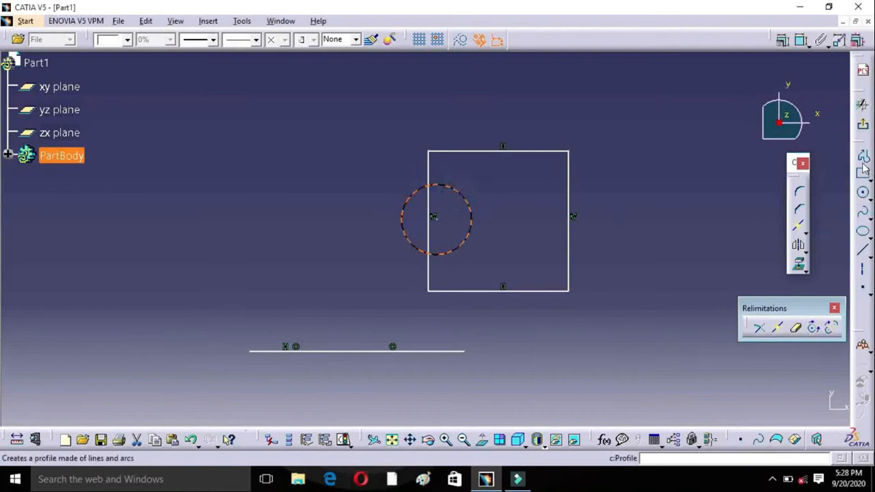
Step: Draw a smaller, nearly square two-point rectangle overlapping the lower-right corner of the existing square
{"action": "left_click", "coordinate": [863, 175]}
{"action": "left_click", "coordinate": [506, 238]}
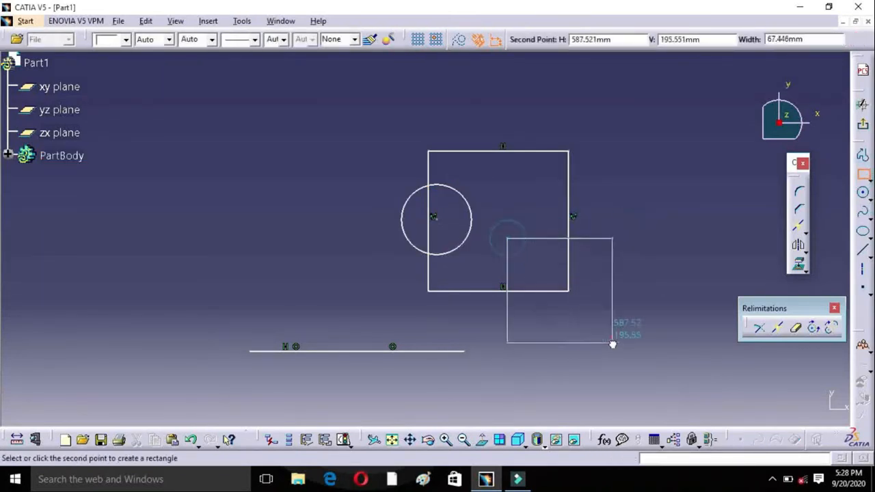
{"action": "left_click", "coordinate": [608, 331]}
{"action": "left_click", "coordinate": [647, 254]}
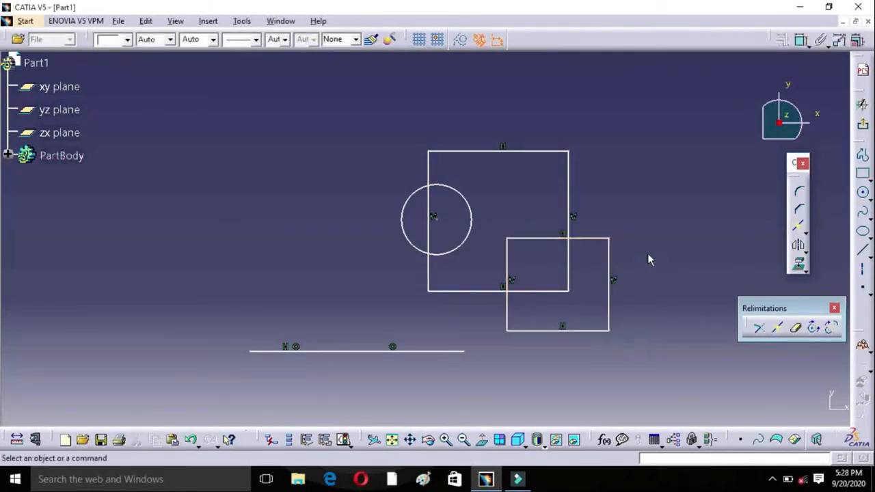
Step: Quick-trim the part of the smaller rectangle's top edge that lies inside the larger square
{"action": "left_click", "coordinate": [797, 328]}
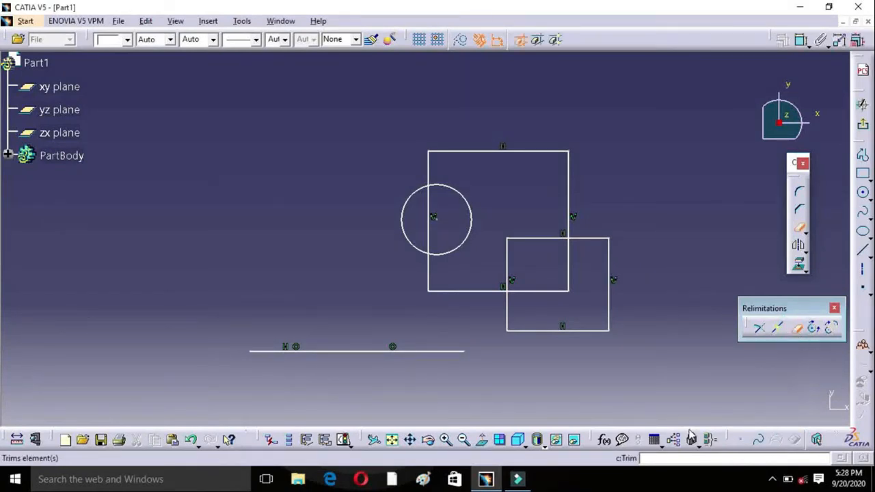
{"action": "left_click", "coordinate": [543, 239]}
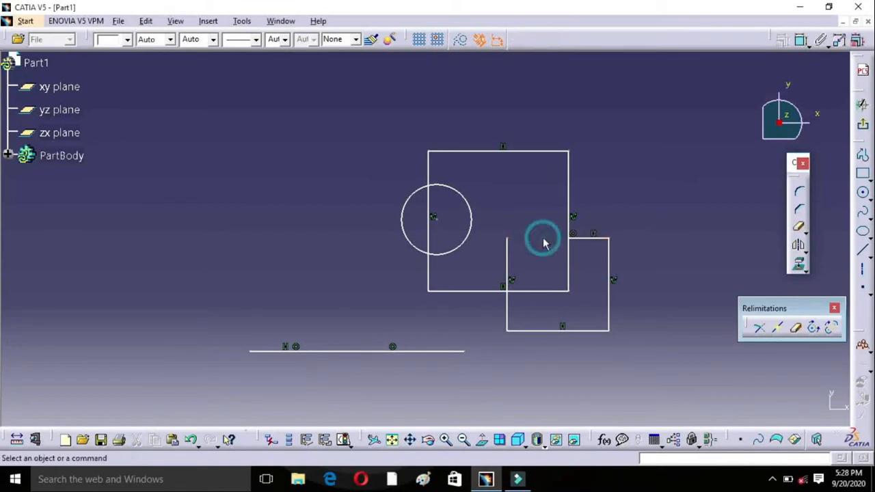
{"action": "double_click", "coordinate": [607, 242]}
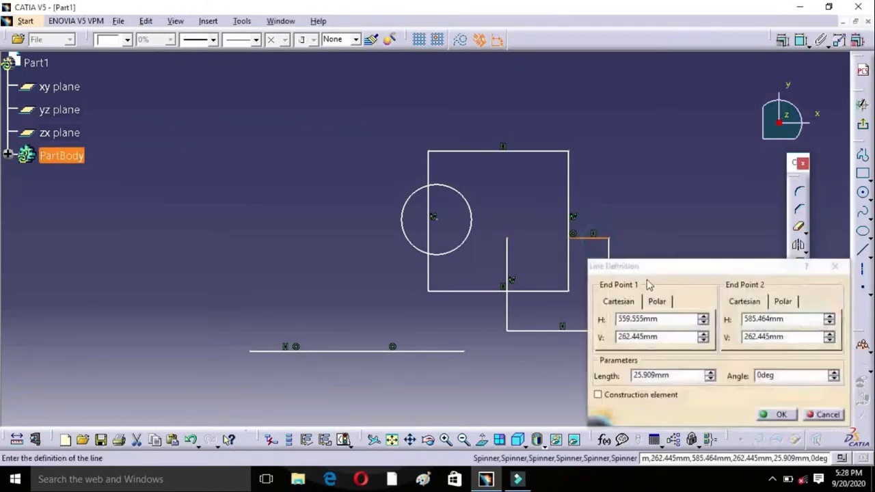
{"action": "left_click", "coordinate": [834, 266]}
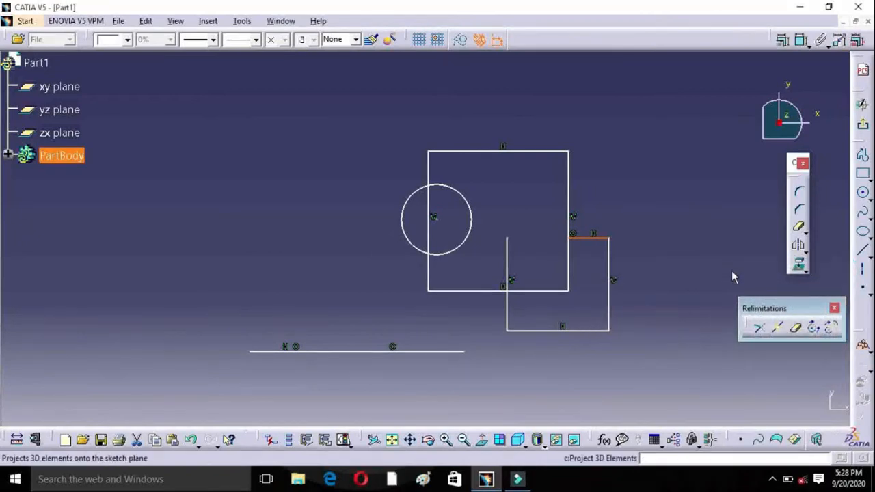
{"action": "left_click", "coordinate": [566, 266]}
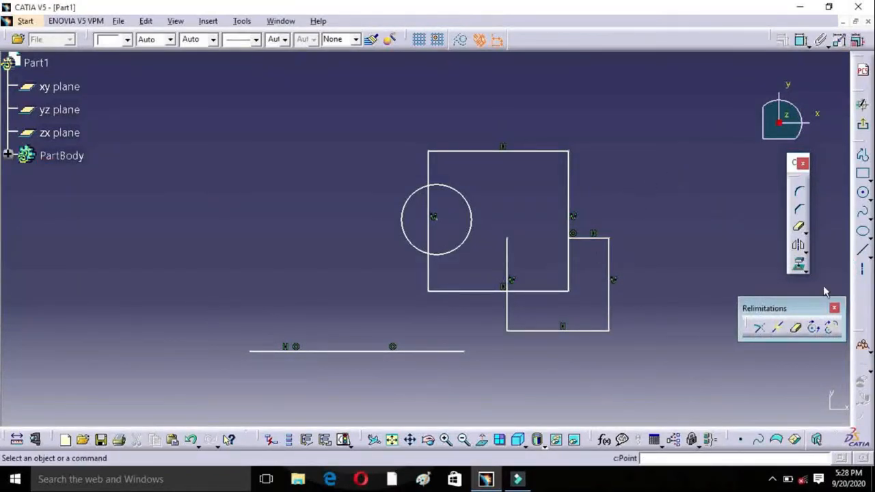
Step: Quick-trim the larger square's right edge below the intersection and its entire bottom edge, plus the circle's arc inside the square
{"action": "left_click", "coordinate": [797, 329]}
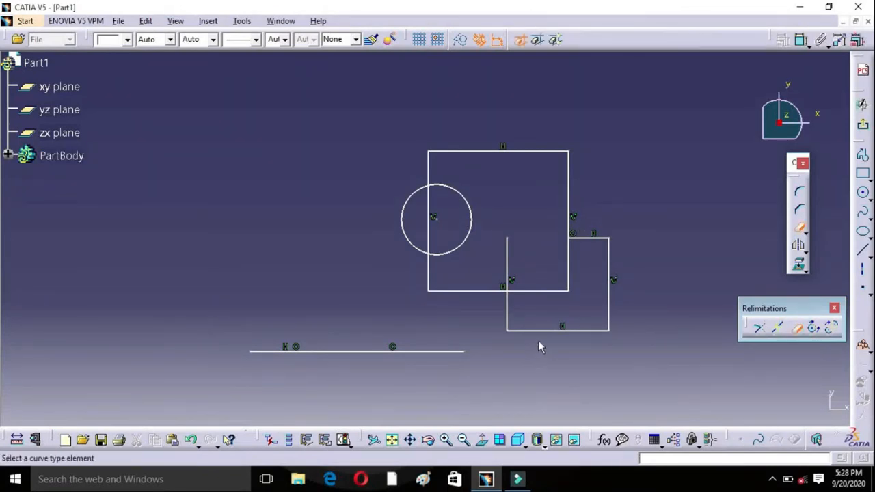
{"action": "left_click", "coordinate": [566, 262]}
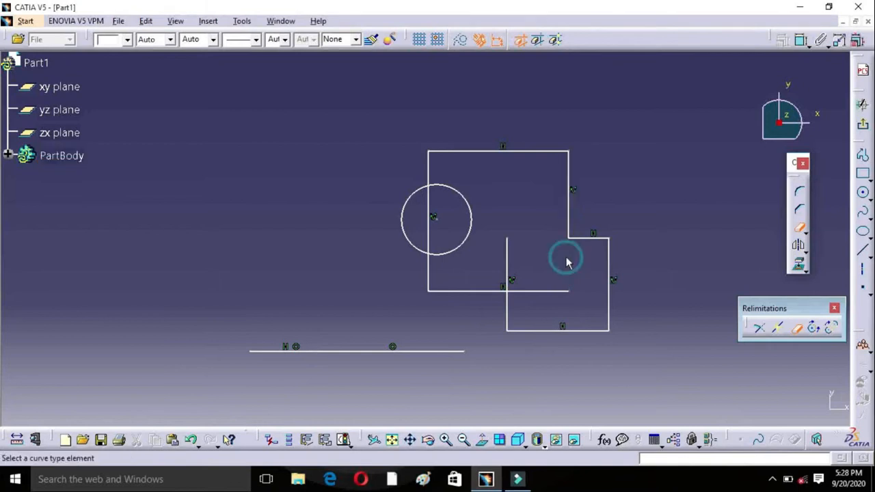
{"action": "left_click", "coordinate": [547, 291]}
{"action": "left_click", "coordinate": [471, 291]}
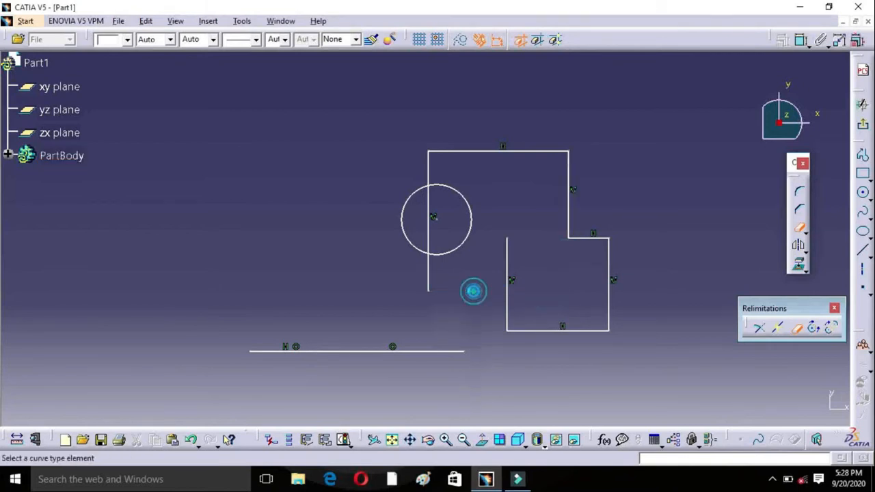
{"action": "left_click", "coordinate": [453, 190]}
Step: Draw a centre-based arc of about 70 mm radius, bulging left, in the free area up and right of the trimmed shapes
{"action": "mouse_move", "coordinate": [697, 201]}
{"action": "middle_mouse_down"}
{"action": "mouse_move", "coordinate": [655, 156]}
{"action": "mouse_move", "coordinate": [378, 240]}
{"action": "mouse_move", "coordinate": [256, 254]}
{"action": "middle_mouse_up"}
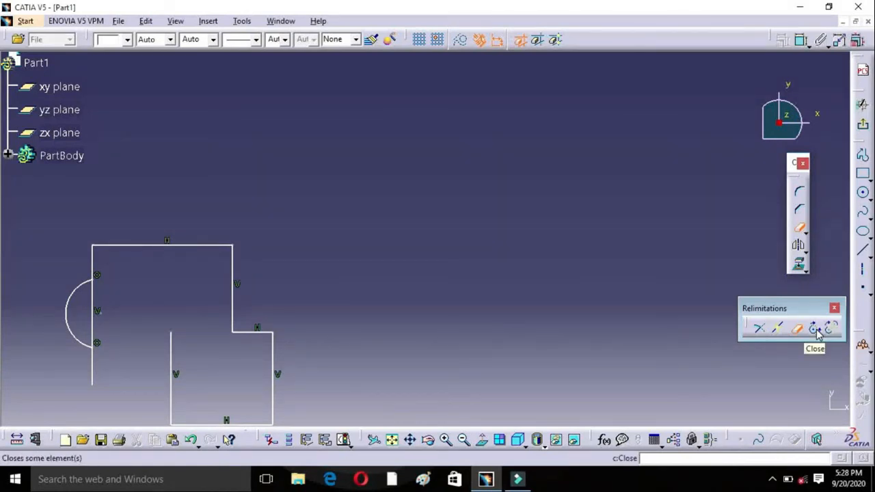
{"action": "left_click", "coordinate": [868, 196]}
{"action": "left_click", "coordinate": [861, 212]}
{"action": "left_click", "coordinate": [506, 152]}
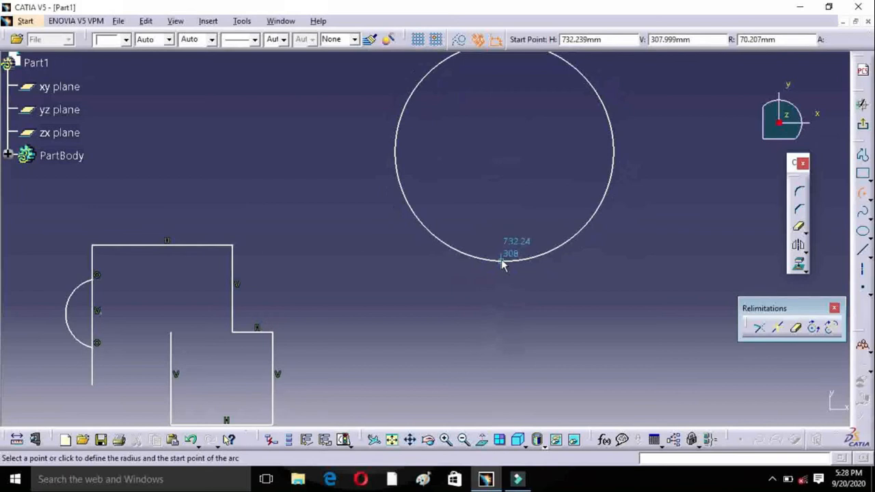
{"action": "left_click", "coordinate": [502, 260]}
{"action": "left_click", "coordinate": [479, 129]}
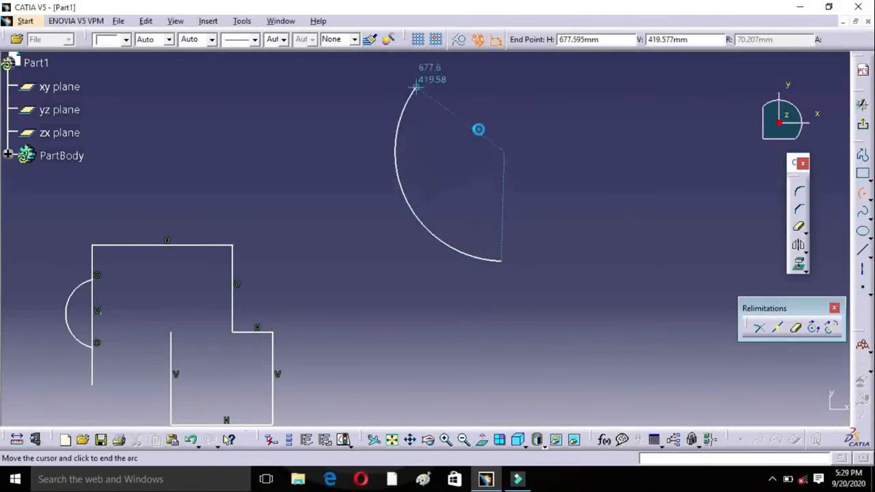
{"action": "left_click", "coordinate": [415, 87]}
{"action": "middle_click_drag", "start_coordinate": [484, 141], "coordinate": [493, 207]}
{"action": "left_click", "coordinate": [494, 212]}
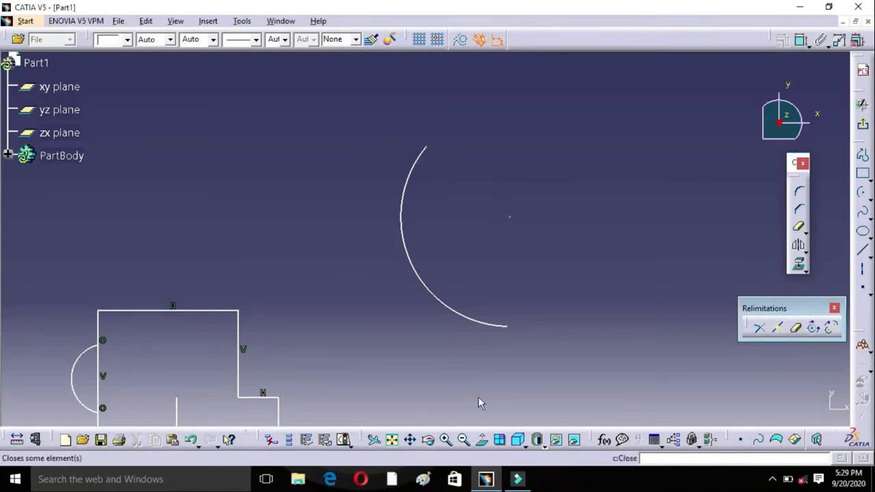
Step: Close the newly drawn arc into a full circle
{"action": "left_click", "coordinate": [814, 330]}
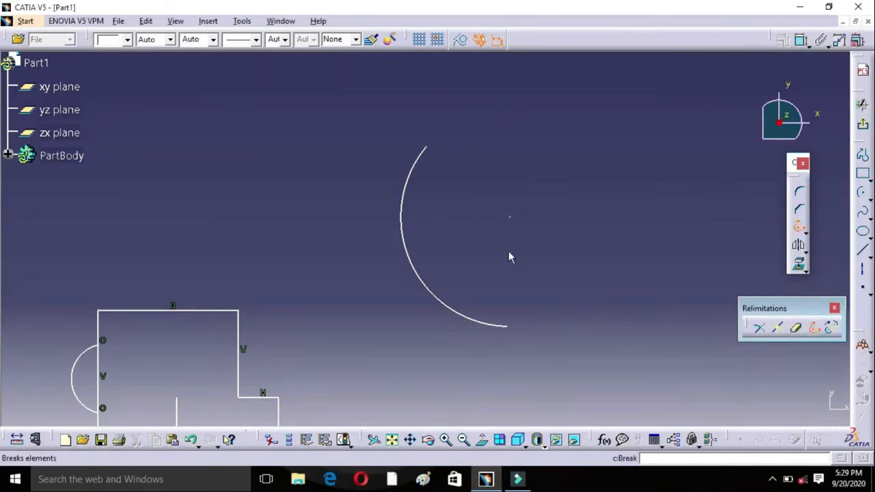
{"action": "left_click", "coordinate": [406, 174]}
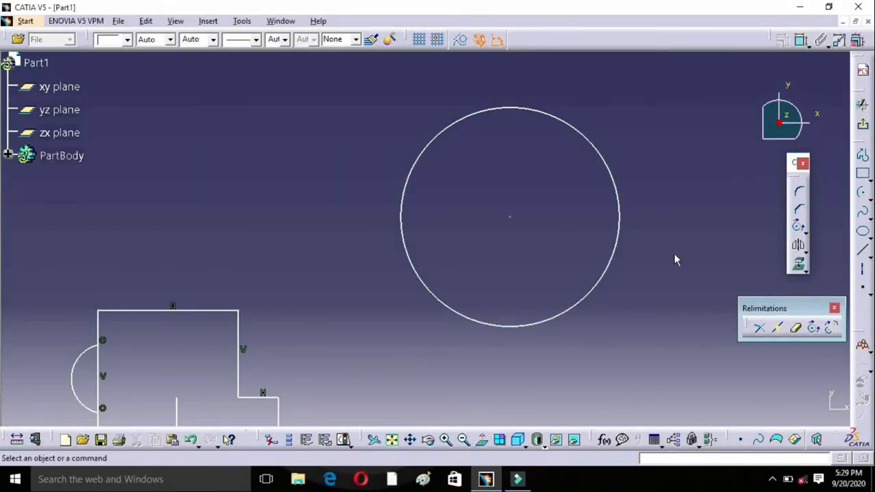
Step: Draw a roughly quarter-circle arc, bulging up and to the left, in the free area to the right of the full circle
{"action": "middle_click_drag", "start_coordinate": [717, 236], "coordinate": [488, 298]}
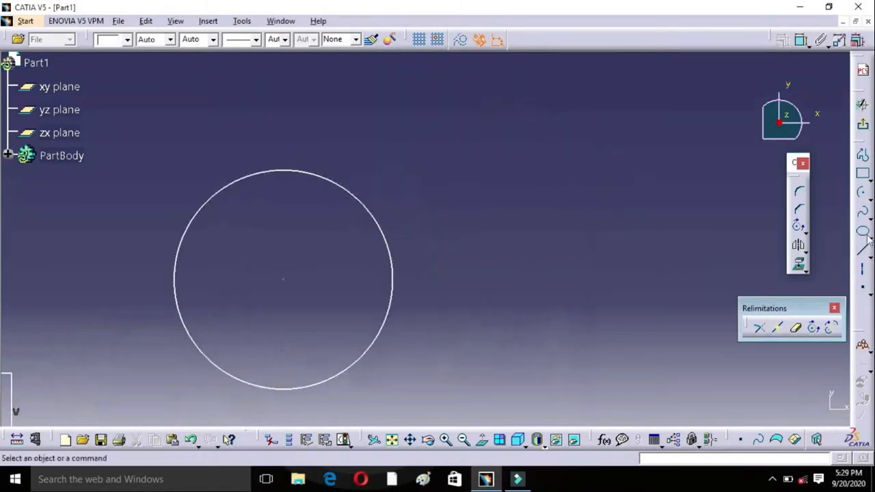
{"action": "left_click", "coordinate": [860, 197]}
{"action": "left_click", "coordinate": [558, 238]}
{"action": "left_click", "coordinate": [555, 131]}
{"action": "left_click", "coordinate": [470, 250]}
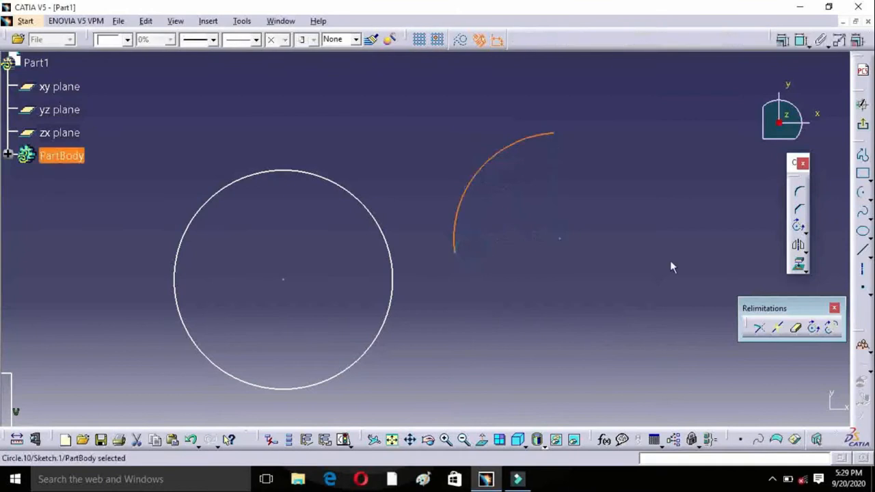
{"action": "left_click", "coordinate": [748, 357]}
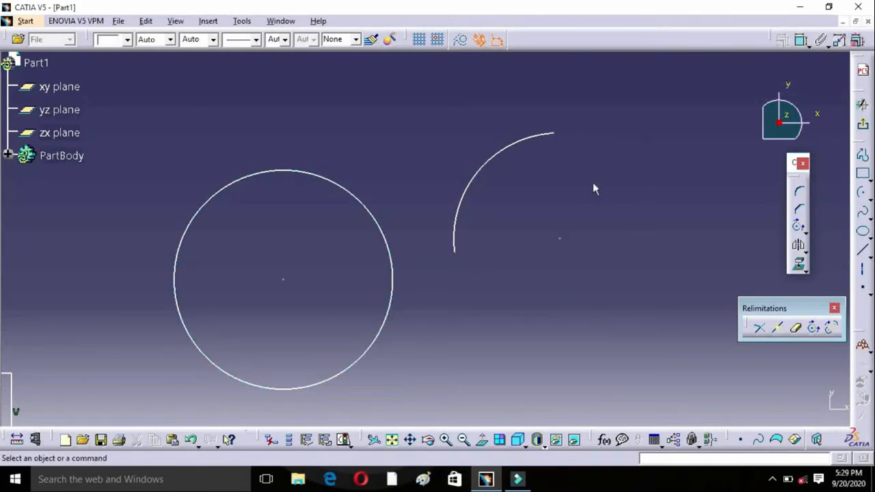
Step: Replace the quarter arc with its complementary arc, and apply Complement again to the resulting arc
{"action": "left_click", "coordinate": [832, 331]}
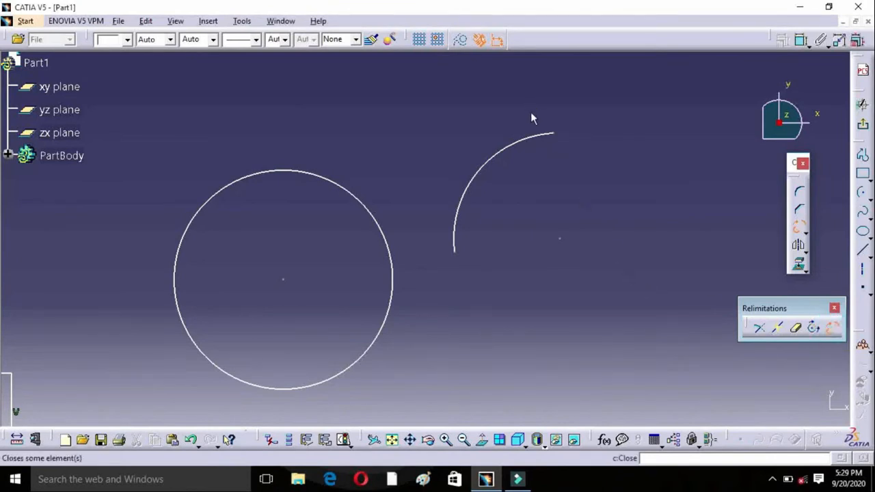
{"action": "left_click", "coordinate": [529, 138]}
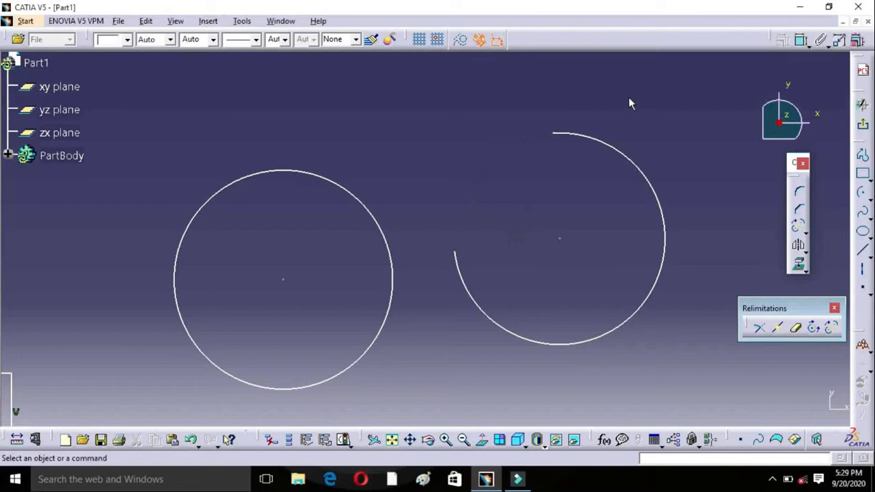
{"action": "left_click", "coordinate": [832, 329]}
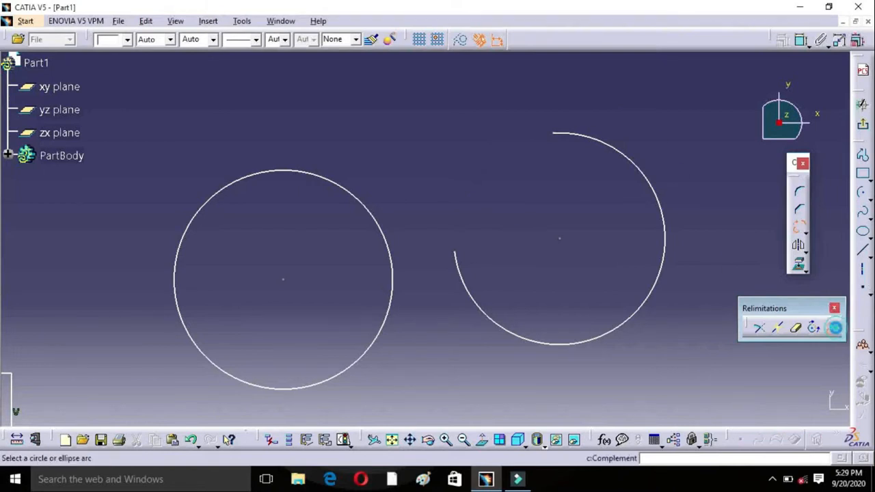
{"action": "left_click", "coordinate": [653, 287]}
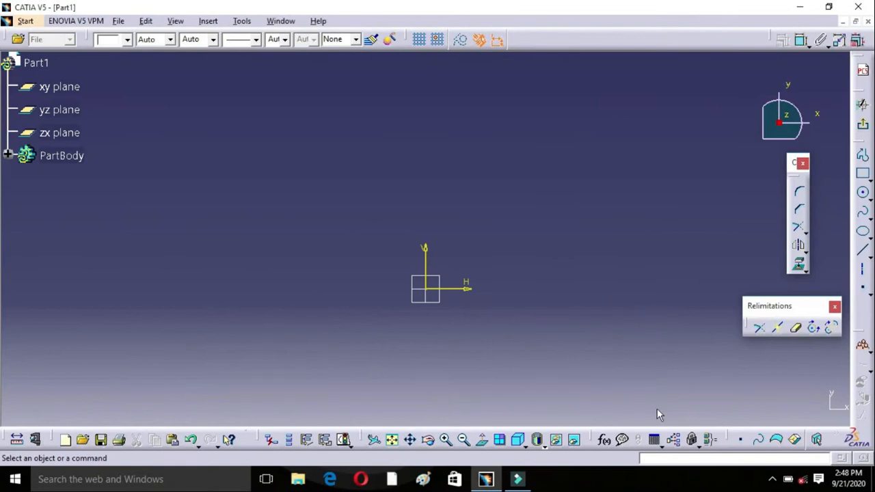
Step: Detach the Transformation tool set and place it just below the Relimitations set
{"action": "left_click", "coordinate": [804, 248]}
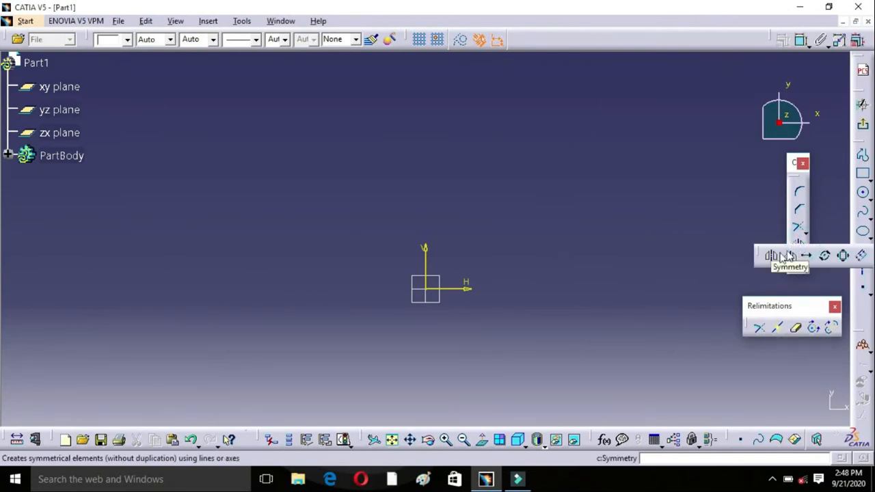
{"action": "left_click_drag", "start_coordinate": [757, 263], "coordinate": [745, 383]}
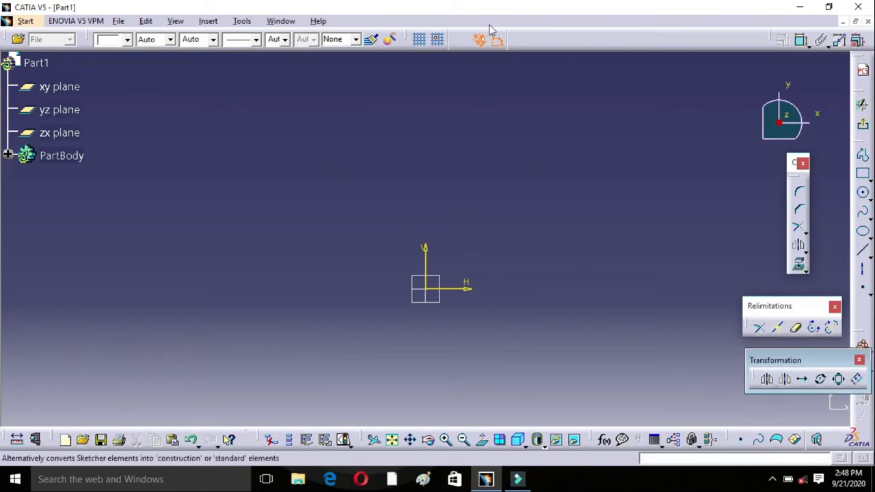
Step: Draw a two-point rectangle about 32 mm wide up and left of the origin, with its lower-right corner at about H -24 mm, V 10 mm
{"action": "left_click", "coordinate": [862, 175]}
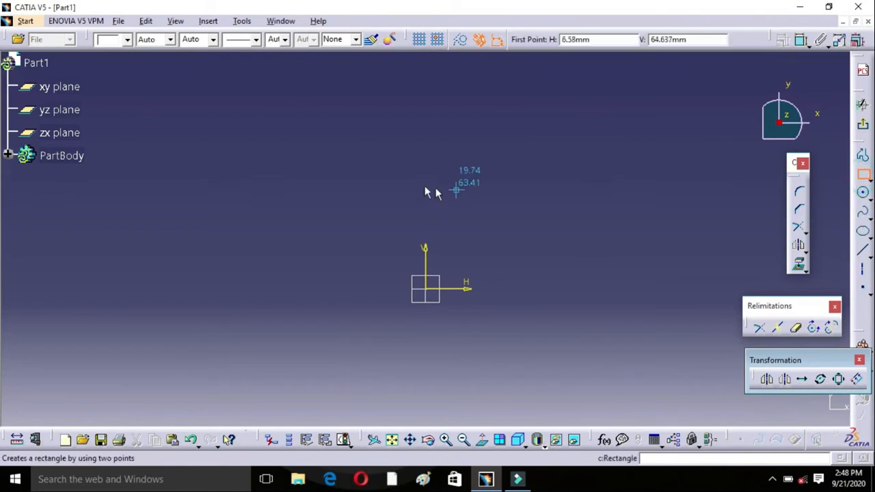
{"action": "left_click", "coordinate": [339, 210]}
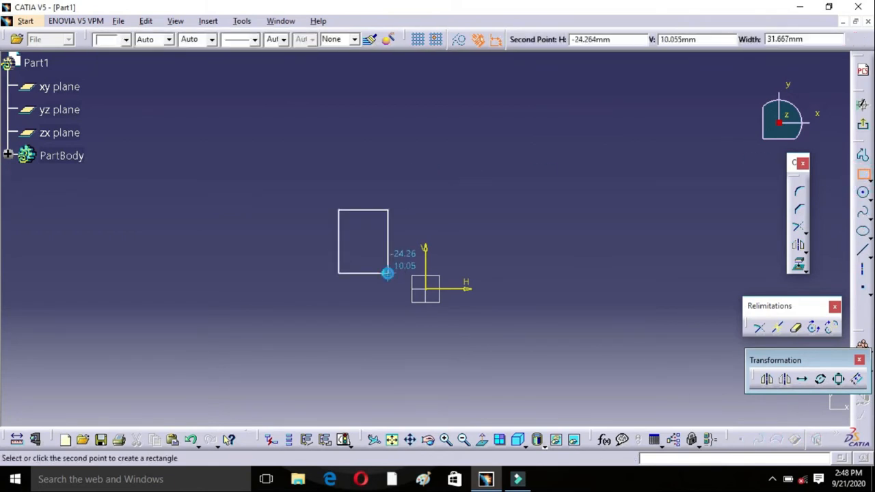
{"action": "left_click", "coordinate": [388, 273]}
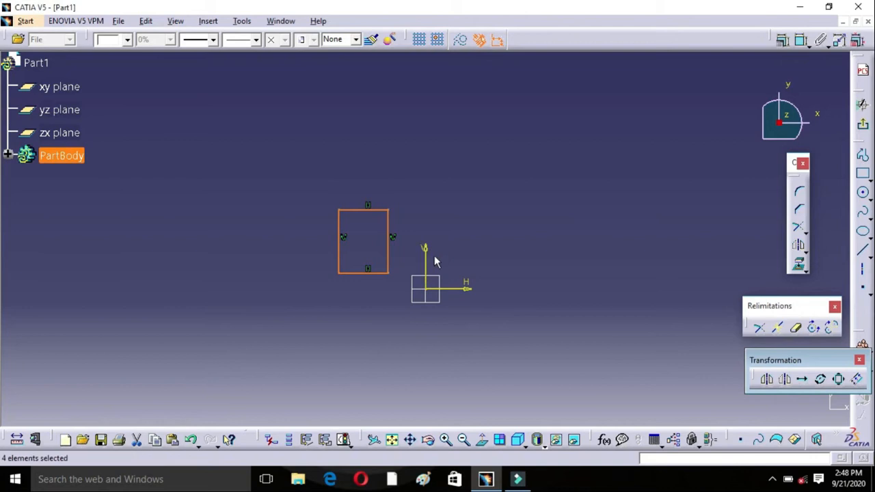
{"action": "left_click", "coordinate": [516, 255]}
Step: Mirror the whole rectangle about the vertical sketch axis
{"action": "left_click_drag", "start_coordinate": [320, 173], "coordinate": [397, 297]}
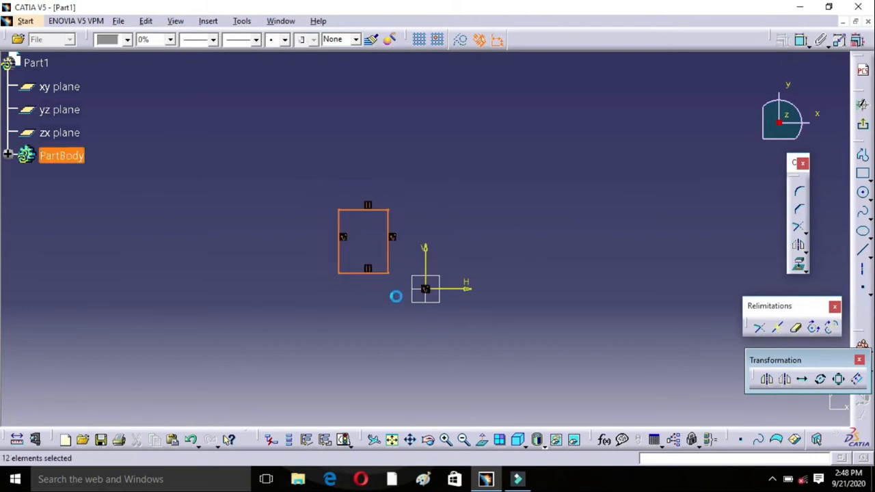
{"action": "left_click", "coordinate": [768, 380]}
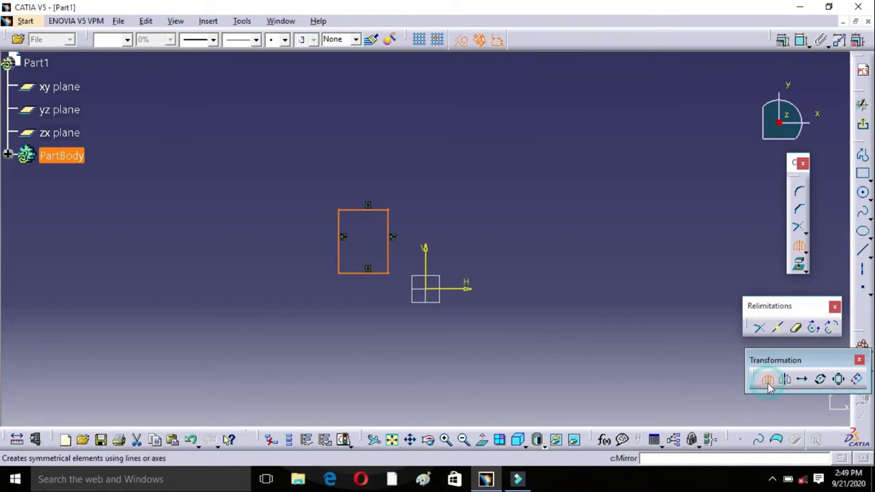
{"action": "left_click", "coordinate": [431, 273]}
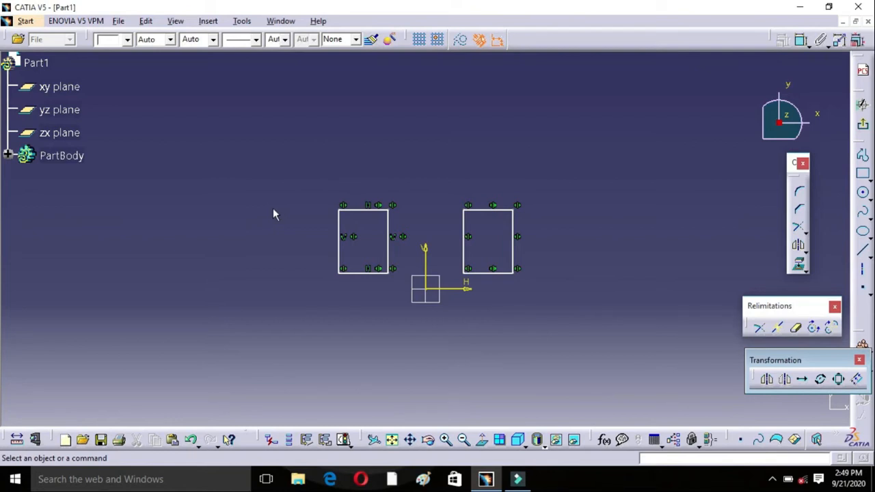
Step: Mirror the top and outer side edges of both rectangles about the horizontal sketch axis
{"action": "left_click", "coordinate": [365, 210]}
{"action": "left_click", "coordinate": [339, 231], "text": "ctrl"}
{"action": "left_click", "coordinate": [491, 211], "text": "ctrl"}
{"action": "left_click", "coordinate": [512, 217], "text": "ctrl"}
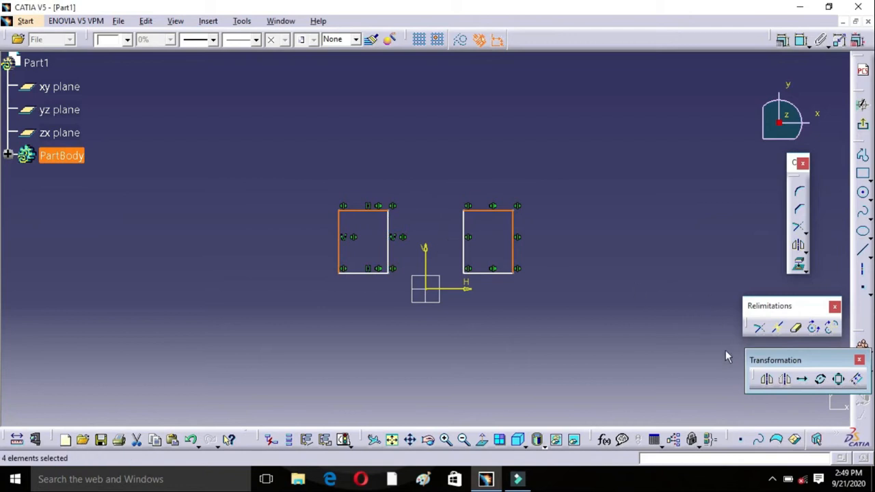
{"action": "left_click", "coordinate": [767, 380]}
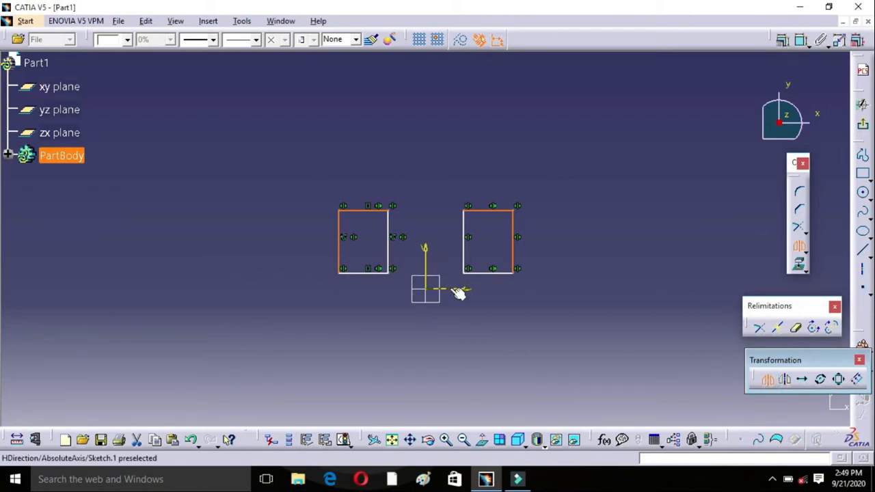
{"action": "left_click", "coordinate": [457, 291]}
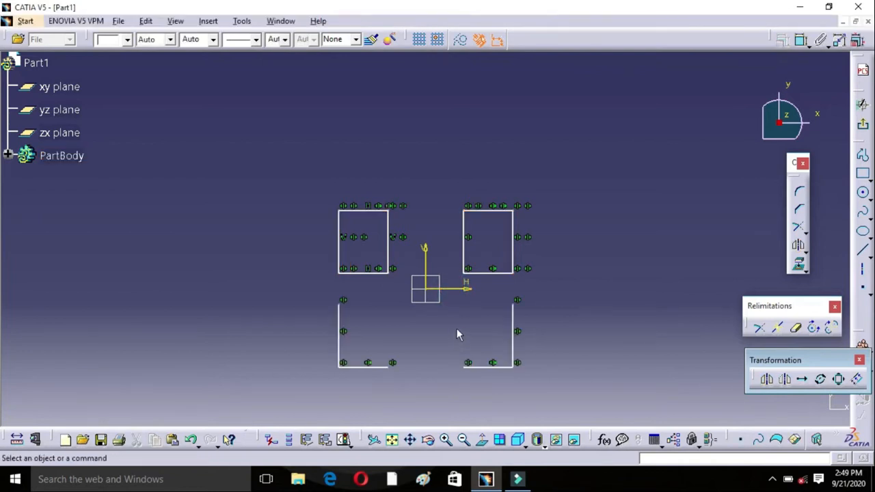
Step: Draw a slanted two-point axis in the empty area to the right of the mirrored geometry, sloping downward to the right
{"action": "mouse_move", "coordinate": [476, 180]}
{"action": "middle_mouse_down"}
{"action": "mouse_move", "coordinate": [381, 342]}
{"action": "mouse_move", "coordinate": [352, 370]}
{"action": "mouse_move", "coordinate": [524, 92]}
{"action": "middle_mouse_up"}
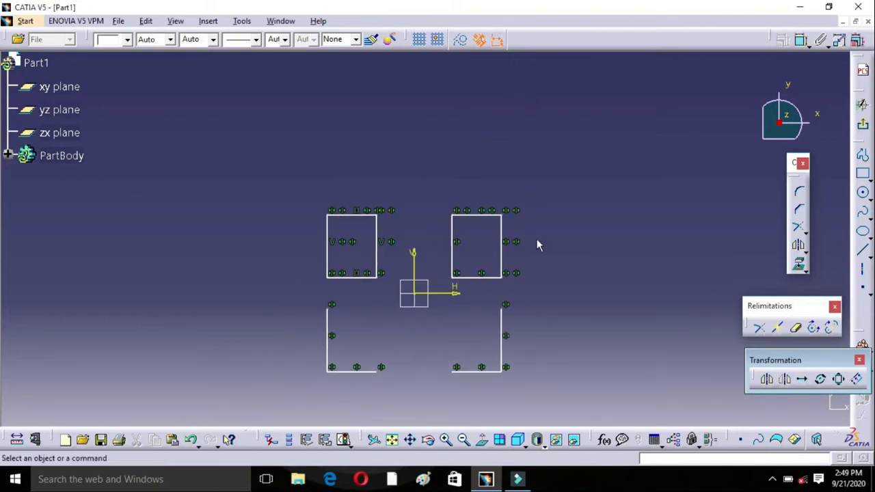
{"action": "mouse_move", "coordinate": [508, 254]}
{"action": "middle_mouse_down"}
{"action": "mouse_move", "coordinate": [438, 256]}
{"action": "mouse_move", "coordinate": [447, 255]}
{"action": "middle_mouse_up"}
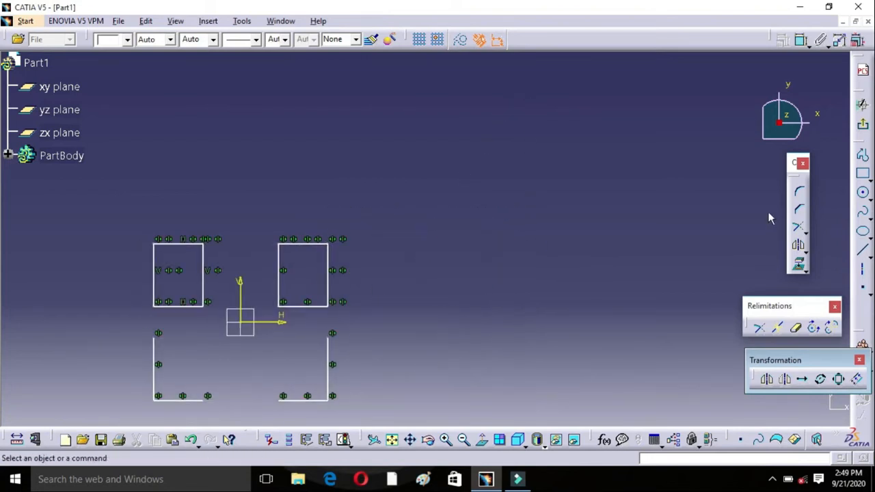
{"action": "left_click", "coordinate": [862, 270]}
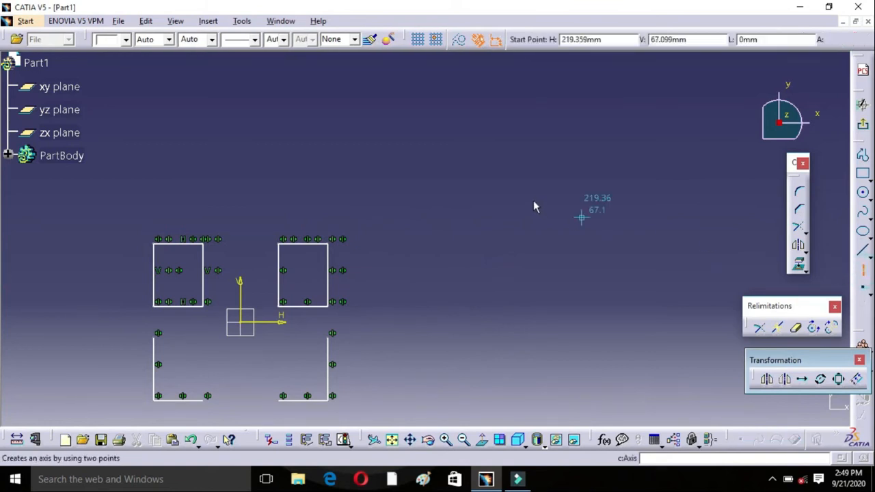
{"action": "left_click", "coordinate": [401, 181]}
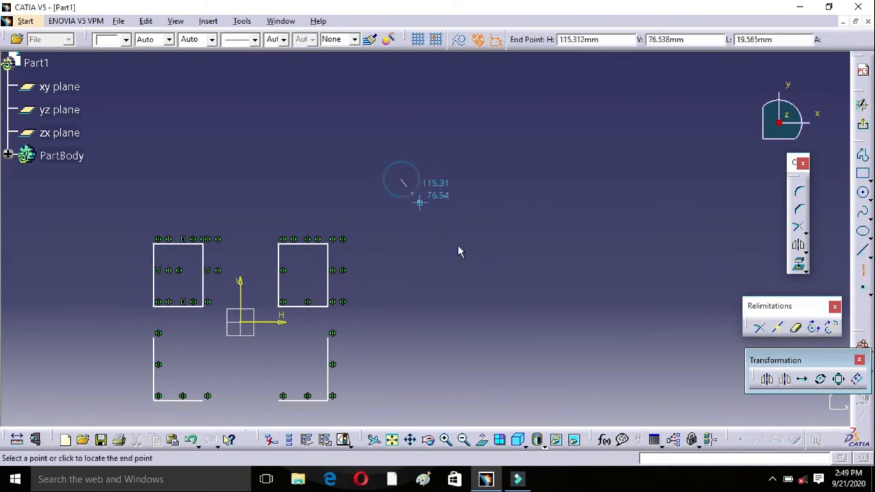
{"action": "left_click", "coordinate": [484, 287]}
{"action": "left_click", "coordinate": [624, 161]}
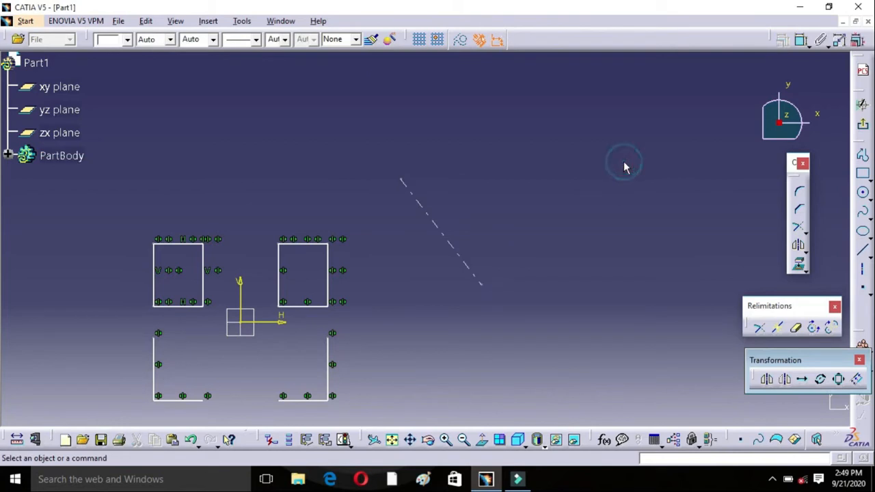
Step: Mirror the right-hand rectangle about the slanted axis
{"action": "left_click_drag", "start_coordinate": [244, 213], "coordinate": [337, 332]}
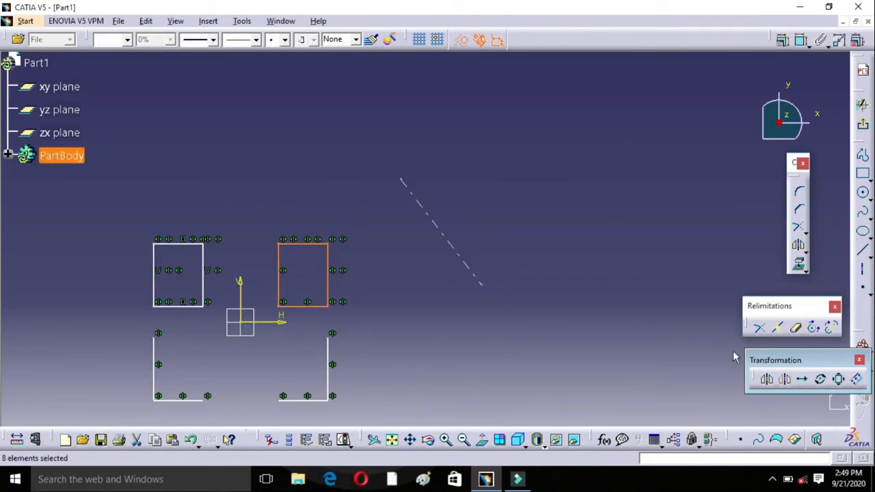
{"action": "left_click", "coordinate": [767, 379]}
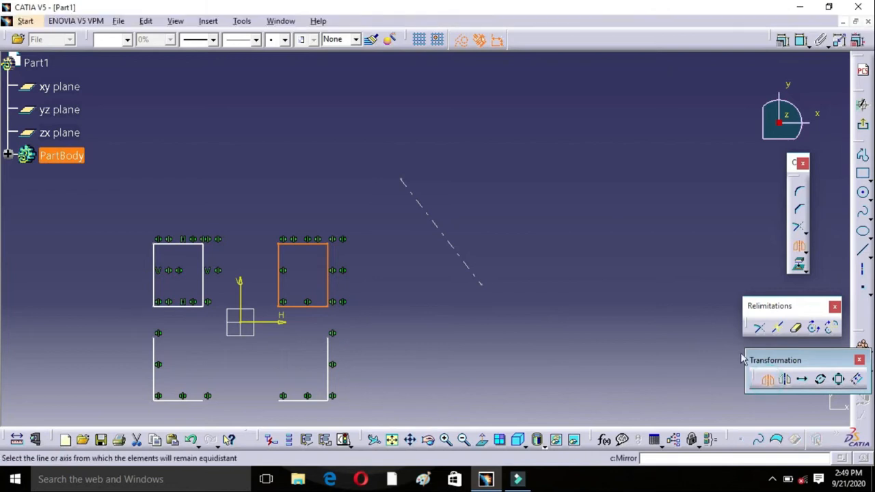
{"action": "left_click", "coordinate": [447, 240]}
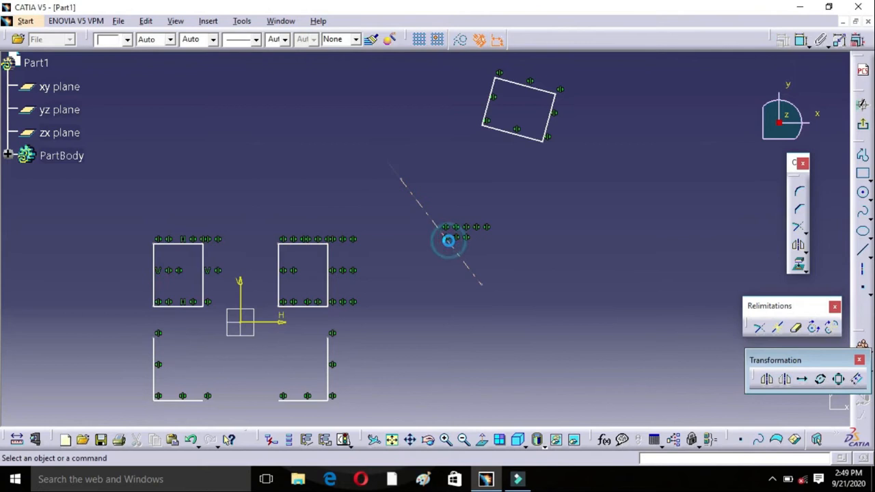
Step: Draw an upright two-point rectangle in an empty area of the sketch, away from the earlier geometry
{"action": "mouse_move", "coordinate": [580, 87]}
{"action": "middle_mouse_down"}
{"action": "mouse_move", "coordinate": [568, 95]}
{"action": "mouse_move", "coordinate": [496, 299]}
{"action": "mouse_move", "coordinate": [478, 289]}
{"action": "mouse_move", "coordinate": [508, 307]}
{"action": "middle_mouse_up"}
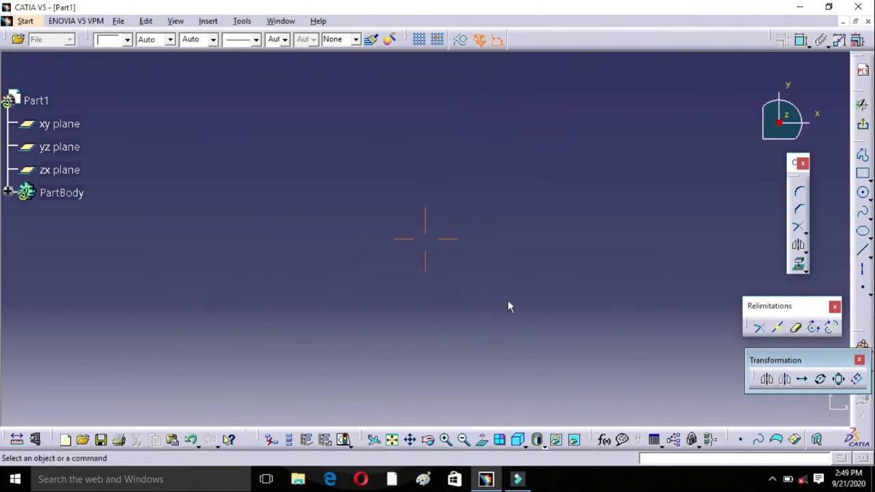
{"action": "left_click", "coordinate": [863, 177]}
{"action": "left_click", "coordinate": [346, 176]}
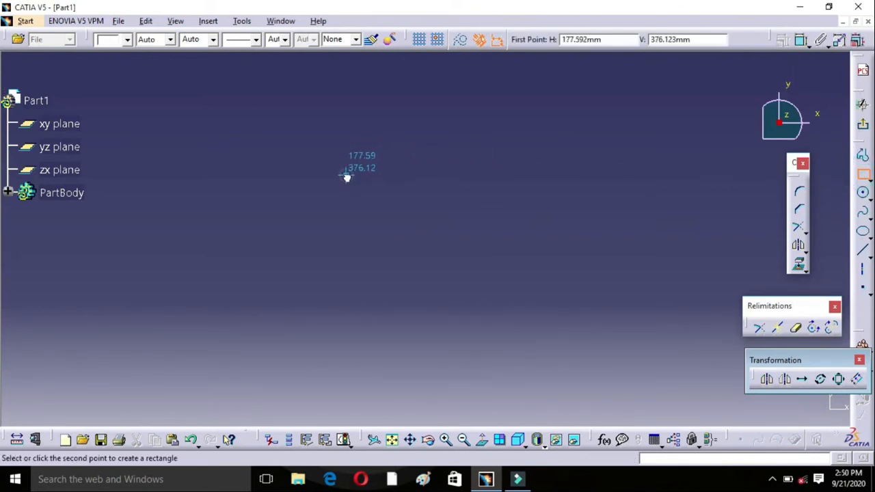
{"action": "left_click", "coordinate": [428, 291]}
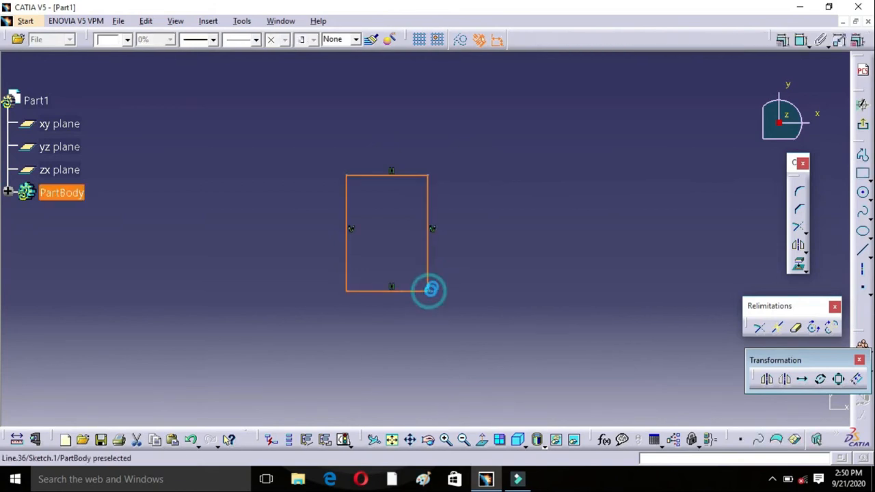
{"action": "left_click", "coordinate": [463, 153]}
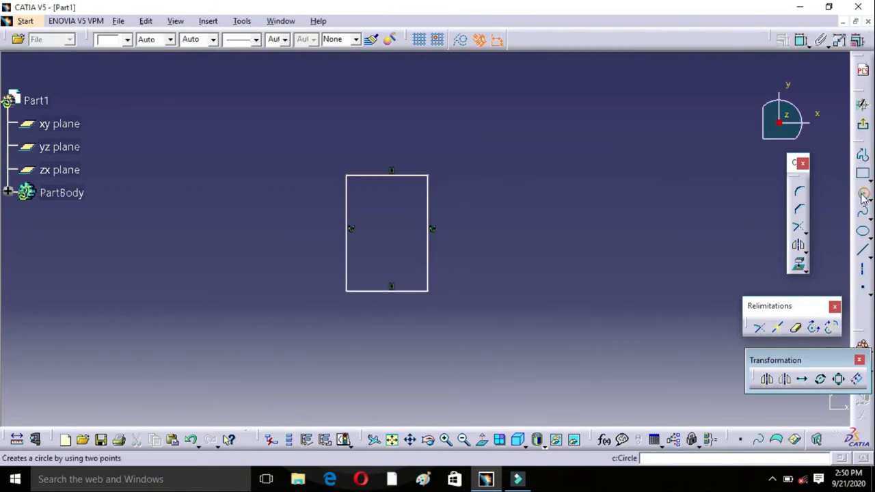
Step: Draw a circle of about 19 mm radius just left of the new rectangle
{"action": "left_click", "coordinate": [863, 195]}
{"action": "left_click", "coordinate": [288, 239]}
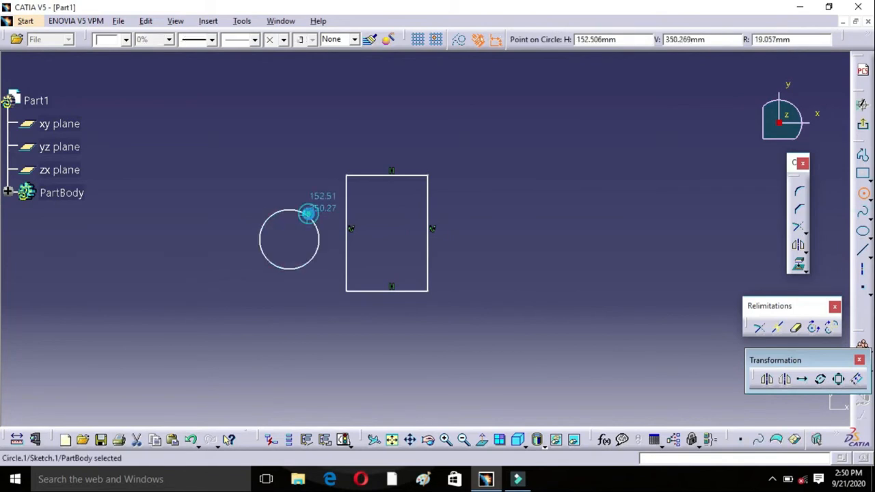
{"action": "left_click", "coordinate": [308, 215]}
{"action": "left_click", "coordinate": [491, 217]}
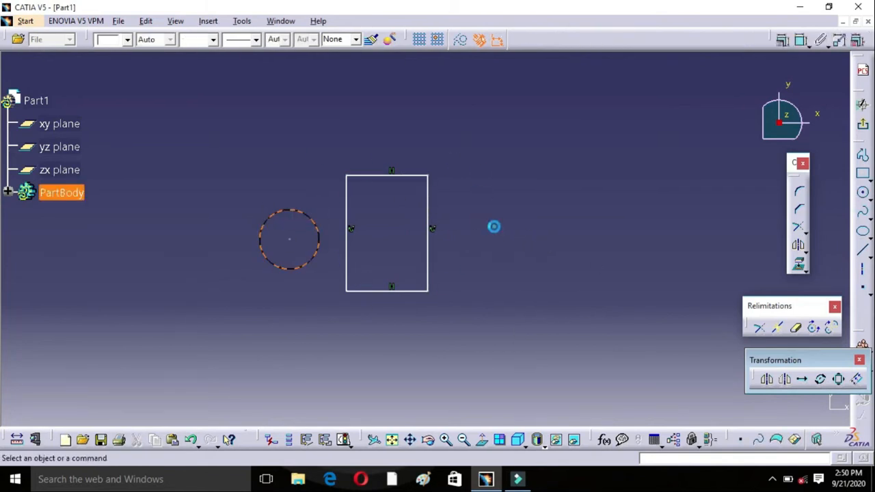
Step: Draw a vertical axis about 101 mm long to the right of the rectangle and circle
{"action": "middle_click_drag", "start_coordinate": [492, 217], "coordinate": [492, 218]}
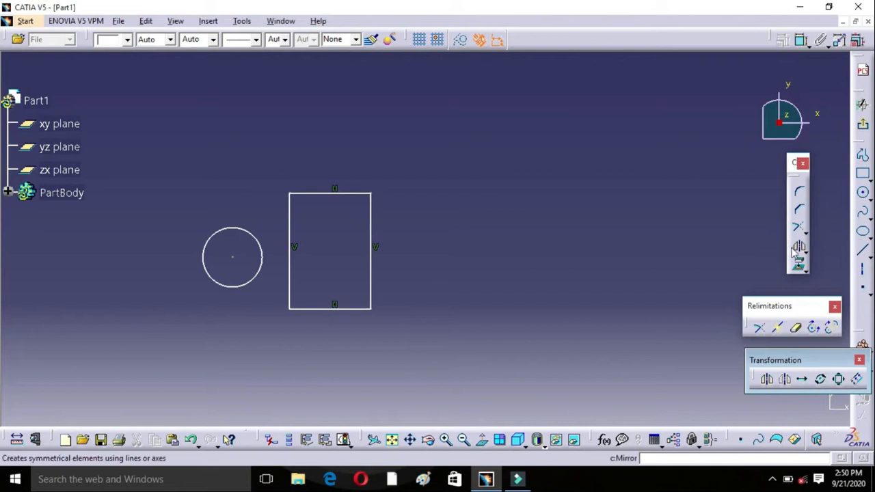
{"action": "left_click", "coordinate": [863, 268]}
{"action": "left_click", "coordinate": [482, 174]}
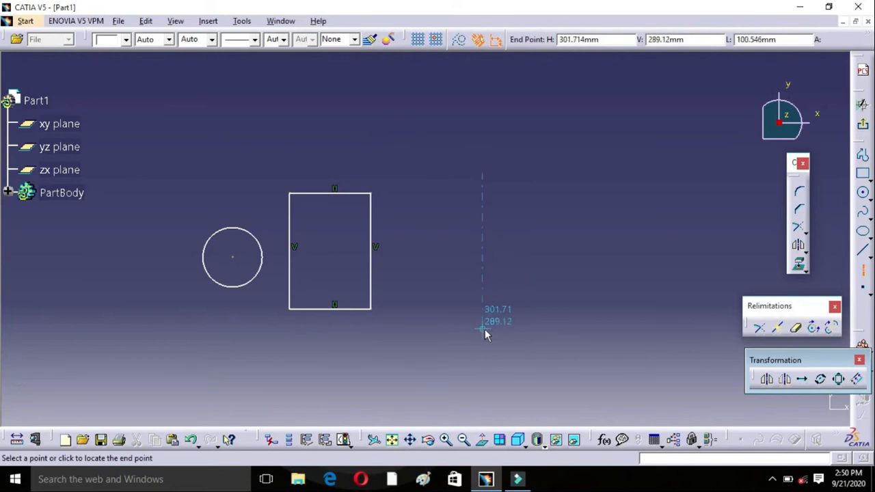
{"action": "left_click", "coordinate": [483, 330]}
Step: Move the circle and rectangle to the opposite side of the vertical axis with the Symmetry command, without keeping the originals
{"action": "left_click", "coordinate": [264, 261]}
{"action": "left_click_drag", "start_coordinate": [275, 164], "coordinate": [405, 340], "text": "ctrl"}
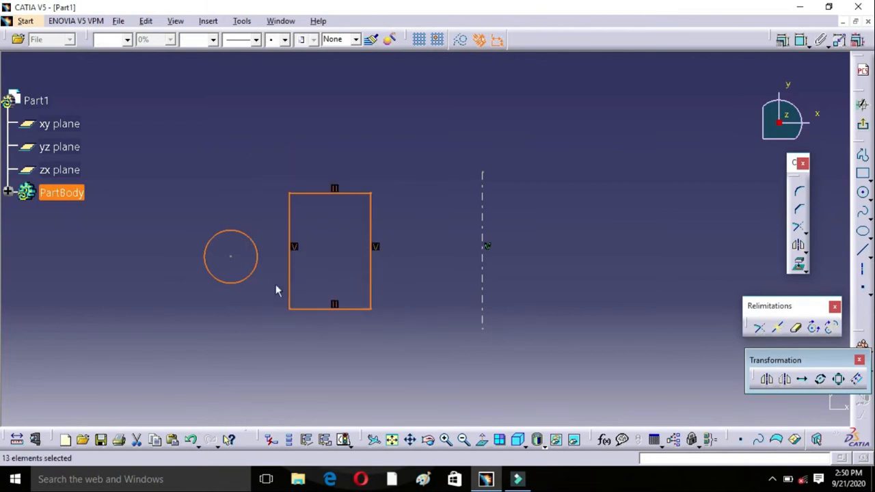
{"action": "left_click", "coordinate": [788, 381]}
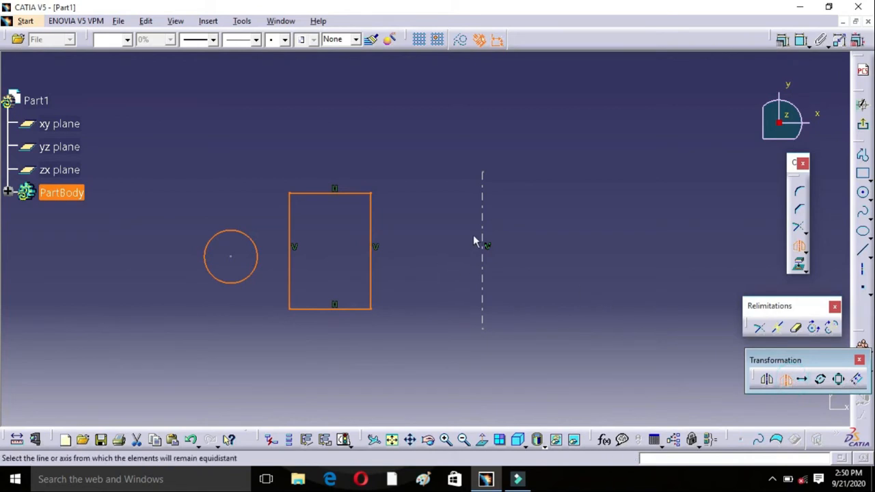
{"action": "left_click", "coordinate": [484, 228]}
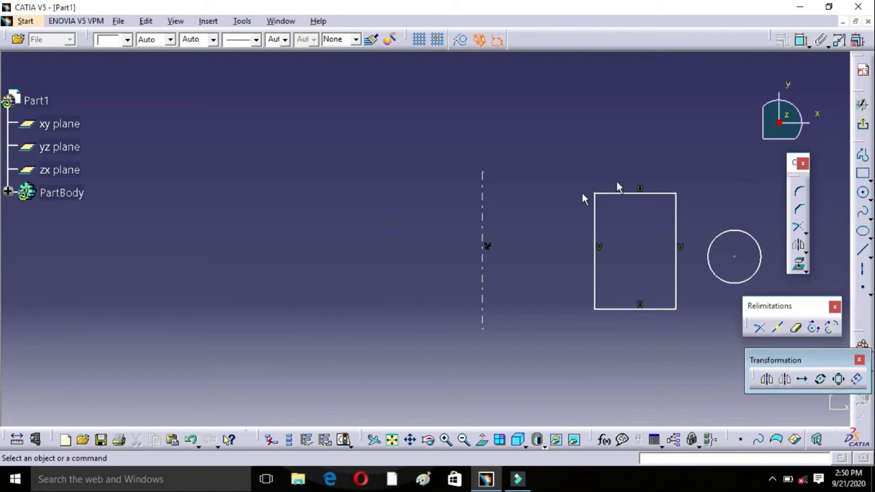
Step: Draw a small two-point rectangle about 27 mm wide in the empty area above, with its lower-right corner at about H 253 mm, V 530 mm
{"action": "middle_click_drag", "start_coordinate": [715, 203], "coordinate": [607, 354]}
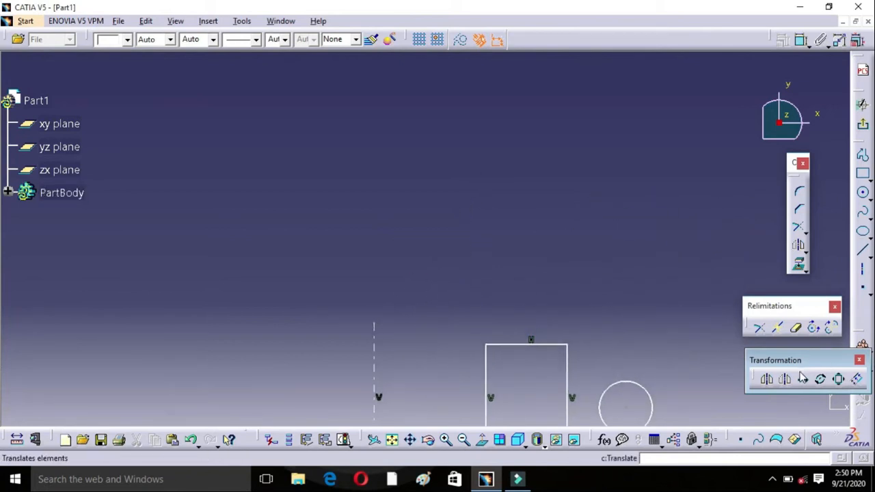
{"action": "middle_click_drag", "start_coordinate": [408, 293], "coordinate": [392, 357]}
{"action": "left_click", "coordinate": [862, 174]}
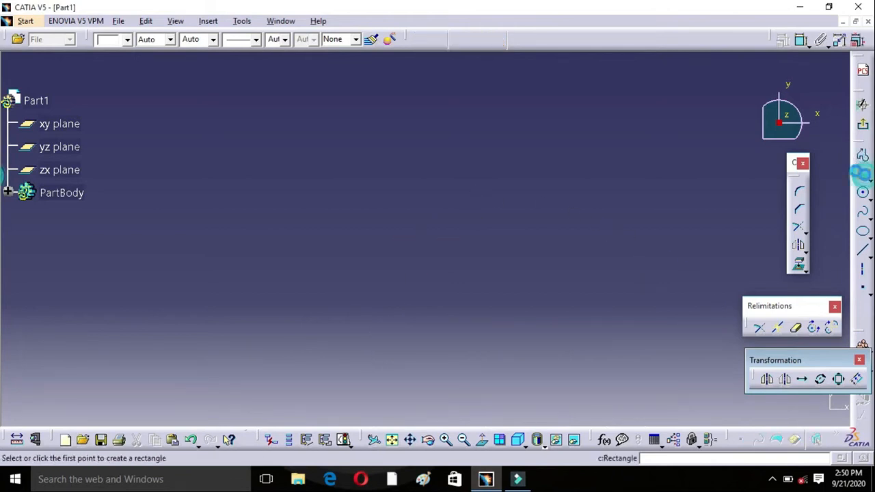
{"action": "left_click", "coordinate": [174, 218]}
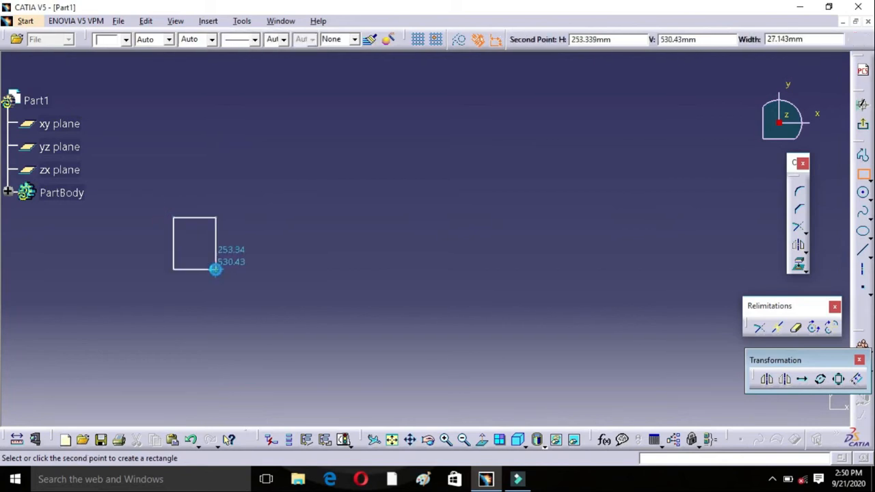
{"action": "left_click", "coordinate": [216, 269]}
{"action": "left_click", "coordinate": [258, 217]}
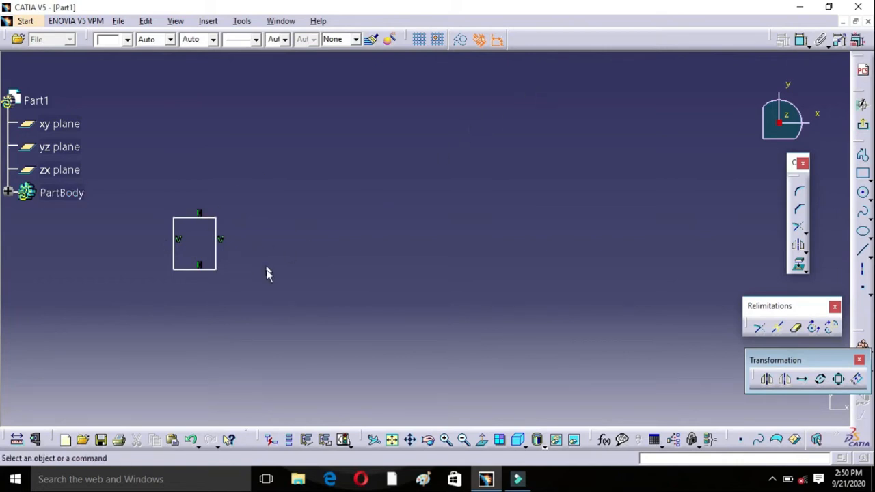
Step: Set up a duplicating translation of the small rectangle with 9 instances, using its lower-right corner as the start point
{"action": "left_click", "coordinate": [804, 379]}
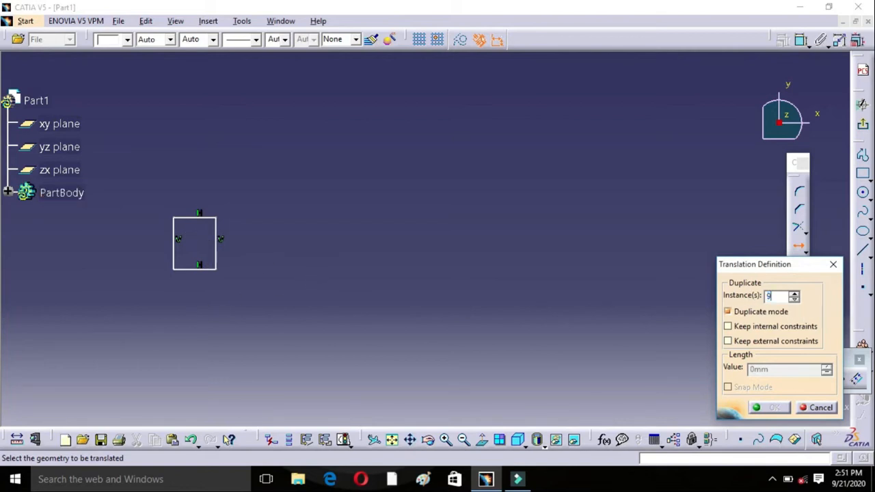
{"action": "left_click_drag", "start_coordinate": [143, 179], "coordinate": [242, 301]}
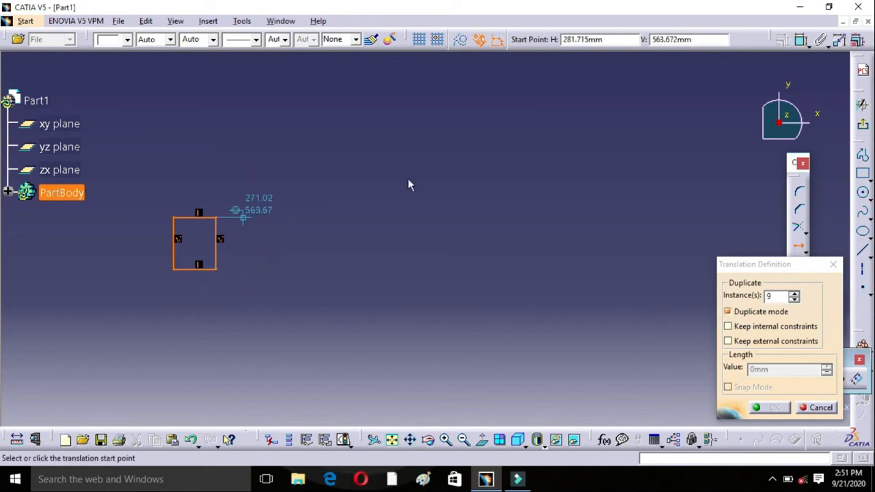
{"action": "left_click", "coordinate": [216, 269]}
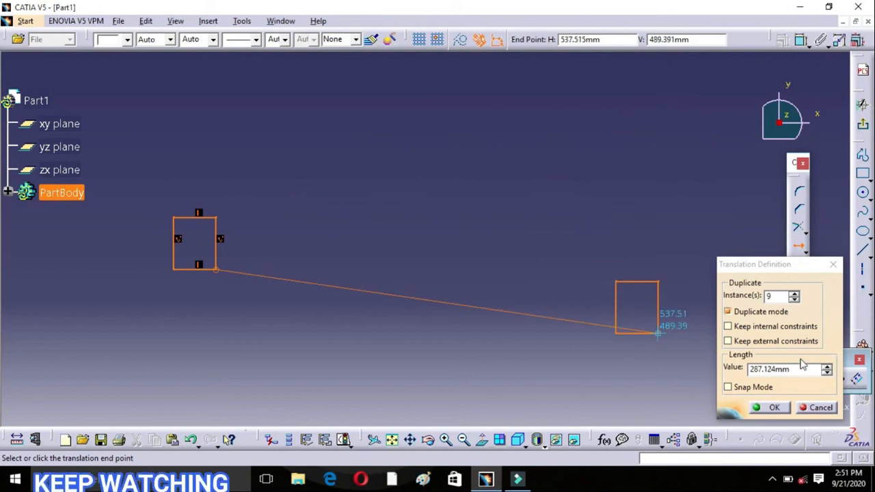
Step: Set the translation length to 40 mm and place the copies in a horizontal row to the right of the rectangle
{"action": "left_click_drag", "start_coordinate": [791, 370], "coordinate": [743, 371]}
{"action": "key", "text": "BackSpace"}
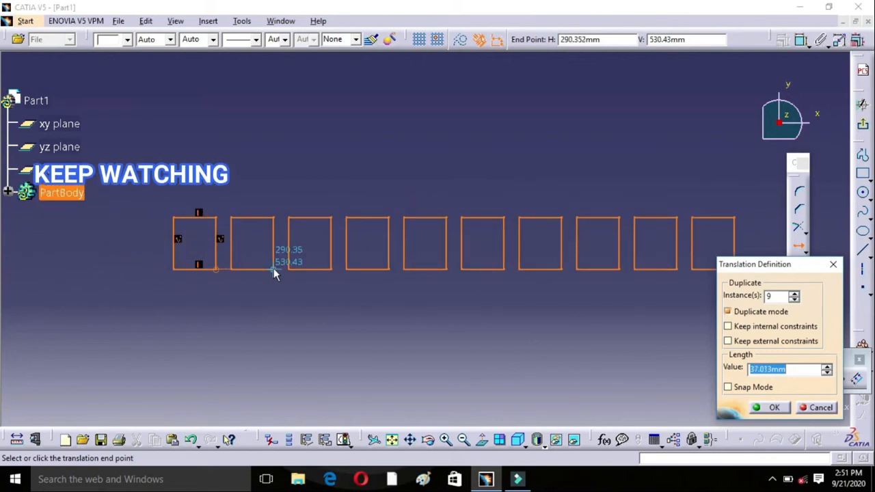
{"action": "type", "text": "40"}
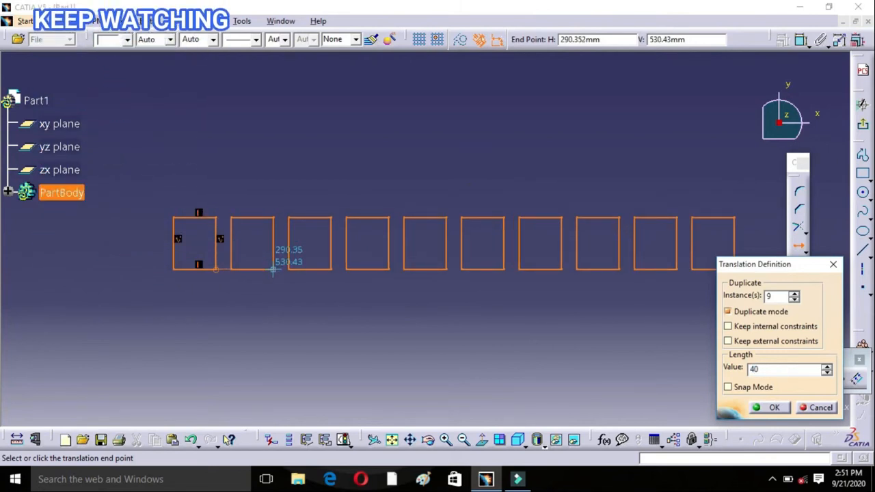
{"action": "key", "text": "Return"}
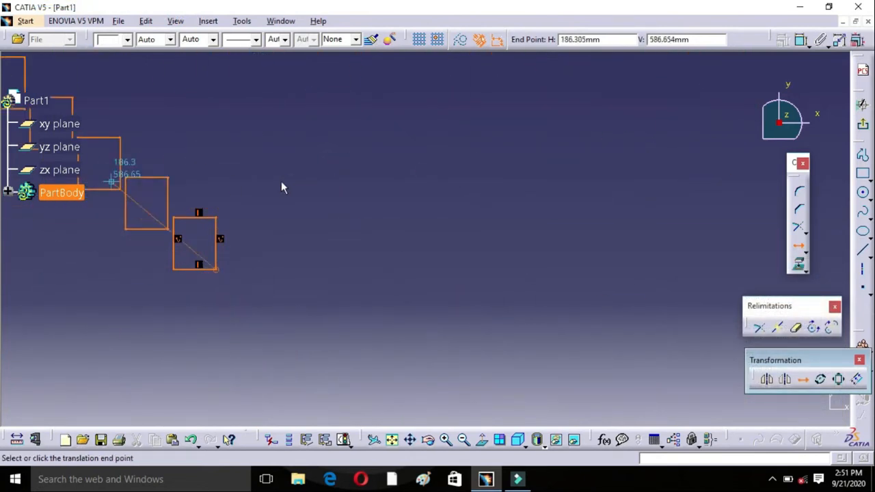
{"action": "left_click", "coordinate": [463, 440]}
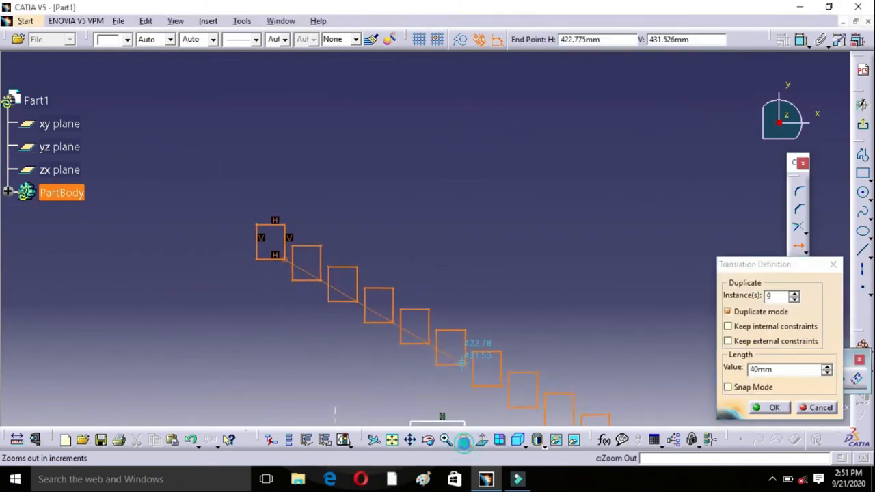
{"action": "left_click", "coordinate": [778, 409]}
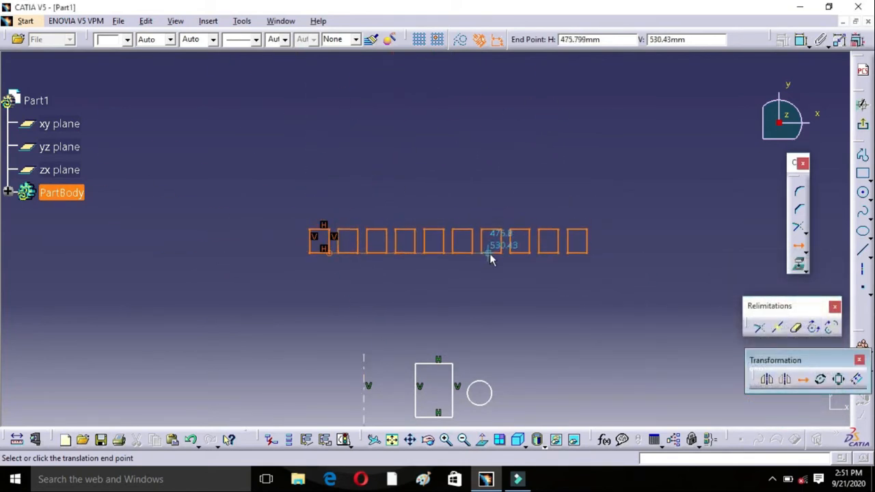
{"action": "left_click", "coordinate": [491, 257]}
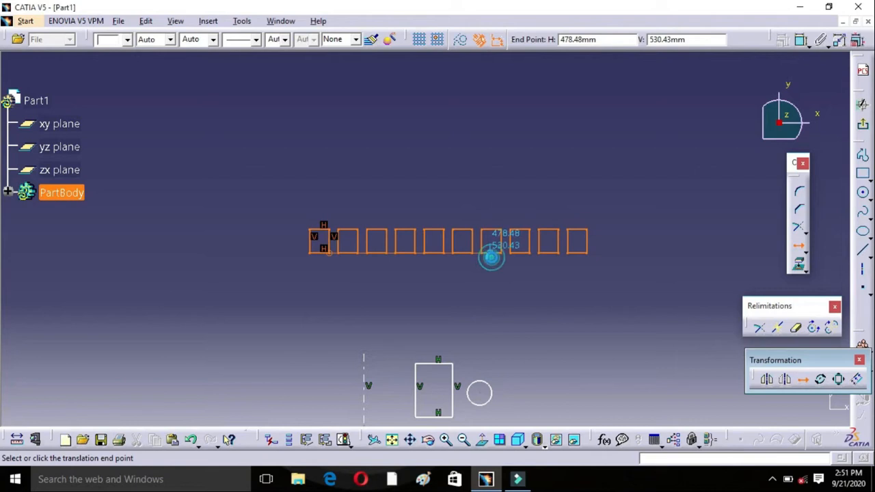
{"action": "left_click", "coordinate": [535, 193]}
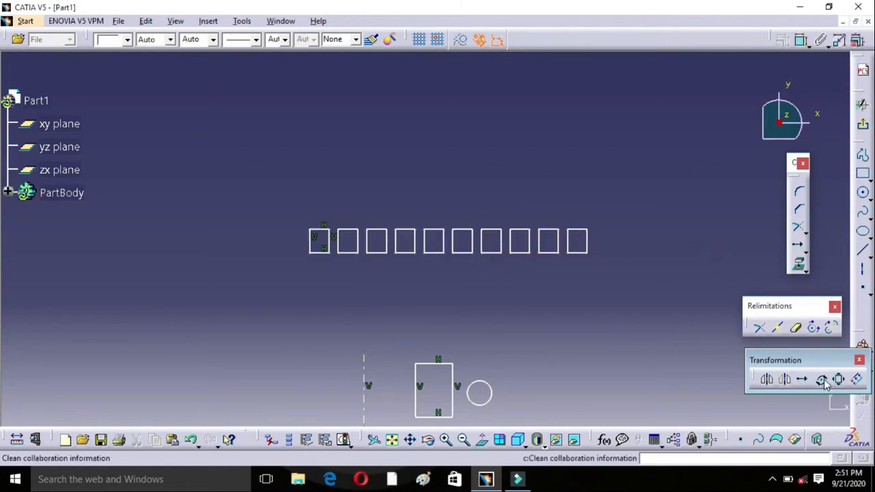
Step: In an empty area, draw a large circle centred at about H 716 mm, V 860 mm, and a small circle directly above it at about V 986 mm
{"action": "mouse_move", "coordinate": [494, 215]}
{"action": "middle_mouse_down"}
{"action": "mouse_move", "coordinate": [347, 339]}
{"action": "mouse_move", "coordinate": [340, 355]}
{"action": "middle_mouse_up"}
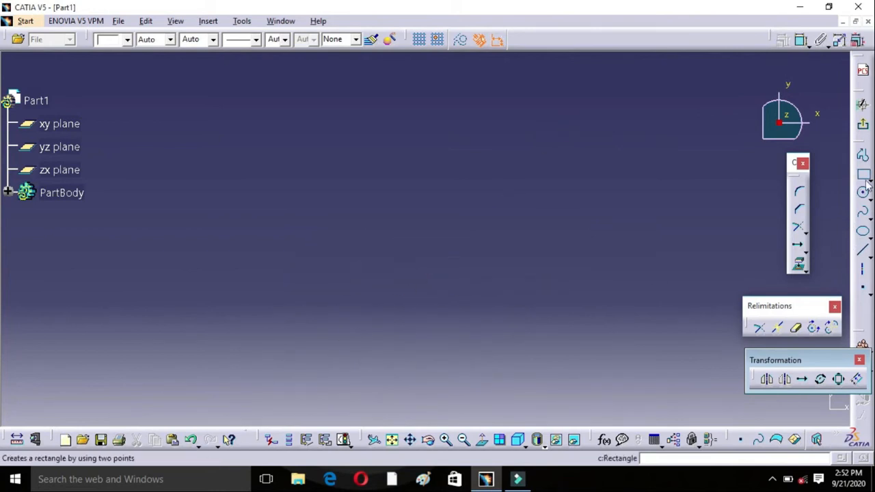
{"action": "left_click", "coordinate": [862, 192]}
{"action": "left_click", "coordinate": [434, 250]}
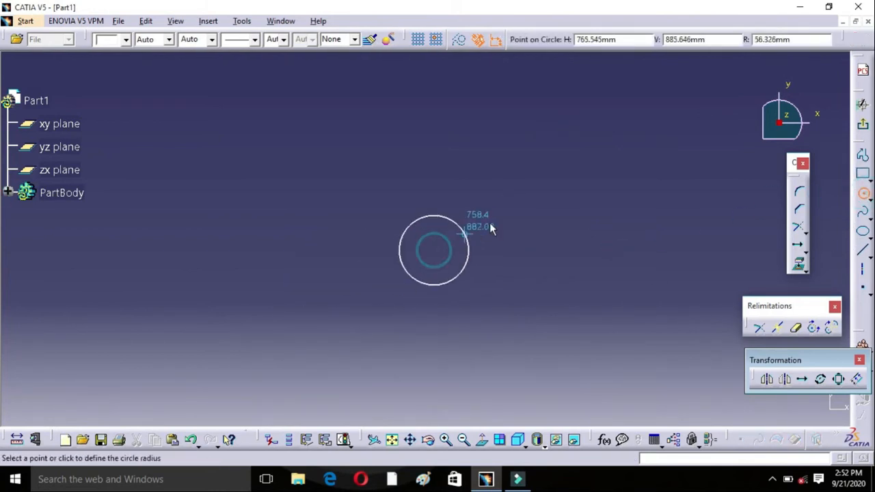
{"action": "left_click", "coordinate": [489, 222]}
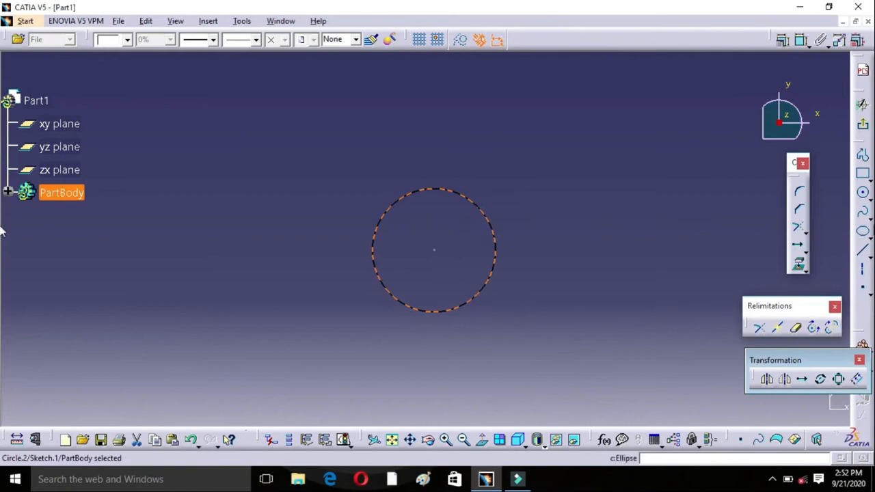
{"action": "left_click", "coordinate": [863, 192]}
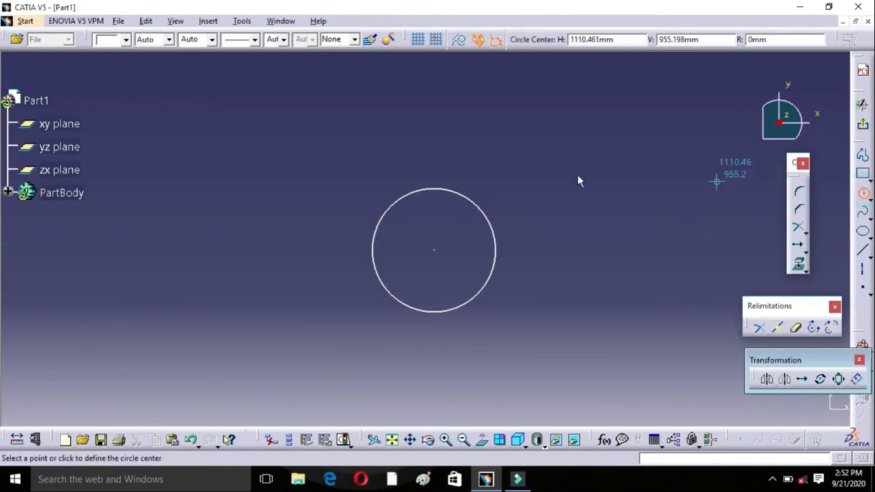
{"action": "left_click", "coordinate": [433, 158]}
{"action": "left_click", "coordinate": [443, 154]}
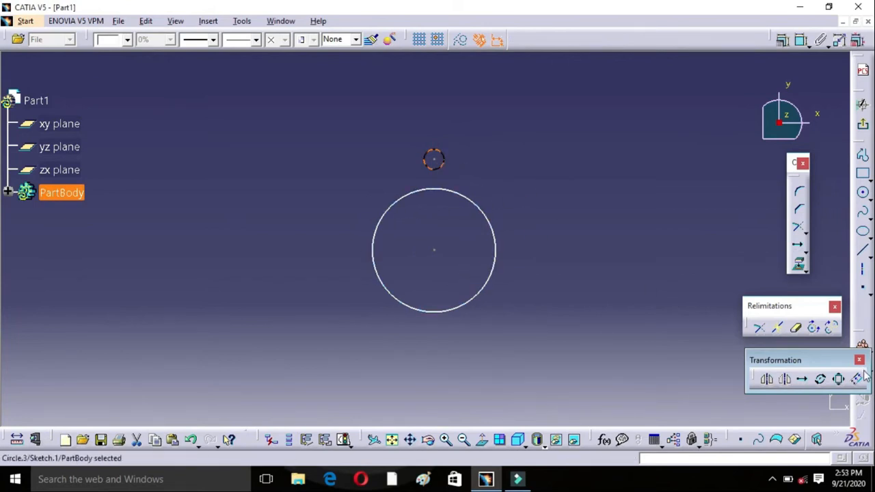
Step: Try a duplicating rotation of the small circle about the large circle's centre with 8 instances at 345 degrees, and undo it
{"action": "left_click", "coordinate": [821, 379]}
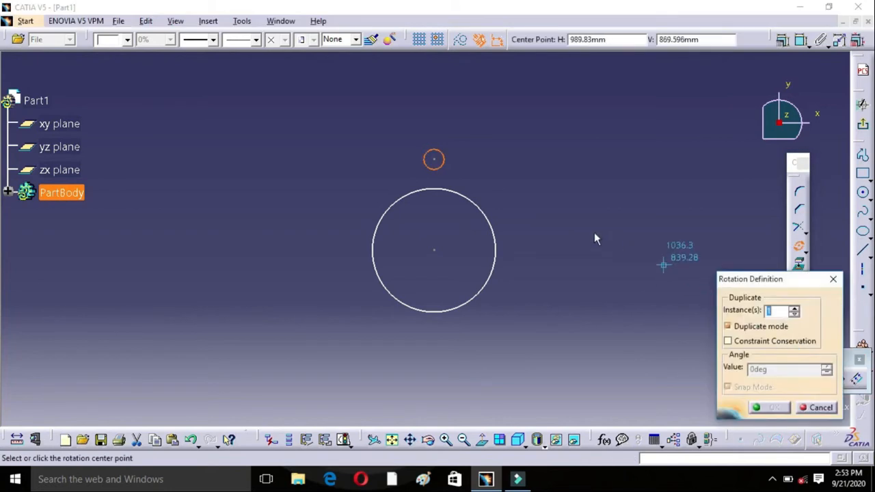
{"action": "left_click", "coordinate": [433, 250]}
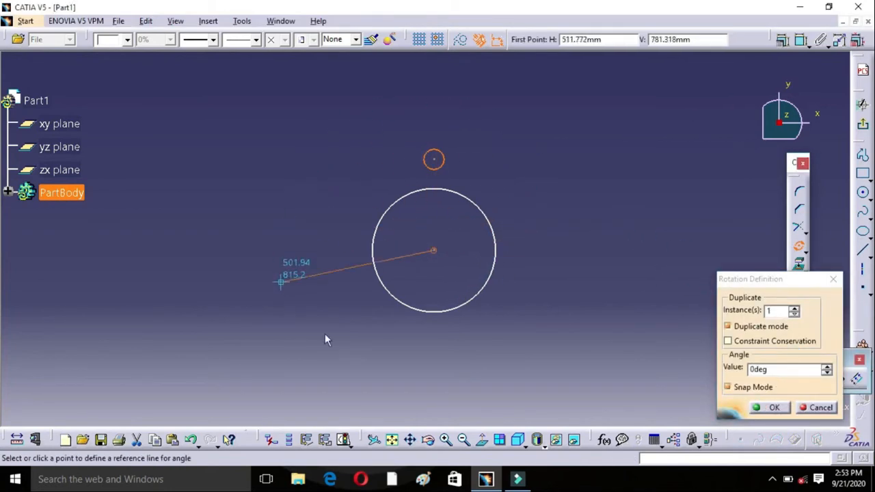
{"action": "left_click", "coordinate": [618, 128]}
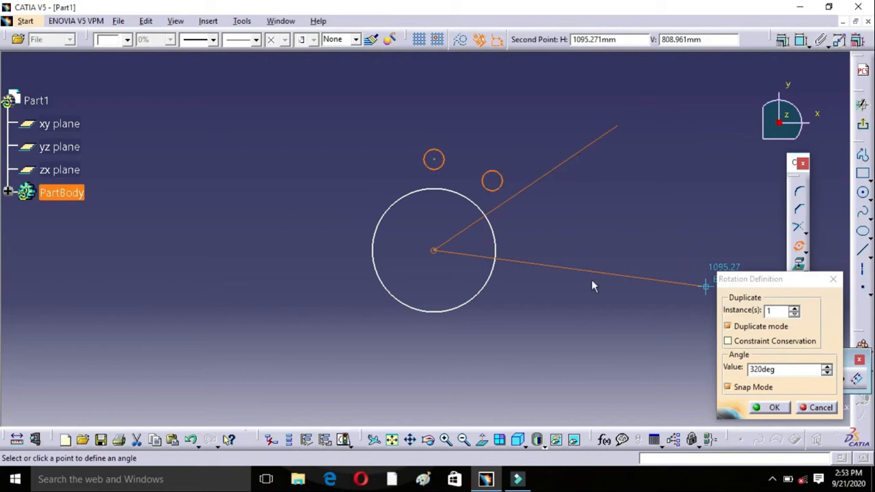
{"action": "left_click", "coordinate": [774, 311]}
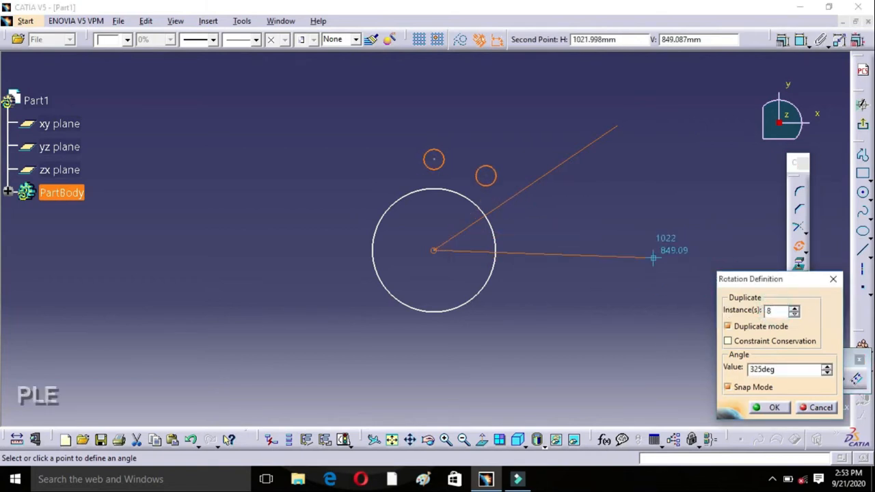
{"action": "left_click", "coordinate": [669, 170]}
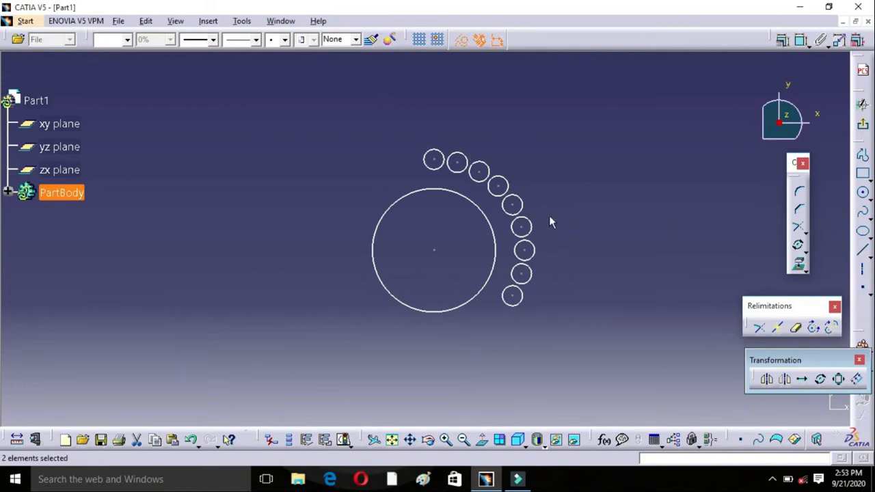
{"action": "key", "text": "ctrl+z"}
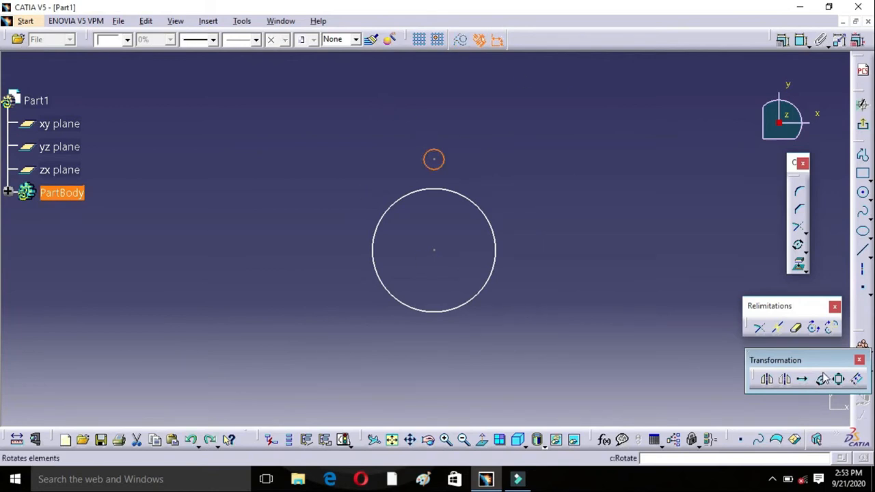
Step: Rotate the small circle about the large circle's centre in duplicate mode with 9 instances at an angle of 40 degrees
{"action": "left_click", "coordinate": [822, 378]}
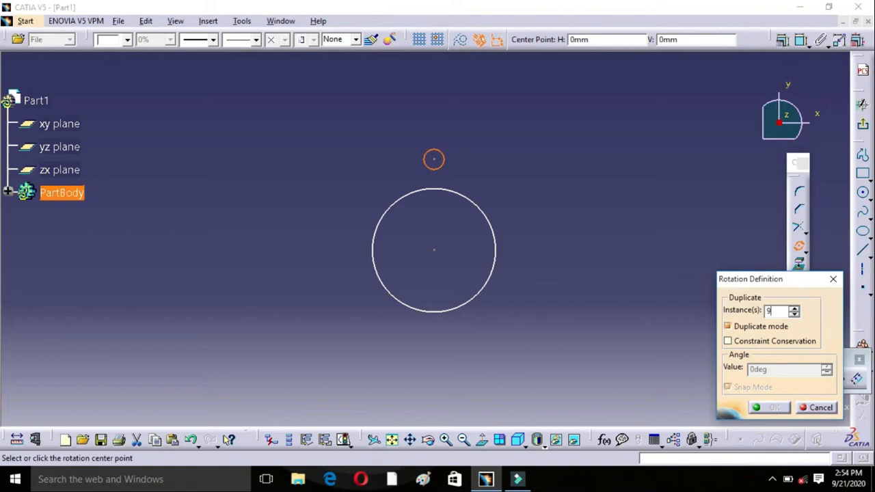
{"action": "left_click", "coordinate": [434, 251]}
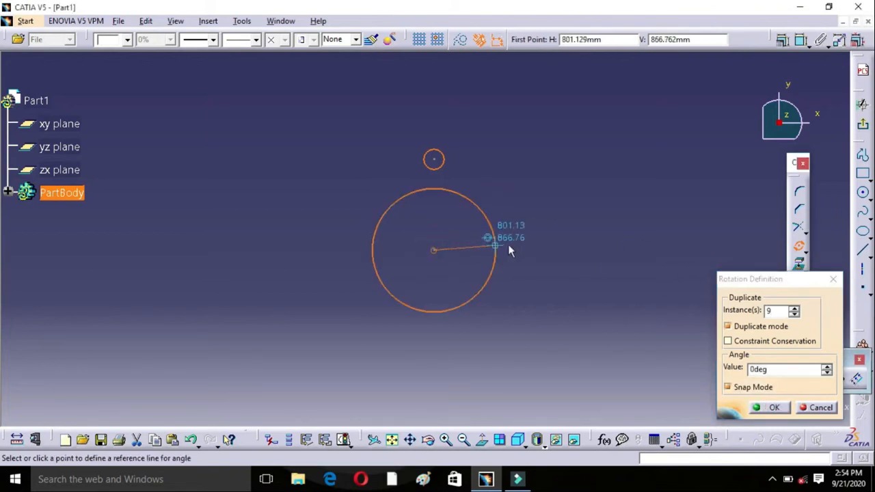
{"action": "left_click", "coordinate": [590, 157]}
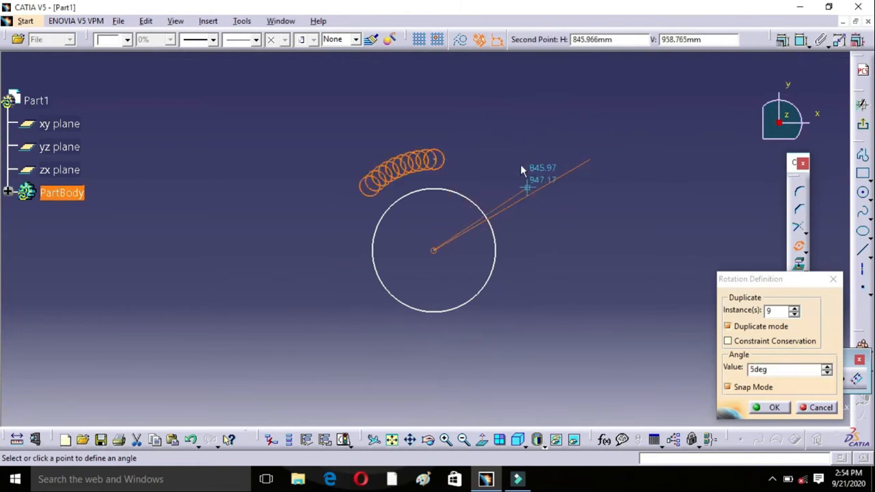
{"action": "left_click_drag", "start_coordinate": [786, 371], "coordinate": [746, 370]}
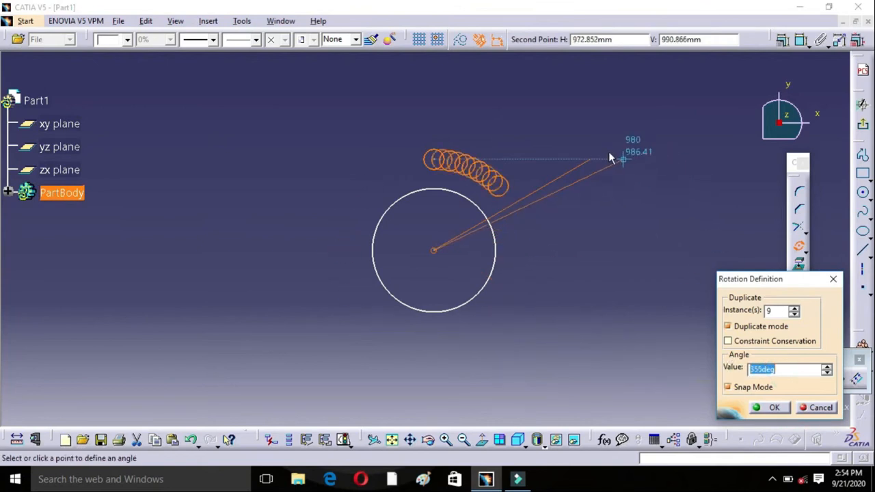
{"action": "left_click", "coordinate": [473, 132]}
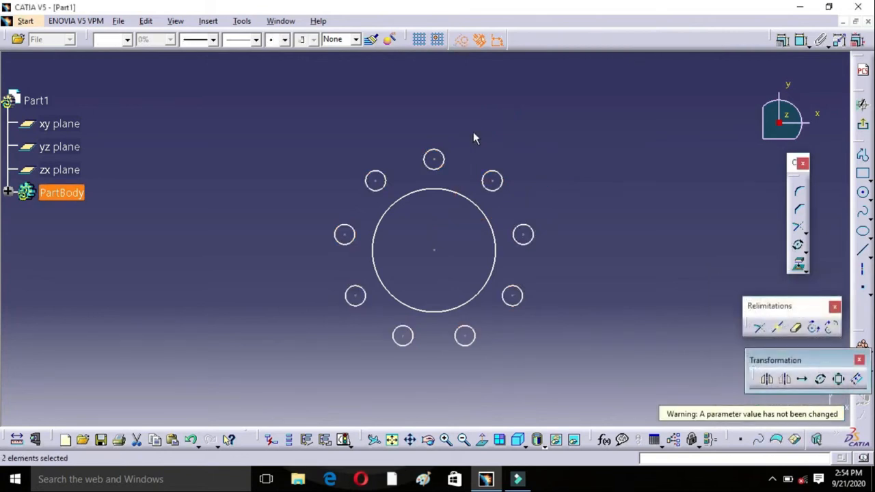
{"action": "left_click", "coordinate": [627, 239]}
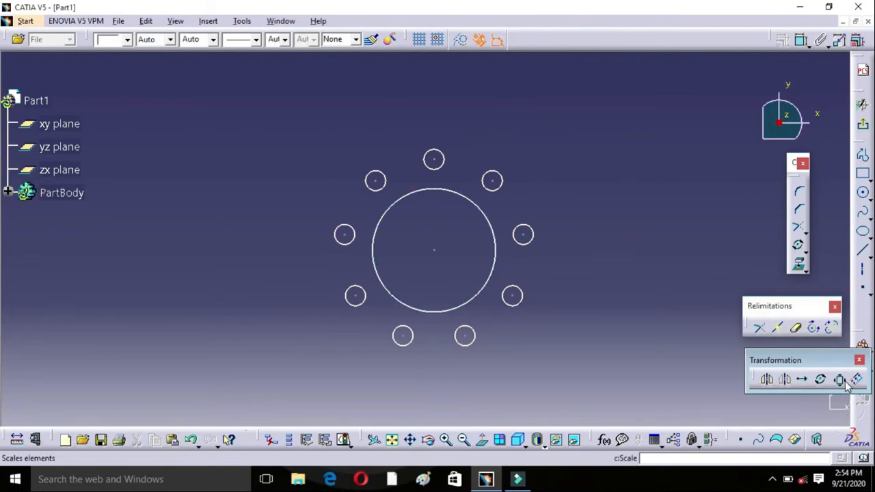
Step: Draw an upright two-point rectangle about 90 mm wide in an empty area, with its lower edge at about V 1234 mm
{"action": "middle_click_drag", "start_coordinate": [525, 188], "coordinate": [440, 422]}
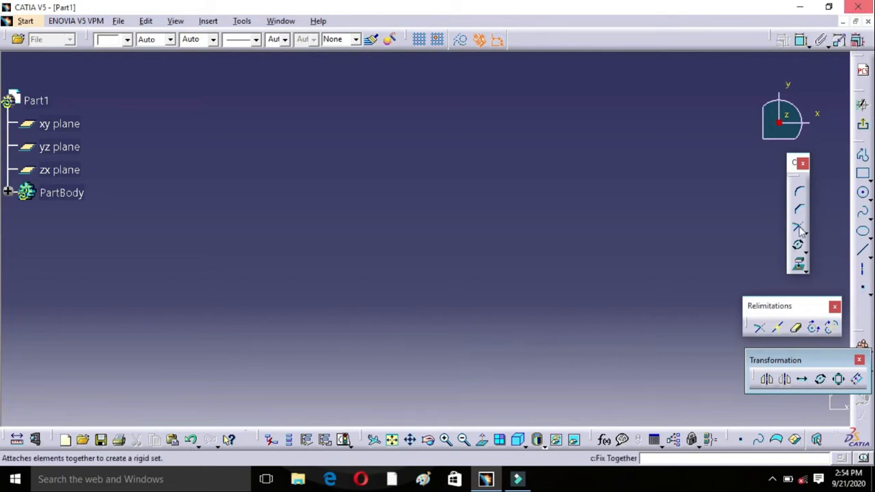
{"action": "left_click", "coordinate": [860, 173]}
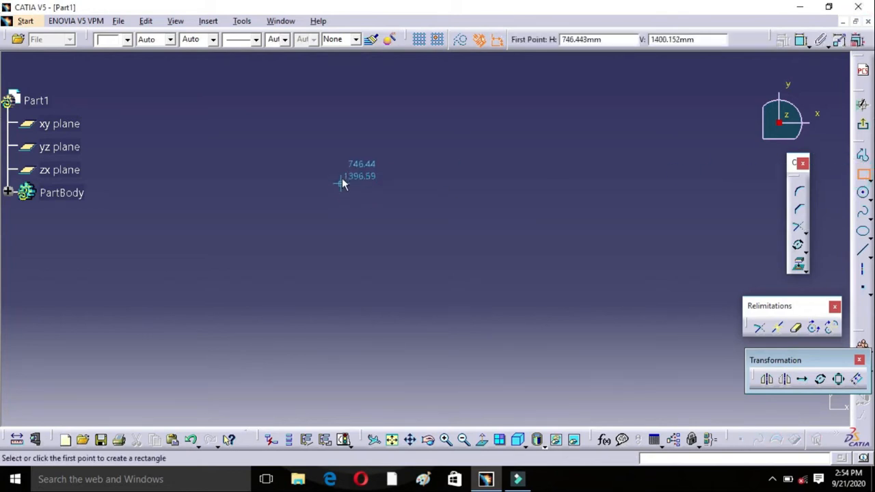
{"action": "left_click", "coordinate": [383, 203]}
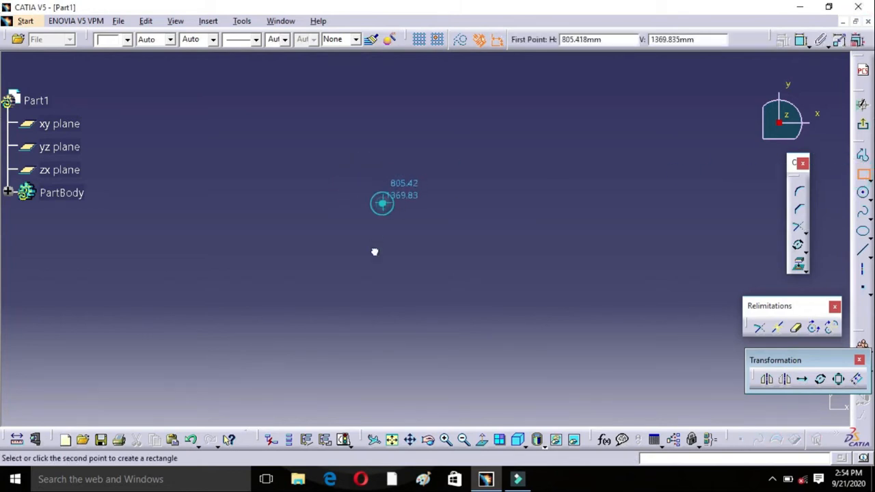
{"action": "left_click", "coordinate": [446, 300]}
{"action": "left_click", "coordinate": [496, 268]}
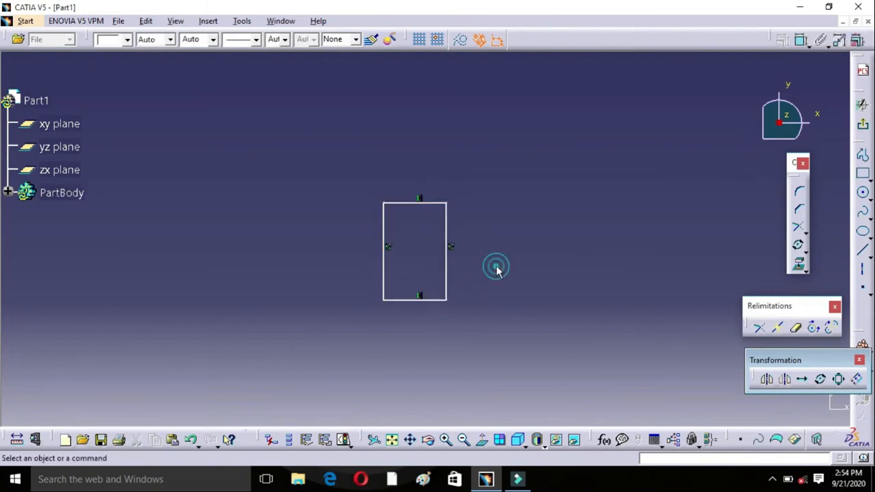
Step: Scale the rectangle by a factor of 2 about the middle of its lower edge, with duplicate mode off
{"action": "left_click", "coordinate": [838, 382]}
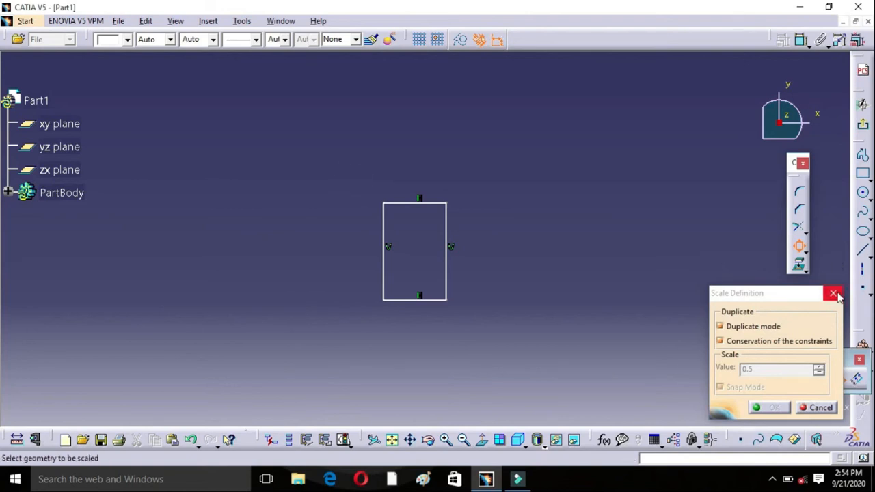
{"action": "left_click_drag", "start_coordinate": [365, 174], "coordinate": [483, 333]}
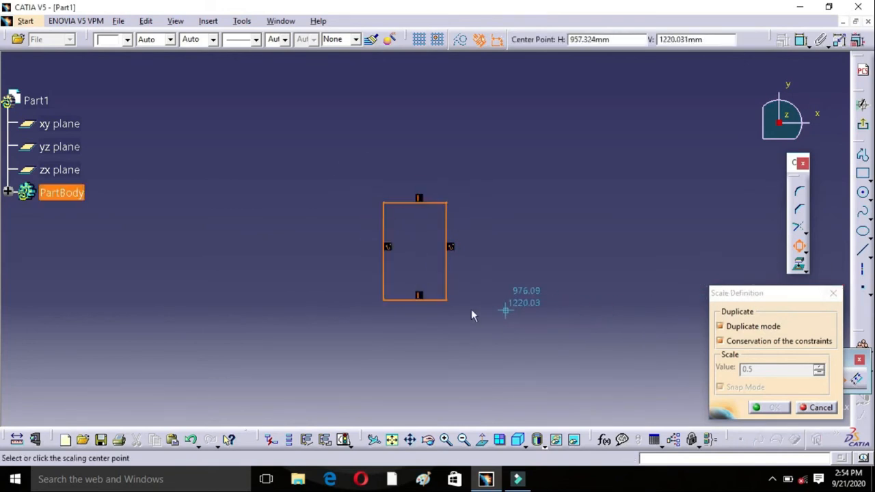
{"action": "left_click", "coordinate": [723, 328]}
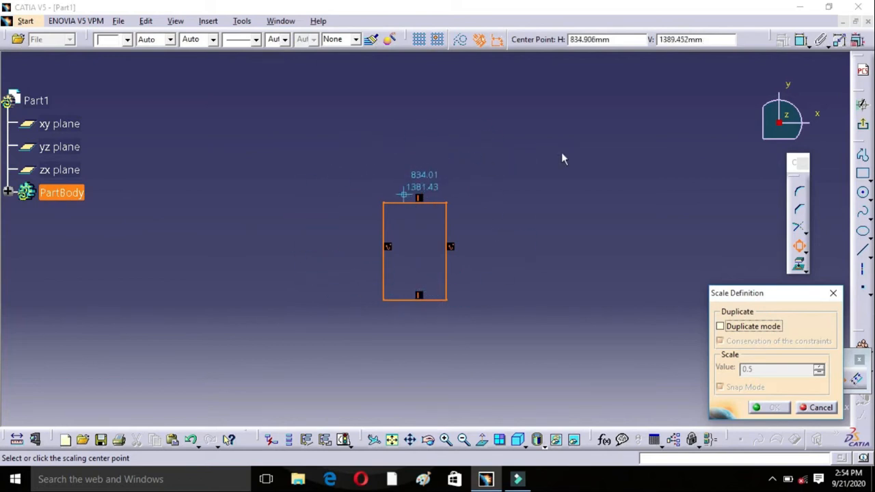
{"action": "left_click", "coordinate": [419, 299]}
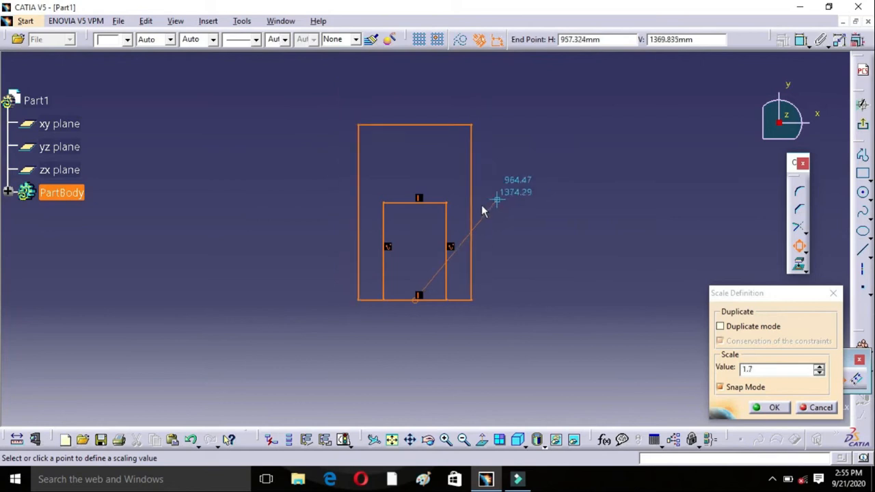
{"action": "left_click", "coordinate": [534, 222]}
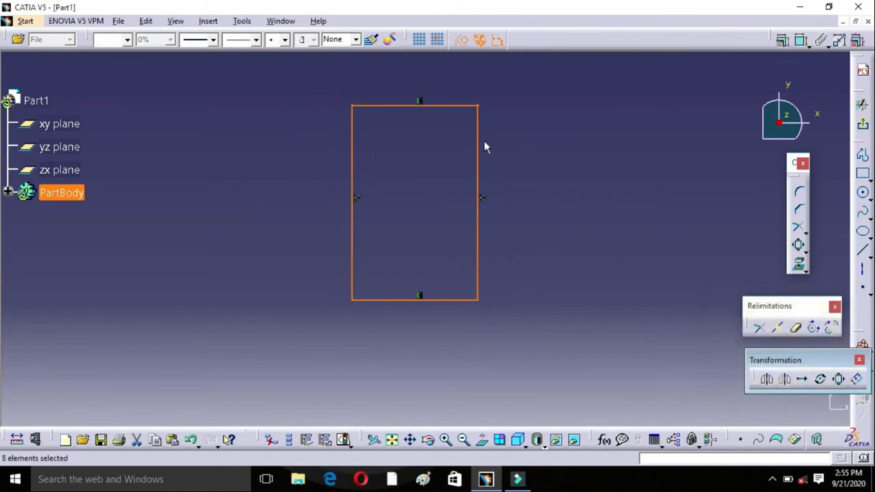
{"action": "left_click", "coordinate": [410, 207]}
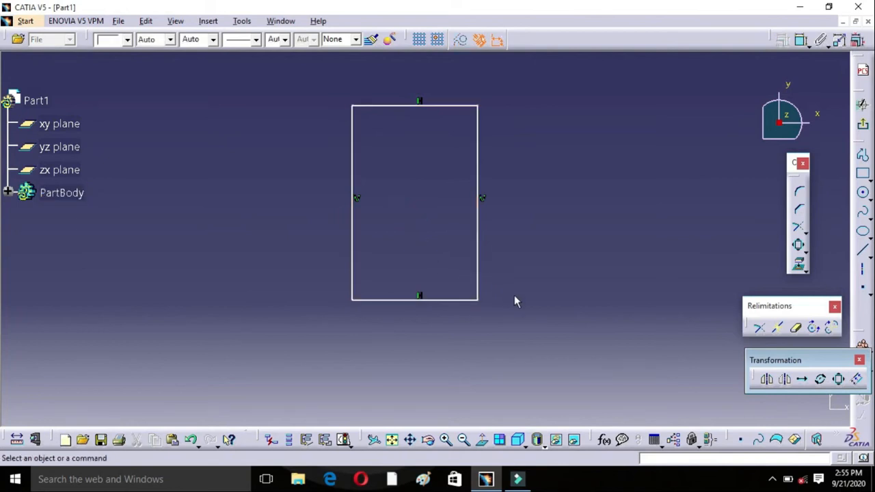
Step: Create an enlarged scaled duplicate of the rectangle about the middle of its lower edge, with duplicate mode and constraint conservation on
{"action": "left_click", "coordinate": [840, 379]}
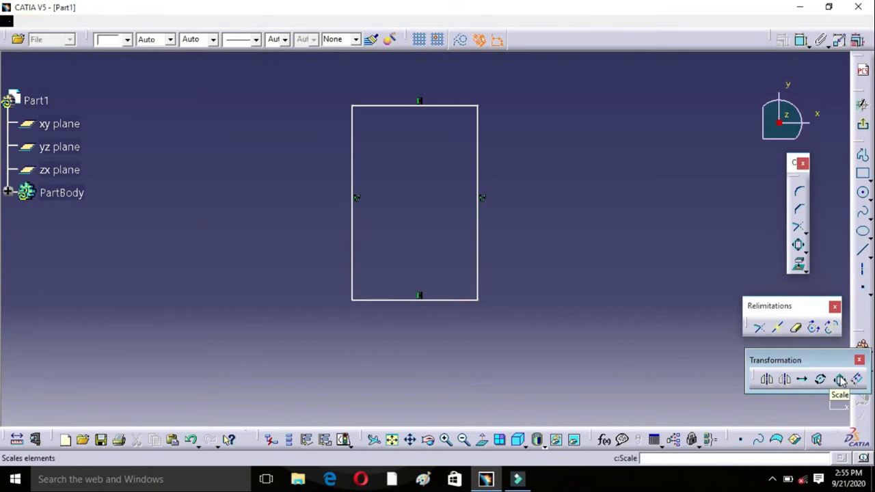
{"action": "mouse_move", "coordinate": [279, 99]}
{"action": "left_mouse_down"}
{"action": "mouse_move", "coordinate": [303, 162]}
{"action": "mouse_move", "coordinate": [478, 322]}
{"action": "mouse_move", "coordinate": [498, 328]}
{"action": "left_mouse_up"}
{"action": "left_click", "coordinate": [720, 327]}
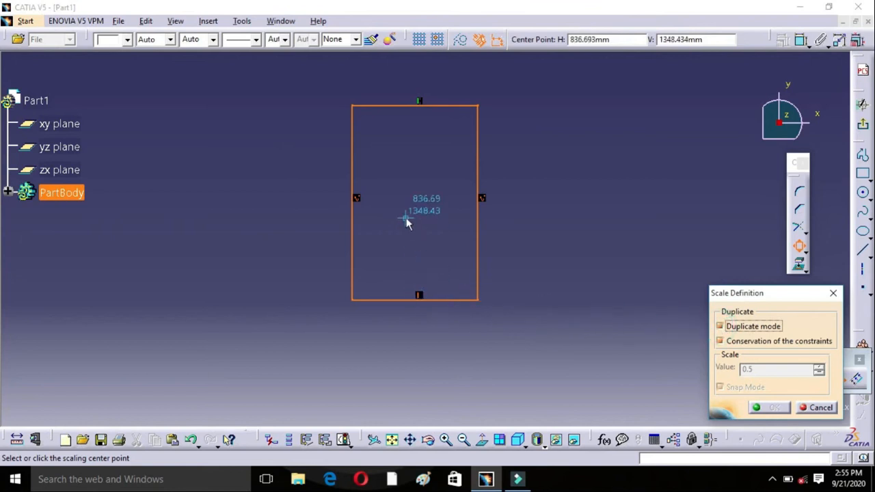
{"action": "left_click", "coordinate": [420, 298]}
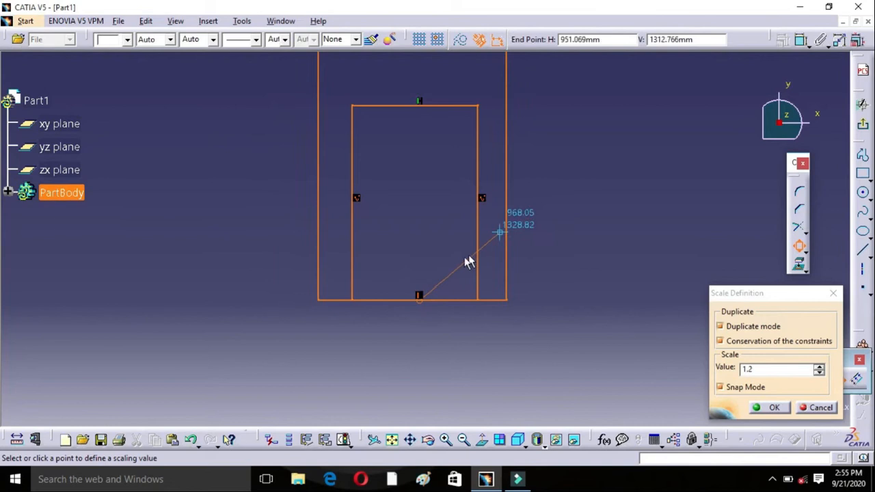
{"action": "middle_click_drag", "start_coordinate": [505, 233], "coordinate": [505, 234]}
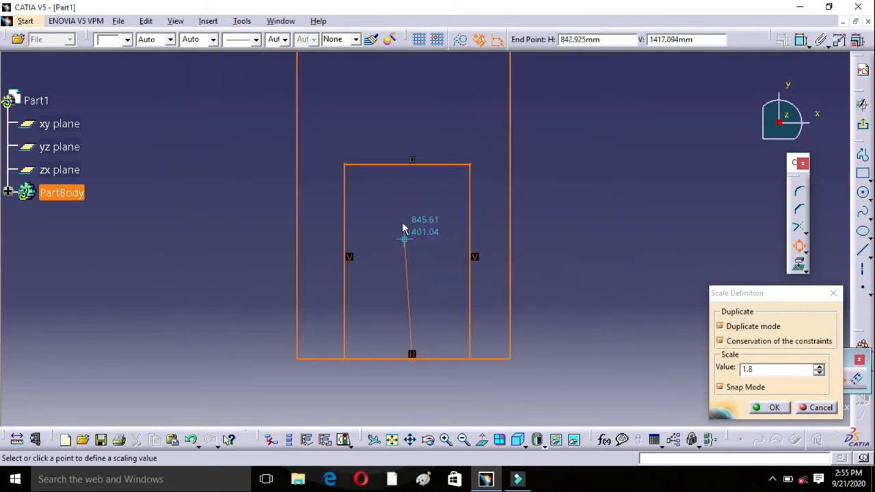
{"action": "left_click", "coordinate": [404, 266]}
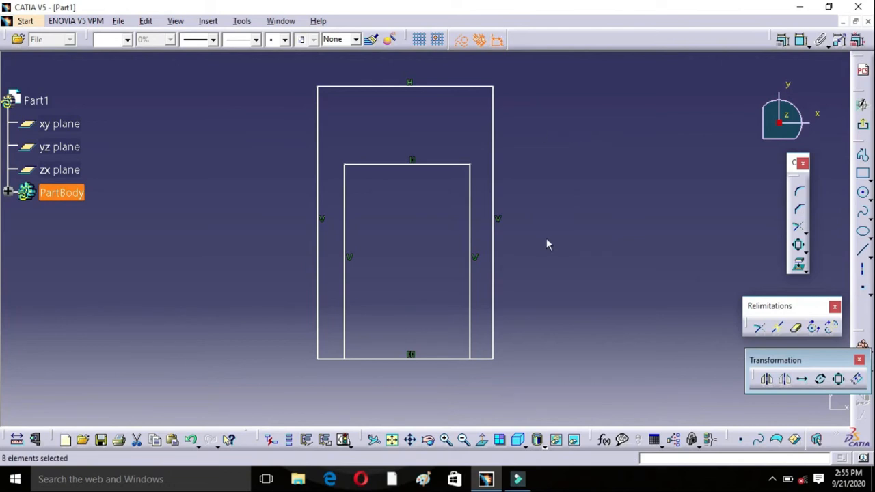
{"action": "middle_click_drag", "start_coordinate": [512, 222], "coordinate": [410, 258]}
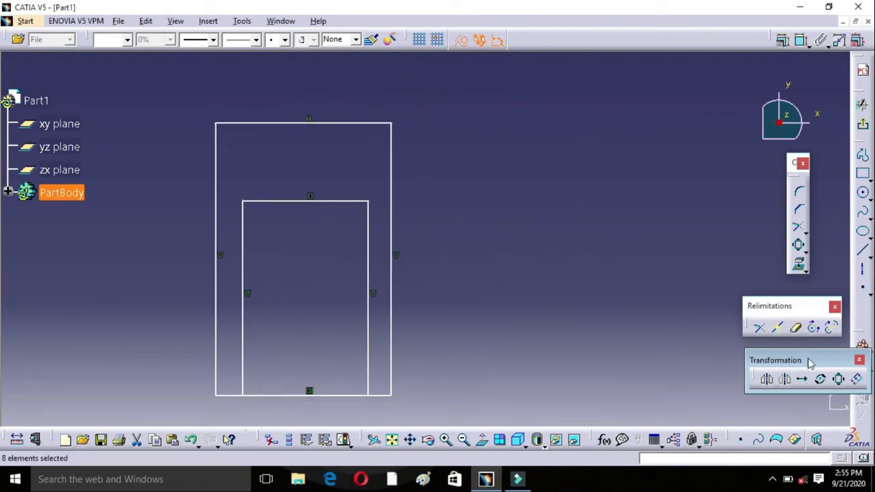
{"action": "left_click", "coordinate": [857, 379]}
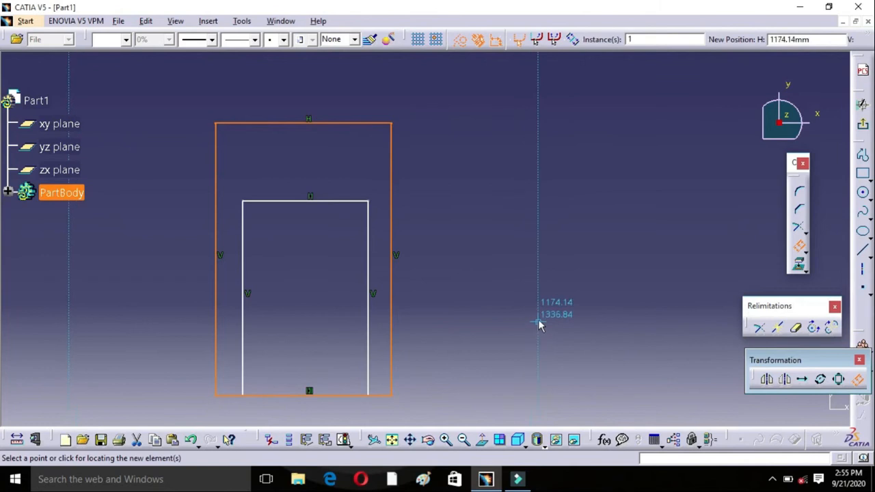
{"action": "key", "text": "Escape"}
{"action": "key", "text": "Escape"}
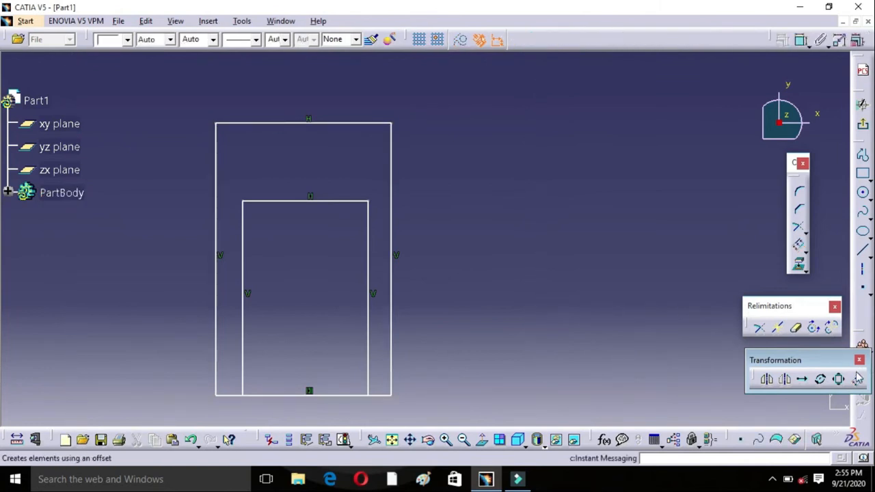
Step: Offset the outer rectangle's right edge outward as a single instance and set the offset distance to 100 mm
{"action": "left_click", "coordinate": [857, 378]}
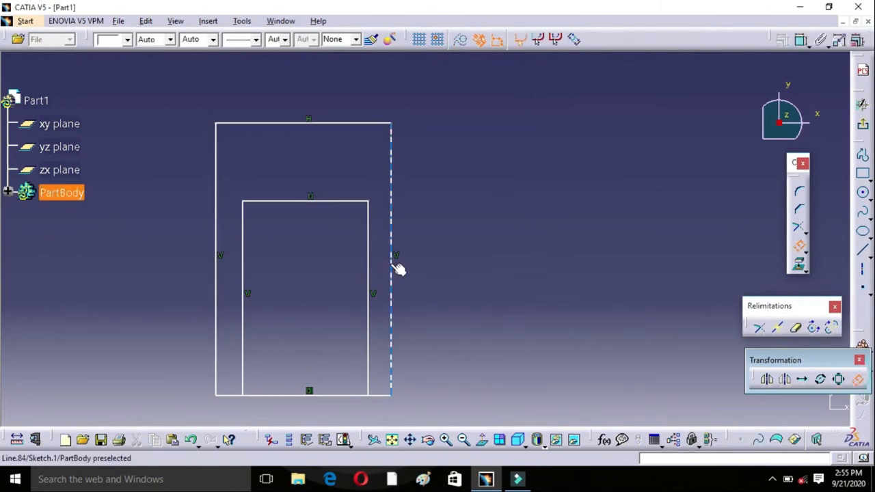
{"action": "left_click", "coordinate": [395, 266]}
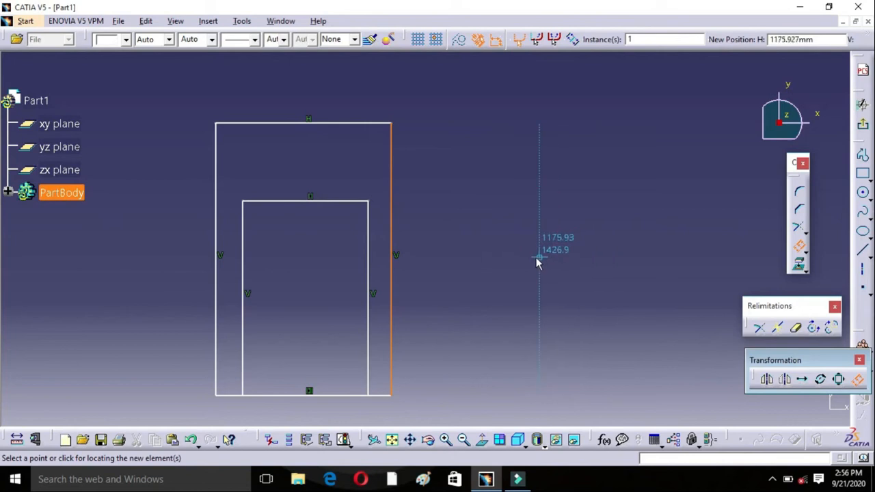
{"action": "left_click", "coordinate": [513, 264]}
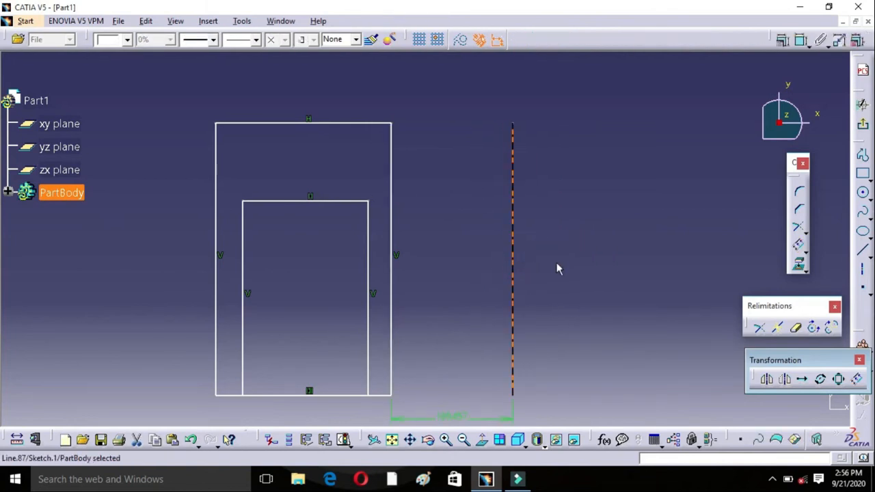
{"action": "double_click", "coordinate": [451, 416]}
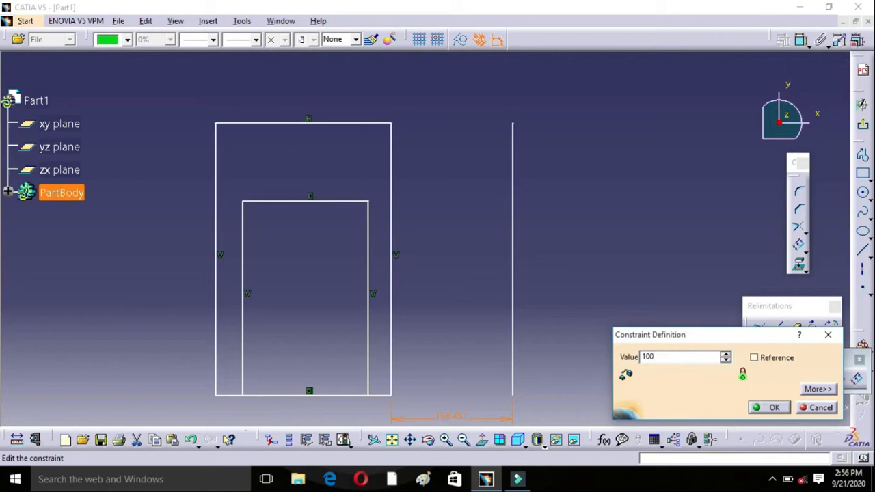
{"action": "key", "text": "Return"}
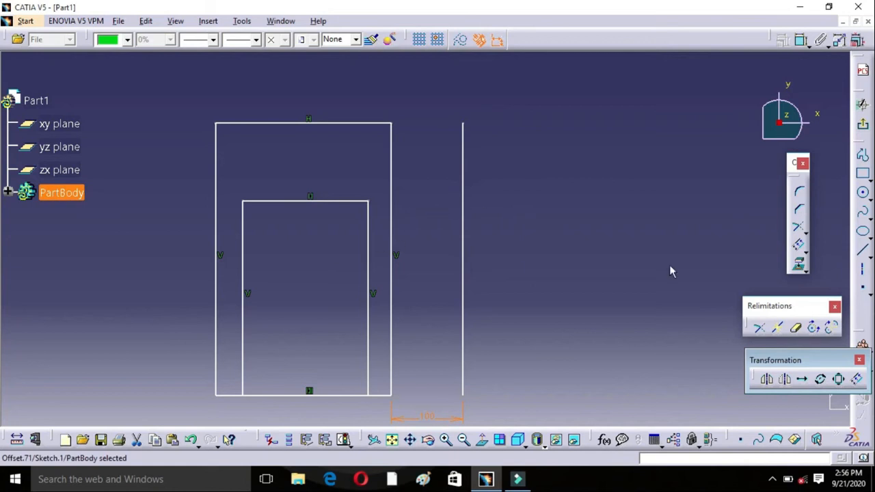
Step: Offset the outer rectangle's right and upper edges together outward, placing the copy just inside the line offset by 100 mm
{"action": "left_click", "coordinate": [855, 379]}
{"action": "left_click", "coordinate": [391, 229]}
{"action": "left_click", "coordinate": [332, 123], "text": "ctrl"}
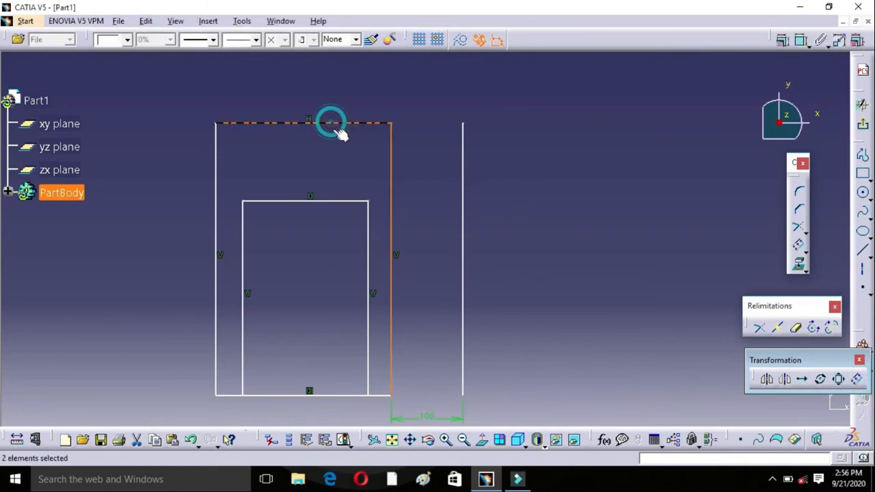
{"action": "left_click", "coordinate": [858, 380]}
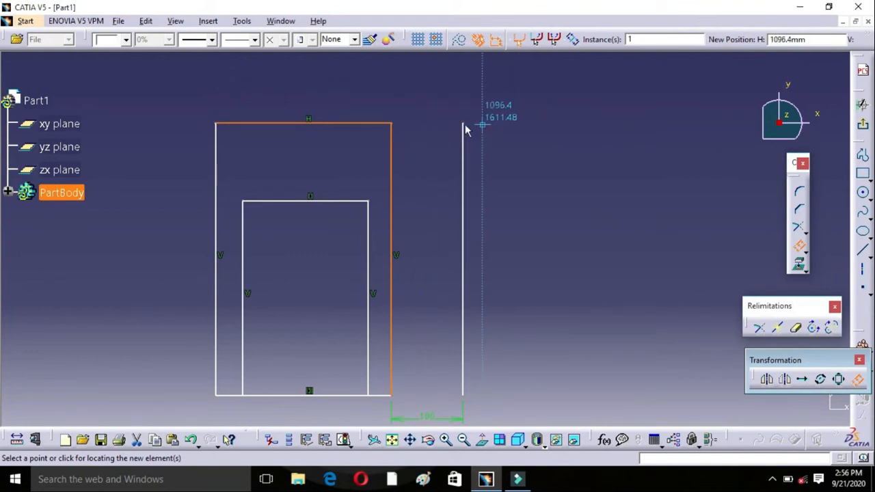
{"action": "left_click", "coordinate": [441, 150]}
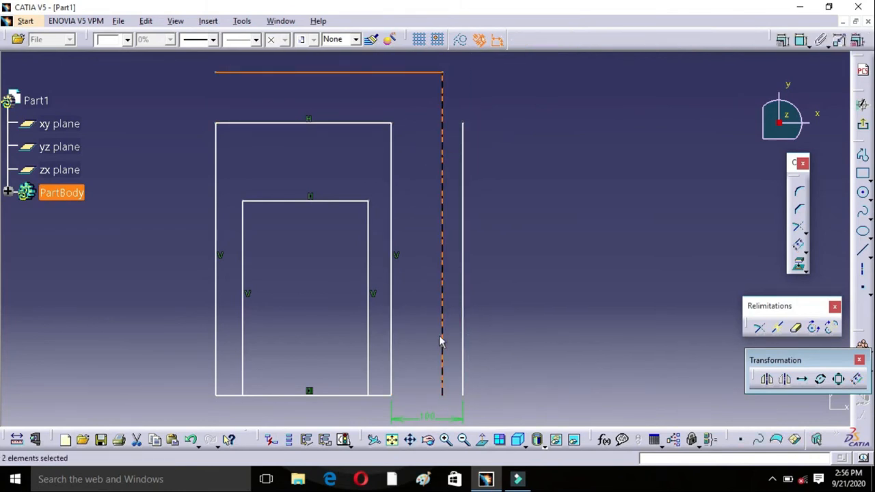
{"action": "left_click", "coordinate": [424, 265]}
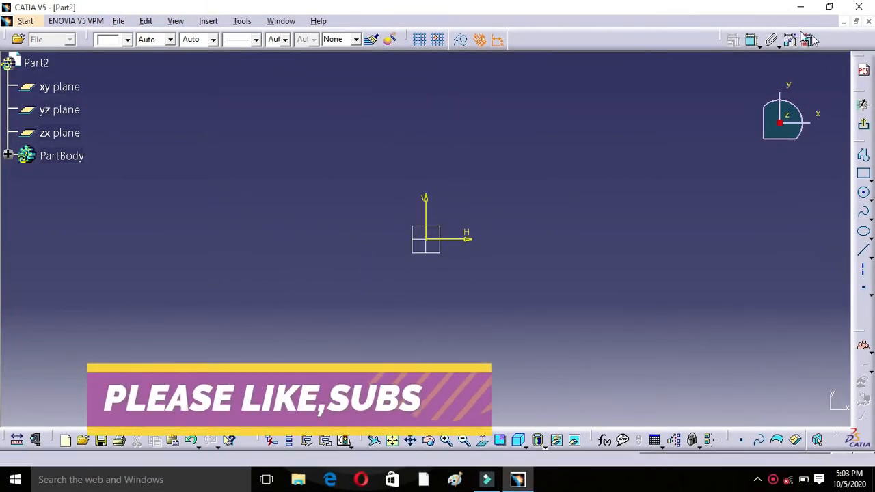
Step: Undock the Constraint toolbar in the Part2 sketch and place it over the drawing area below the compass
{"action": "left_click_drag", "start_coordinate": [724, 38], "coordinate": [721, 49]}
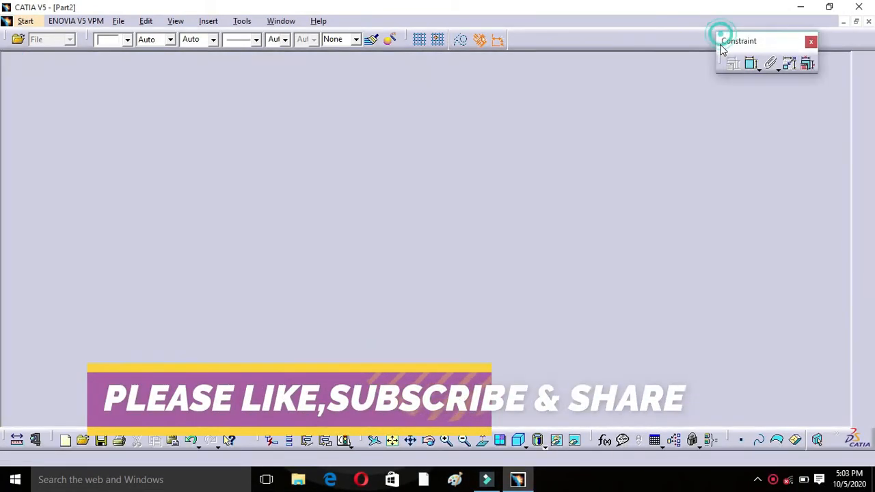
{"action": "mouse_move", "coordinate": [720, 99]}
{"action": "left_mouse_down"}
{"action": "mouse_move", "coordinate": [726, 179]}
{"action": "mouse_move", "coordinate": [743, 179]}
{"action": "left_mouse_up"}
Step: Draw a two-point rectangle above and to the right of the origin, and shift its upper edge down and to the right
{"action": "mouse_move", "coordinate": [495, 211]}
{"action": "middle_mouse_down"}
{"action": "mouse_move", "coordinate": [385, 209]}
{"action": "mouse_move", "coordinate": [401, 234]}
{"action": "middle_mouse_up"}
{"action": "middle_click_drag", "start_coordinate": [326, 174], "coordinate": [353, 230]}
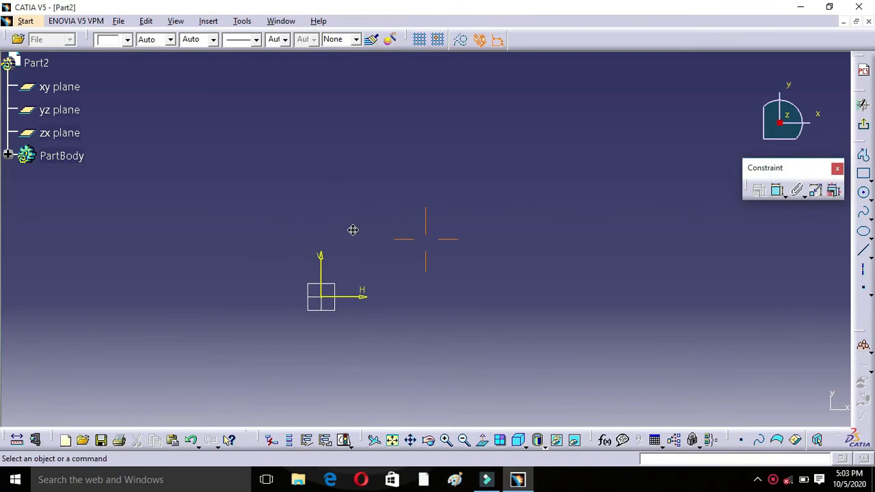
{"action": "scroll", "coordinate": [207, 113], "scroll_direction": "down", "scroll_amount": 1}
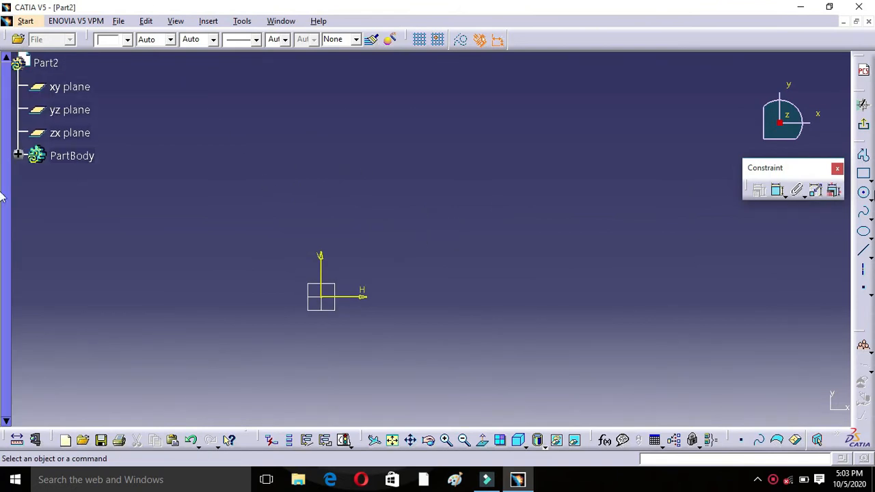
{"action": "left_click", "coordinate": [863, 175]}
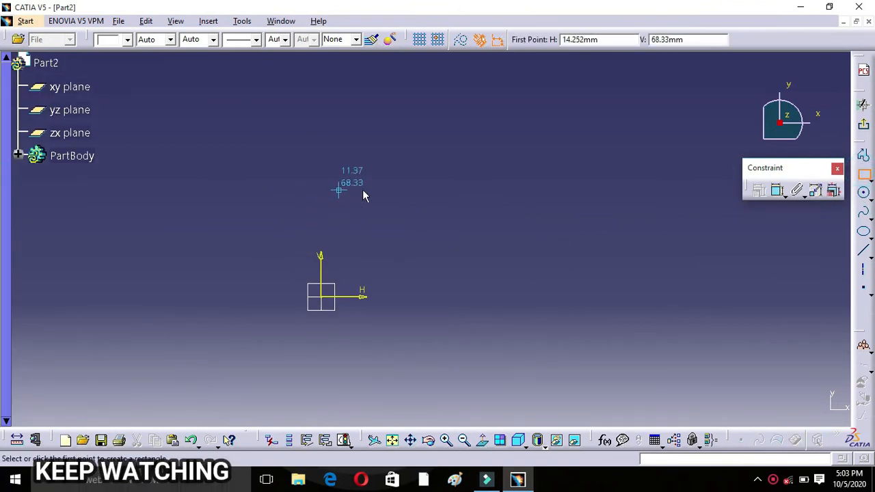
{"action": "left_click", "coordinate": [403, 173]}
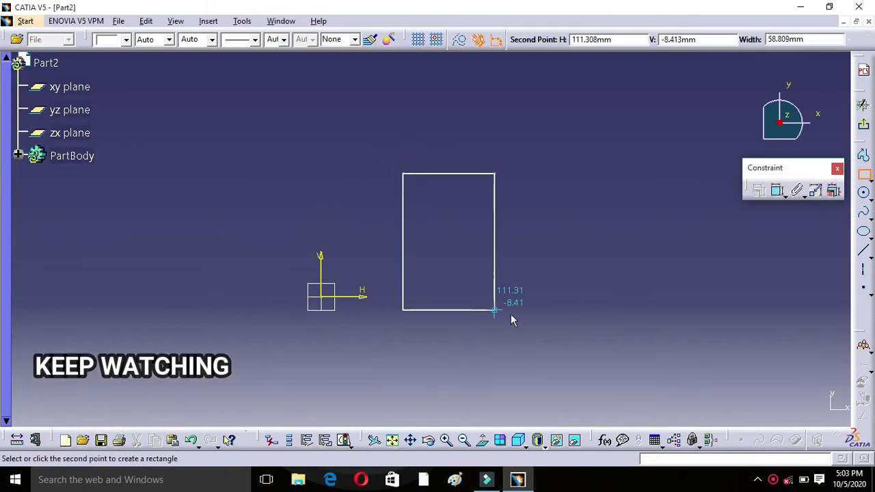
{"action": "left_click", "coordinate": [520, 280]}
{"action": "left_click", "coordinate": [530, 286]}
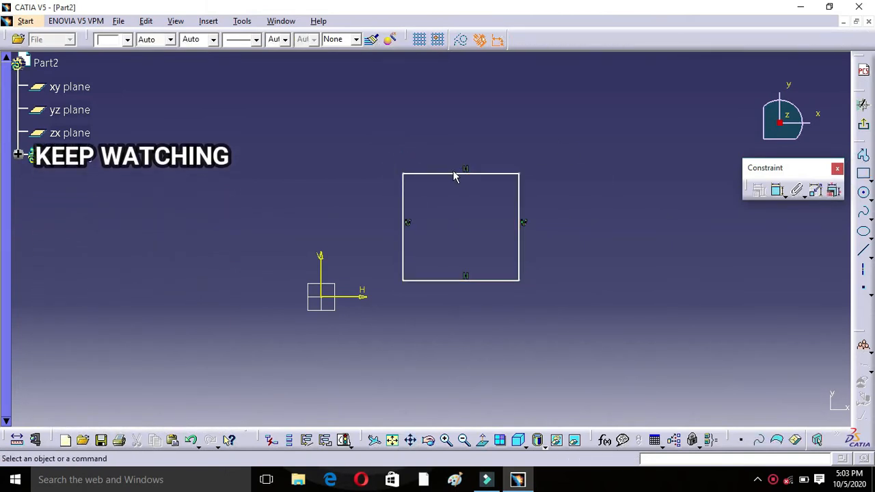
{"action": "left_click_drag", "start_coordinate": [450, 173], "coordinate": [492, 192]}
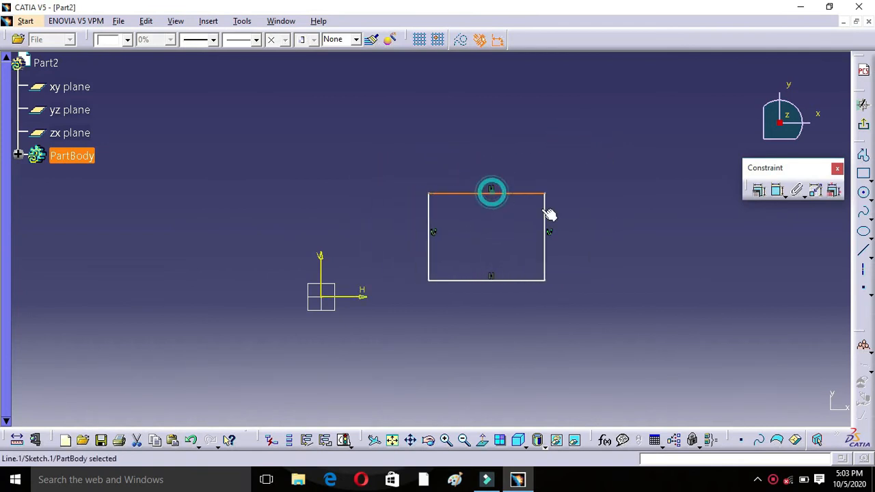
{"action": "left_click", "coordinate": [587, 237]}
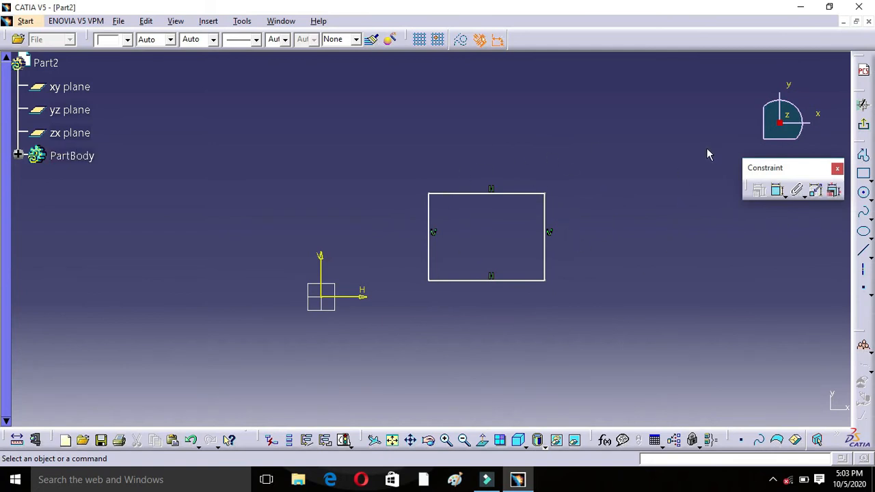
Step: Dimension the distance from the V axis to the rectangle's left edge and set it to 80 mm
{"action": "left_click", "coordinate": [784, 197]}
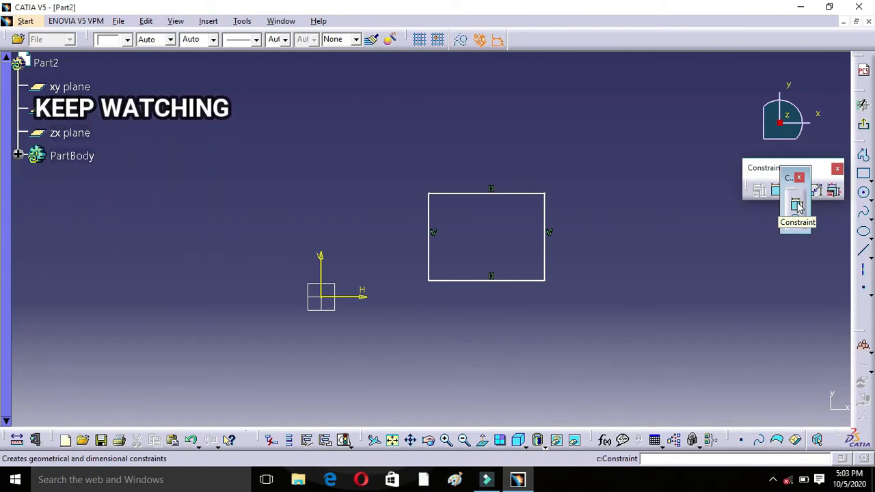
{"action": "left_click", "coordinate": [796, 205]}
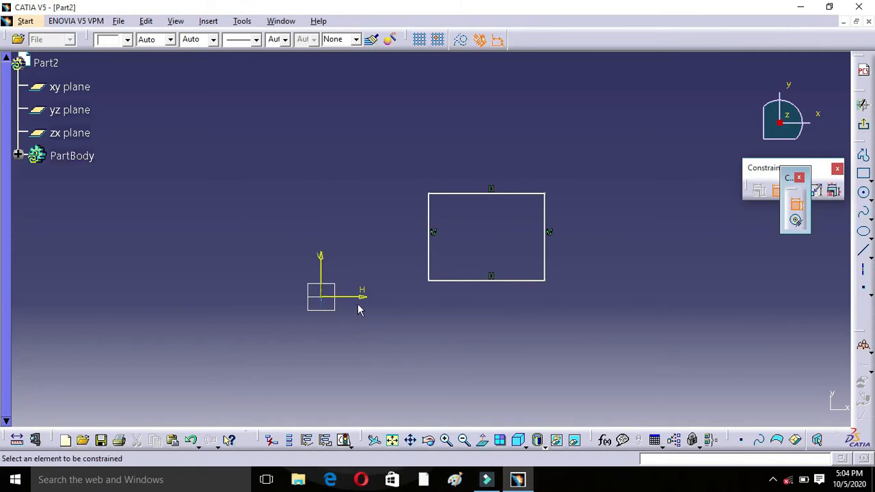
{"action": "left_click", "coordinate": [321, 267]}
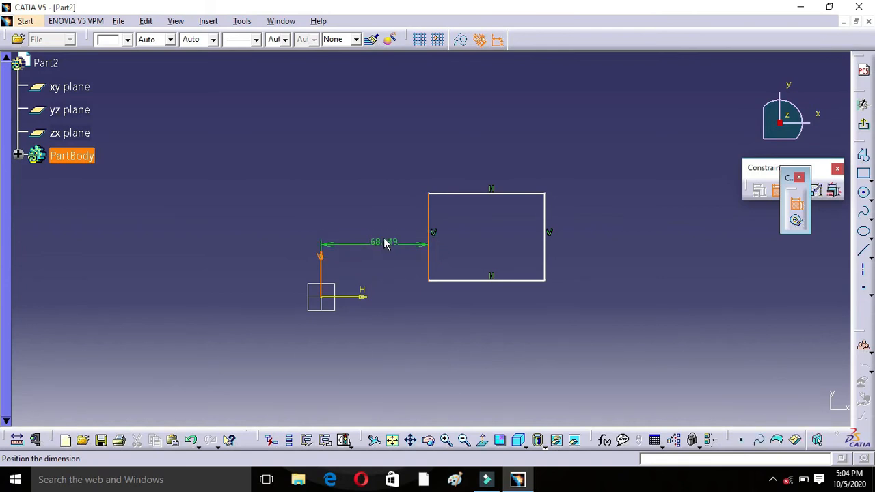
{"action": "left_click", "coordinate": [376, 248]}
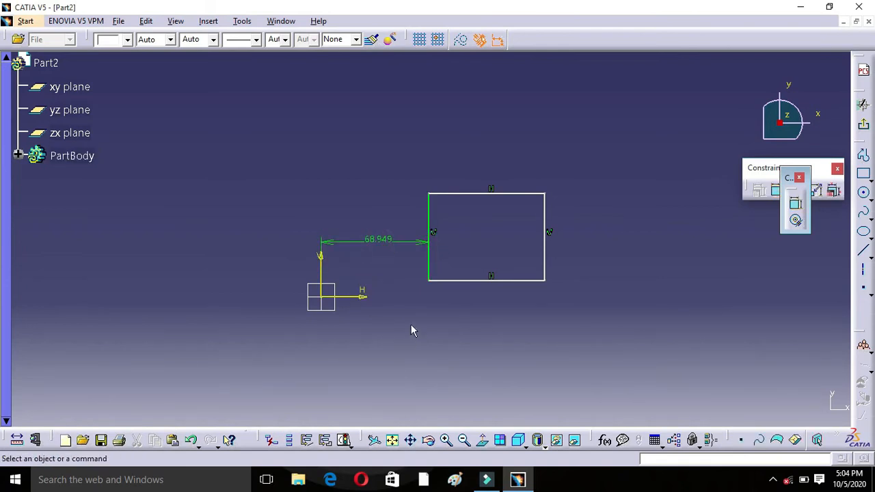
{"action": "double_click", "coordinate": [383, 238]}
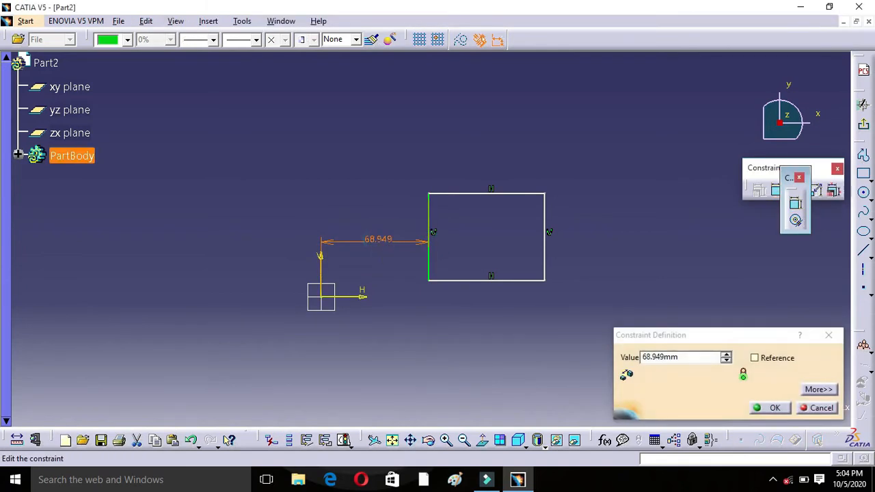
{"action": "left_click_drag", "start_coordinate": [679, 357], "coordinate": [647, 359]}
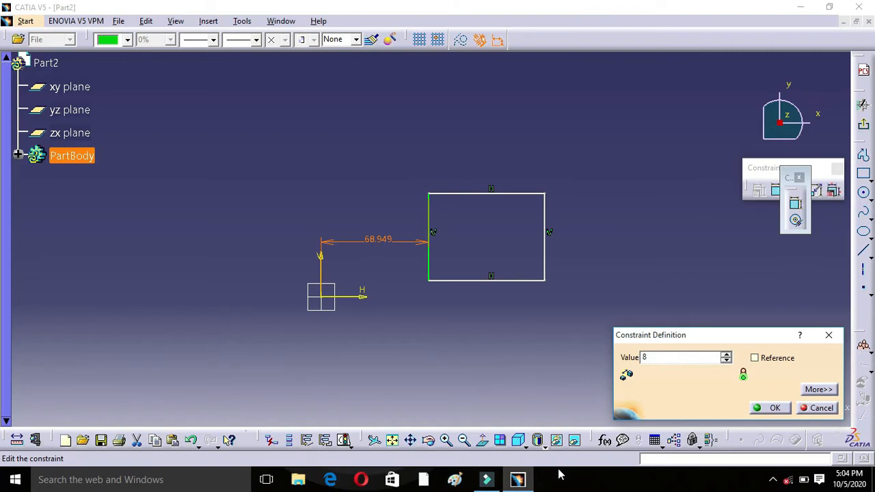
{"action": "left_click", "coordinate": [772, 407]}
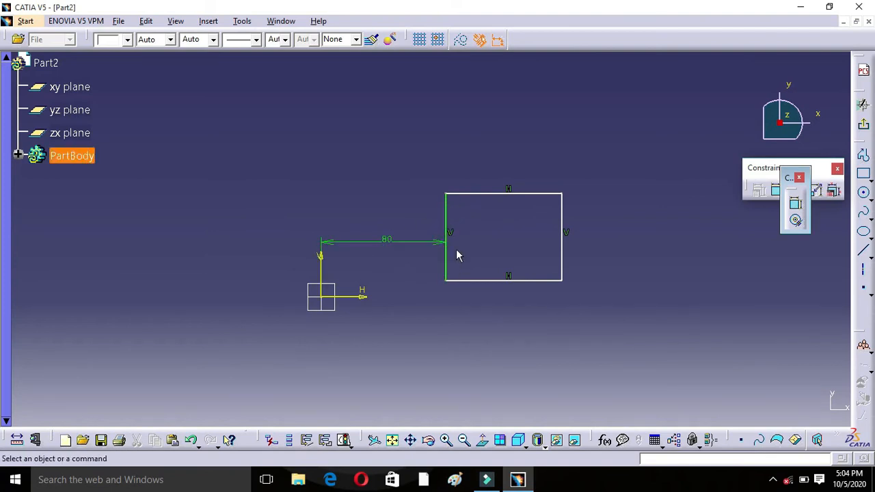
Step: Pull the rectangle's left edge up and to the left to test the 80 mm constraint
{"action": "left_click", "coordinate": [445, 231]}
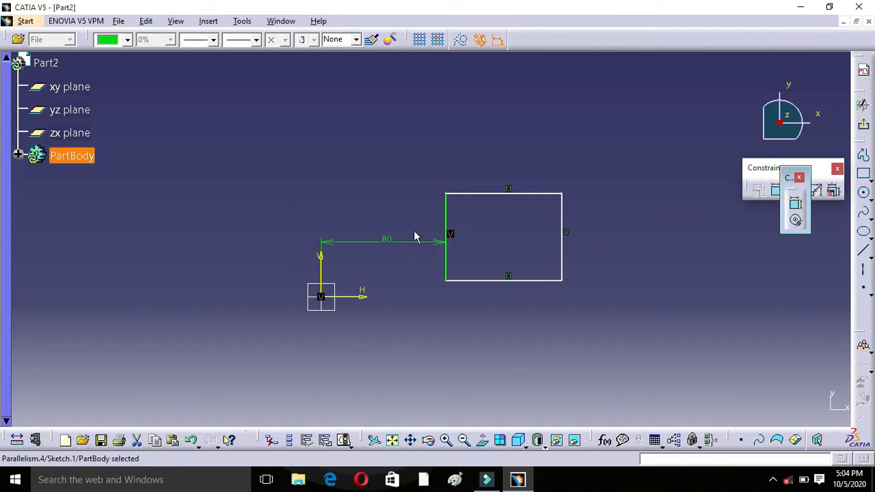
{"action": "left_click_drag", "start_coordinate": [446, 231], "coordinate": [390, 205]}
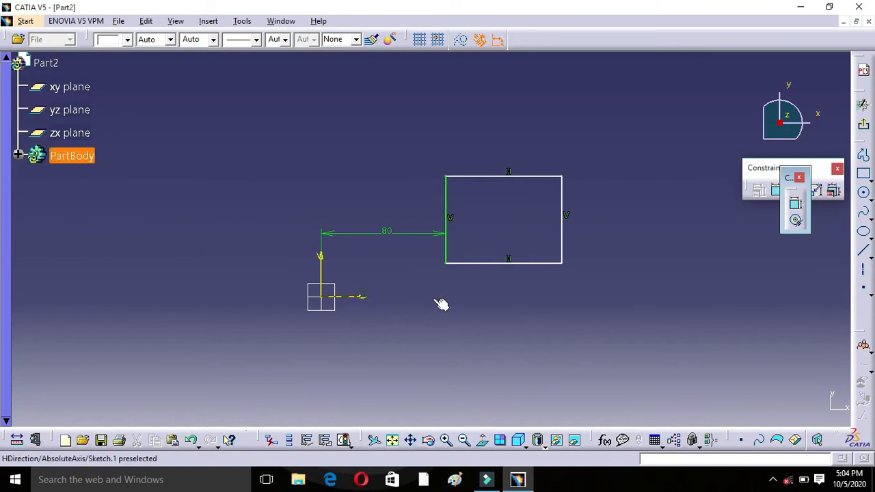
Step: Dimension the distance from the H axis to the rectangle's lower edge and set it to 30 mm
{"action": "left_click", "coordinate": [794, 203]}
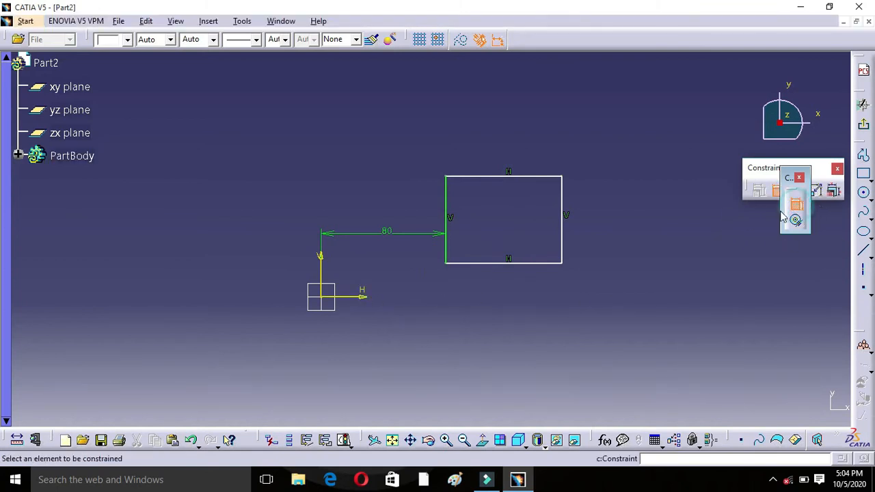
{"action": "left_click", "coordinate": [363, 294]}
{"action": "left_click", "coordinate": [508, 262]}
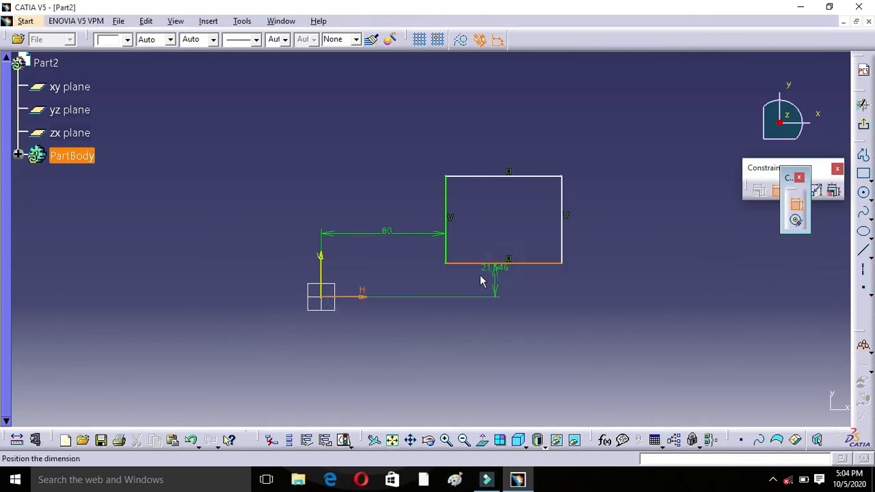
{"action": "left_click", "coordinate": [481, 278]}
{"action": "left_click", "coordinate": [487, 279]}
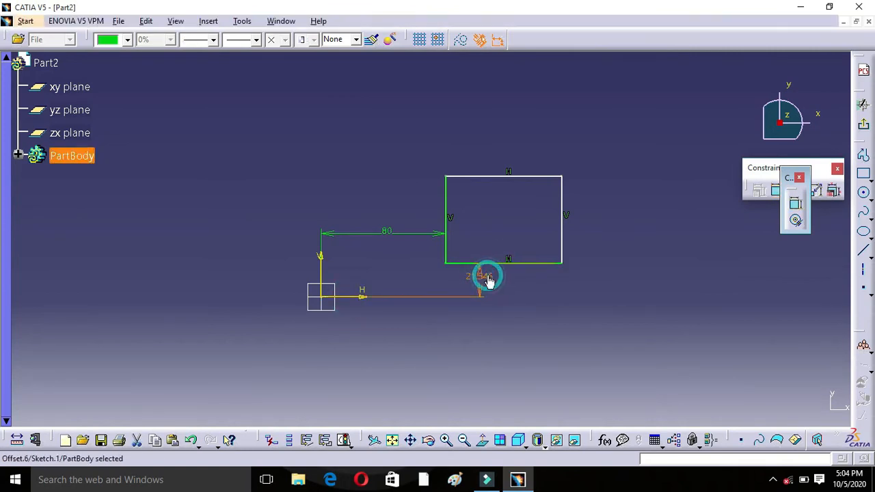
{"action": "double_click", "coordinate": [486, 277]}
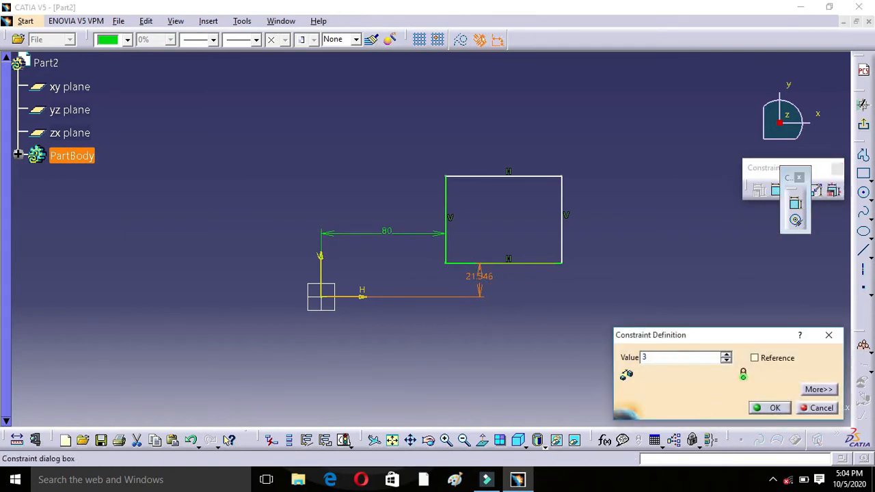
{"action": "type", "text": "30"}
{"action": "left_click", "coordinate": [770, 408]}
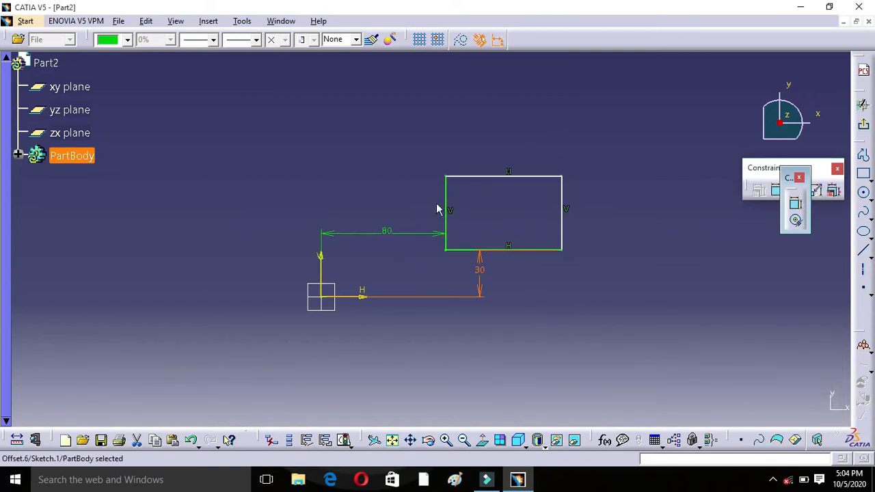
Step: Move the rectangle's upper edge slightly down and to the right to test its remaining freedom
{"action": "mouse_move", "coordinate": [518, 177]}
{"action": "left_mouse_down"}
{"action": "mouse_move", "coordinate": [524, 142]}
{"action": "mouse_move", "coordinate": [524, 189]}
{"action": "left_mouse_up"}
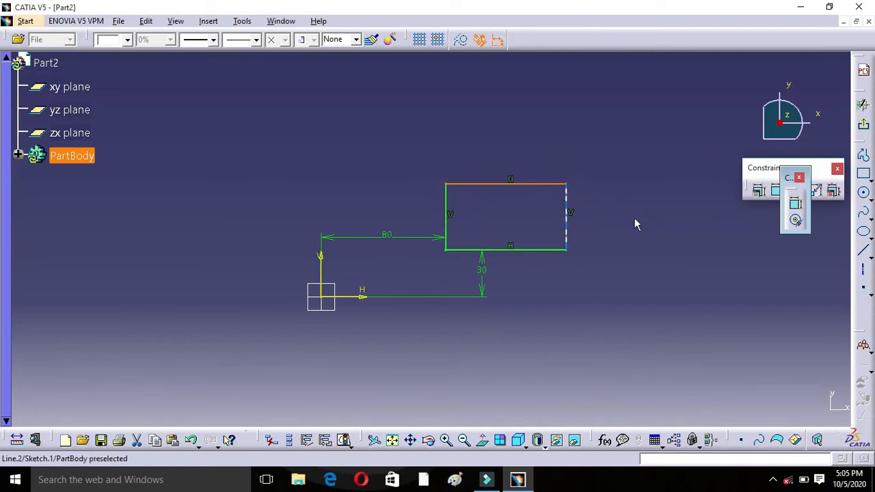
{"action": "left_click", "coordinate": [540, 205]}
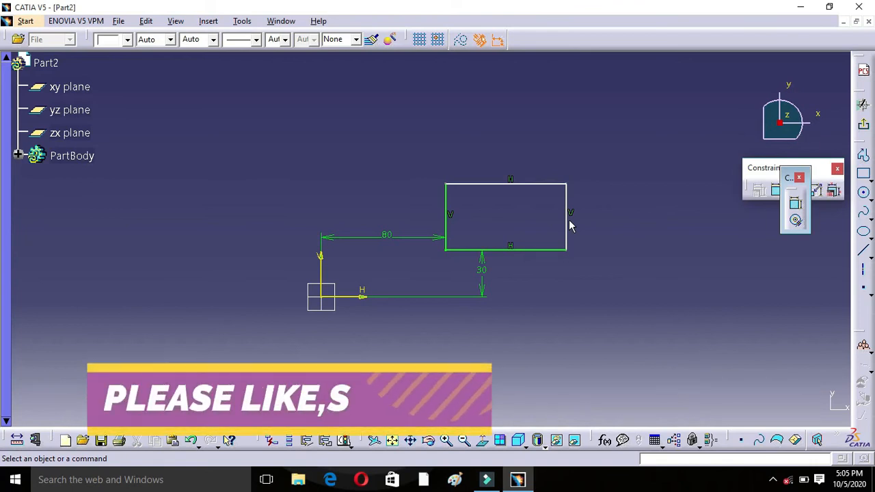
{"action": "left_click", "coordinate": [796, 203]}
{"action": "left_click", "coordinate": [527, 185]}
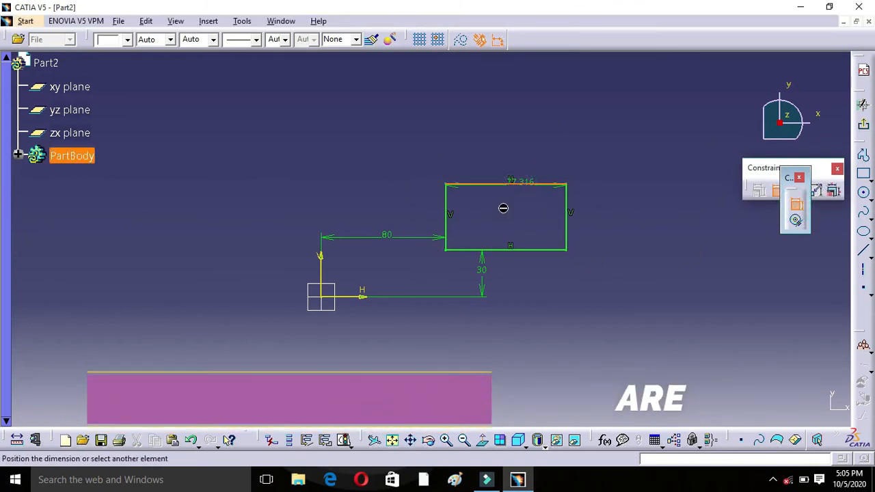
{"action": "left_click", "coordinate": [350, 297]}
{"action": "key", "text": "Escape"}
Step: Stretch the rectangle upward by its upper edge, well above the 80 mm dimension
{"action": "left_click_drag", "start_coordinate": [517, 184], "coordinate": [525, 139]}
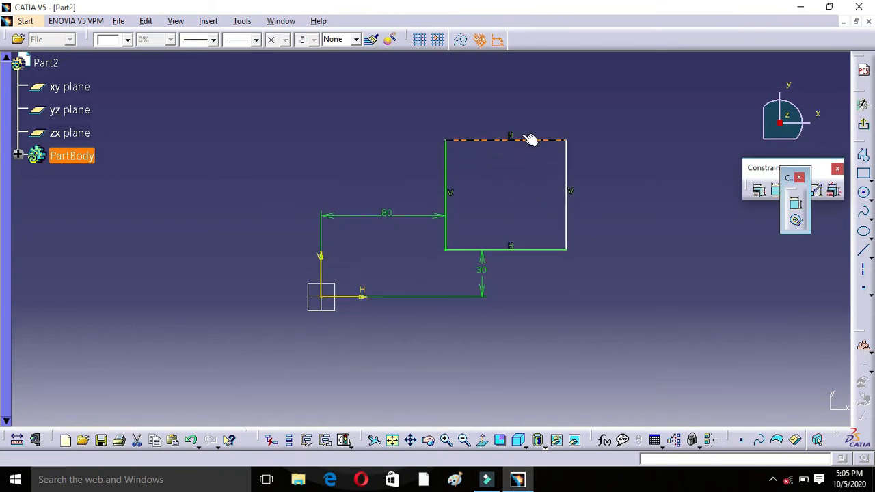
Step: Lower the rectangle's upper edge and dimension its distance from the H axis, placing the dimension beside the rectangle's left edge
{"action": "left_click", "coordinate": [524, 152]}
{"action": "left_click", "coordinate": [521, 202]}
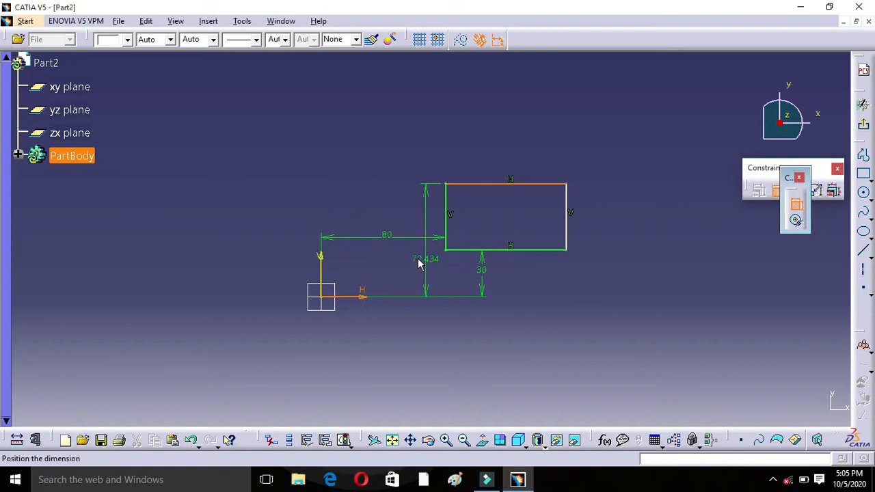
{"action": "left_click", "coordinate": [393, 259]}
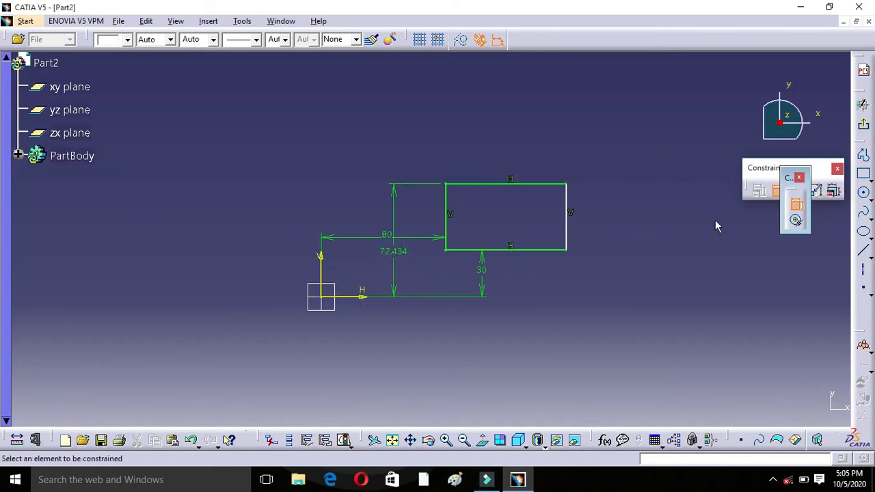
Step: Dimension the distance from the V axis to the rectangle's right edge and set it to 150 mm
{"action": "left_click", "coordinate": [566, 223]}
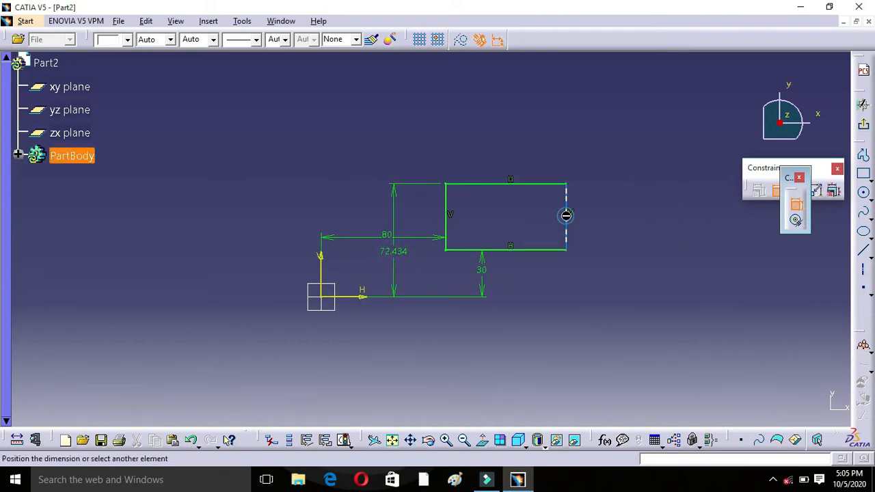
{"action": "left_click", "coordinate": [324, 266]}
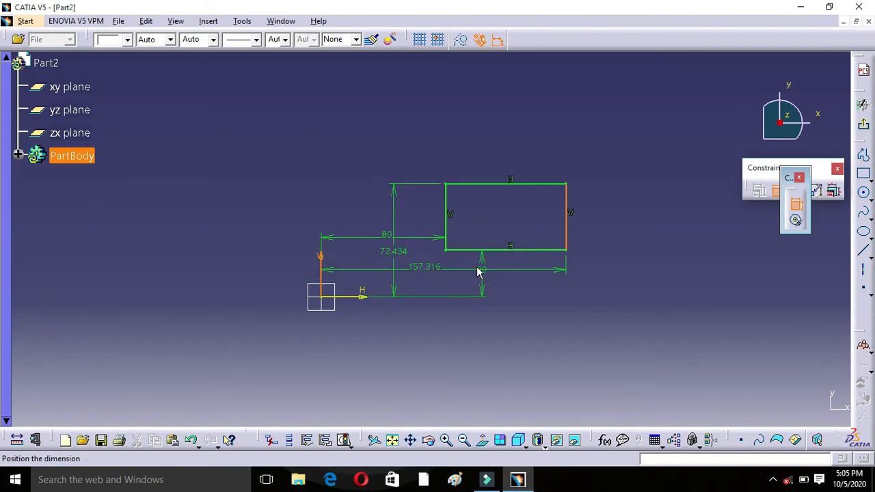
{"action": "left_click", "coordinate": [520, 281]}
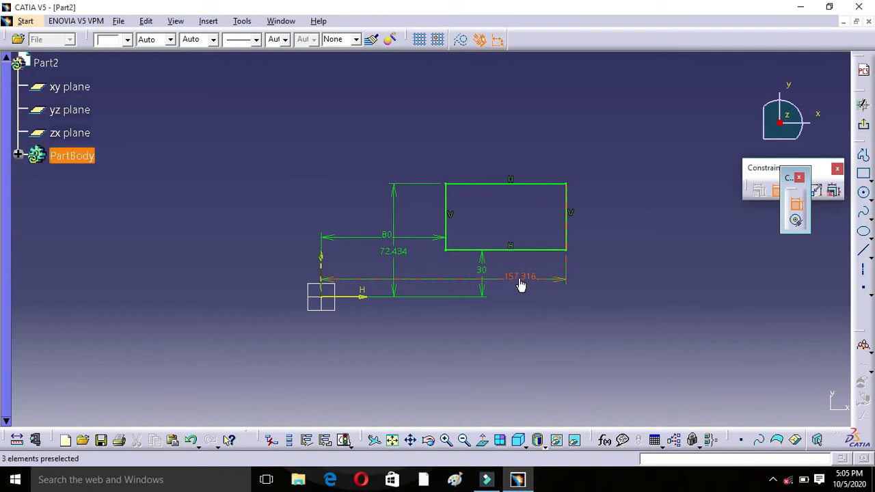
{"action": "double_click", "coordinate": [521, 280]}
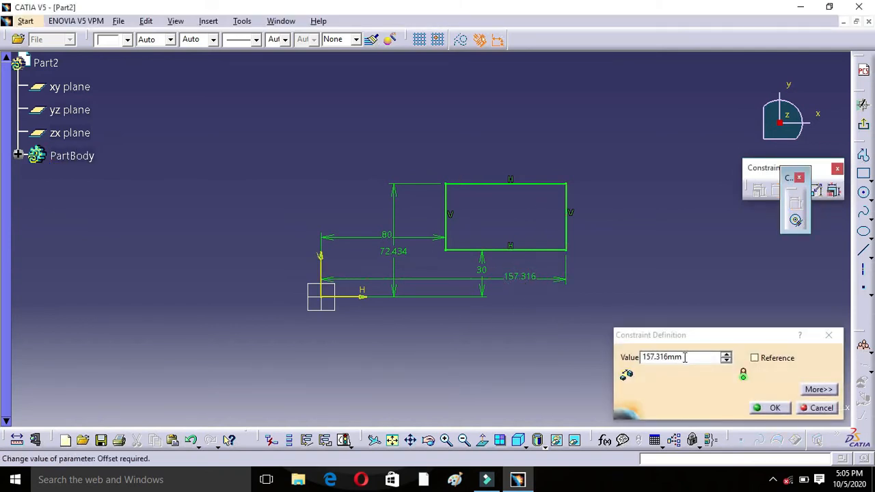
{"action": "left_click_drag", "start_coordinate": [684, 357], "coordinate": [630, 357]}
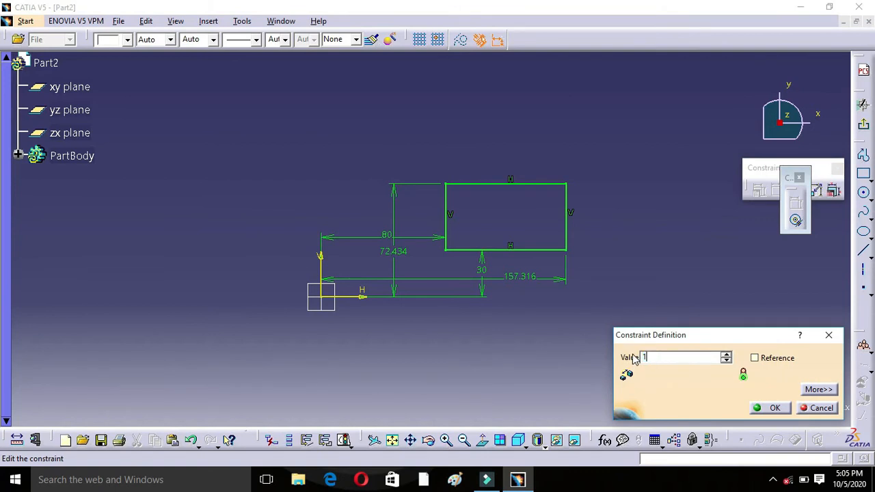
{"action": "left_click", "coordinate": [777, 408]}
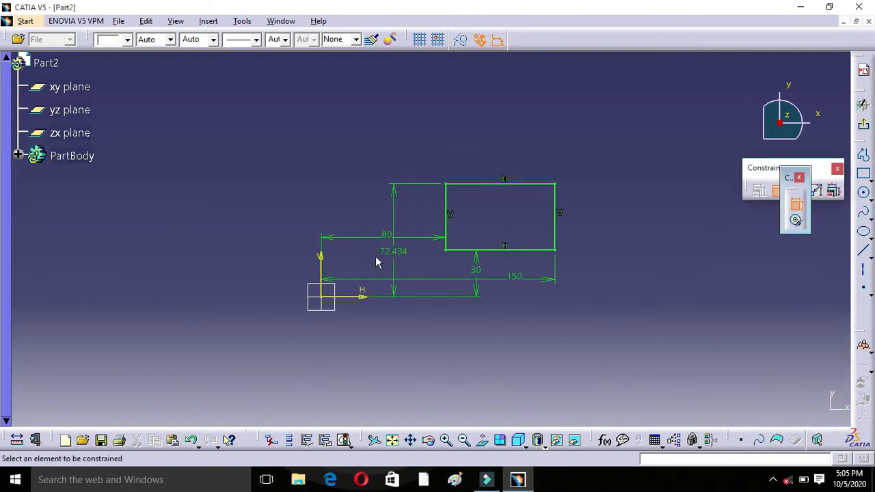
Step: Set the distance from the H axis to the rectangle's upper edge to 75 mm
{"action": "double_click", "coordinate": [399, 253]}
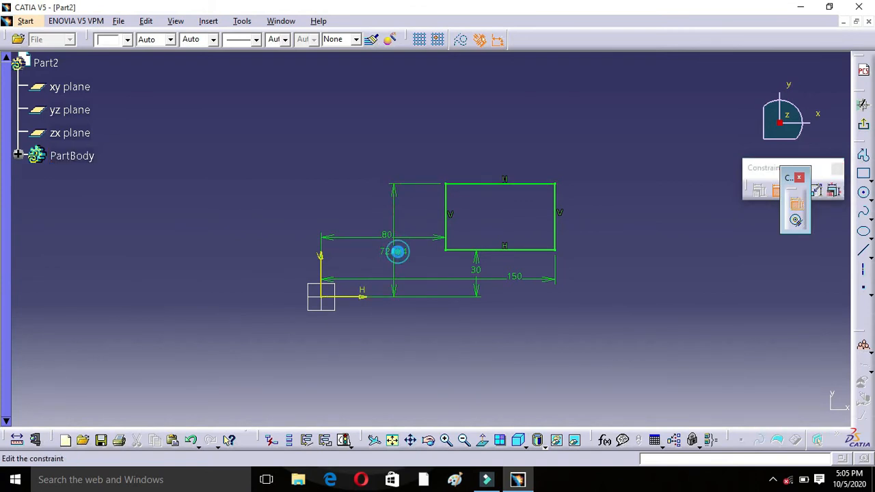
{"action": "double_click", "coordinate": [680, 357]}
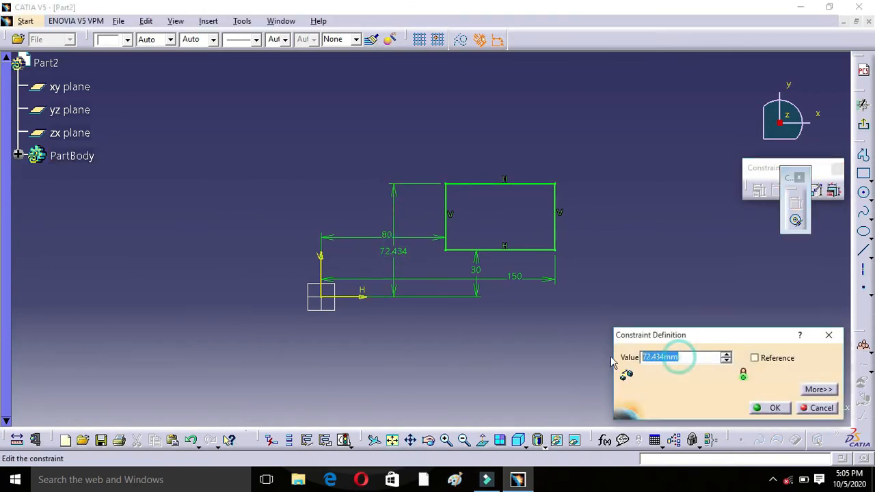
{"action": "type", "text": "75"}
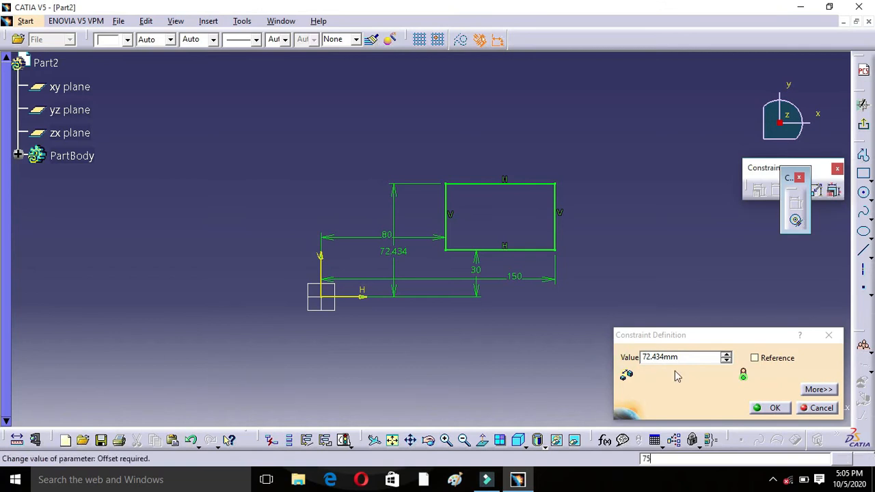
{"action": "left_click", "coordinate": [701, 340]}
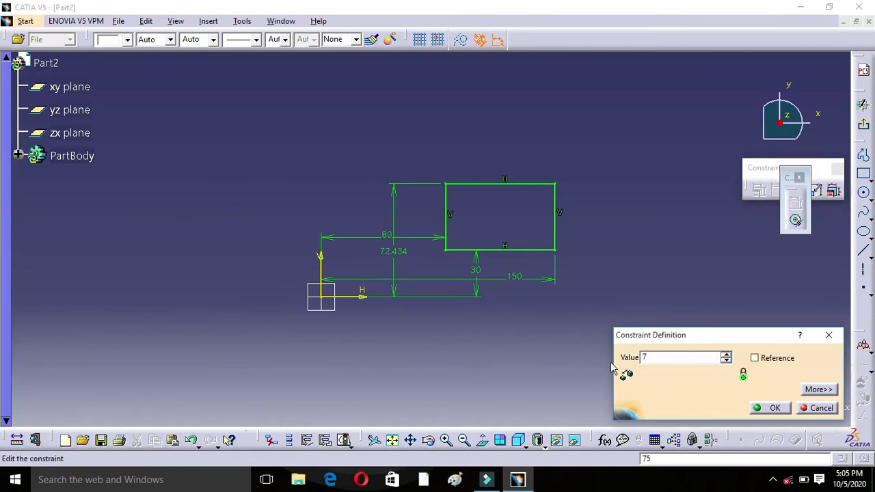
{"action": "left_click", "coordinate": [776, 408]}
{"action": "left_click", "coordinate": [654, 197]}
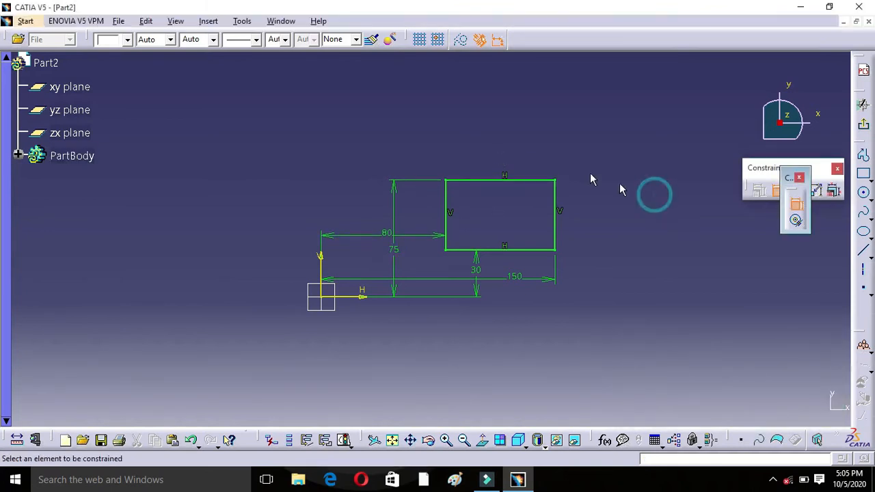
Step: Try out a length dimension on the rectangle's upper edge, cancel it, and try to pull that edge upward to test its freedom
{"action": "left_click", "coordinate": [521, 181]}
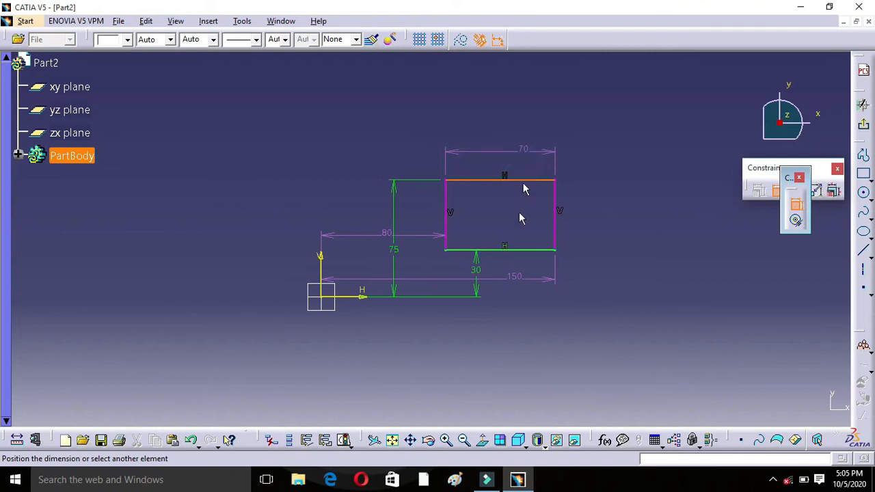
{"action": "left_click_drag", "start_coordinate": [516, 233], "coordinate": [514, 264]}
{"action": "key", "text": "Escape"}
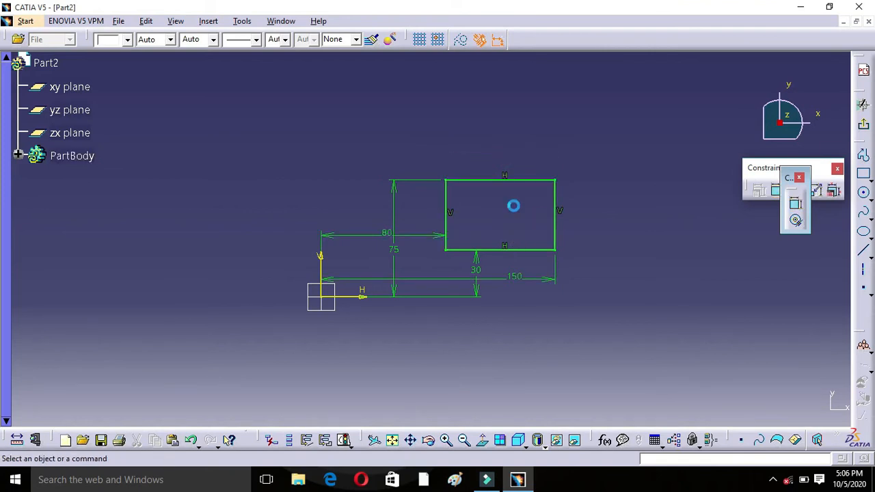
{"action": "left_click_drag", "start_coordinate": [493, 180], "coordinate": [499, 152]}
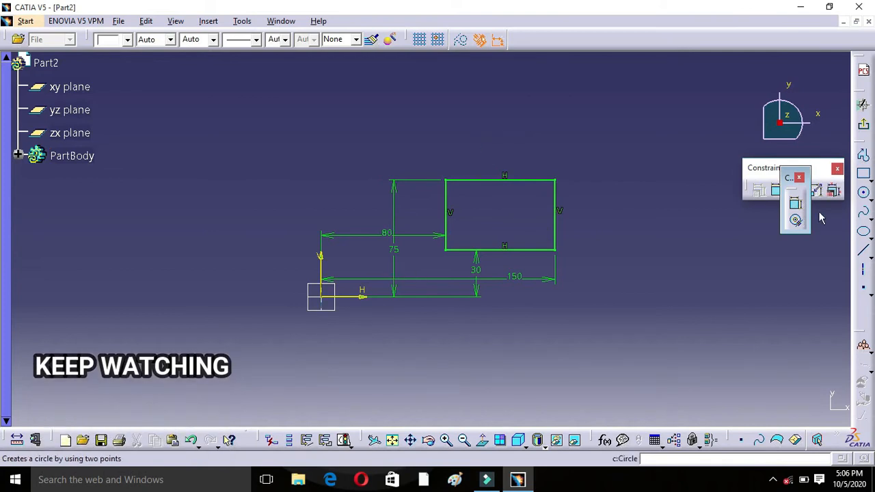
Step: Add an angle constraint between the rectangle's left and upper edges, placing it inside the rectangle
{"action": "left_click", "coordinate": [797, 211]}
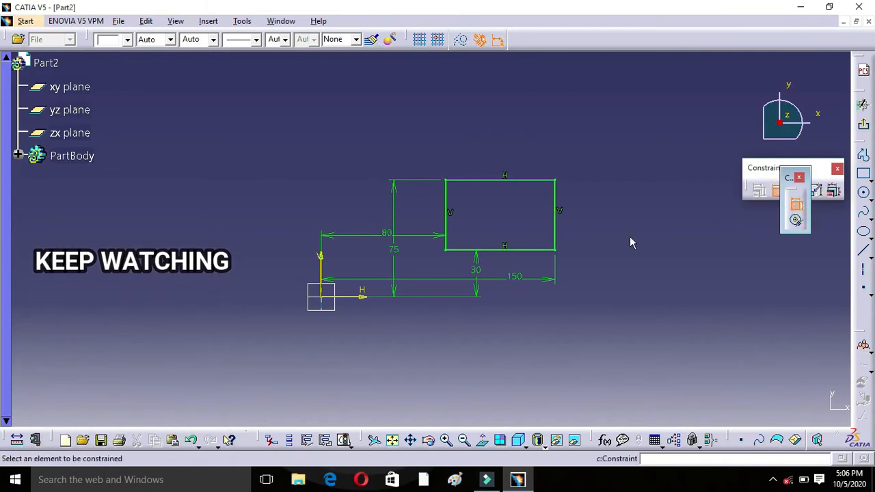
{"action": "left_click", "coordinate": [447, 204]}
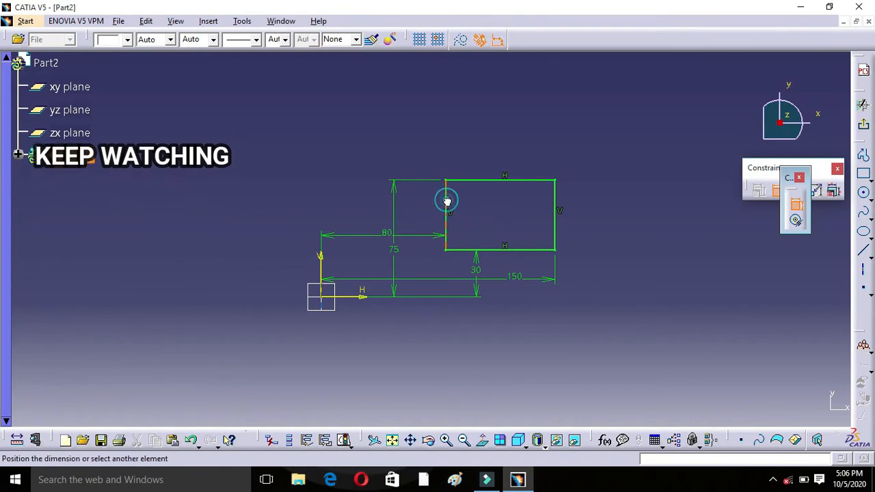
{"action": "left_click", "coordinate": [481, 181]}
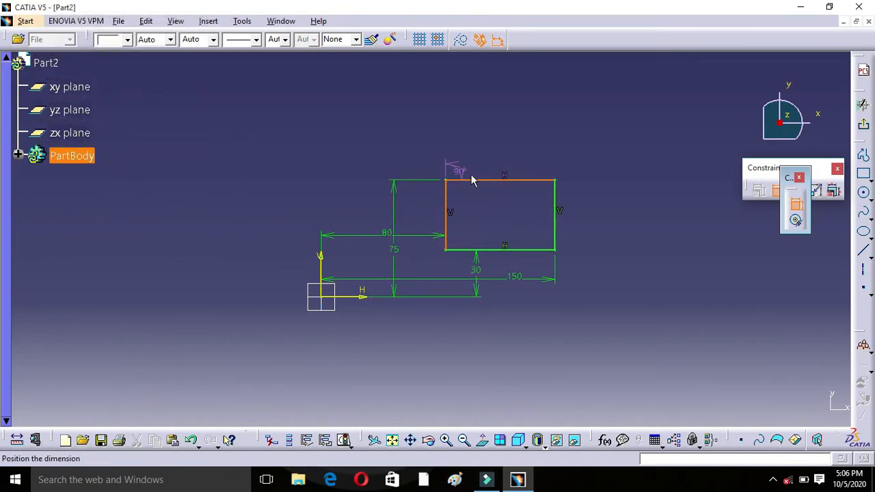
{"action": "left_click", "coordinate": [491, 201]}
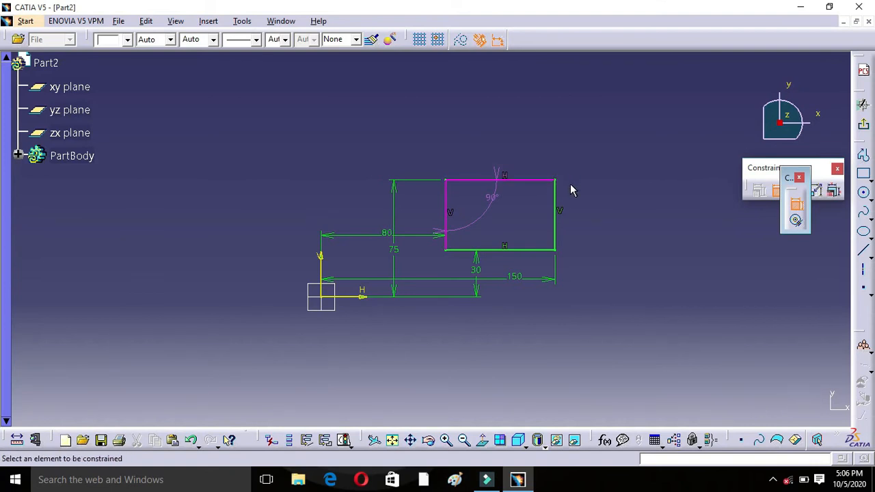
Step: Delete the angle constraint between the rectangle's left and upper edges
{"action": "left_click", "coordinate": [815, 301]}
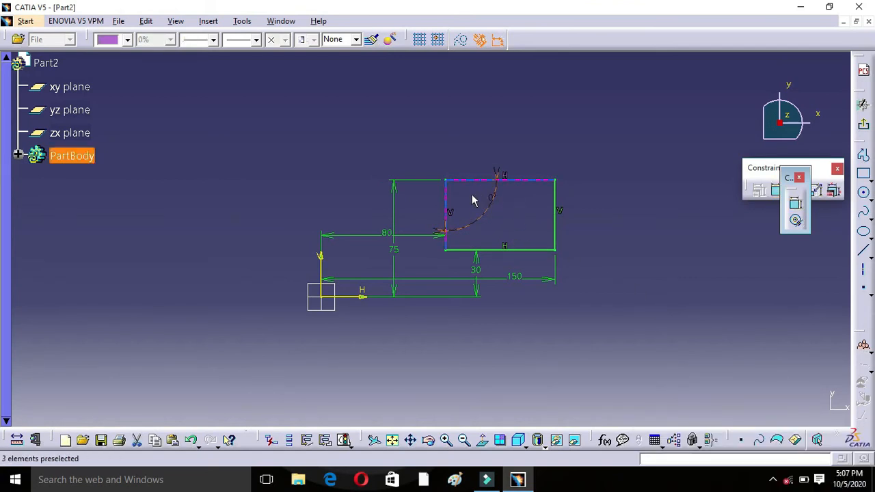
{"action": "double_click", "coordinate": [493, 200]}
{"action": "right_click", "coordinate": [493, 200]}
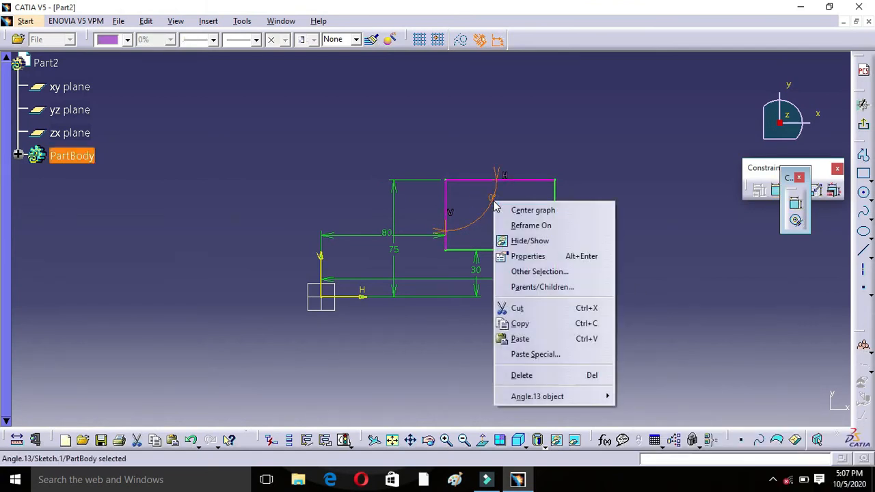
{"action": "left_click", "coordinate": [535, 377]}
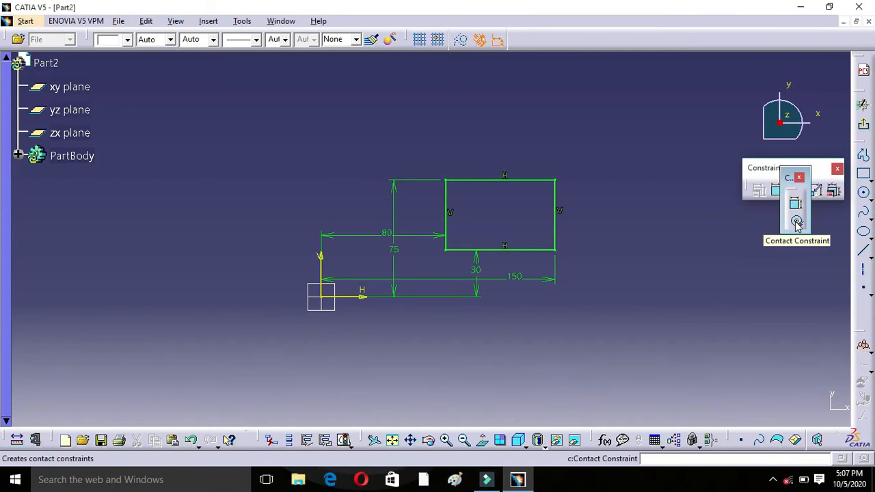
Step: Draw a circle with a radius of about 21.7 mm above and to the right of the rectangle
{"action": "left_click", "coordinate": [861, 194]}
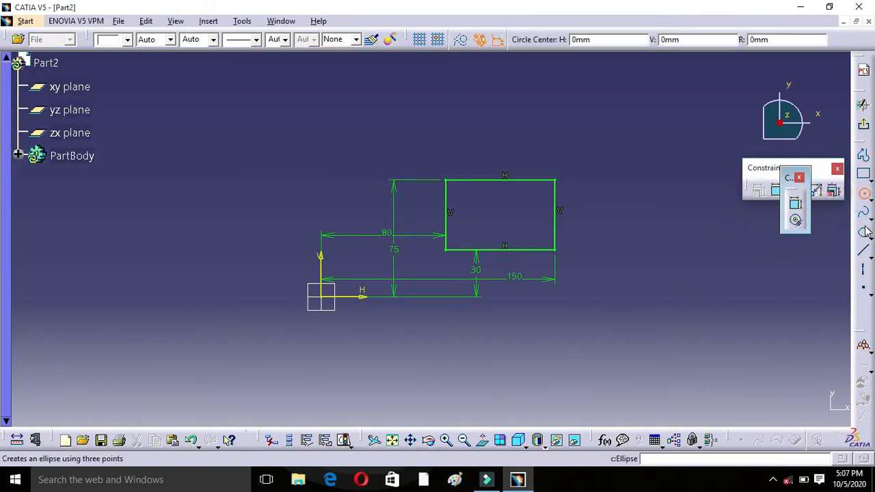
{"action": "left_click", "coordinate": [657, 119]}
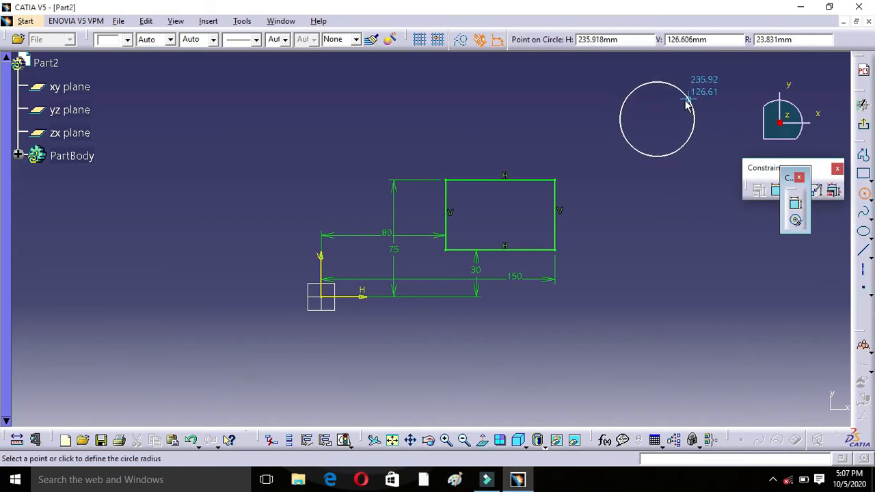
{"action": "left_click", "coordinate": [687, 100]}
{"action": "left_click", "coordinate": [645, 274]}
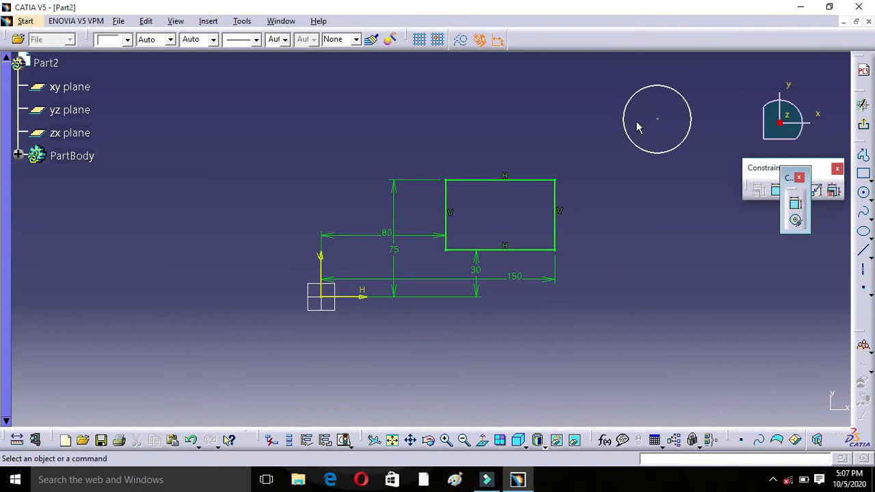
Step: Apply a Contact Constraint between the circle and the rectangle's upper edge
{"action": "double_click", "coordinate": [630, 143]}
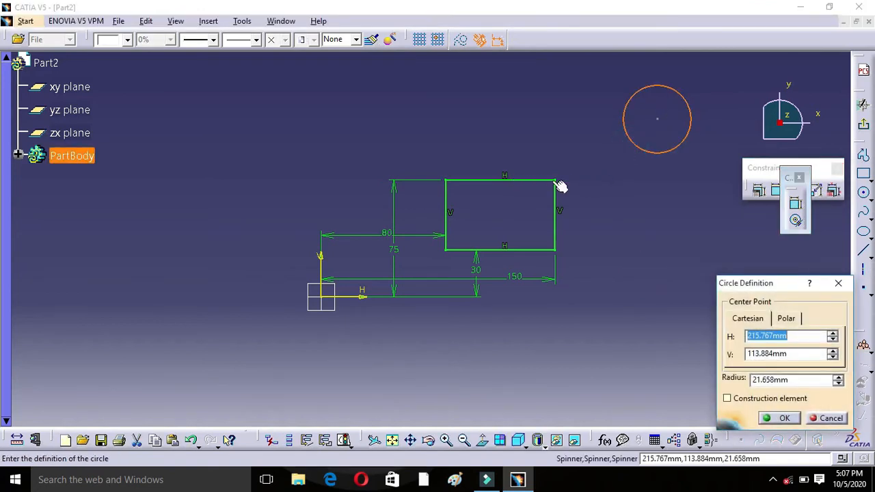
{"action": "left_click", "coordinate": [840, 284]}
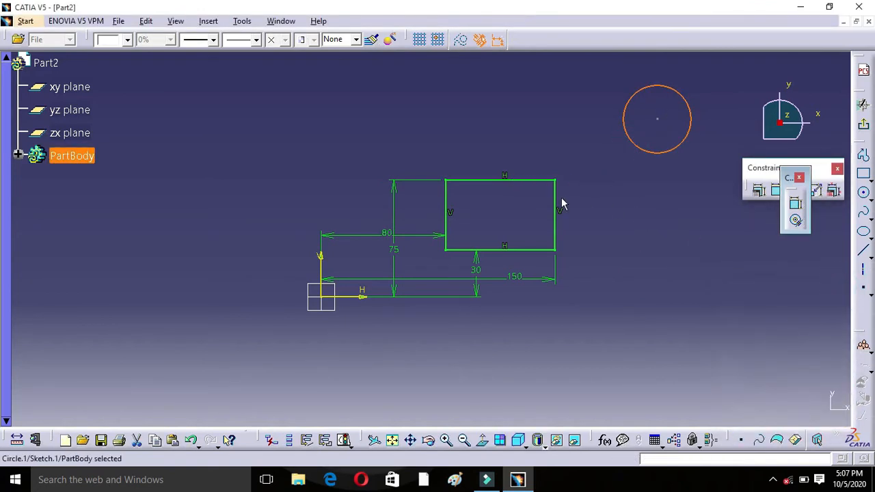
{"action": "left_click", "coordinate": [528, 179], "text": "ctrl"}
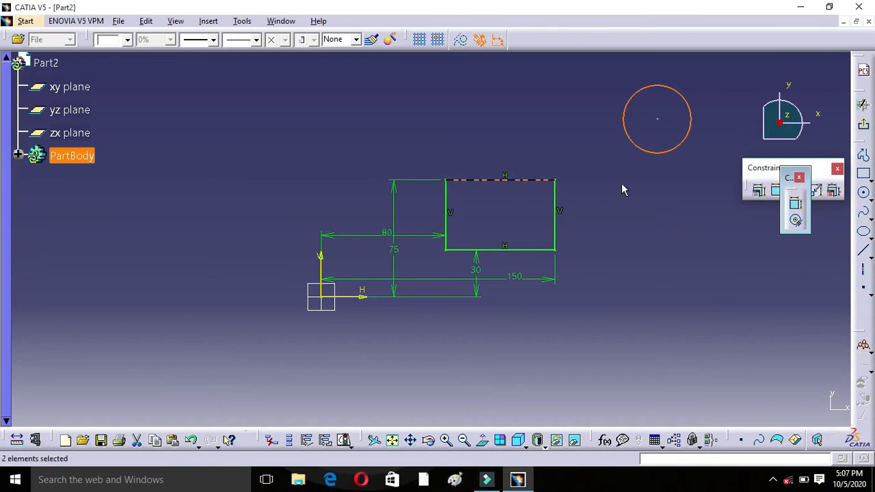
{"action": "left_click", "coordinate": [797, 222]}
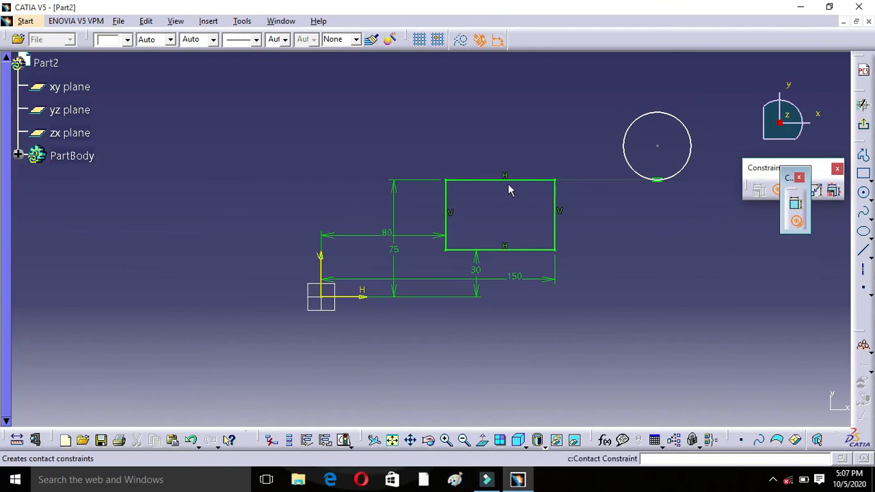
Step: Pull on the circle to test how it moves and resizes under its contact with the rectangle's upper edge
{"action": "left_click", "coordinate": [625, 155]}
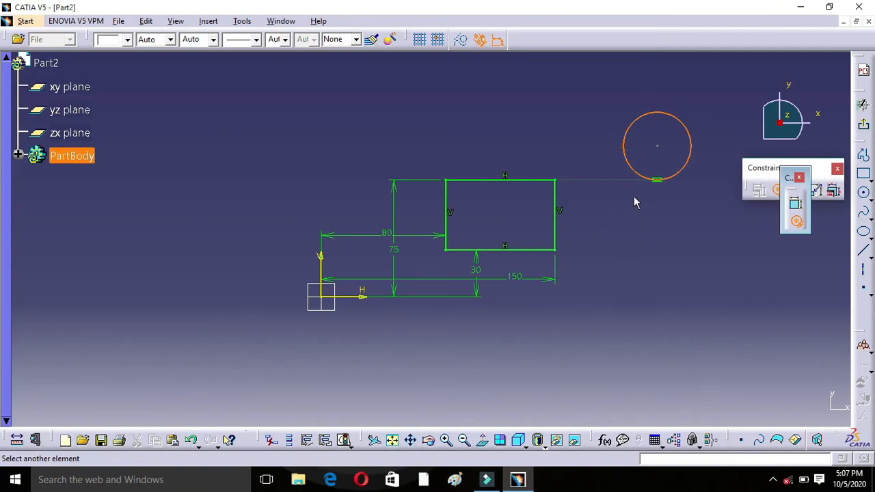
{"action": "left_click_drag", "start_coordinate": [631, 123], "coordinate": [652, 90]}
{"action": "left_click", "coordinate": [632, 91]}
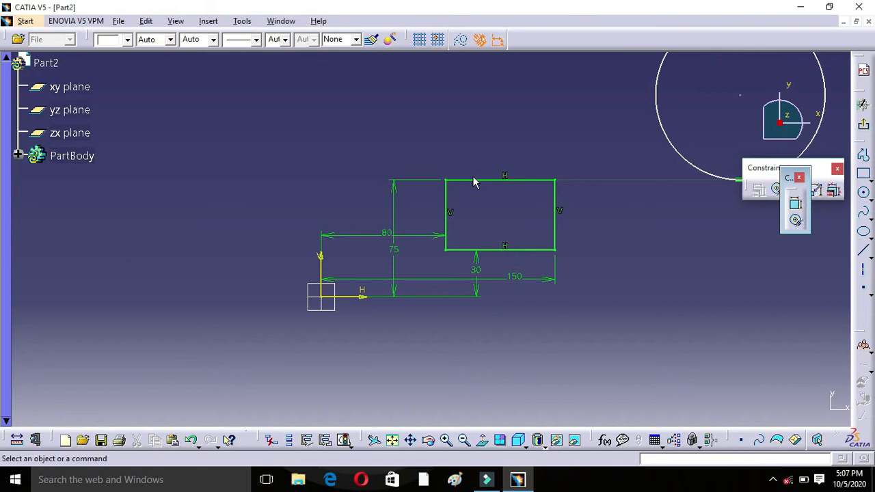
Step: Delete the rectangle, the circle and all their constraints from the sketch, and close the floating constraint creation toolbar
{"action": "middle_click_drag", "start_coordinate": [656, 191], "coordinate": [522, 257]}
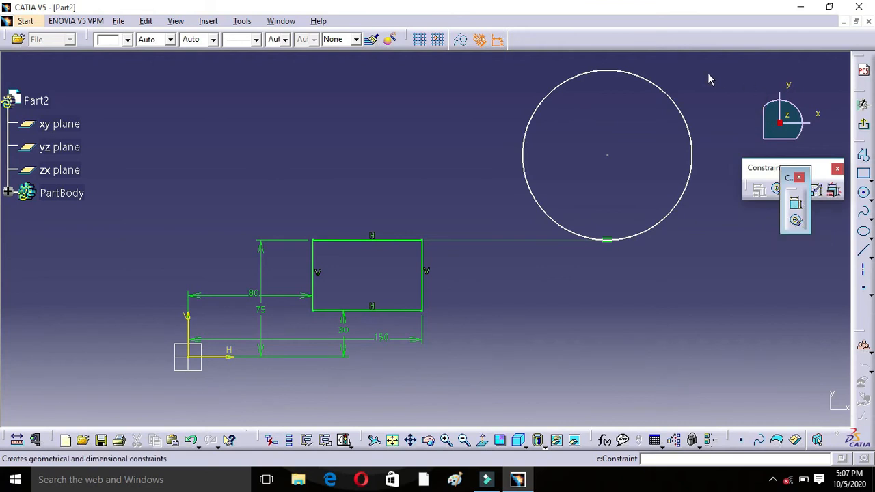
{"action": "mouse_move", "coordinate": [707, 60]}
{"action": "left_mouse_down"}
{"action": "mouse_move", "coordinate": [693, 305]}
{"action": "mouse_move", "coordinate": [311, 373]}
{"action": "mouse_move", "coordinate": [172, 368]}
{"action": "left_mouse_up"}
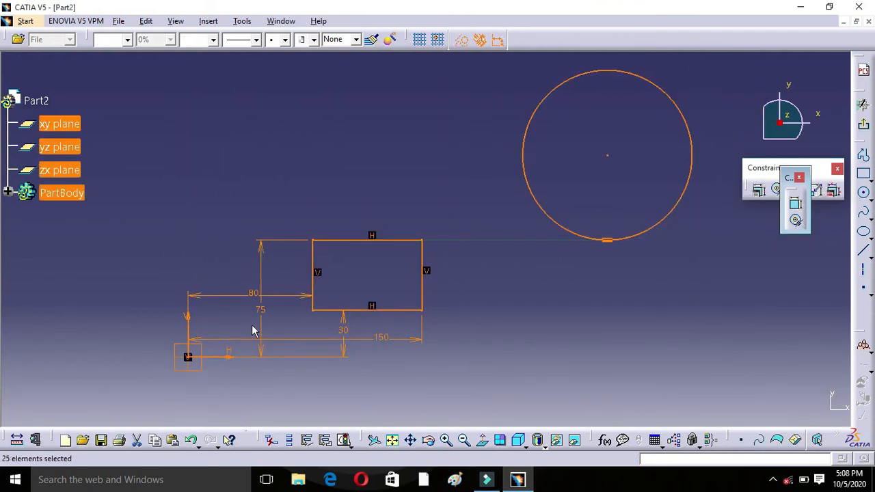
{"action": "key", "text": "Delete"}
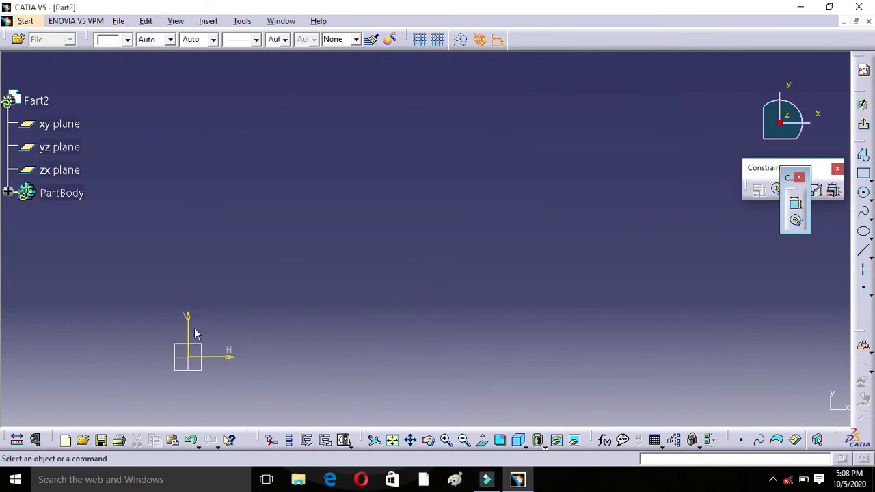
{"action": "middle_click_drag", "start_coordinate": [272, 307], "coordinate": [445, 291]}
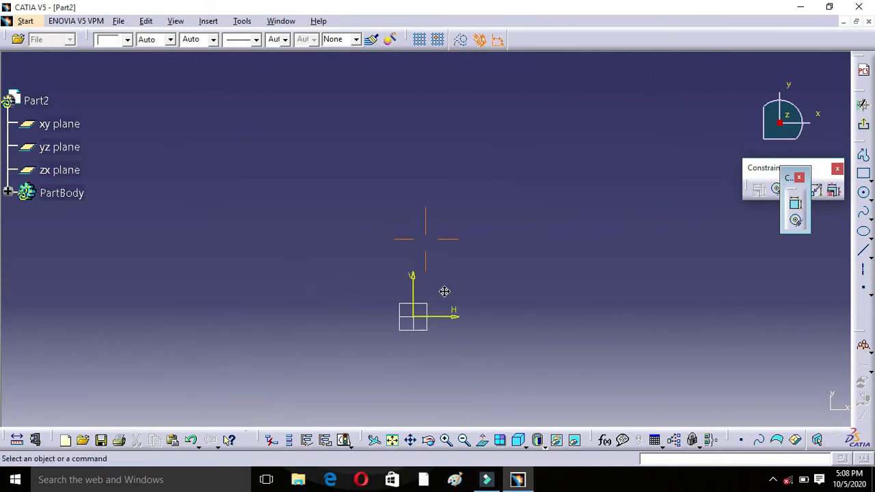
{"action": "left_click", "coordinate": [799, 179]}
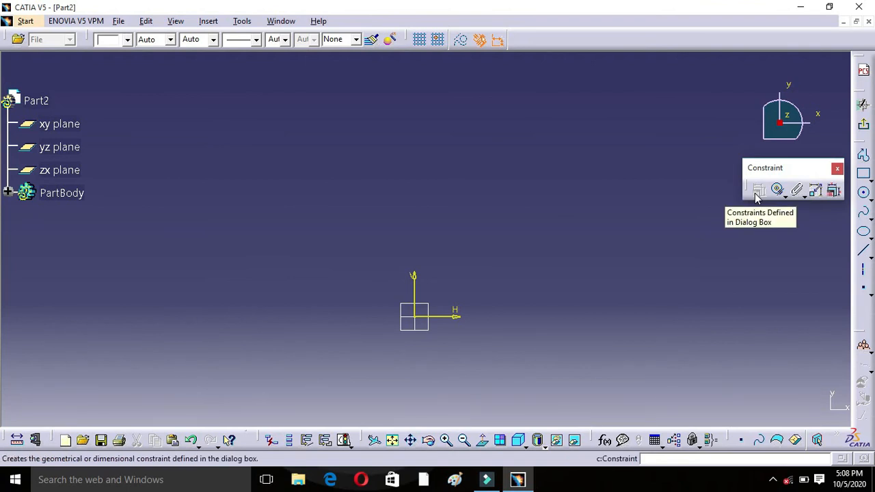
{"action": "middle_click_drag", "start_coordinate": [528, 334], "coordinate": [408, 332]}
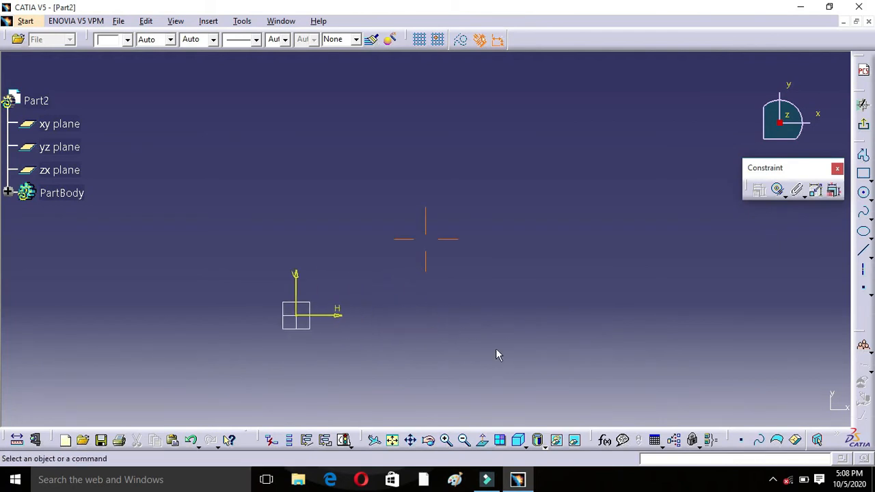
Step: Draw an inclined line about 112 mm long, rising to the right of the sketch origin
{"action": "left_click", "coordinate": [859, 251]}
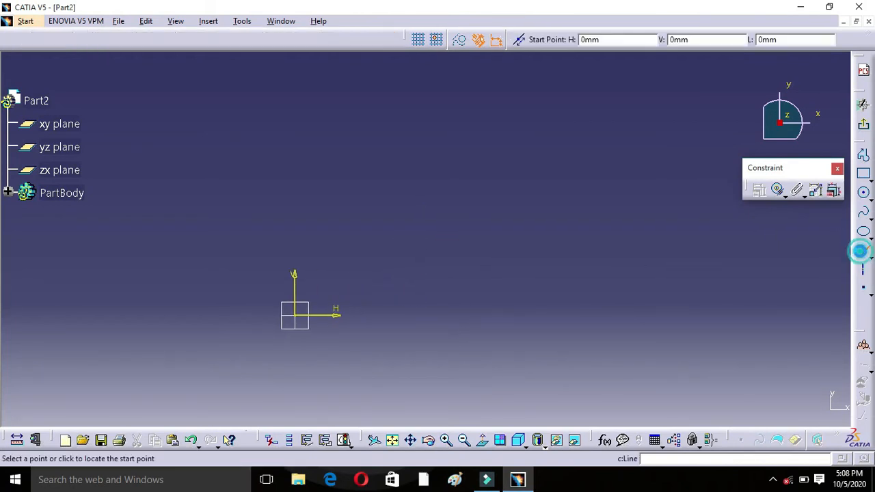
{"action": "left_click", "coordinate": [441, 321]}
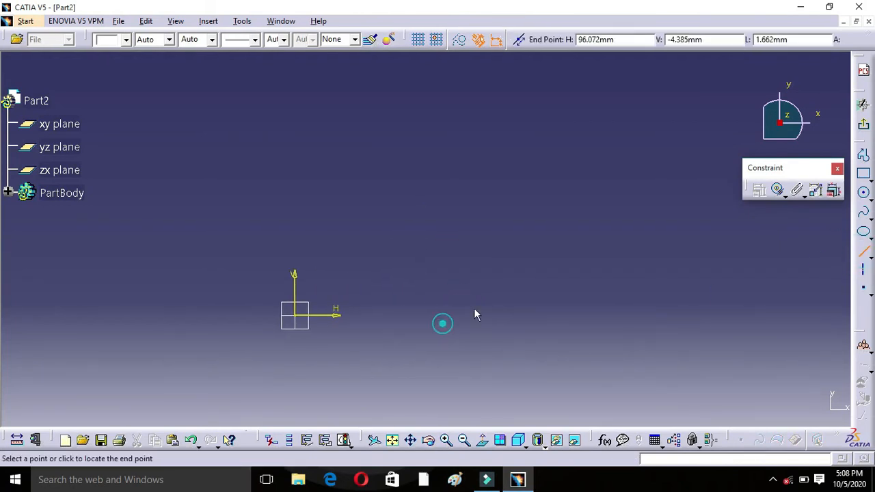
{"action": "left_click", "coordinate": [599, 245]}
{"action": "left_click", "coordinate": [660, 307]}
Step: Apply a Vertical constraint to the inclined line using Constraints Defined in Dialog Box
{"action": "left_click", "coordinate": [576, 256]}
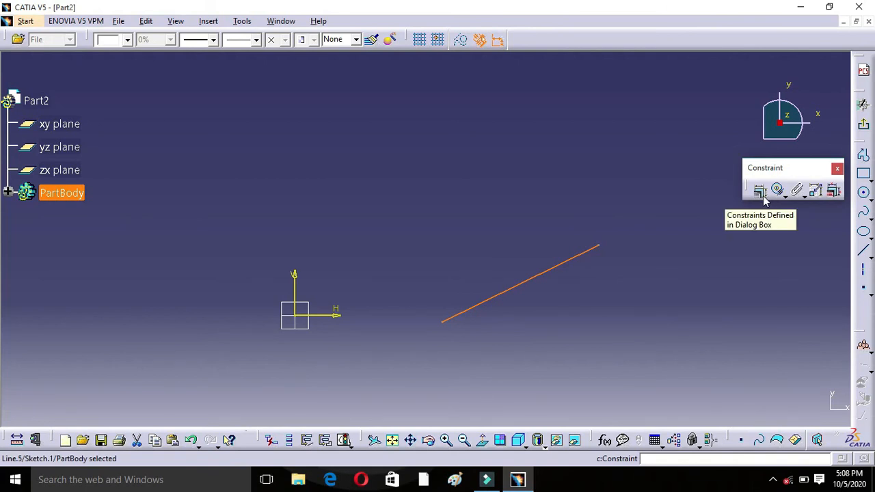
{"action": "left_click", "coordinate": [760, 192]}
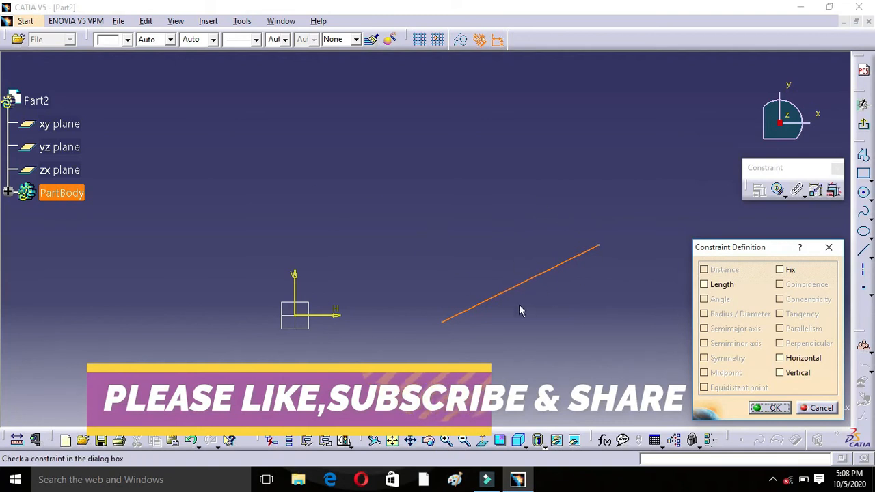
{"action": "left_click", "coordinate": [780, 372]}
{"action": "left_click", "coordinate": [771, 408]}
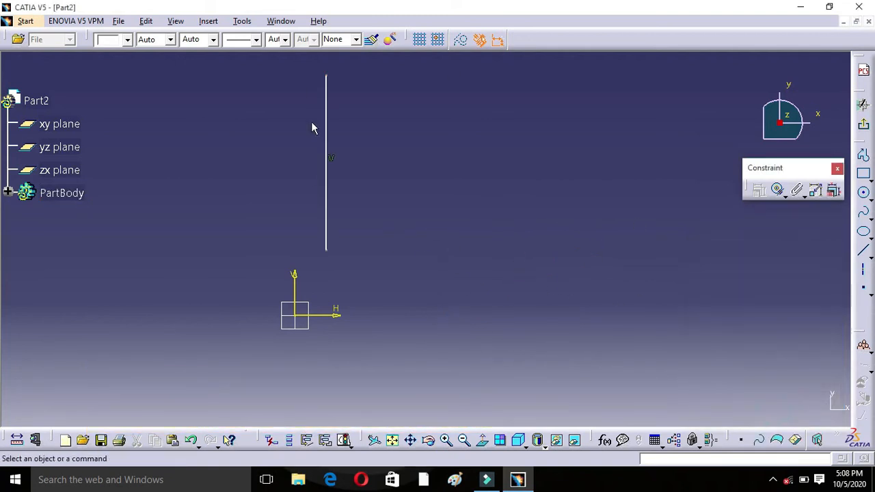
Step: Draw a second line sloping downward, well to the right of the vertical line
{"action": "left_click", "coordinate": [865, 255]}
{"action": "left_click", "coordinate": [521, 220]}
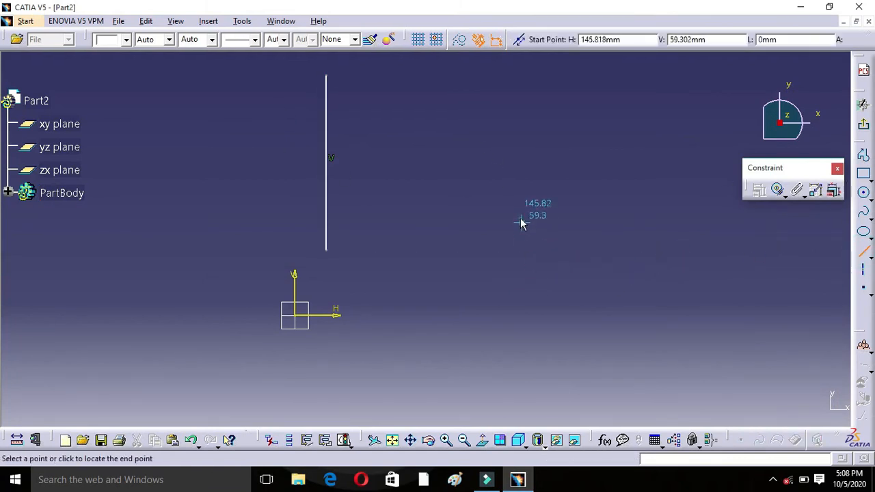
{"action": "left_click", "coordinate": [668, 299]}
{"action": "left_click", "coordinate": [668, 299]}
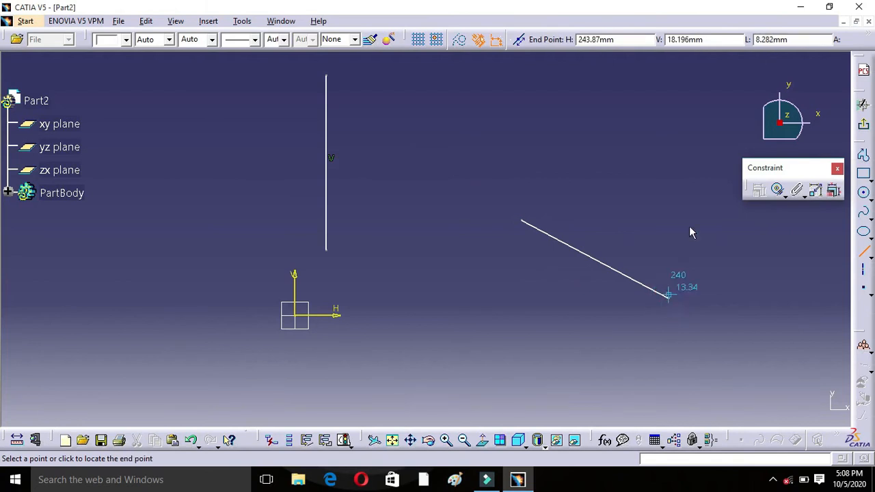
{"action": "key", "text": "Escape"}
Step: Apply a Horizontal constraint to the second line using Constraints Defined in Dialog Box, and delete that line
{"action": "left_click", "coordinate": [631, 279]}
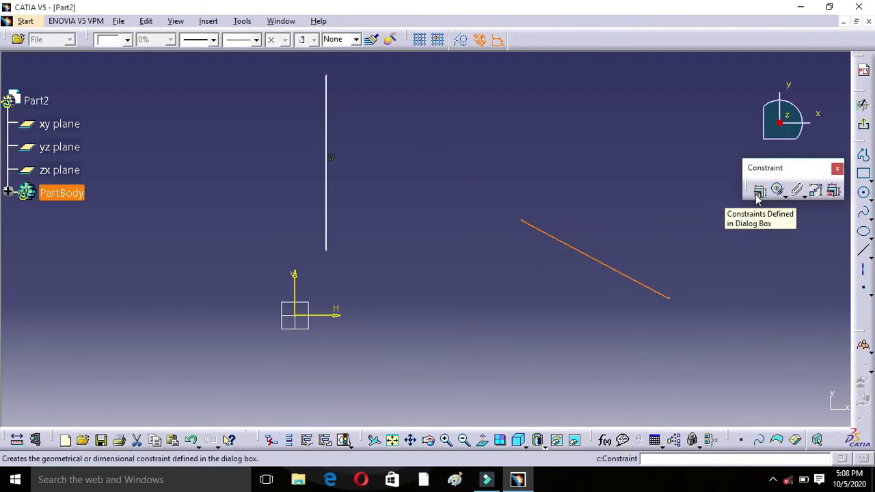
{"action": "left_click", "coordinate": [759, 192]}
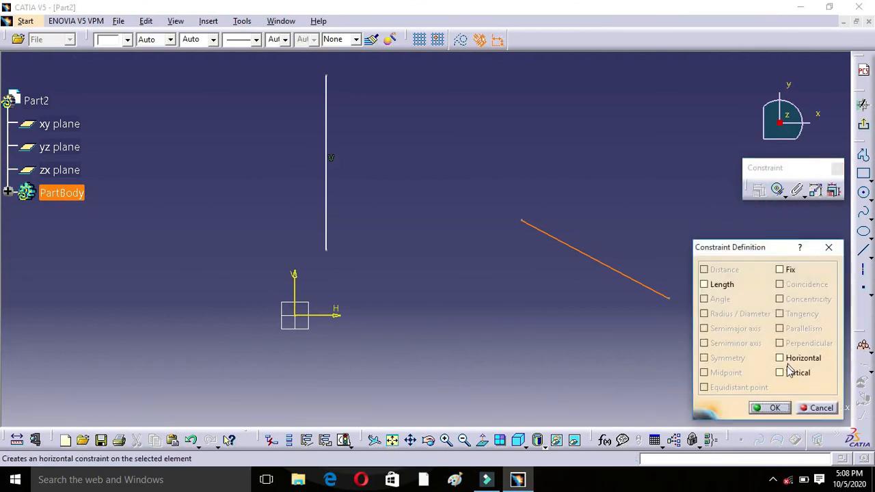
{"action": "left_click", "coordinate": [780, 358]}
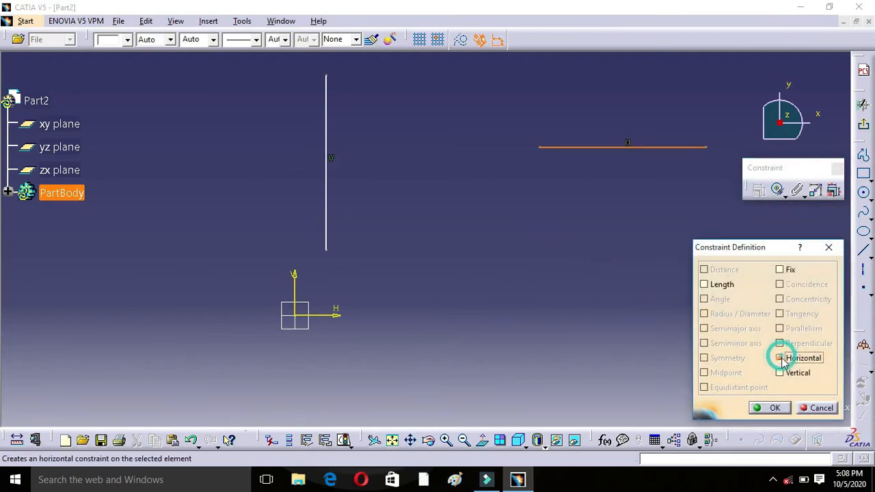
{"action": "left_click", "coordinate": [772, 409]}
{"action": "left_click", "coordinate": [600, 170]}
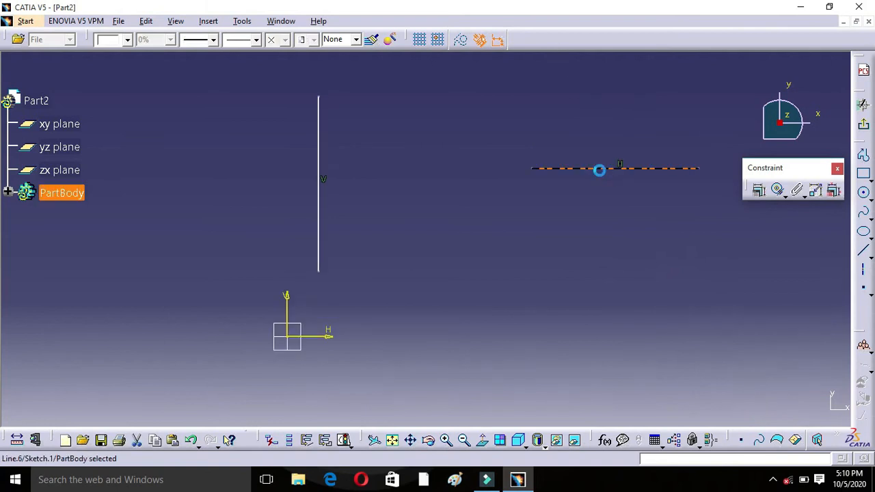
{"action": "key", "text": "Delete"}
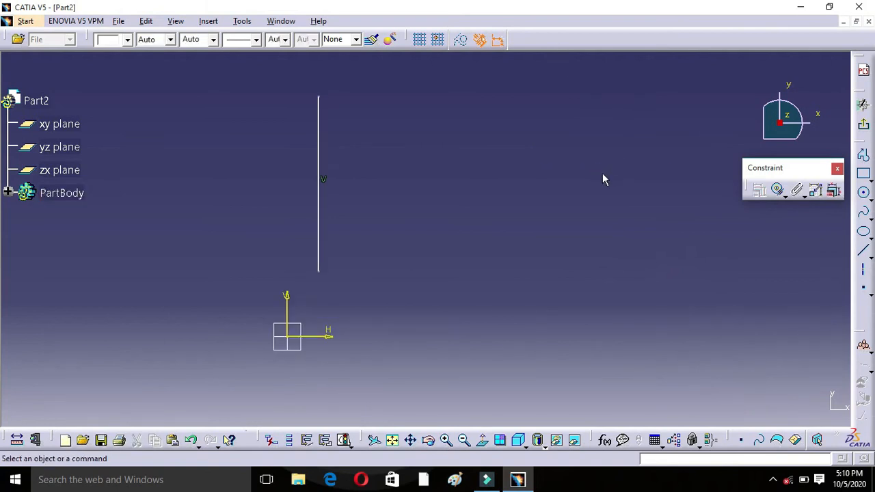
Step: Draw a circle with a radius of about 20 mm below and to the right of the vertical line
{"action": "left_click", "coordinate": [863, 193]}
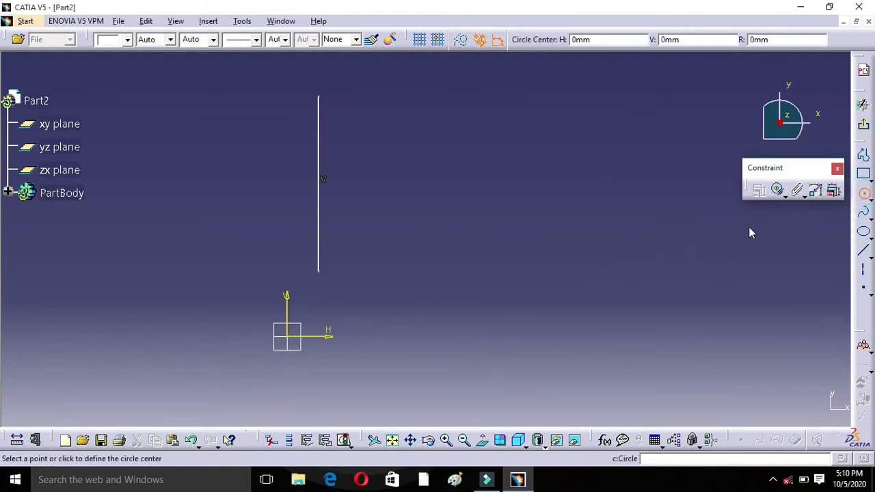
{"action": "left_click", "coordinate": [420, 298]}
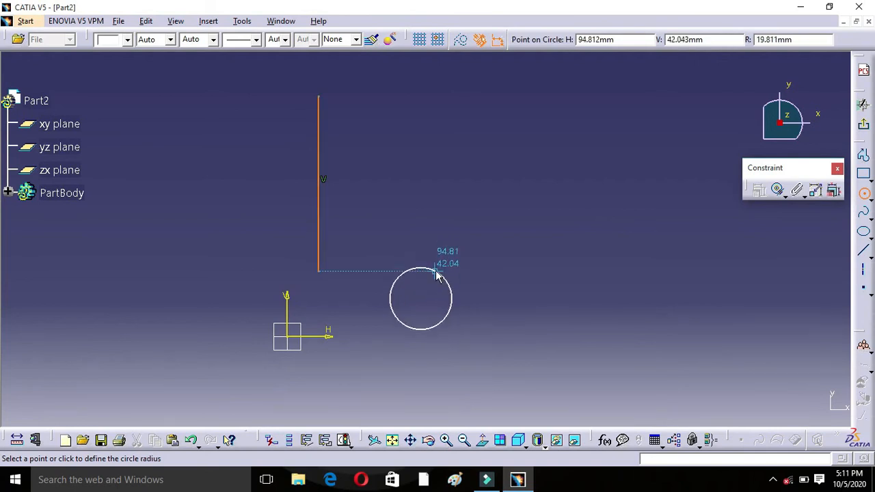
{"action": "left_click", "coordinate": [442, 276]}
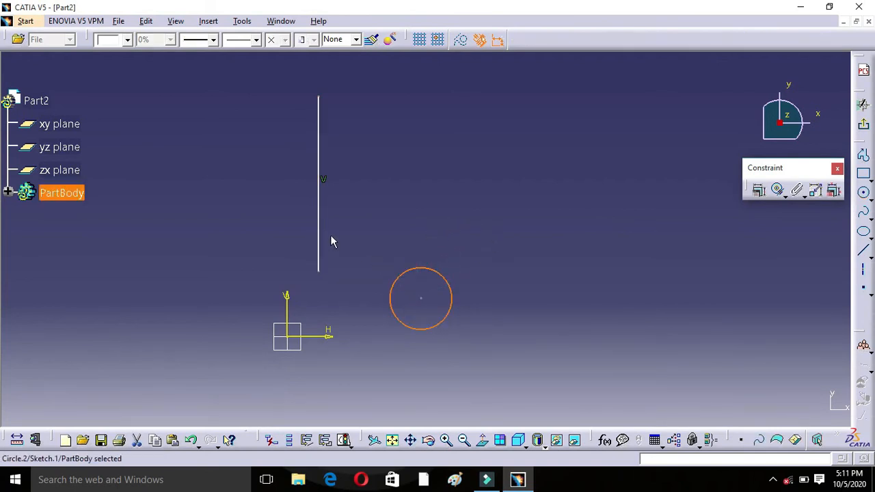
Step: Apply a Tangency constraint between the vertical line and the circle using Constraints Defined in Dialog Box
{"action": "left_click", "coordinate": [319, 217], "text": "ctrl"}
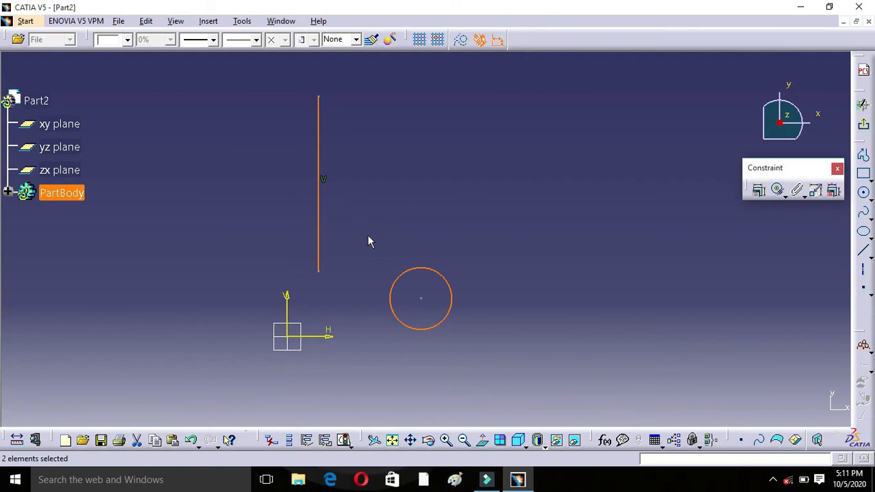
{"action": "left_click", "coordinate": [758, 190]}
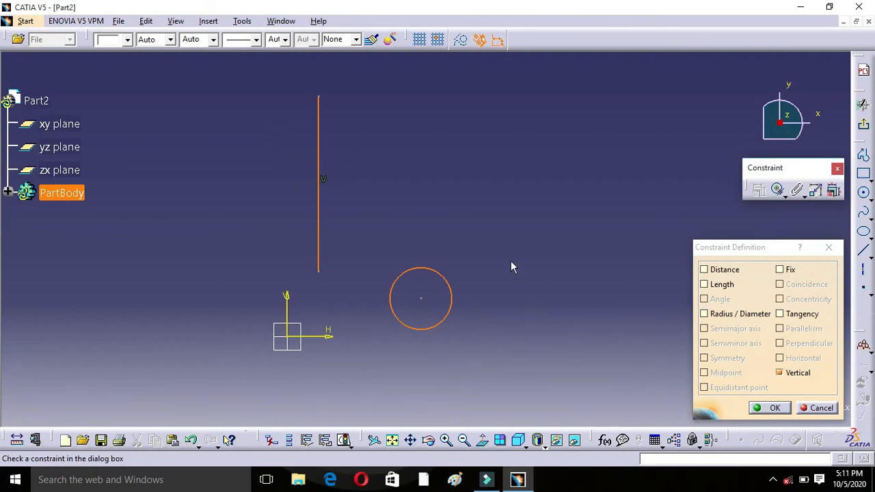
{"action": "left_click", "coordinate": [780, 315]}
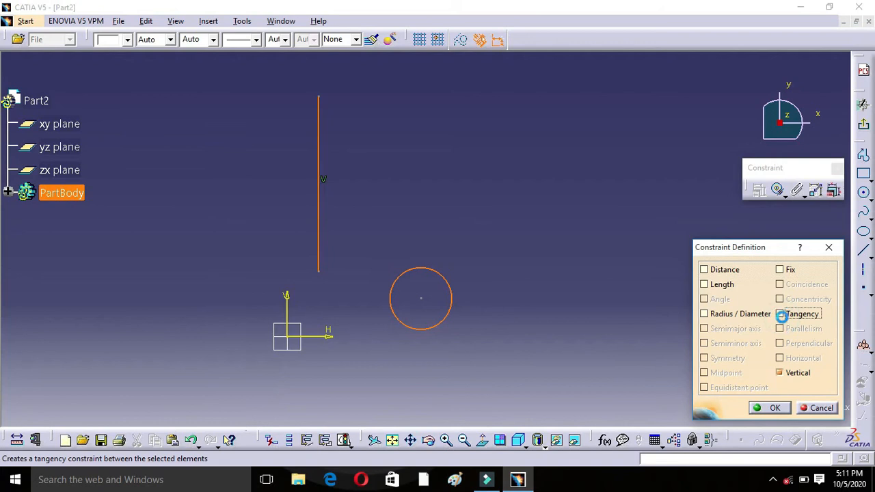
{"action": "left_click", "coordinate": [774, 409]}
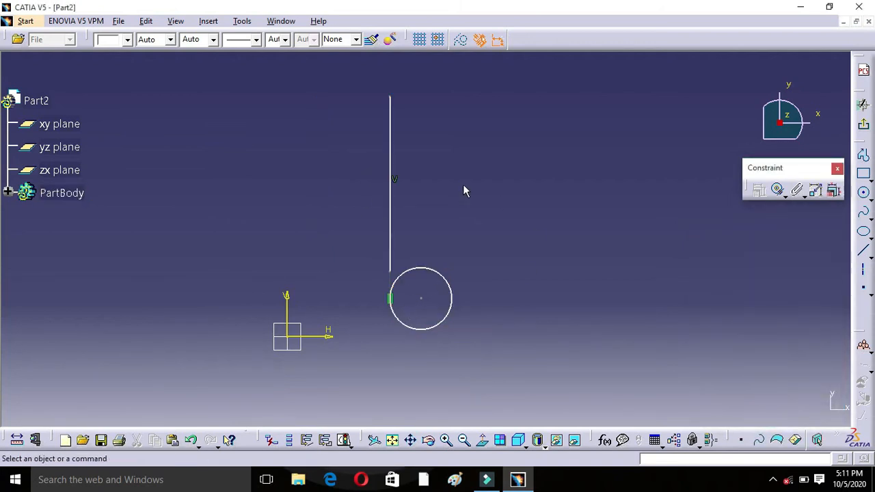
Step: Undo the tangency constraint between the line and the circle, and clear the selection
{"action": "left_click", "coordinate": [805, 196]}
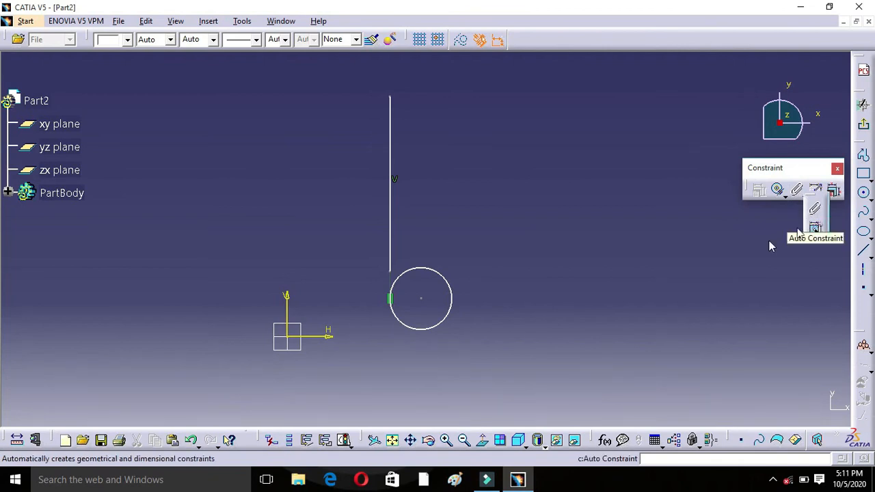
{"action": "key", "text": "ctrl+z"}
{"action": "left_click", "coordinate": [485, 242]}
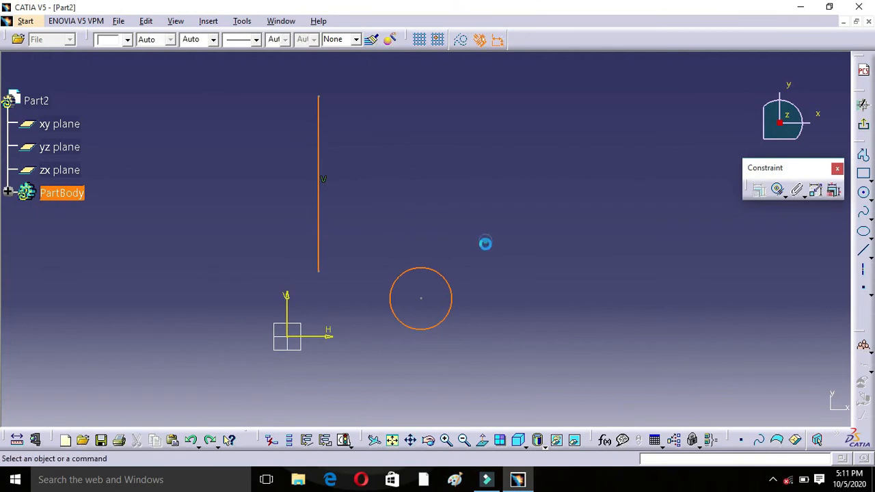
Step: Apply Fix Together to the vertical line and the circle so they form a rigid set
{"action": "double_click", "coordinate": [317, 209]}
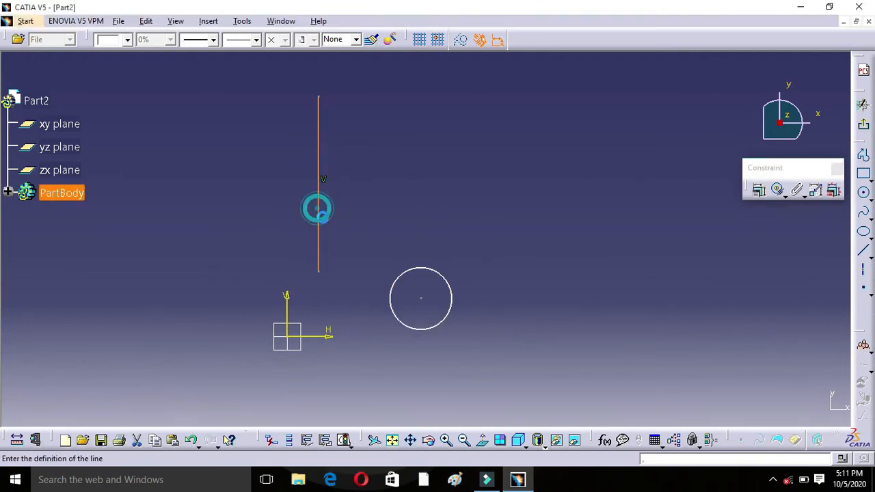
{"action": "left_click", "coordinate": [836, 266]}
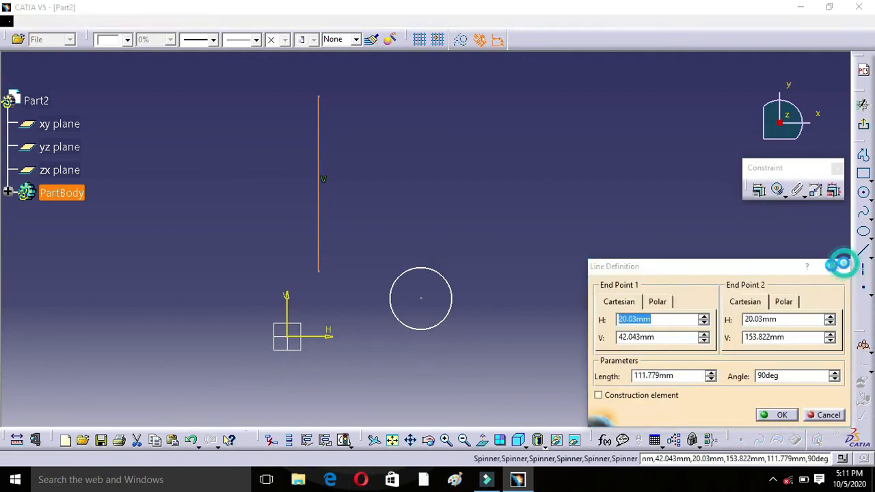
{"action": "left_click", "coordinate": [410, 267], "text": "ctrl"}
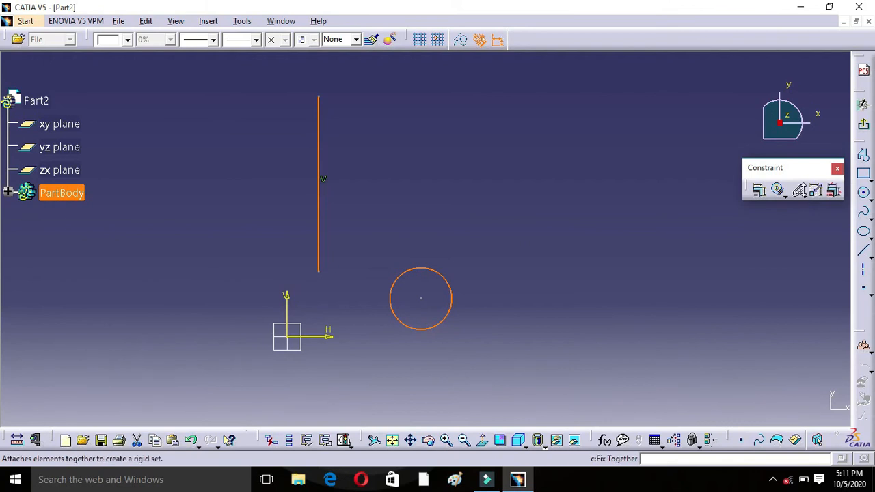
{"action": "left_click", "coordinate": [804, 194]}
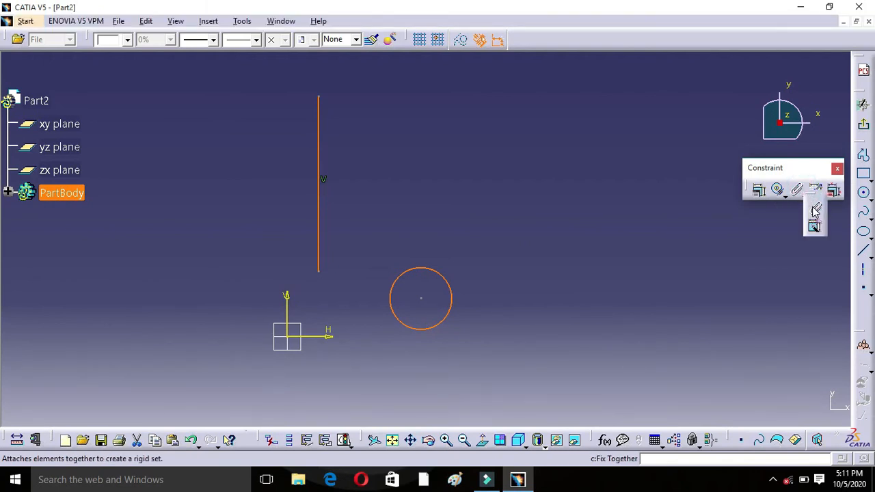
{"action": "left_click", "coordinate": [815, 210]}
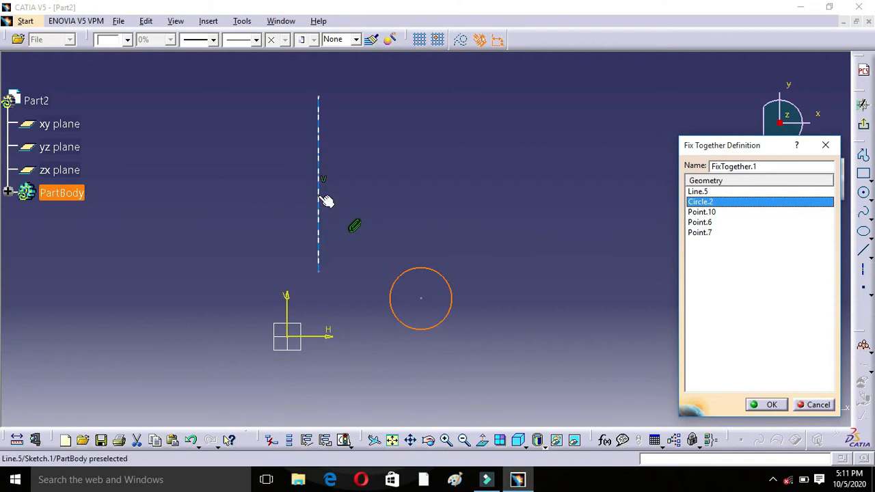
{"action": "left_click", "coordinate": [698, 192]}
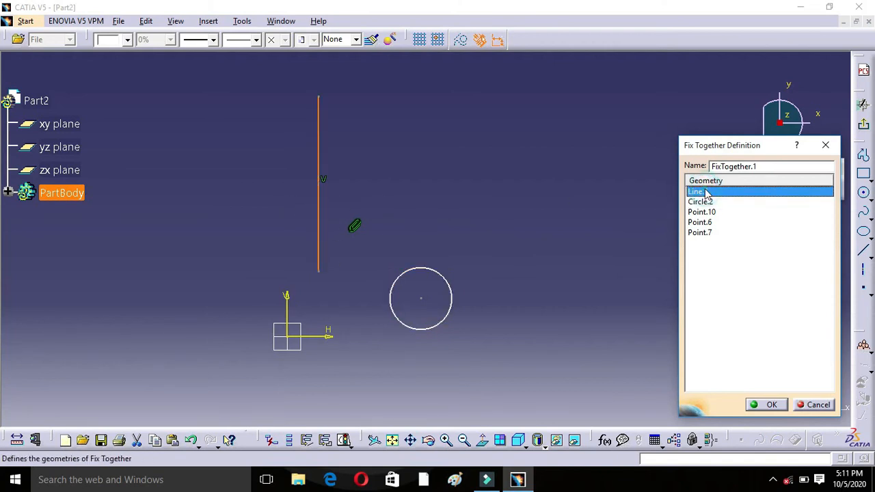
{"action": "left_click", "coordinate": [780, 409]}
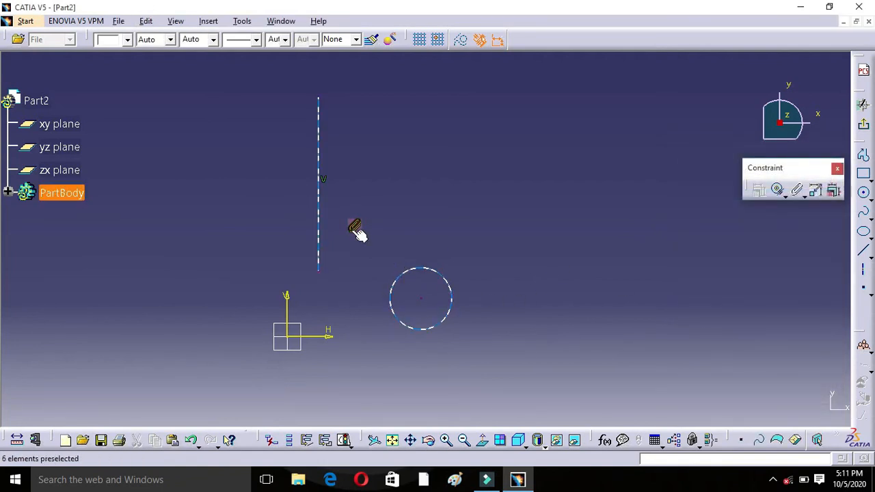
Step: Move the rigid set slightly by pulling on the circle and on the line to test the Fix Together constraint
{"action": "left_click_drag", "start_coordinate": [426, 268], "coordinate": [461, 308]}
{"action": "mouse_move", "coordinate": [344, 196]}
{"action": "left_mouse_down"}
{"action": "mouse_move", "coordinate": [424, 172]}
{"action": "mouse_move", "coordinate": [580, 172]}
{"action": "mouse_move", "coordinate": [650, 203]}
{"action": "mouse_move", "coordinate": [584, 188]}
{"action": "mouse_move", "coordinate": [337, 185]}
{"action": "left_mouse_up"}
{"action": "left_click", "coordinate": [512, 179]}
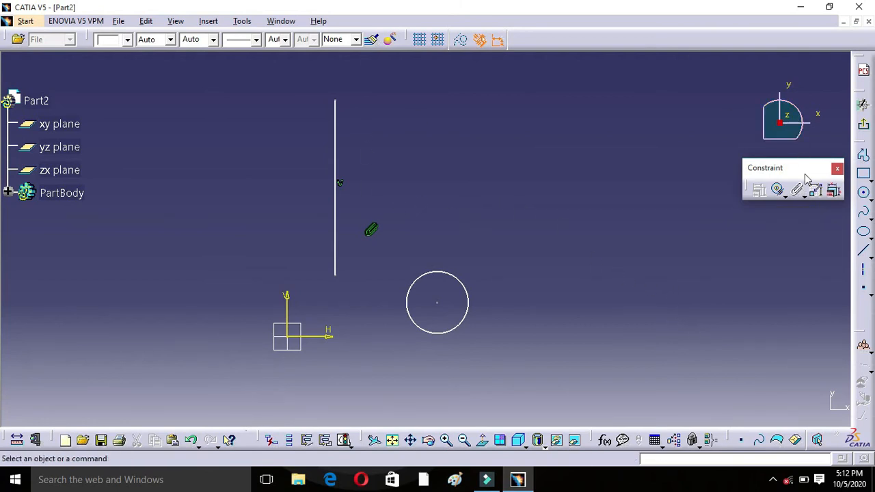
{"action": "left_click", "coordinate": [803, 195]}
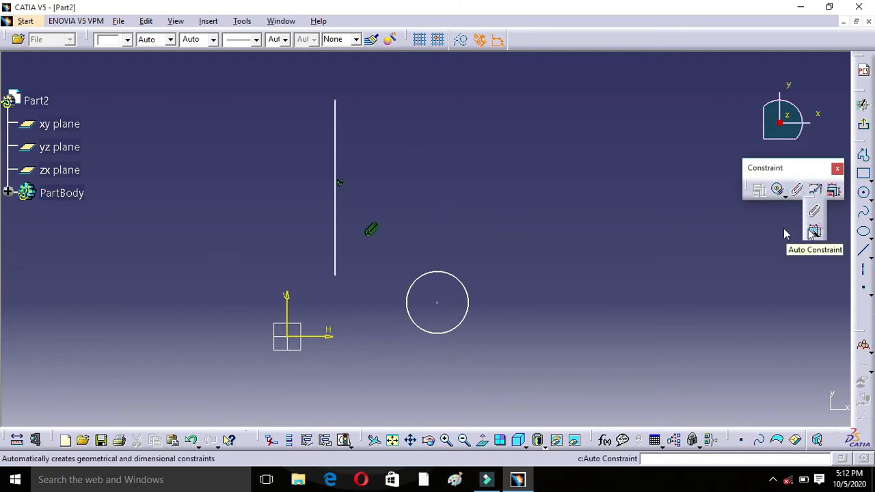
{"action": "left_click", "coordinate": [301, 87]}
{"action": "left_click_drag", "start_coordinate": [297, 96], "coordinate": [509, 372]}
{"action": "left_click", "coordinate": [505, 366]}
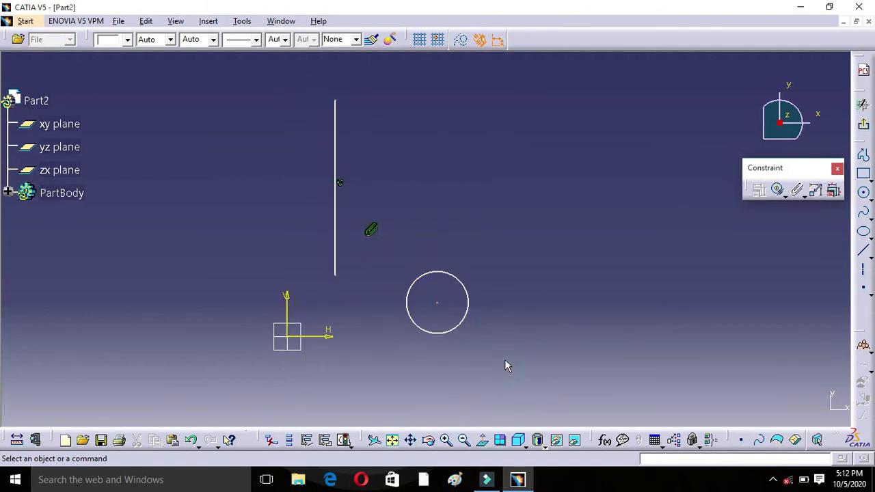
Step: Delete the circle and the vertical line from the sketch
{"action": "left_click", "coordinate": [439, 274]}
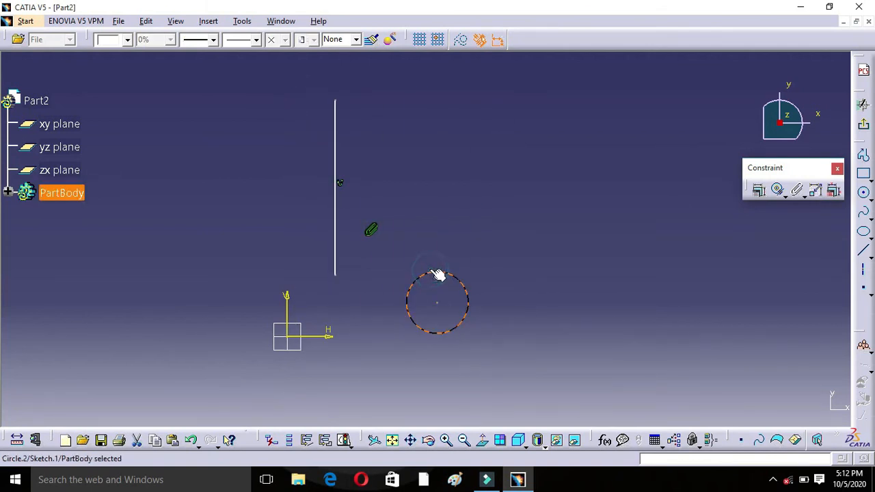
{"action": "key", "text": "Delete"}
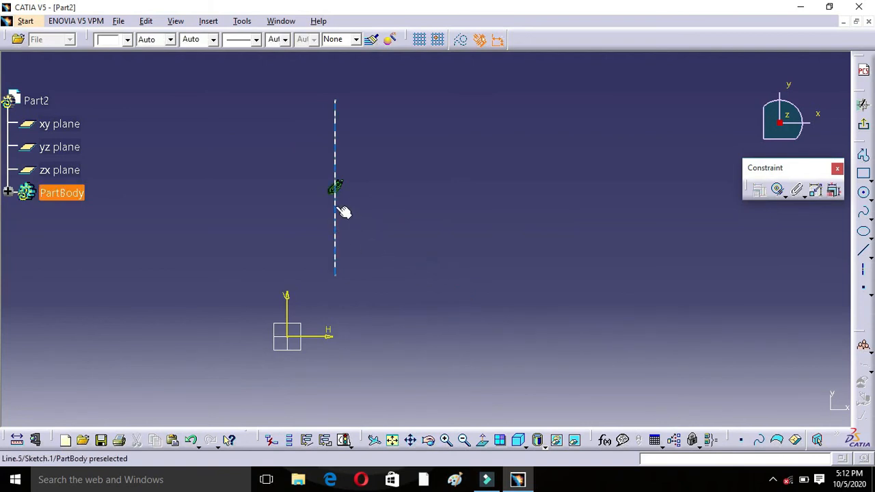
{"action": "double_click", "coordinate": [335, 205]}
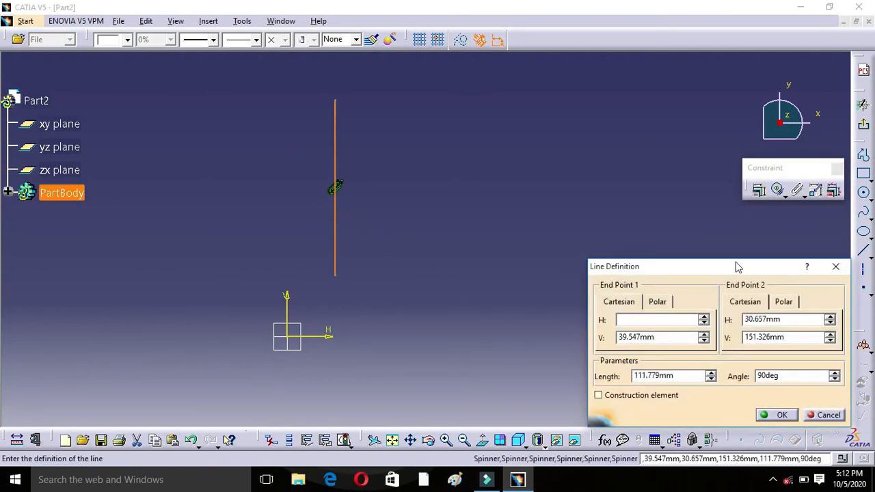
{"action": "left_click", "coordinate": [836, 267]}
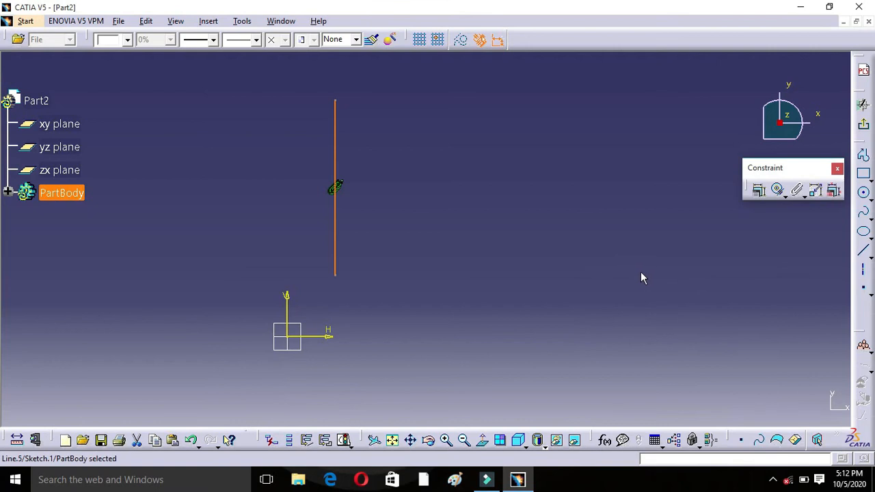
{"action": "key", "text": "Delete"}
Step: Draw a rectangle about 76 mm wide and 63 mm high, above and to the right of the sketch origin
{"action": "mouse_move", "coordinate": [308, 340]}
{"action": "middle_mouse_down"}
{"action": "mouse_move", "coordinate": [335, 318]}
{"action": "mouse_move", "coordinate": [409, 296]}
{"action": "middle_mouse_up"}
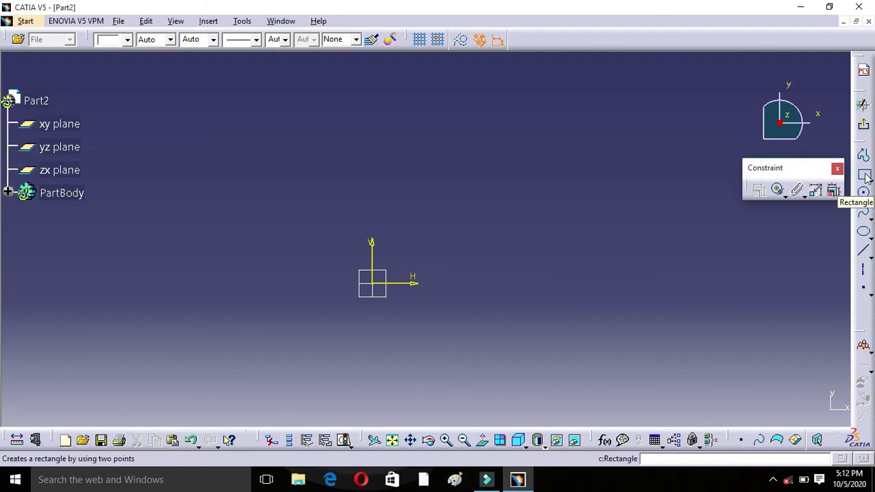
{"action": "left_click", "coordinate": [864, 175]}
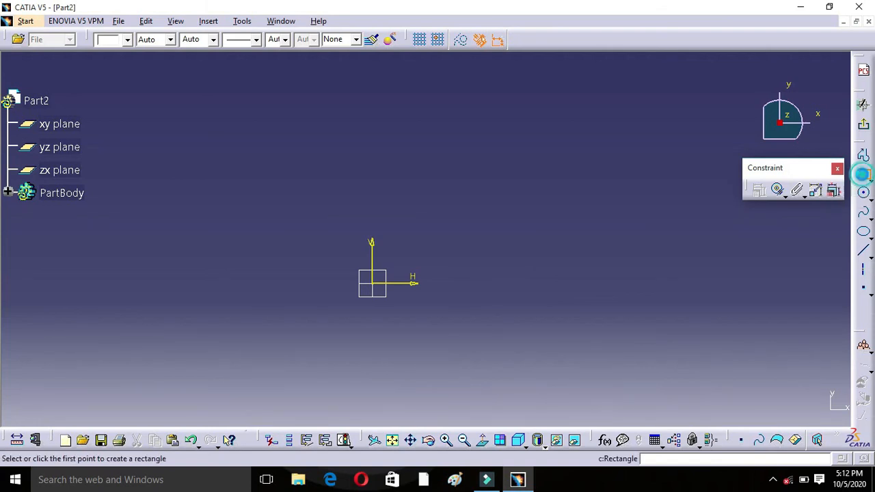
{"action": "left_click", "coordinate": [442, 175]}
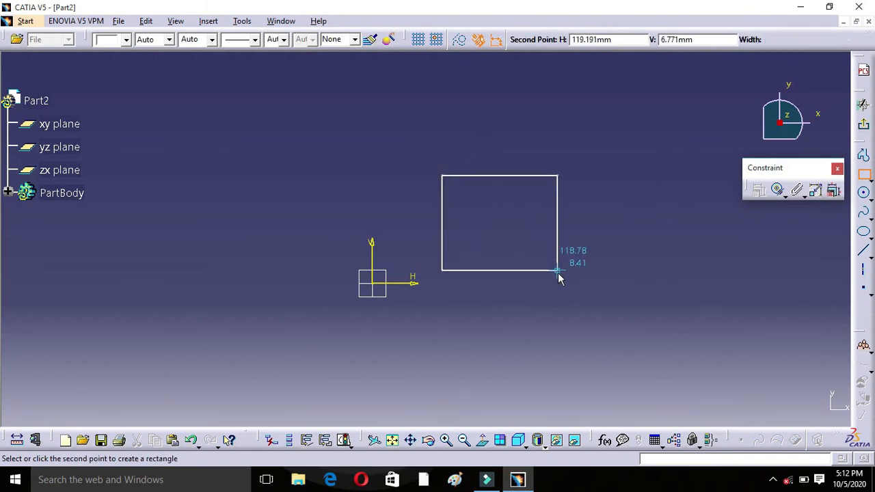
{"action": "left_click", "coordinate": [560, 274]}
{"action": "left_click", "coordinate": [588, 159]}
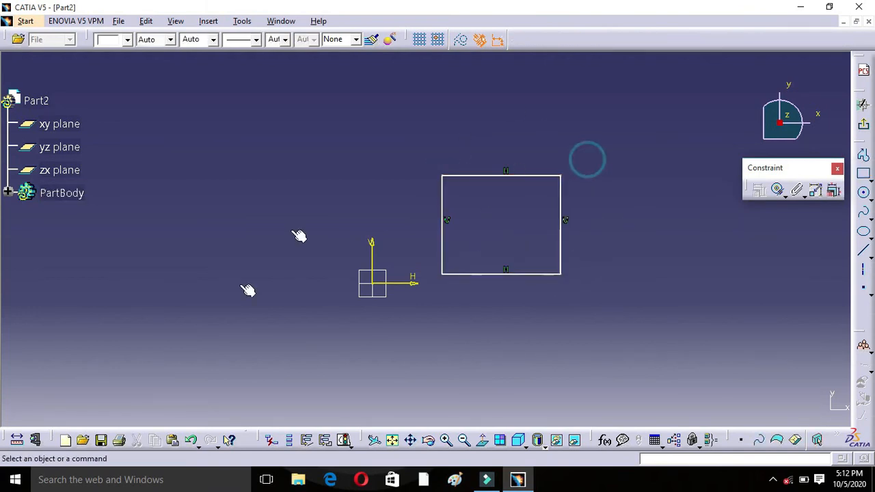
Step: Apply Auto Constraint to the rectangle's four lines, with the H and V axes as reference elements and Chained mode
{"action": "mouse_move", "coordinate": [403, 133]}
{"action": "left_mouse_down"}
{"action": "mouse_move", "coordinate": [458, 307]}
{"action": "mouse_move", "coordinate": [600, 322]}
{"action": "left_mouse_up"}
{"action": "left_click", "coordinate": [575, 242]}
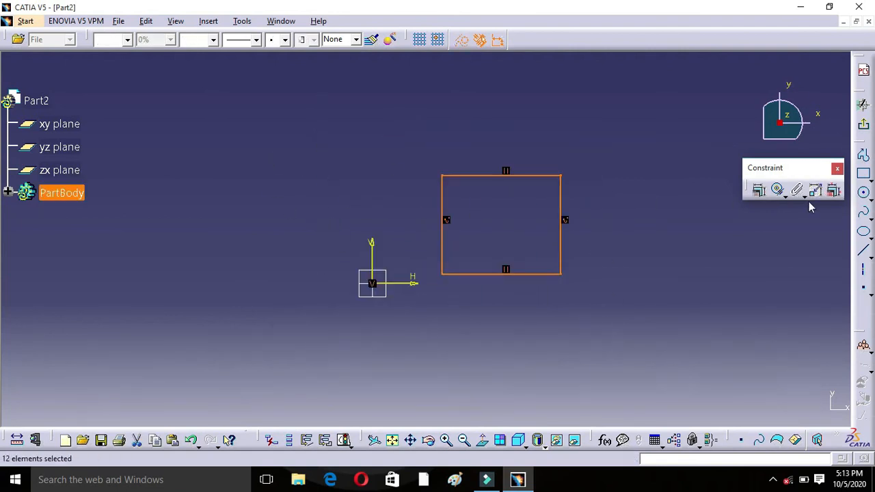
{"action": "left_click", "coordinate": [816, 191]}
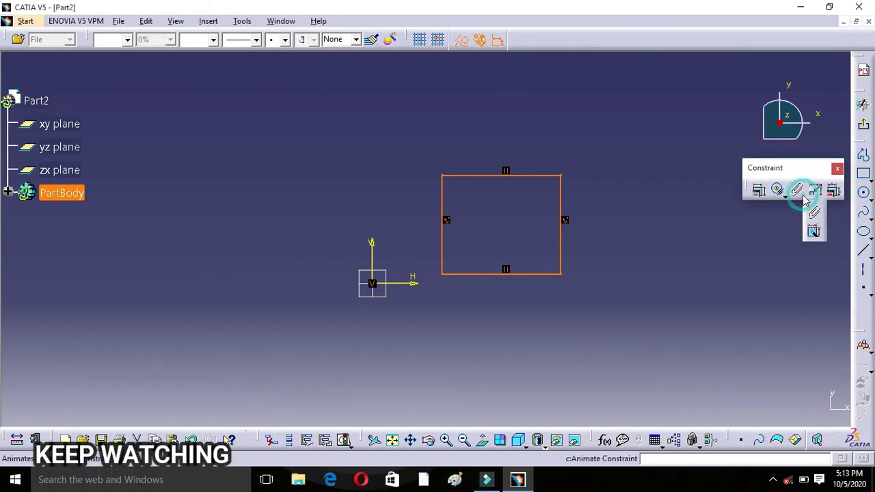
{"action": "left_click", "coordinate": [814, 233]}
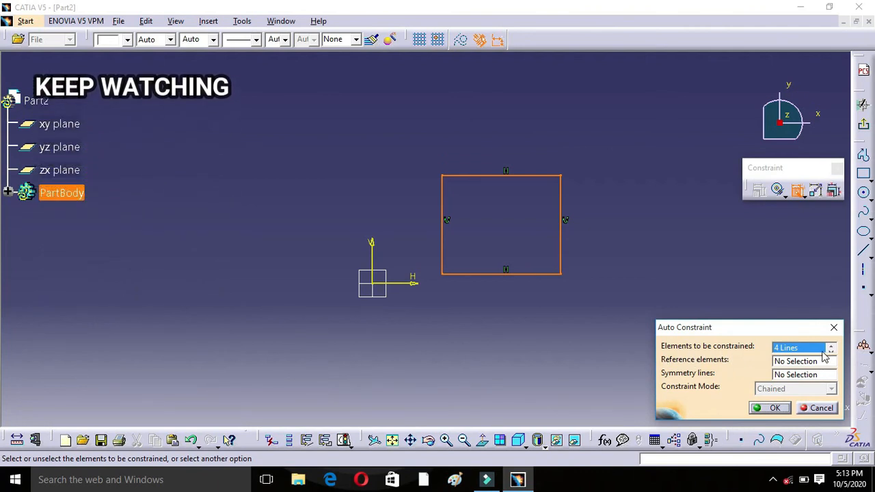
{"action": "left_click", "coordinate": [786, 364]}
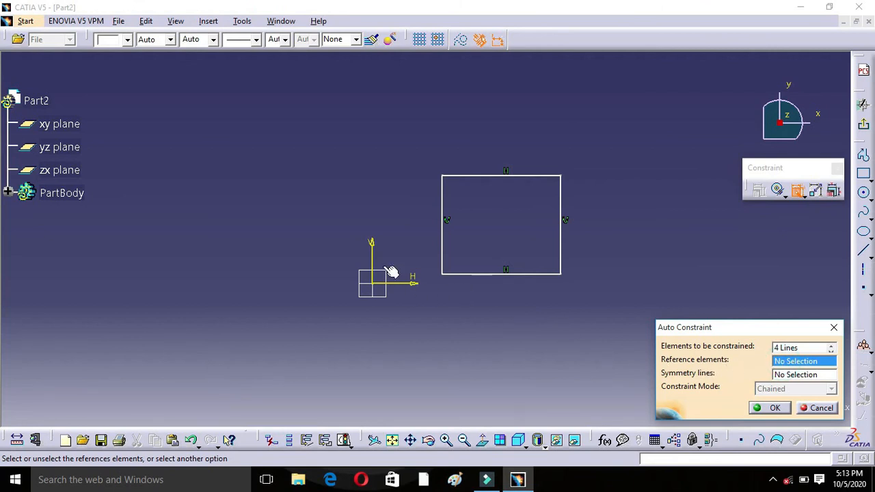
{"action": "left_click", "coordinate": [372, 246]}
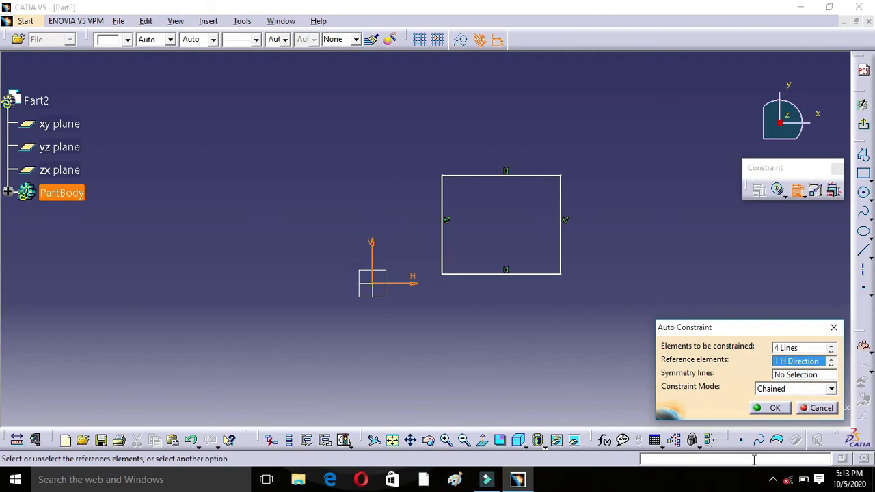
{"action": "left_click", "coordinate": [775, 408]}
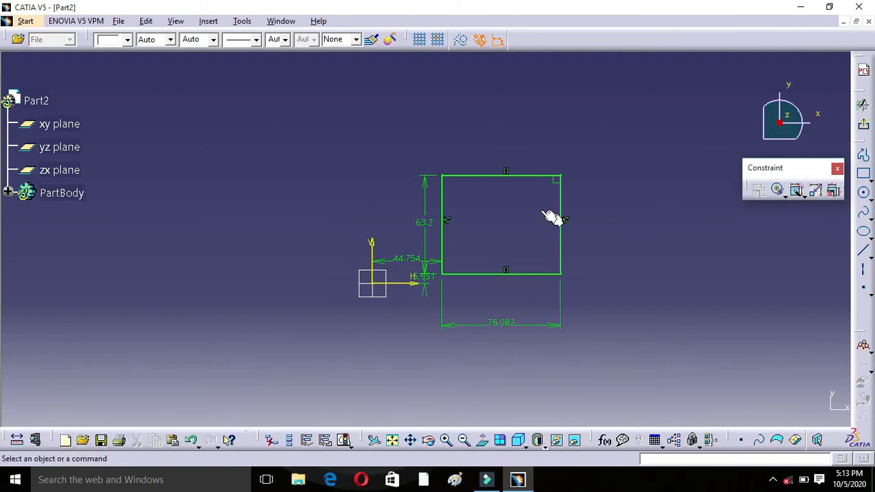
Step: Check the rectangle's right side in its Line Definition, leaving it unchanged, and clear the selection
{"action": "left_click", "coordinate": [530, 175]}
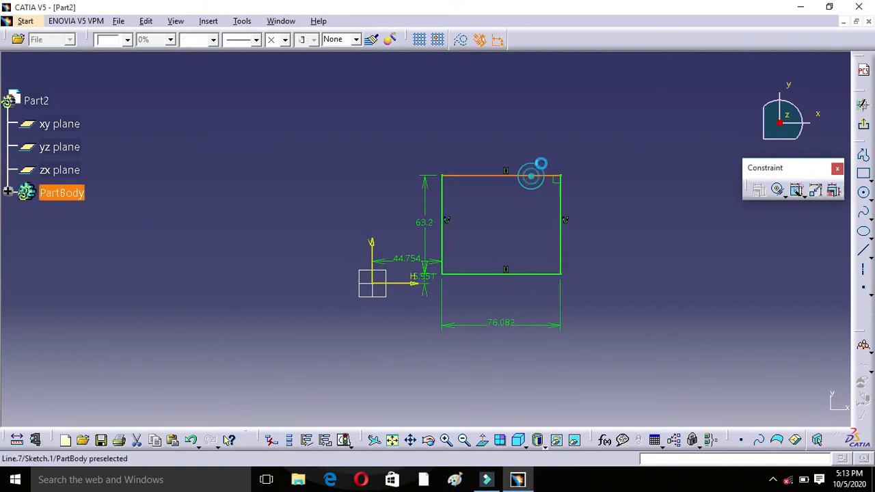
{"action": "double_click", "coordinate": [561, 223]}
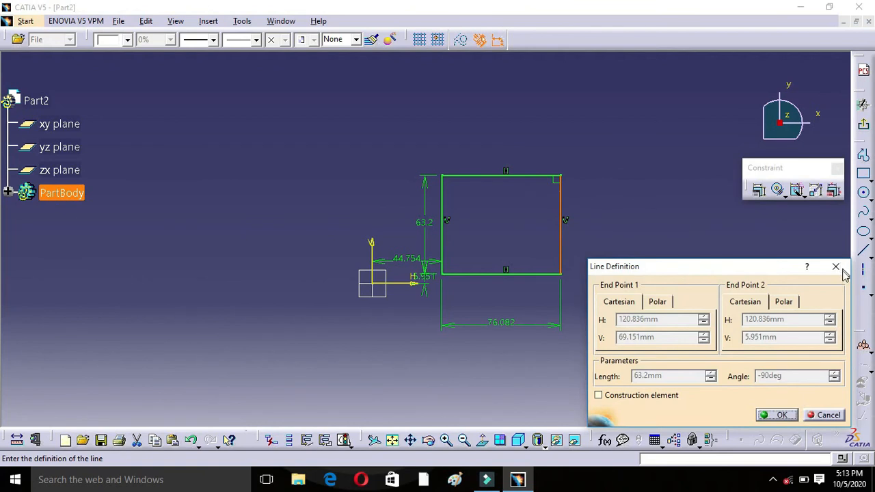
{"action": "left_click", "coordinate": [835, 266]}
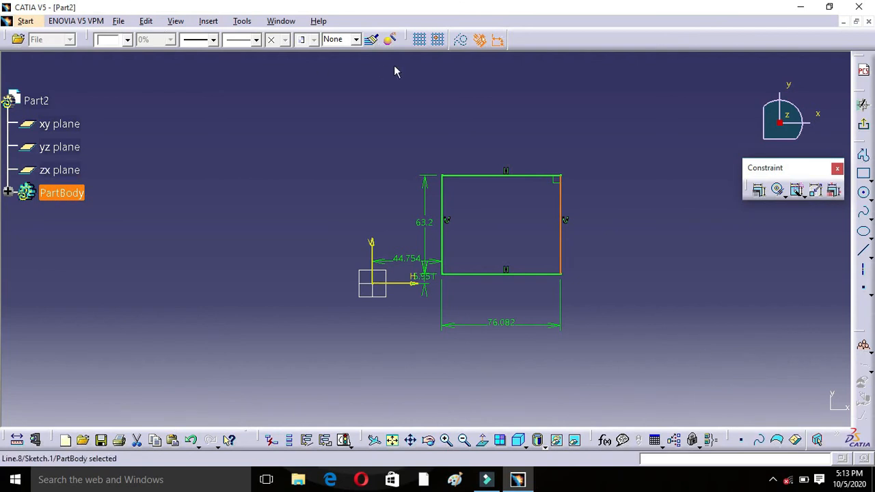
{"action": "left_click", "coordinate": [603, 207]}
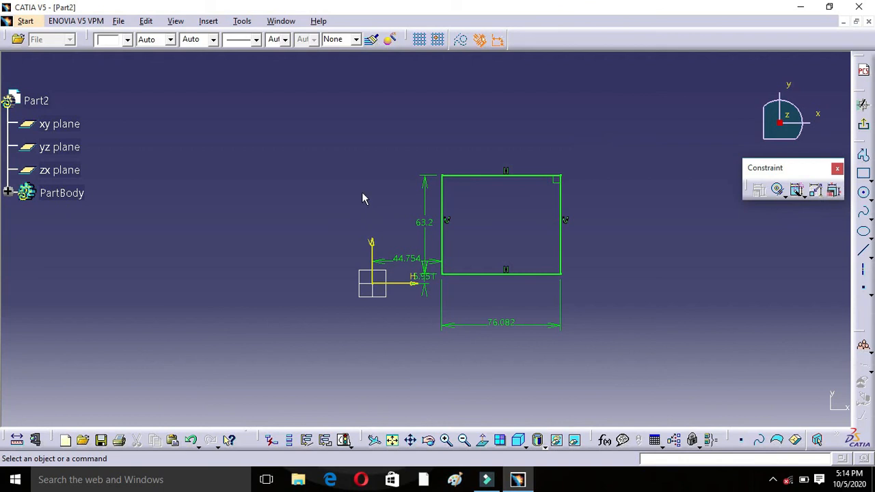
Step: Delete the rectangle together with all its constraints from the sketch
{"action": "mouse_move", "coordinate": [331, 154]}
{"action": "left_mouse_down"}
{"action": "mouse_move", "coordinate": [569, 367]}
{"action": "mouse_move", "coordinate": [639, 367]}
{"action": "left_mouse_up"}
{"action": "left_click", "coordinate": [643, 369]}
{"action": "mouse_move", "coordinate": [618, 128]}
{"action": "left_mouse_down"}
{"action": "mouse_move", "coordinate": [567, 332]}
{"action": "mouse_move", "coordinate": [377, 374]}
{"action": "left_mouse_up"}
{"action": "left_click", "coordinate": [322, 401]}
{"action": "left_click_drag", "start_coordinate": [340, 163], "coordinate": [620, 356]}
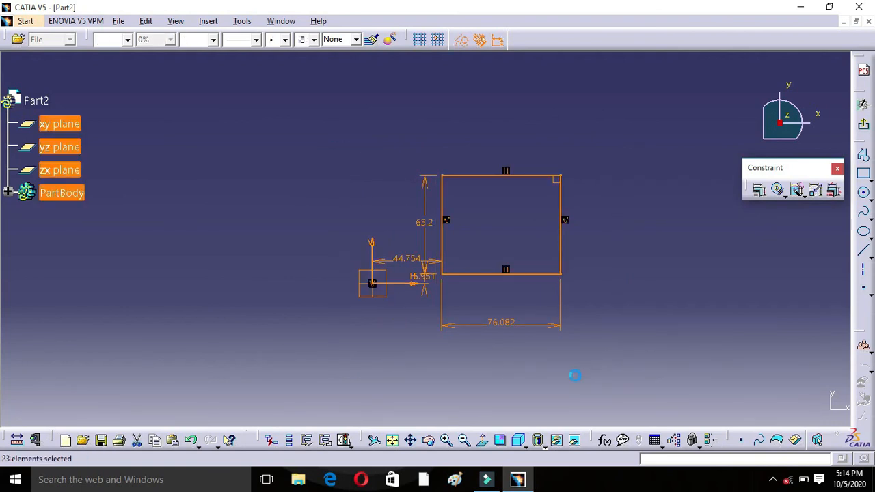
{"action": "key", "text": "Delete"}
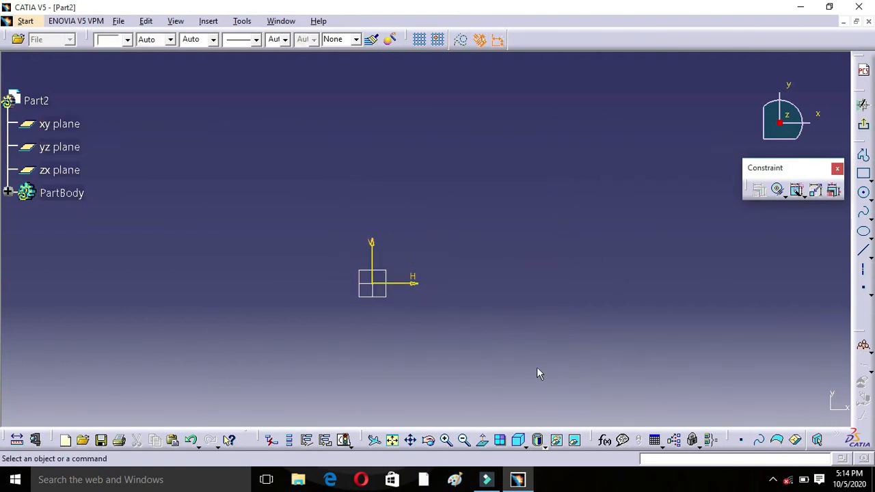
Step: Draw a rectangle about 104 mm wide and 94 mm high, above and to the right of the sketch origin
{"action": "left_click", "coordinate": [863, 176]}
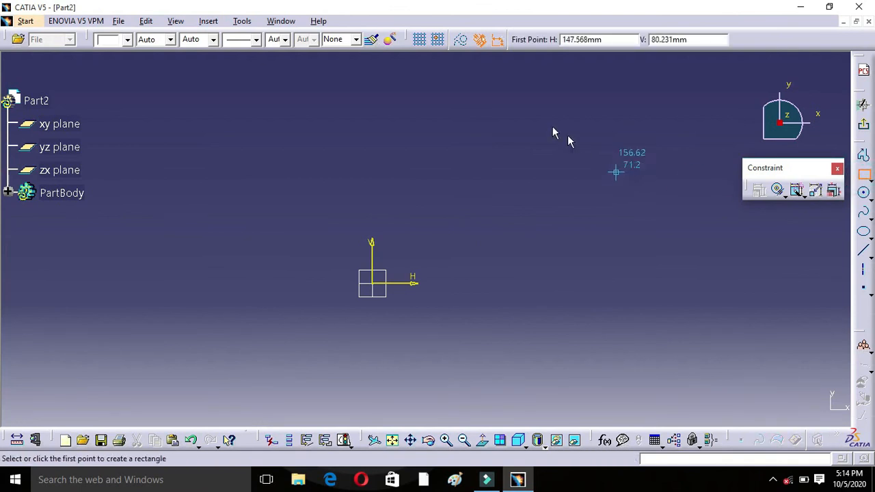
{"action": "left_click", "coordinate": [463, 125]}
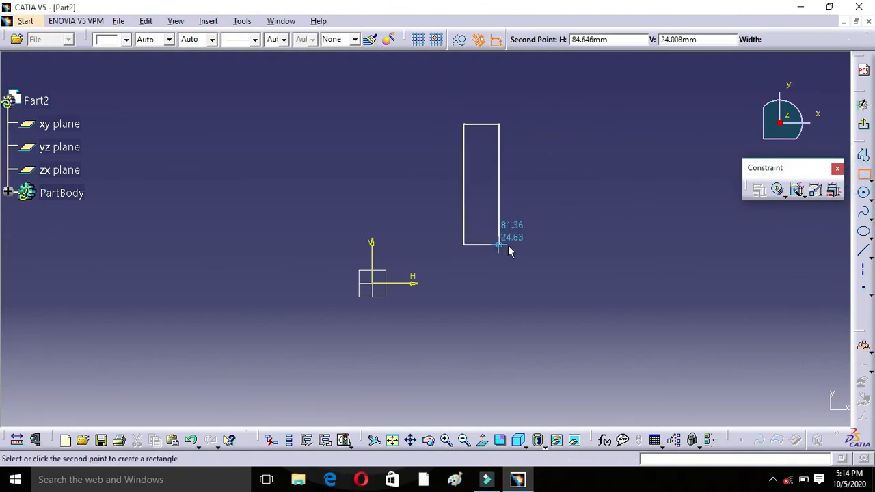
{"action": "left_click", "coordinate": [626, 271]}
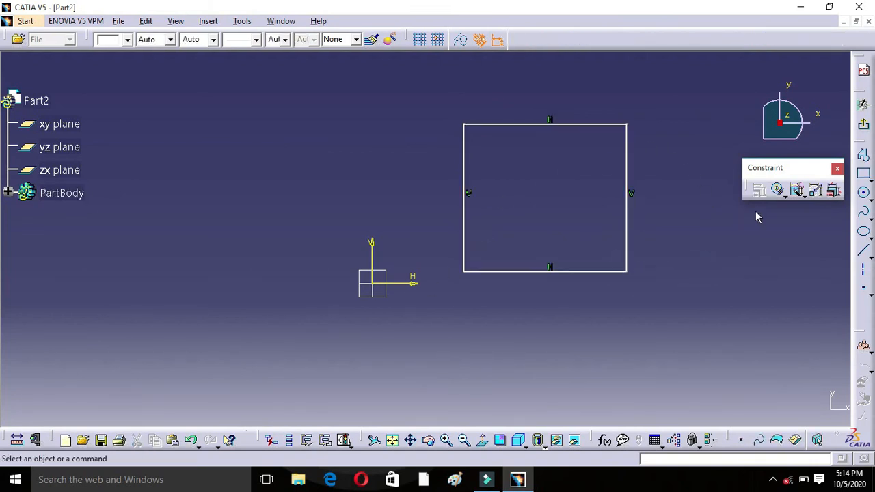
Step: Add a length constraint to the rectangle's bottom side, with the dimension placed just below it
{"action": "left_click", "coordinate": [785, 196]}
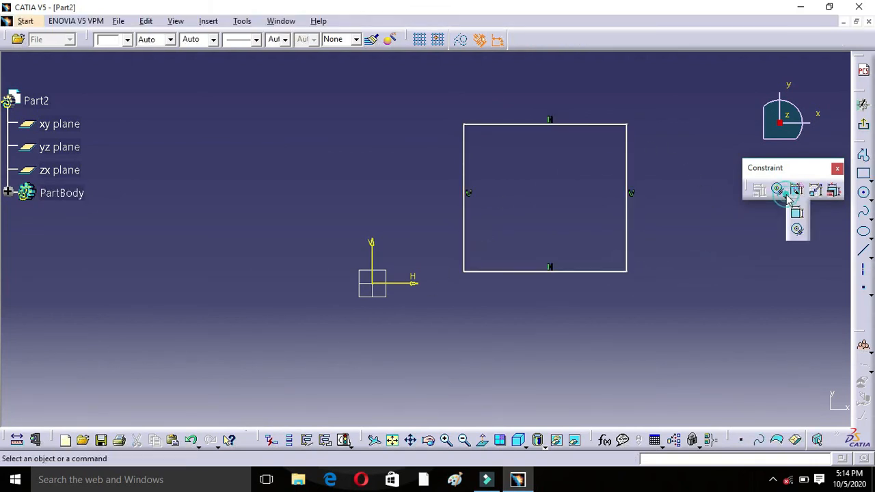
{"action": "left_click", "coordinate": [798, 215]}
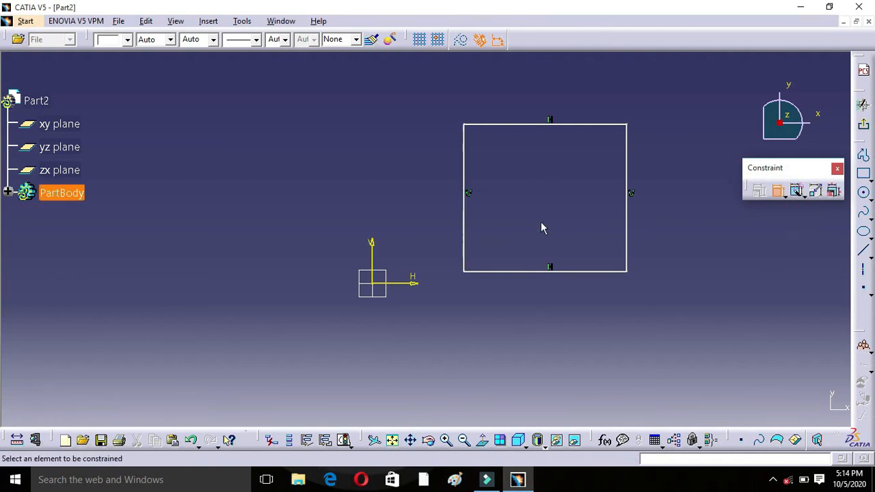
{"action": "left_click", "coordinate": [519, 271]}
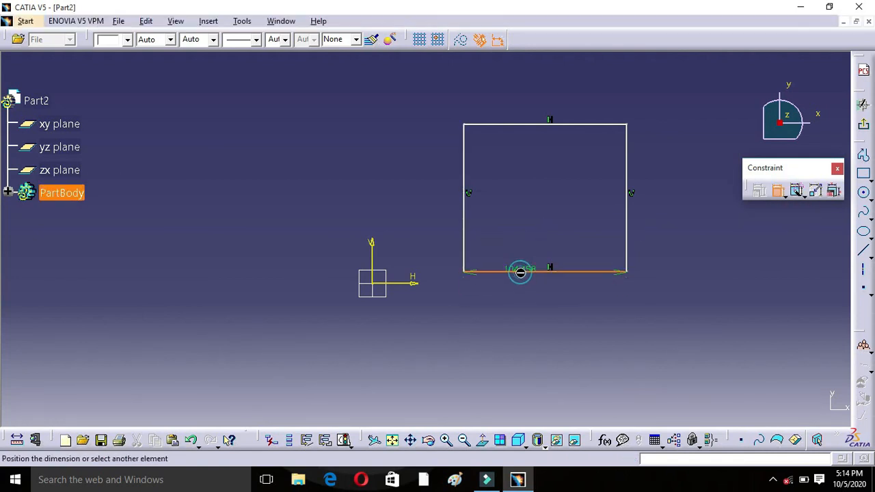
{"action": "left_click", "coordinate": [540, 296]}
Step: Set the length of the rectangle's bottom side to 70 mm
{"action": "double_click", "coordinate": [528, 296]}
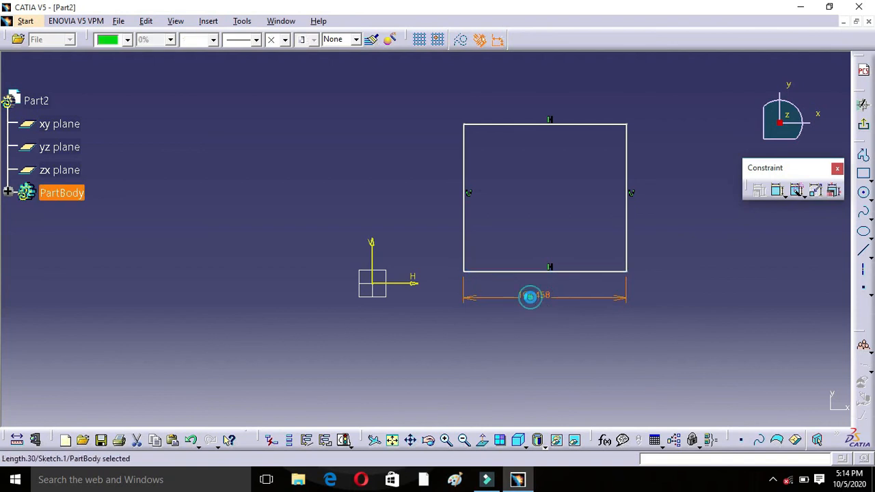
{"action": "double_click", "coordinate": [687, 357]}
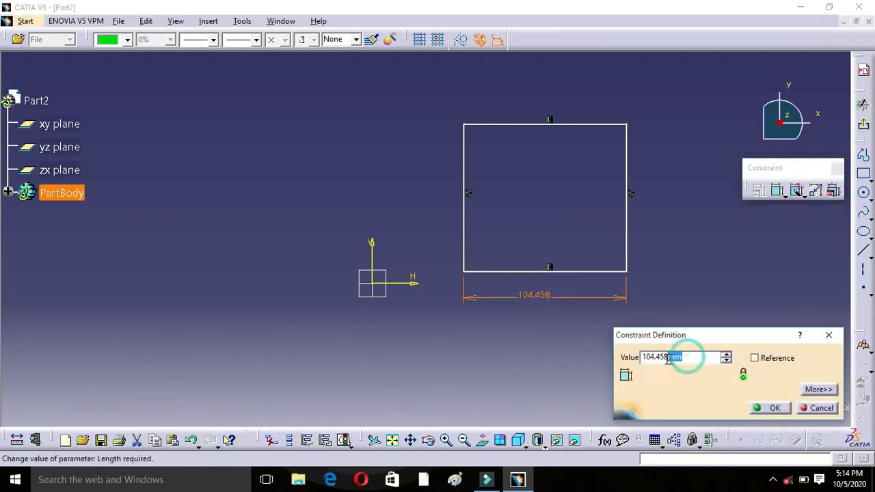
{"action": "left_click", "coordinate": [643, 358]}
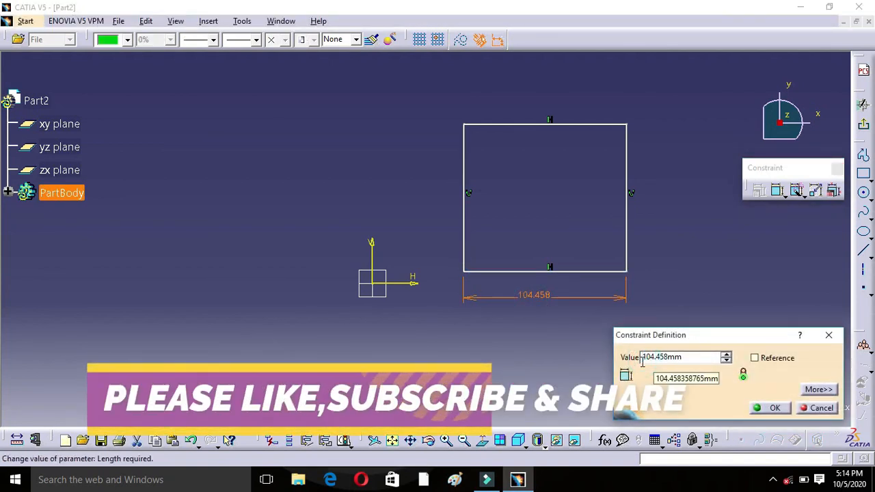
{"action": "key", "text": "BackSpace"}
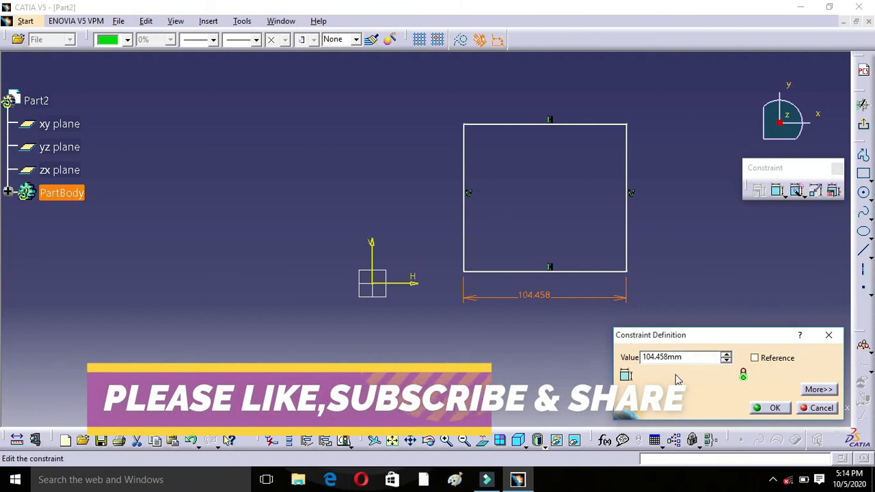
{"action": "key", "text": "BackSpace"}
{"action": "key", "text": "BackSpace"}
{"action": "key", "text": "BackSpace"}
{"action": "key", "text": "BackSpace"}
{"action": "key", "text": "BackSpace"}
{"action": "key", "text": "BackSpace"}
{"action": "key", "text": "BackSpace"}
{"action": "key", "text": "BackSpace"}
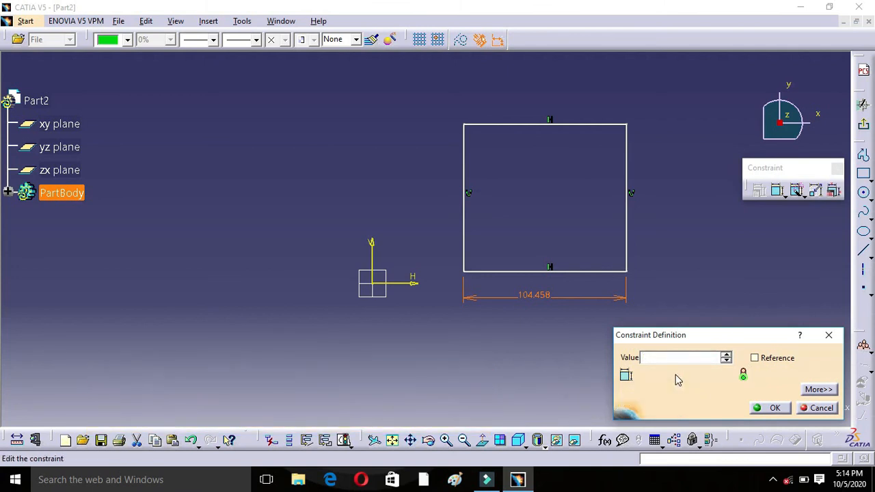
{"action": "type", "text": "70"}
{"action": "left_click", "coordinate": [773, 410]}
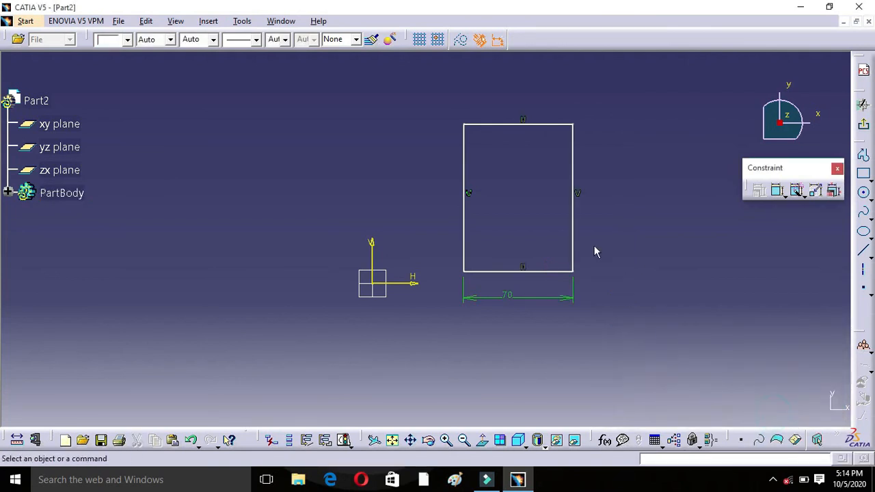
Step: Animate the rectangle's width constraint with a first value of 70 mm and a last value of 200 mm in 10 steps
{"action": "left_click", "coordinate": [815, 192]}
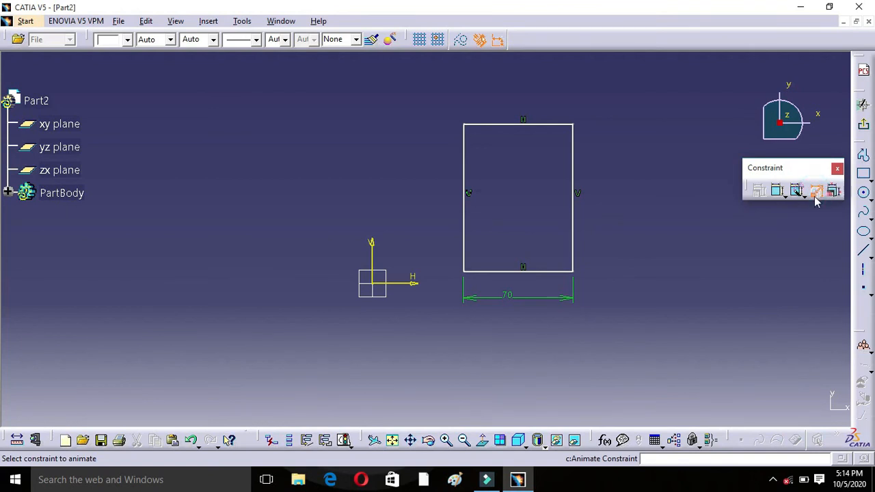
{"action": "left_click", "coordinate": [505, 294]}
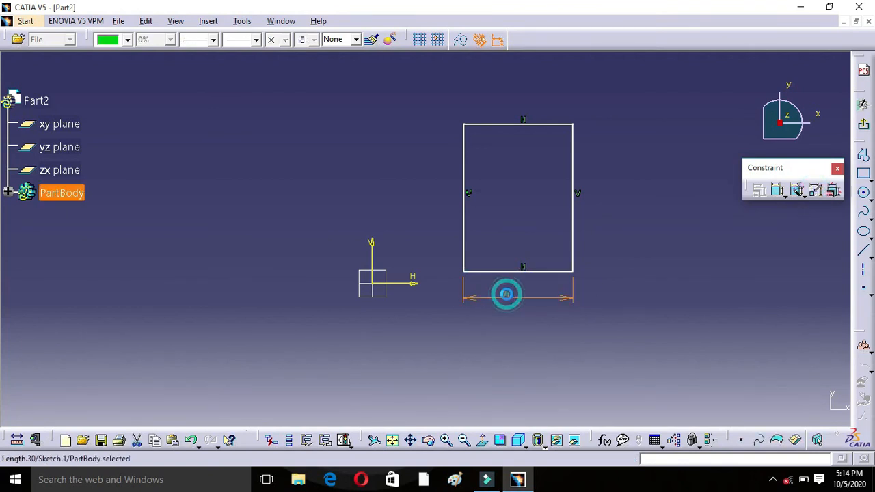
{"action": "left_click", "coordinate": [813, 192]}
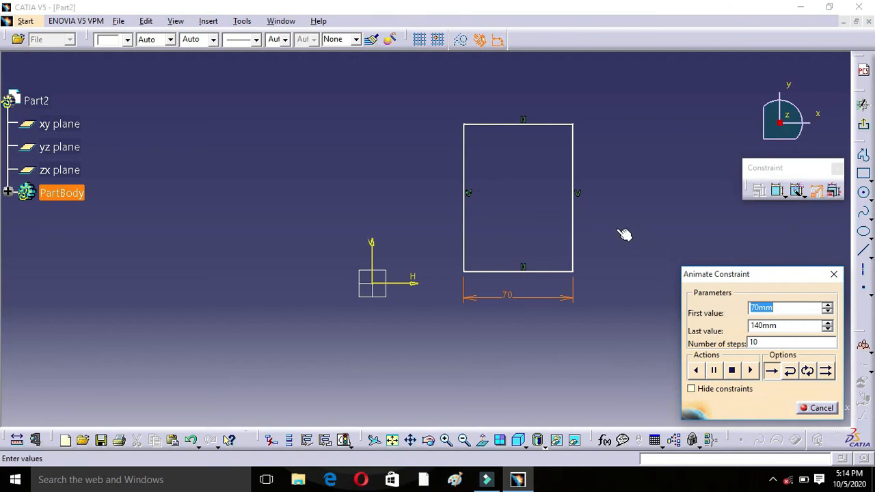
{"action": "mouse_move", "coordinate": [624, 232]}
{"action": "middle_mouse_down"}
{"action": "mouse_move", "coordinate": [594, 223]}
{"action": "mouse_move", "coordinate": [504, 259]}
{"action": "mouse_move", "coordinate": [417, 329]}
{"action": "middle_mouse_up"}
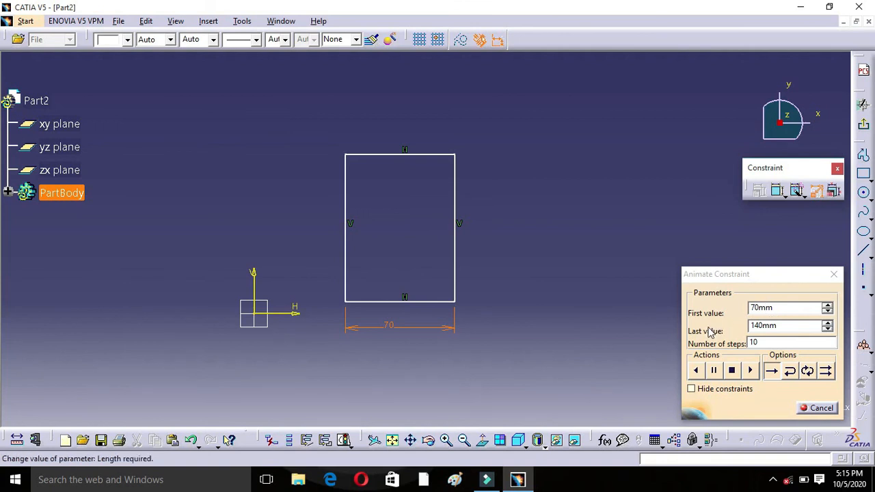
{"action": "left_click", "coordinate": [782, 326]}
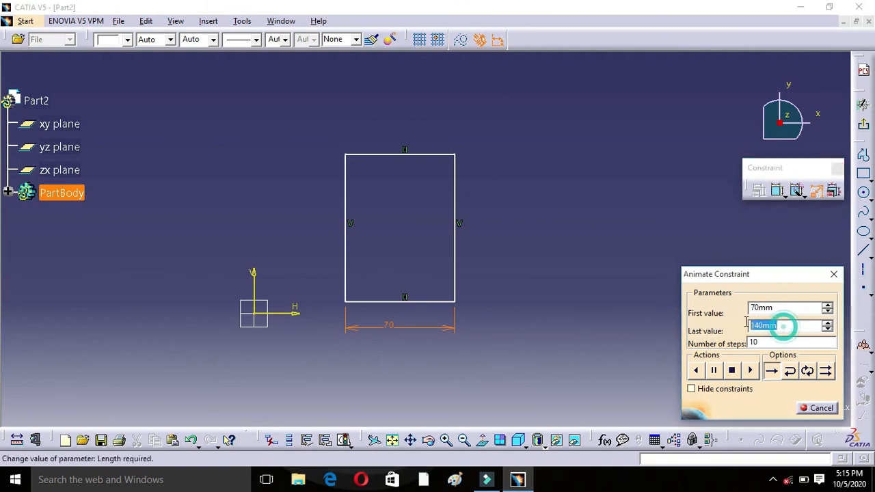
{"action": "type", "text": "2"}
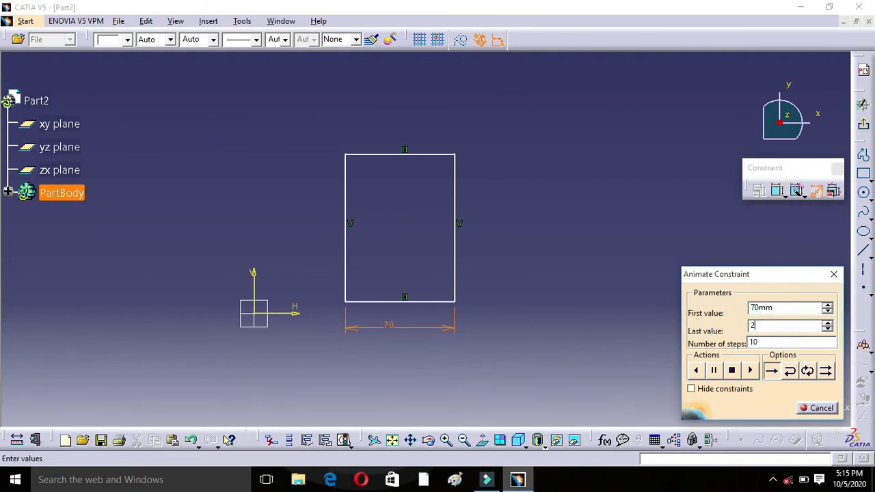
{"action": "type", "text": "00"}
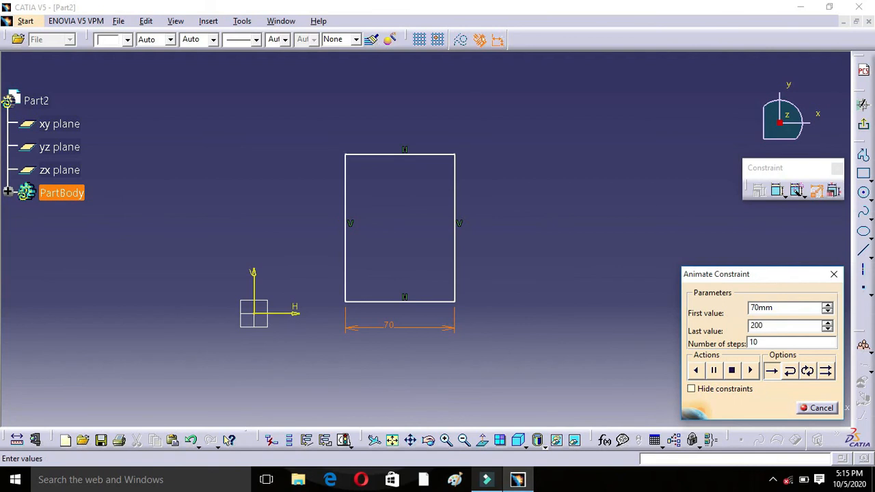
{"action": "left_click", "coordinate": [696, 371]}
Step: Run the width animation in loop mode with 100 steps, and close Animate Constraint
{"action": "left_click_drag", "start_coordinate": [767, 342], "coordinate": [744, 342]}
{"action": "type", "text": "9"}
{"action": "left_click", "coordinate": [807, 371]}
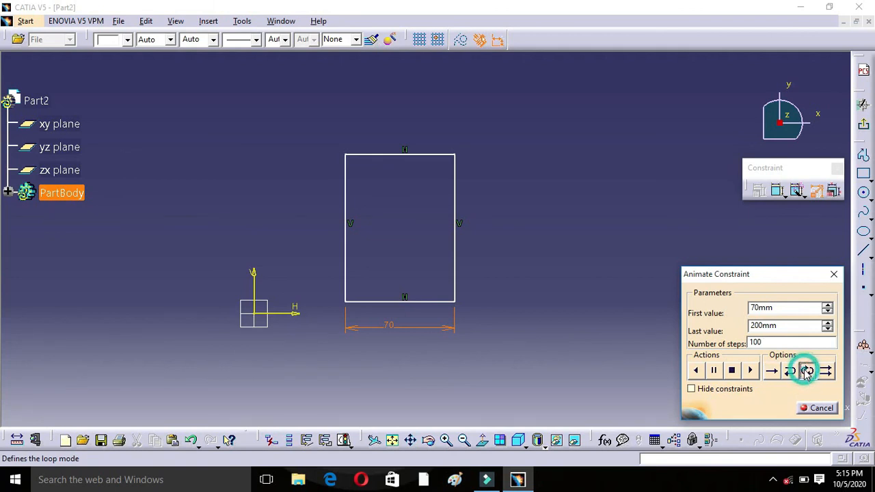
{"action": "left_click", "coordinate": [697, 371]}
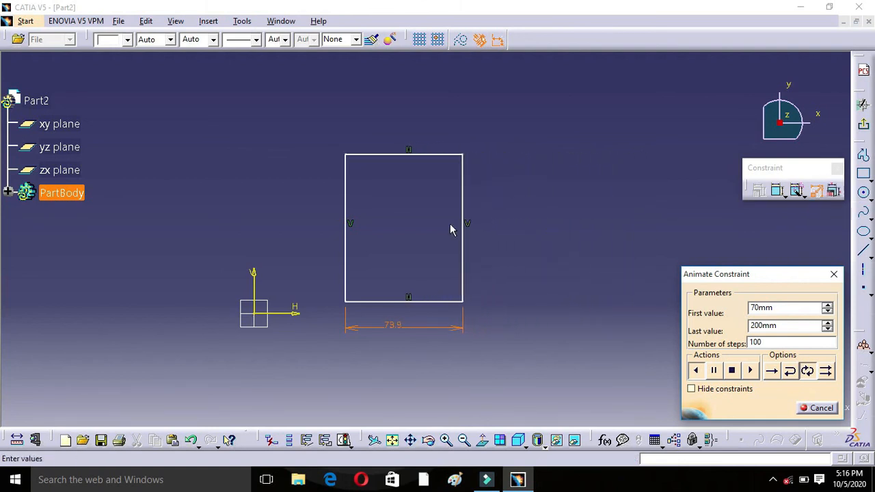
{"action": "left_click", "coordinate": [810, 409]}
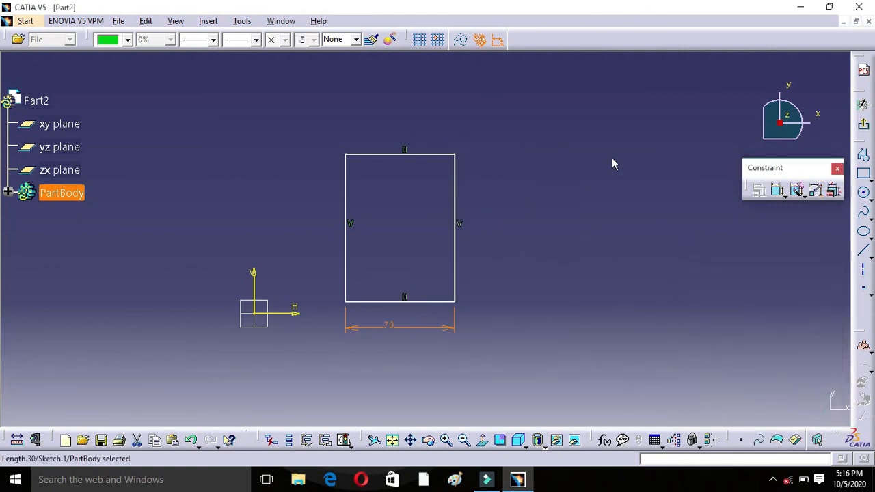
Step: Delete the width dimension below the rectangle
{"action": "left_click", "coordinate": [394, 330]}
{"action": "double_click", "coordinate": [393, 333]}
{"action": "key", "text": "Delete"}
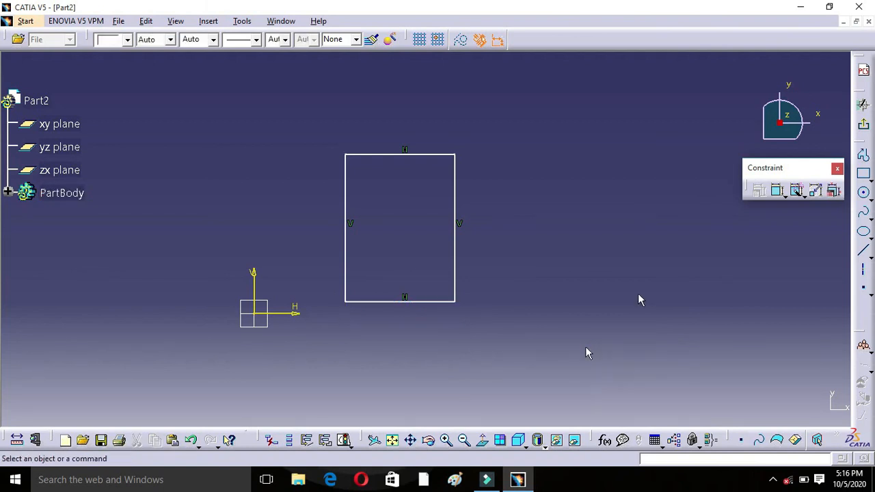
Step: Apply Auto Constraint to all four sides of the rectangle without reference elements
{"action": "left_click", "coordinate": [799, 191]}
{"action": "mouse_move", "coordinate": [309, 103]}
{"action": "left_mouse_down"}
{"action": "mouse_move", "coordinate": [419, 319]}
{"action": "mouse_move", "coordinate": [534, 367]}
{"action": "left_mouse_up"}
{"action": "left_click", "coordinate": [773, 408]}
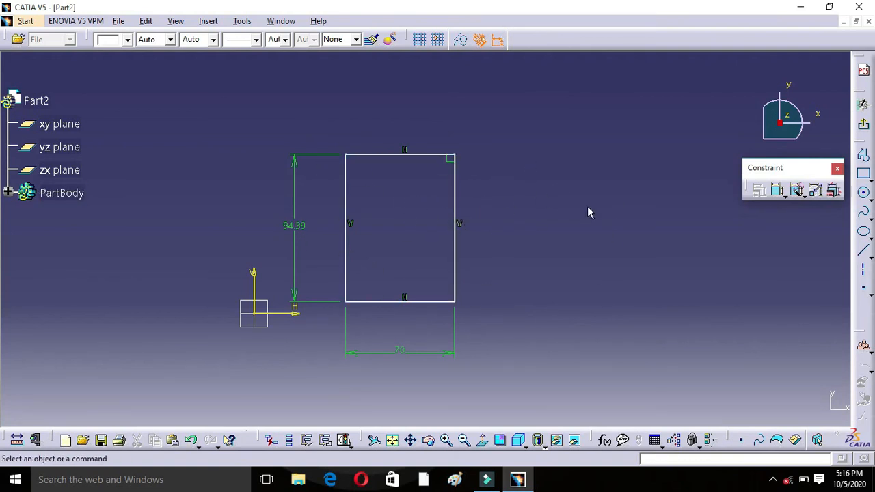
Step: Use Edit Multi-Constraint to set the rectangle's width to 50 mm and its height to 90 mm
{"action": "mouse_move", "coordinate": [266, 102]}
{"action": "left_mouse_down"}
{"action": "mouse_move", "coordinate": [436, 387]}
{"action": "mouse_move", "coordinate": [529, 403]}
{"action": "left_mouse_up"}
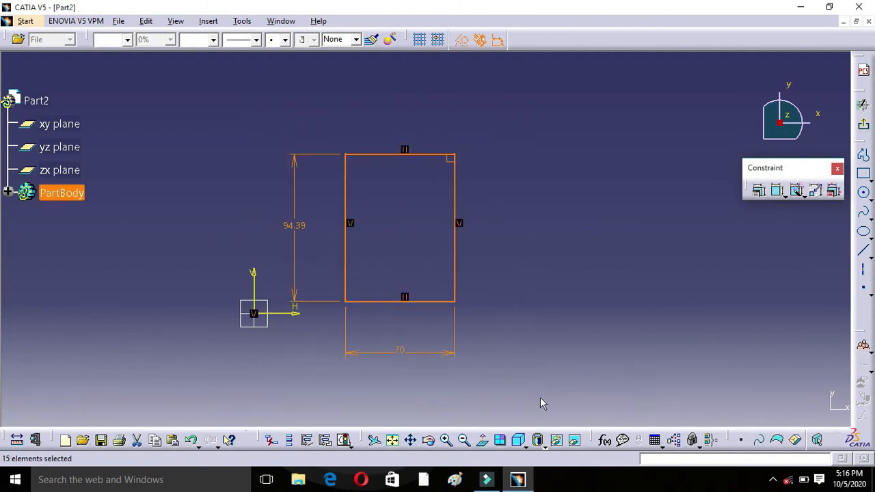
{"action": "left_click", "coordinate": [835, 192]}
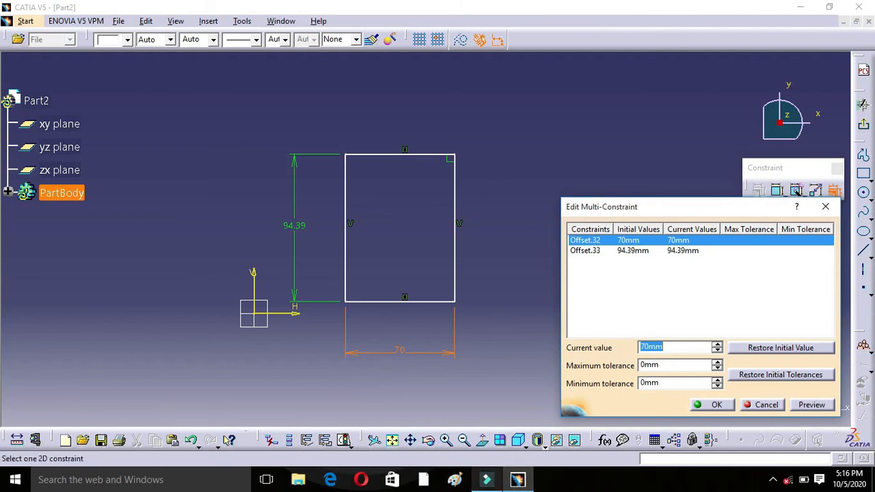
{"action": "type", "text": "50"}
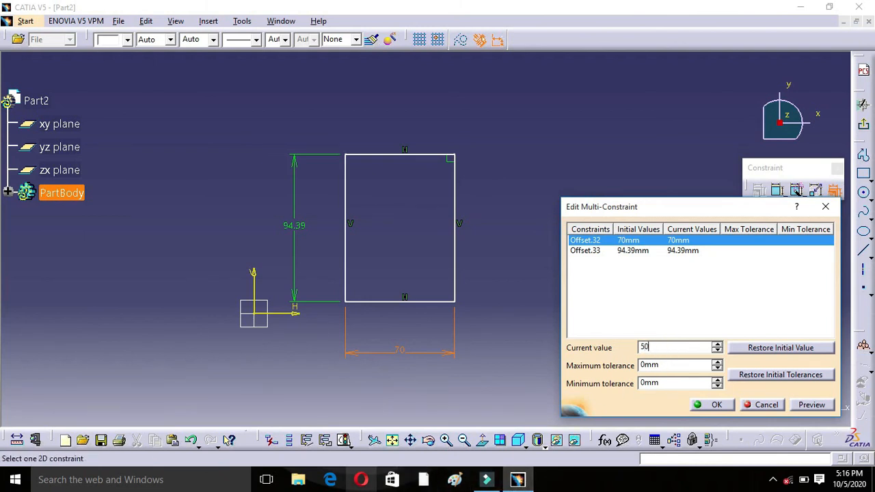
{"action": "left_click", "coordinate": [605, 251]}
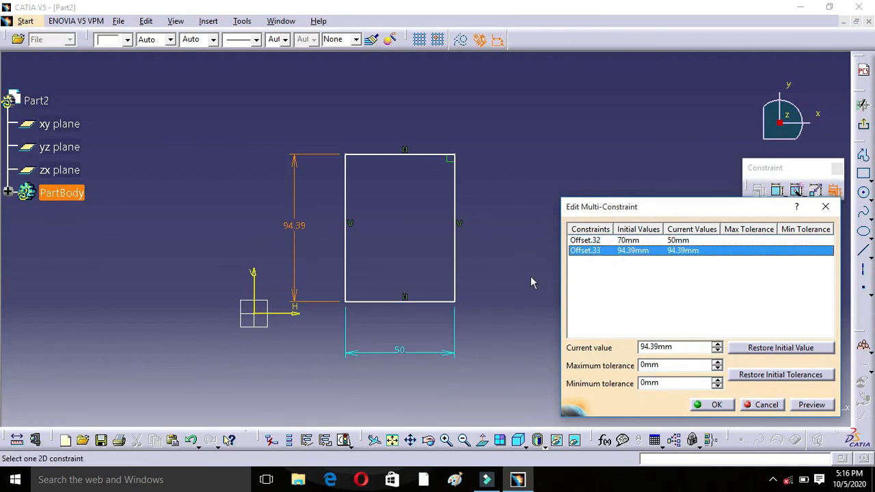
{"action": "key", "text": "Tab"}
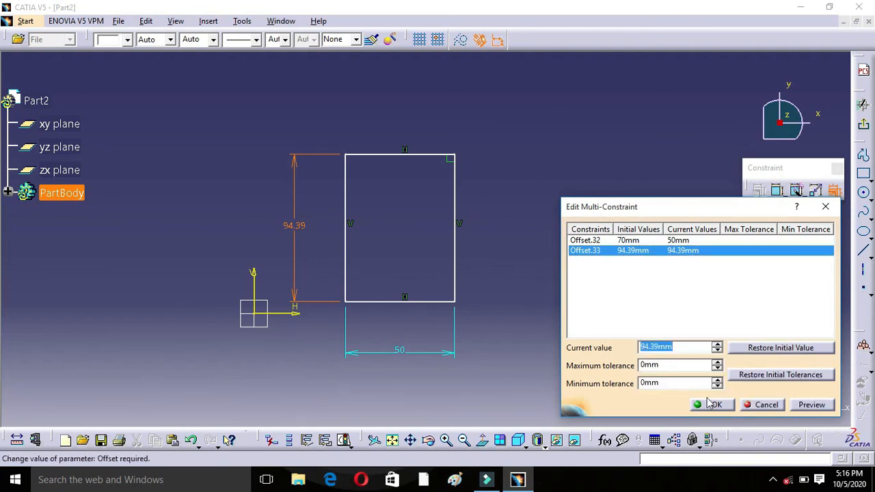
{"action": "type", "text": "90"}
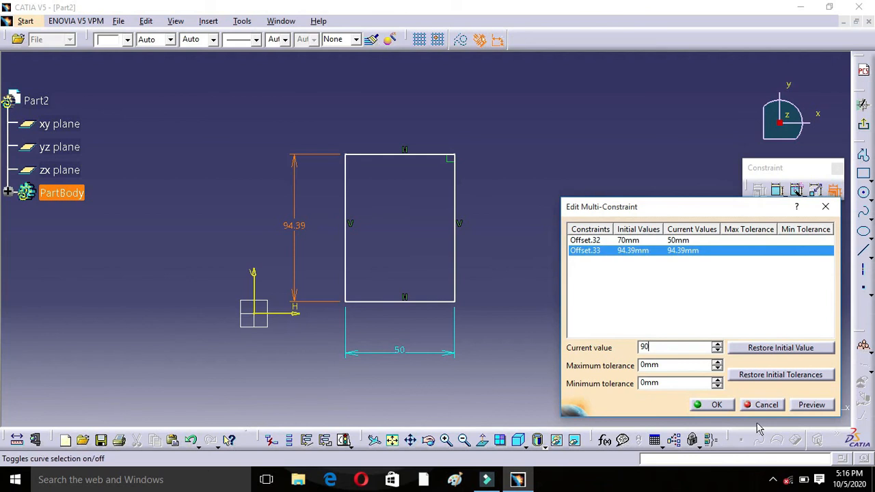
{"action": "key", "text": "Return"}
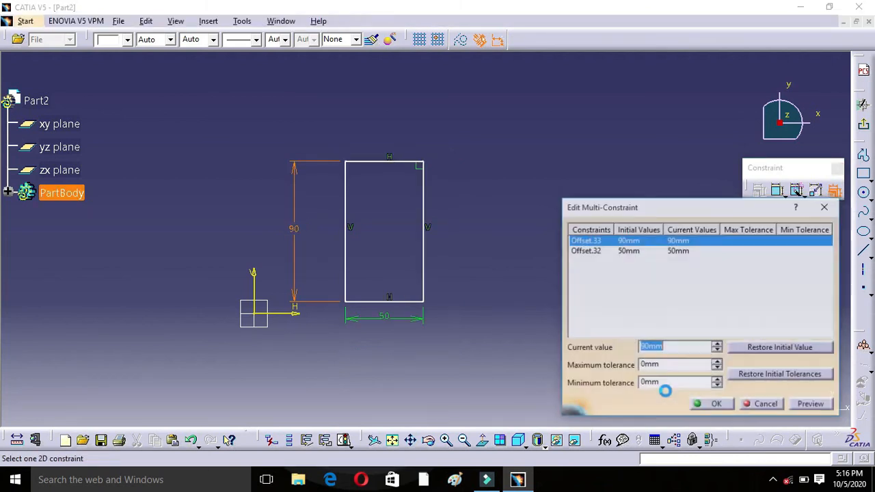
{"action": "left_click", "coordinate": [716, 405]}
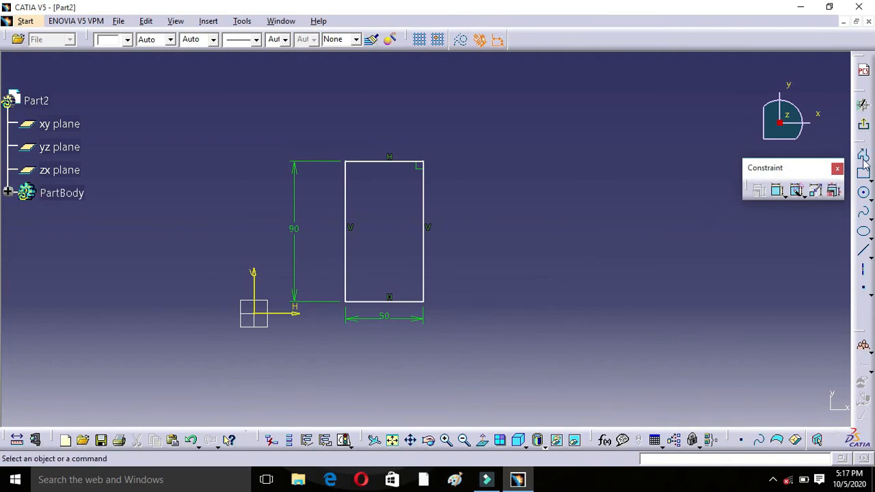
Step: Draw two circles inside the rectangle, an upper one of about 14 mm radius and a lower one of about 9.4 mm radius
{"action": "left_click", "coordinate": [864, 192]}
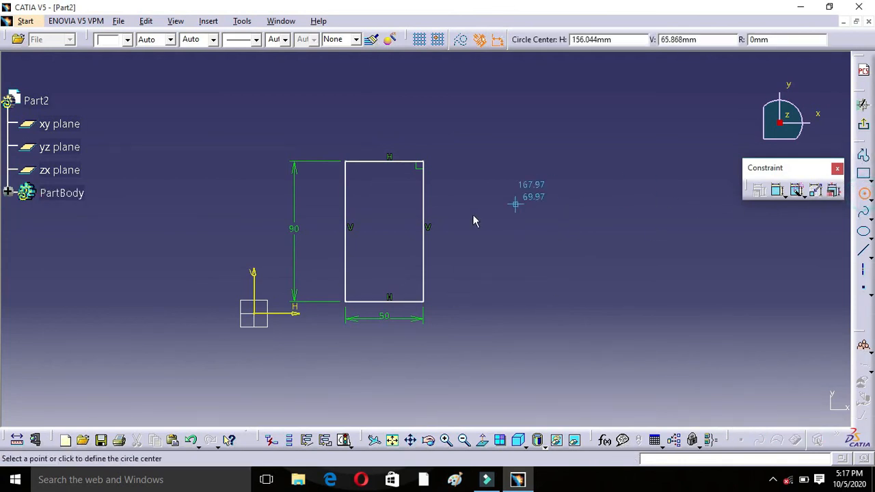
{"action": "left_click", "coordinate": [377, 203]}
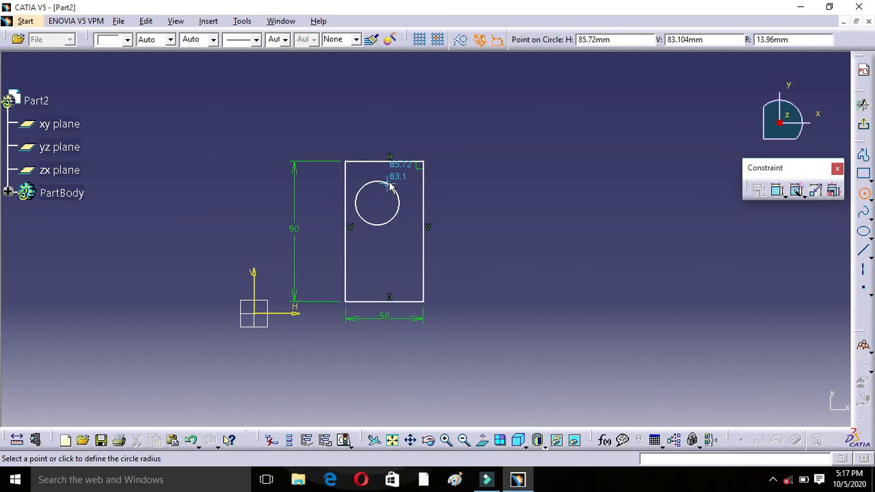
{"action": "left_click", "coordinate": [389, 186]}
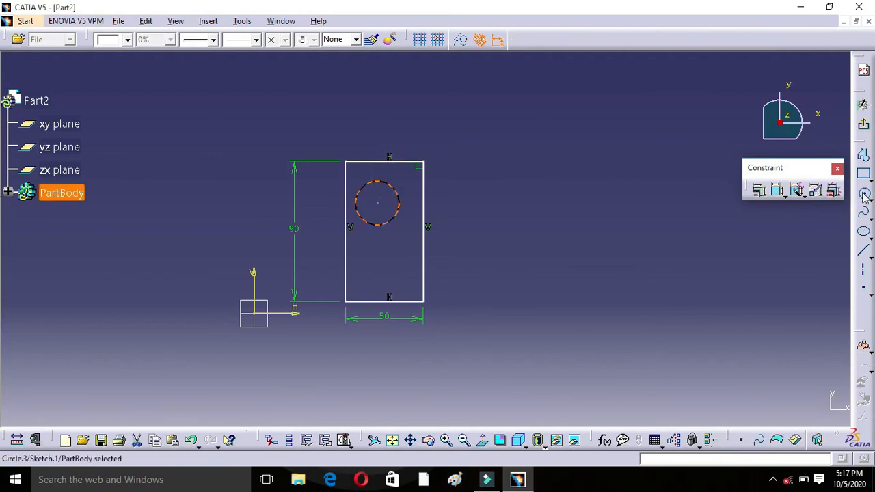
{"action": "left_click", "coordinate": [864, 194]}
{"action": "left_click", "coordinate": [377, 268]}
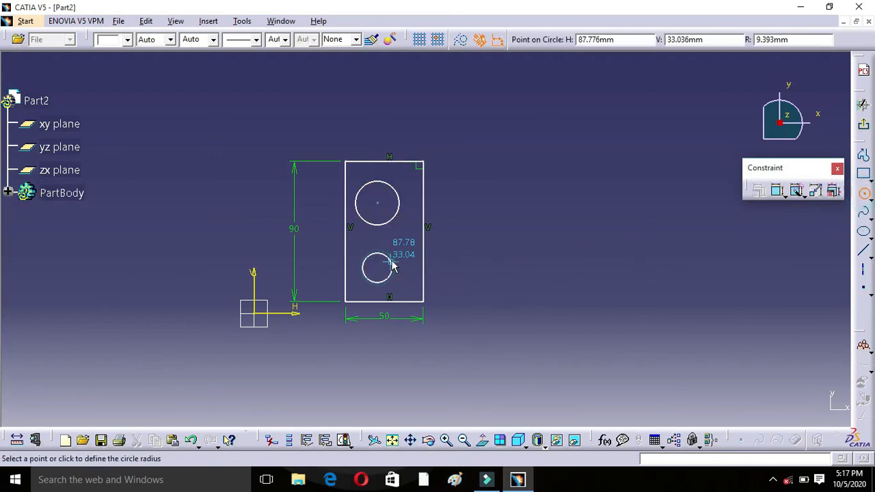
{"action": "left_click", "coordinate": [392, 266]}
{"action": "left_click", "coordinate": [531, 255]}
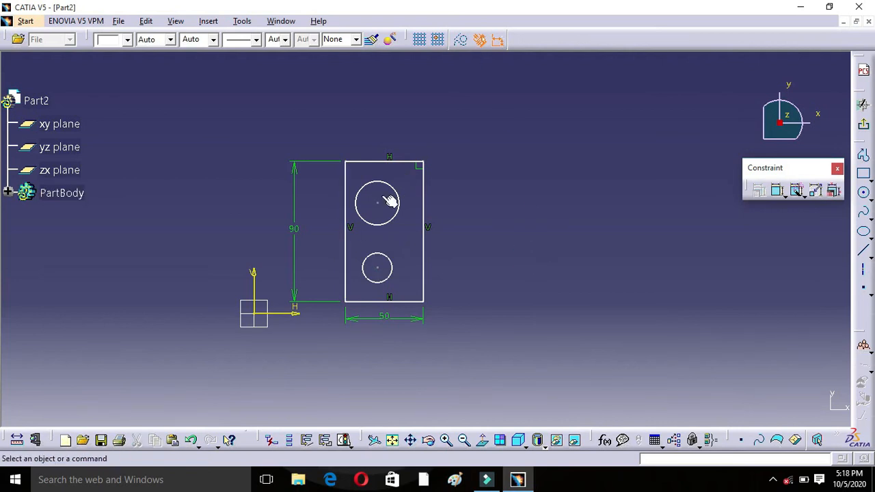
{"action": "left_click", "coordinate": [778, 191]}
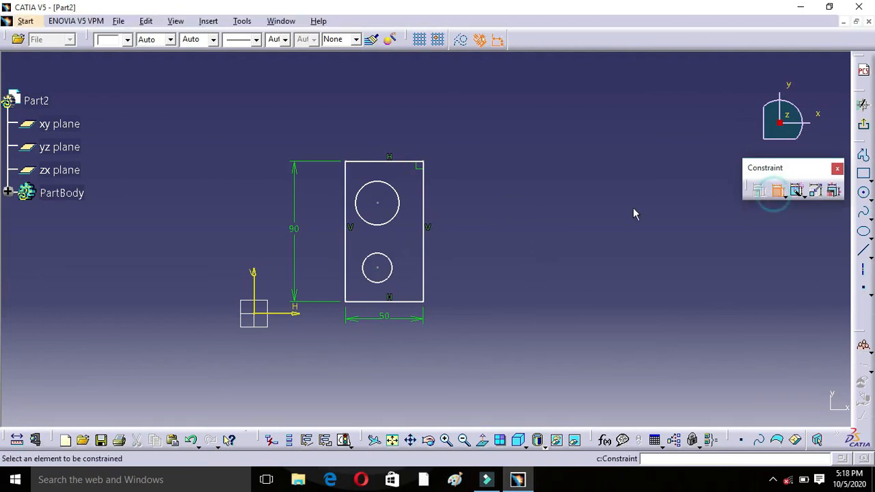
{"action": "left_click", "coordinate": [377, 204]}
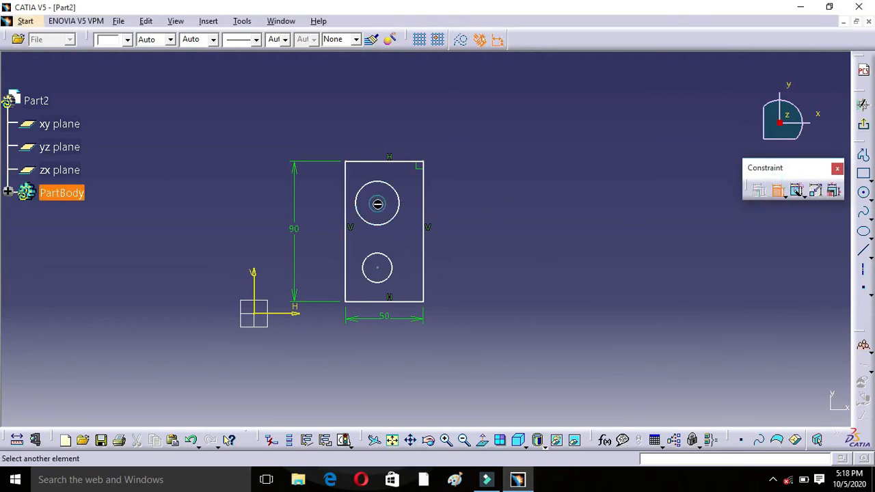
{"action": "left_click", "coordinate": [401, 196]}
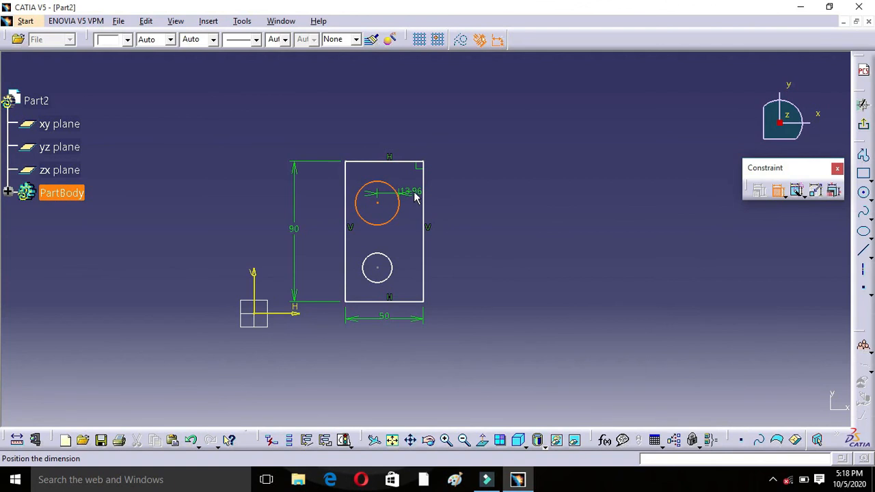
{"action": "key", "text": "Escape"}
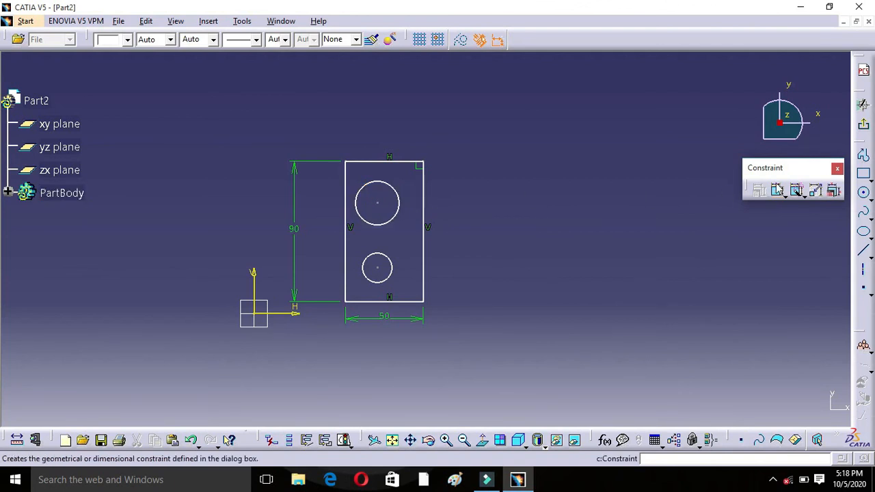
Step: Add a diameter constraint to both the upper and the lower circle inside the rectangle
{"action": "left_click", "coordinate": [777, 190]}
{"action": "left_click", "coordinate": [401, 202]}
{"action": "left_click", "coordinate": [407, 189]}
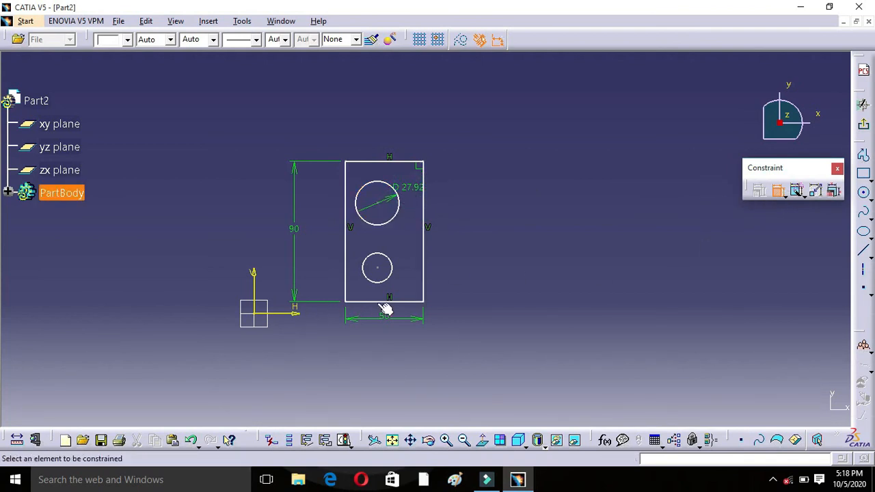
{"action": "left_click", "coordinate": [388, 280]}
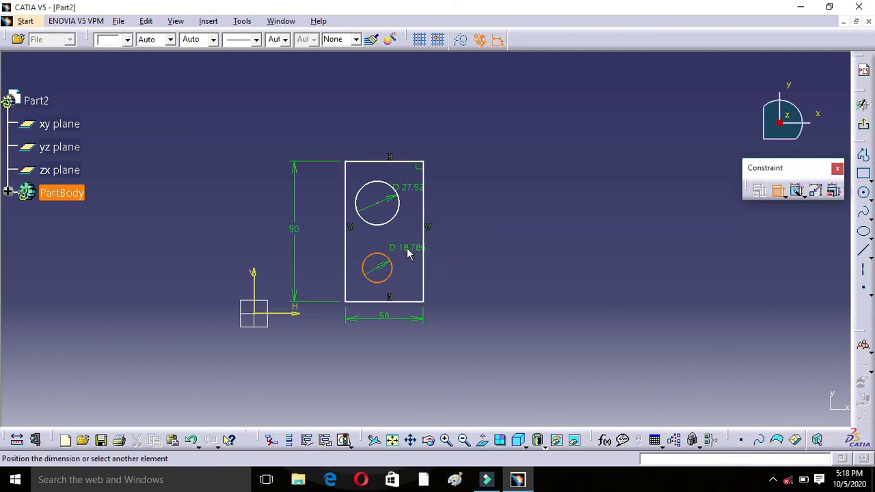
{"action": "left_click", "coordinate": [402, 248]}
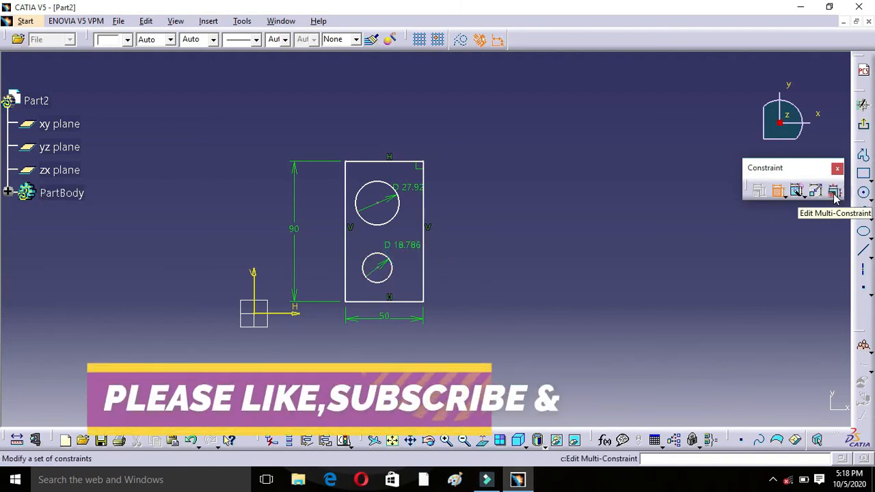
Step: Use Edit Multi-Constraint on the whole sketch to set the upper circle's radius to 8 mm and the lower circle's to 9 mm
{"action": "mouse_move", "coordinate": [235, 112]}
{"action": "left_mouse_down"}
{"action": "mouse_move", "coordinate": [441, 371]}
{"action": "mouse_move", "coordinate": [481, 373]}
{"action": "left_mouse_up"}
{"action": "key", "text": "ctrl+a"}
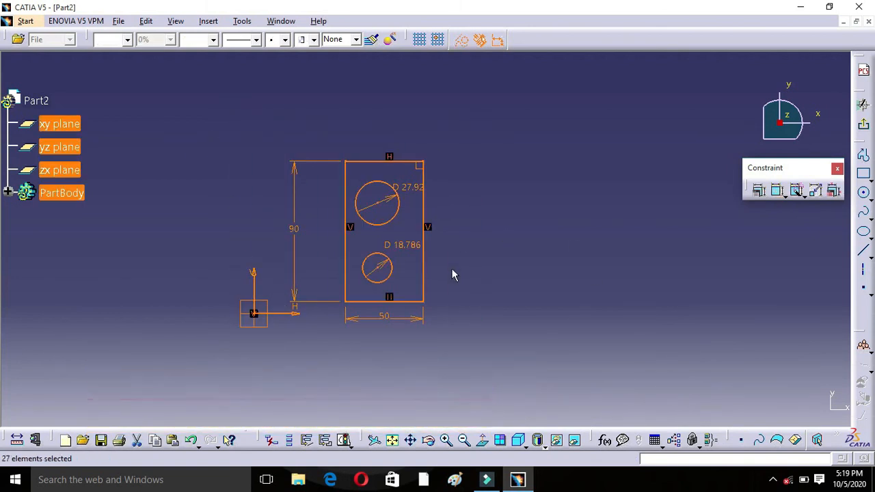
{"action": "left_click", "coordinate": [832, 192]}
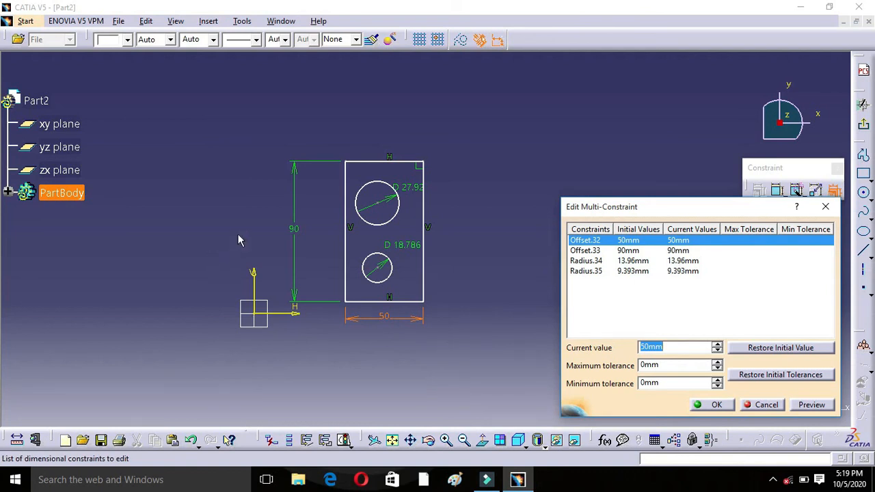
{"action": "left_click", "coordinate": [605, 262]}
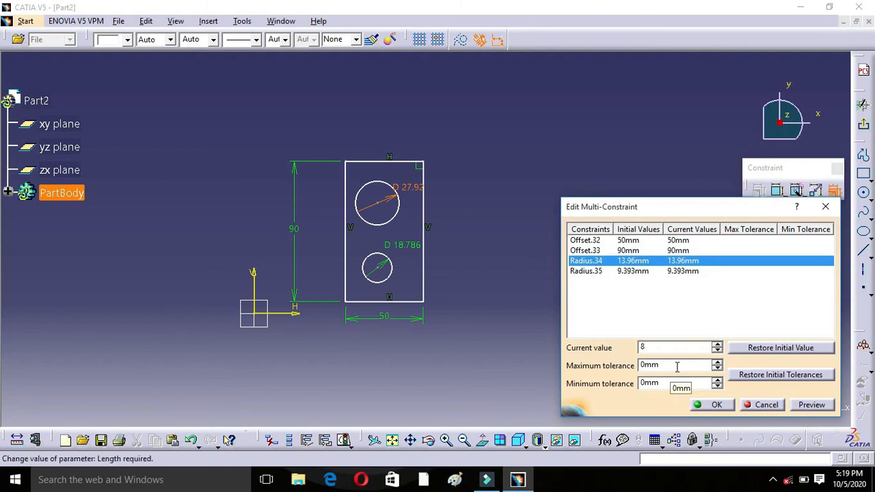
{"action": "left_click", "coordinate": [670, 271]}
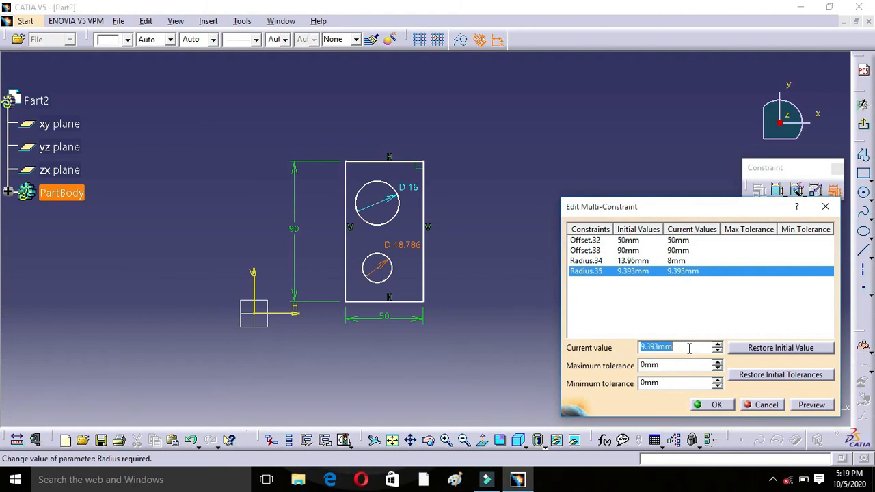
{"action": "type", "text": "9"}
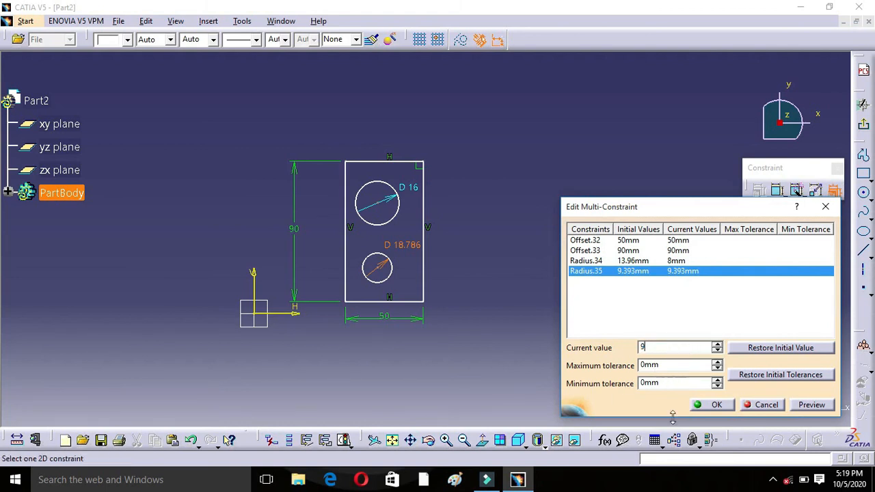
{"action": "left_click", "coordinate": [714, 407]}
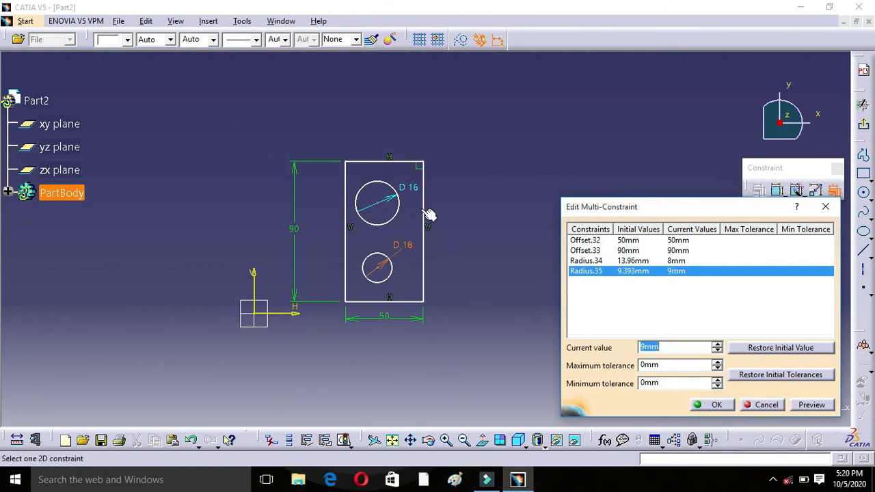
{"action": "left_click", "coordinate": [731, 406]}
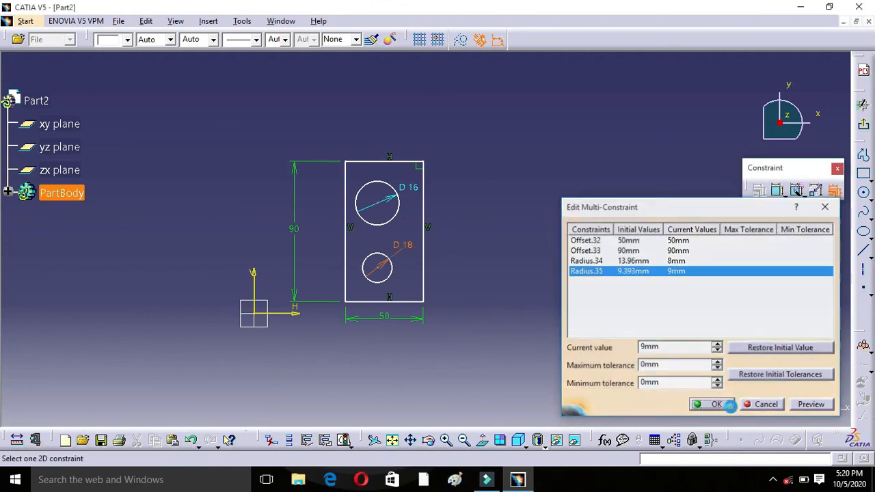
{"action": "left_click", "coordinate": [826, 205]}
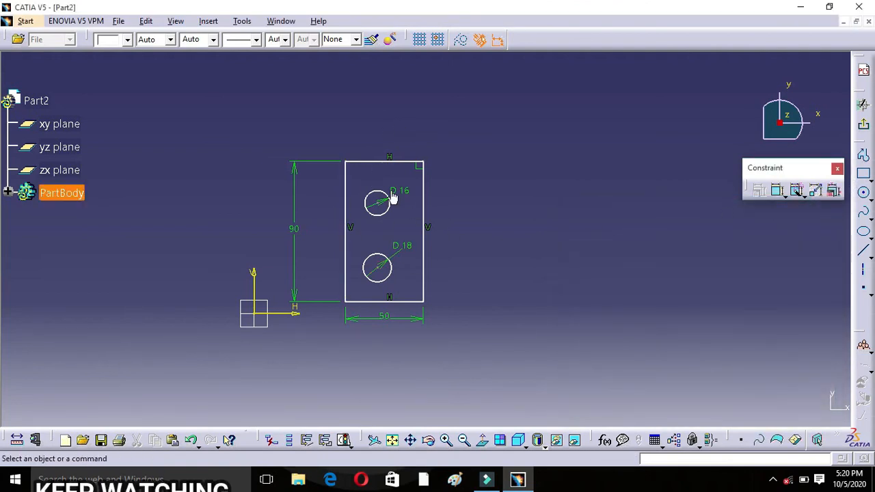